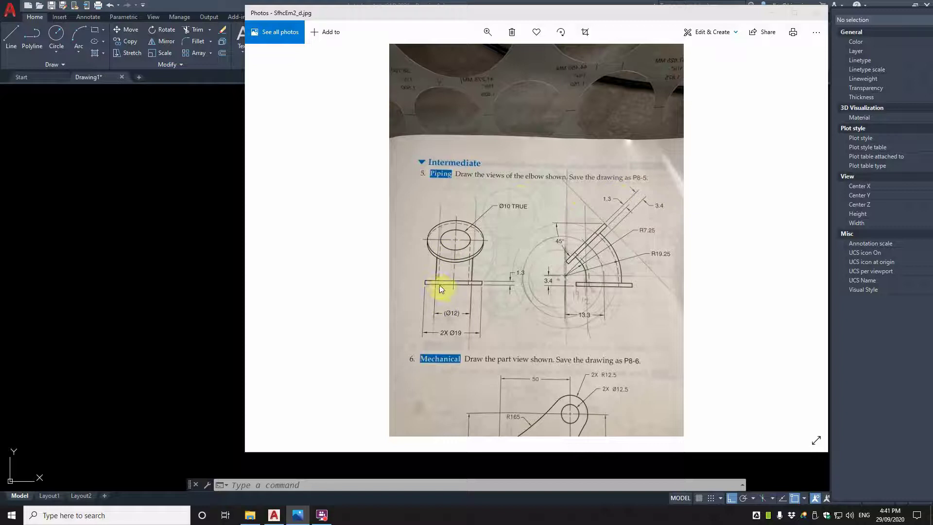
# Step: Switch from the reference photo to AutoCAD and make the Outline layer current
pyautogui.click(772, 12)
pyautogui.click(356, 257)
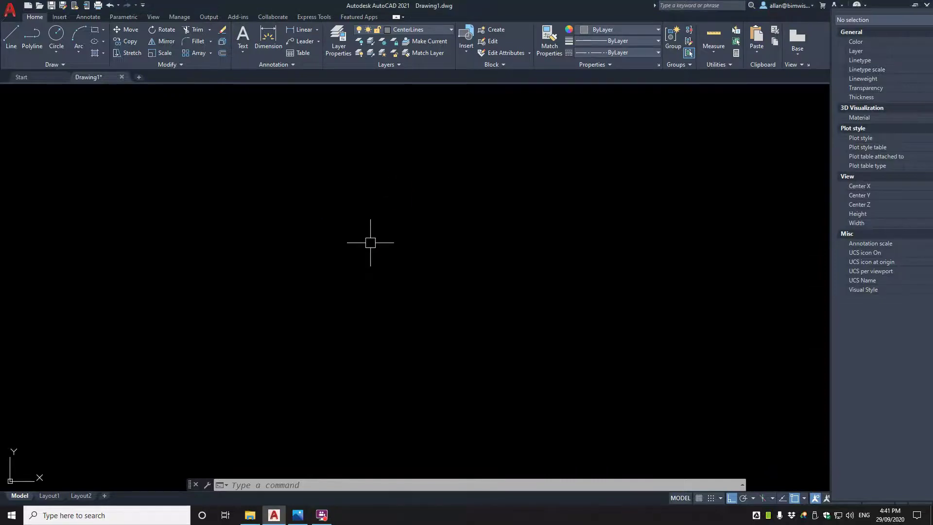
pyautogui.press('Escape')
pyautogui.write('la')
pyautogui.press('Return')
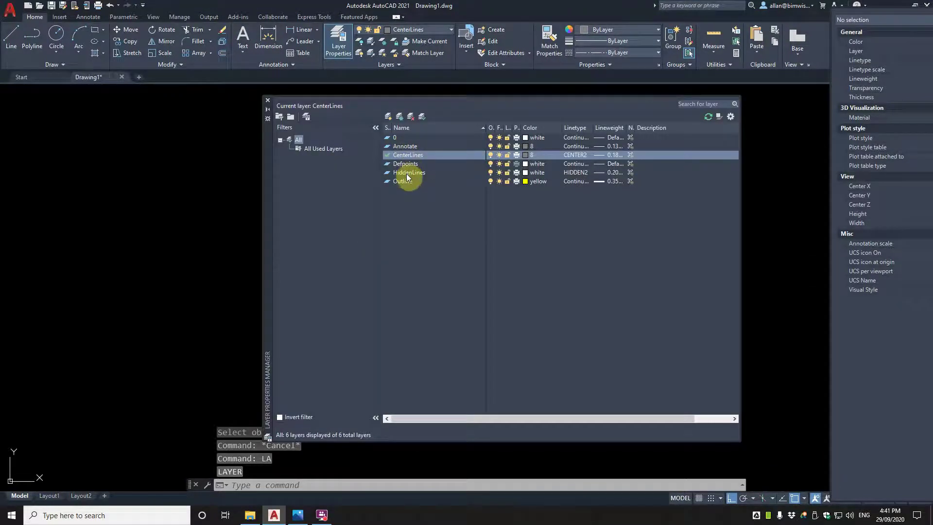
pyautogui.click(405, 165)
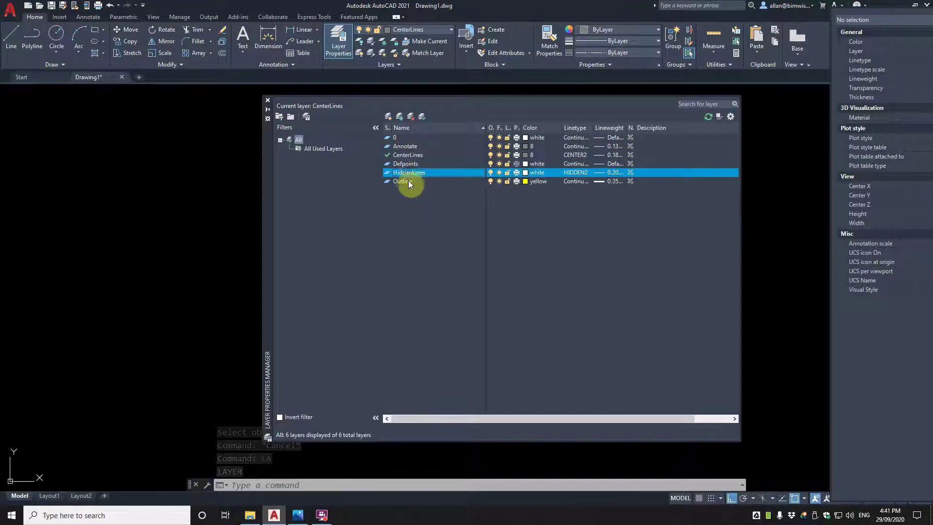
pyautogui.click(406, 181)
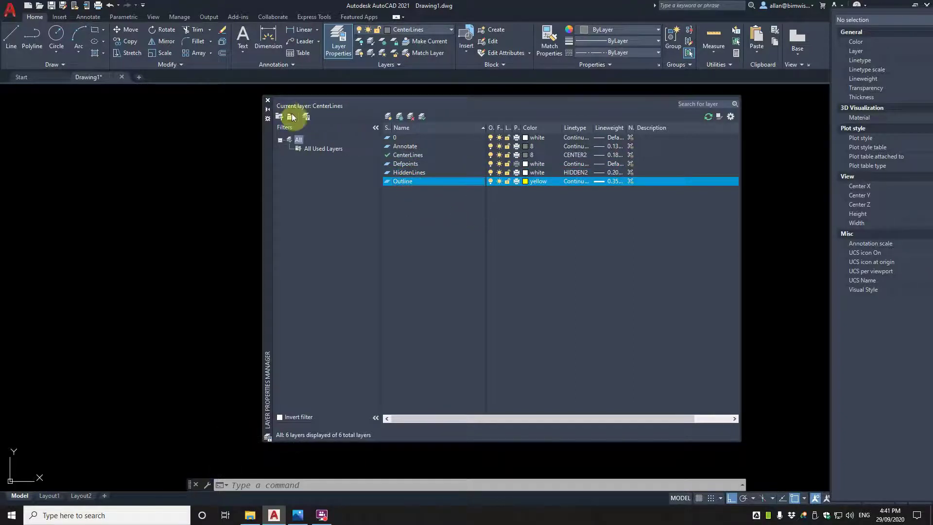
pyautogui.doubleClick(406, 183)
pyautogui.click(267, 100)
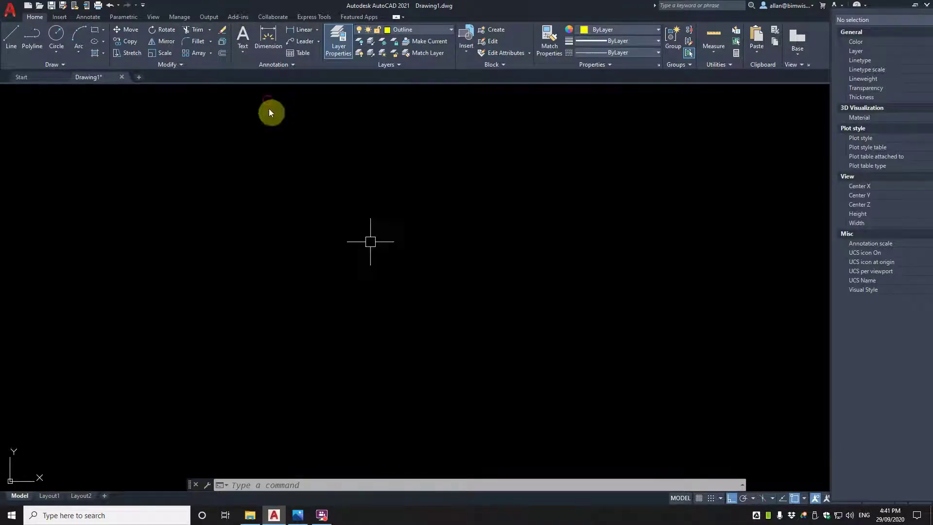
# Step: Draw the base flange's front view as a closed rectangle of lines, 19 wide and 1.3 high
pyautogui.write('l')
pyautogui.press('Return')
pyautogui.click(190, 300)
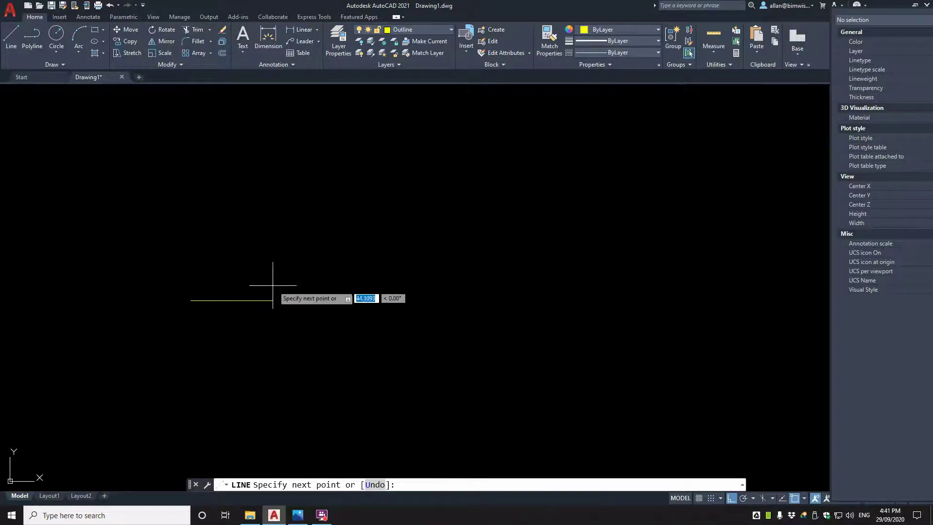
pyautogui.write('15')
pyautogui.press('Return')
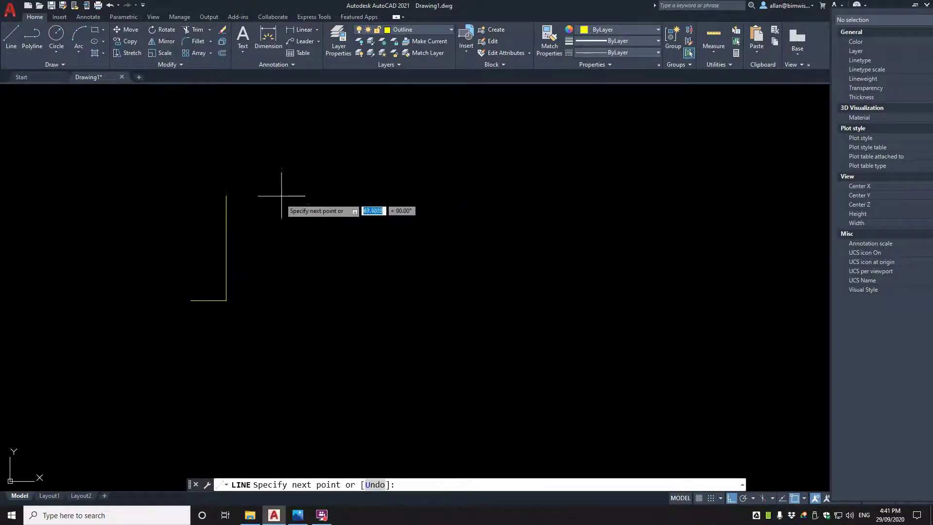
pyautogui.write('1.3')
pyautogui.press('Return')
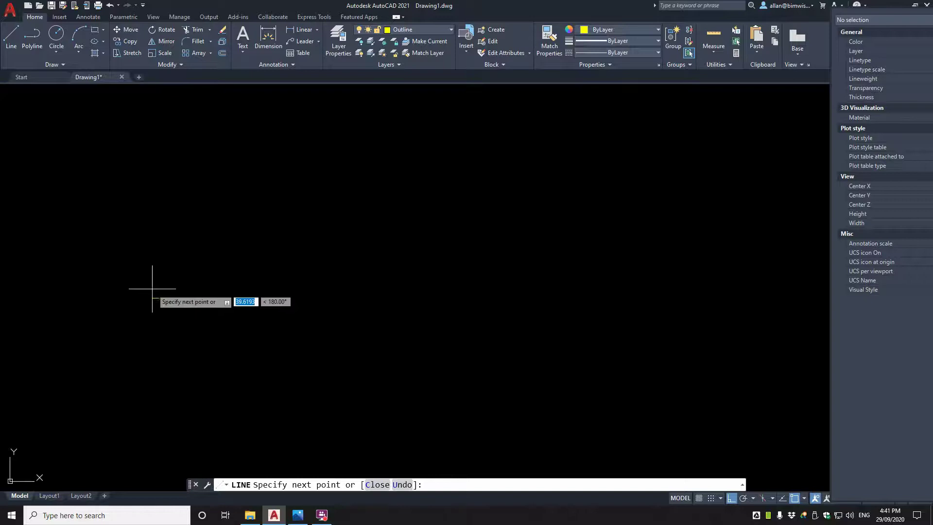
pyautogui.scroll(6, 150, 291)
pyautogui.write('19')
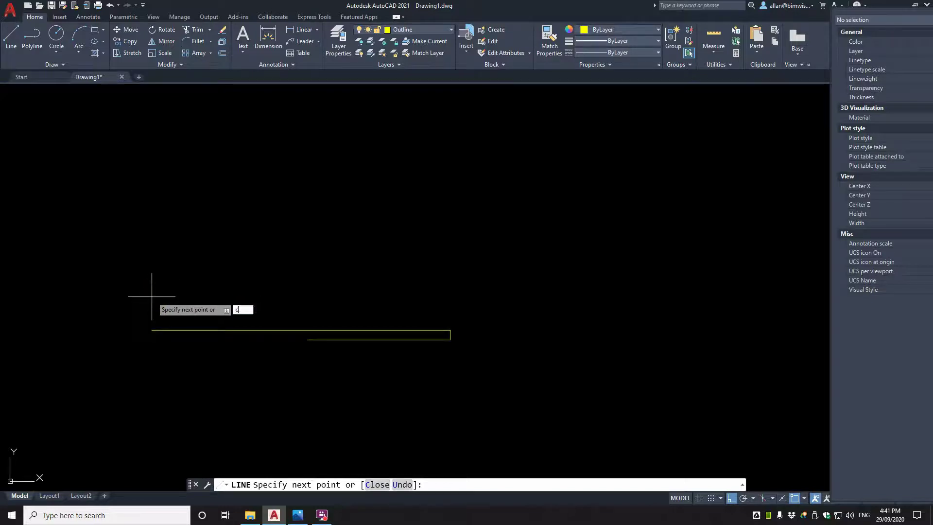
pyautogui.press('Return')
pyautogui.write('c')
pyautogui.press('Return')
pyautogui.moveTo(329, 377); pyautogui.dragTo(369, 323, button='middle')
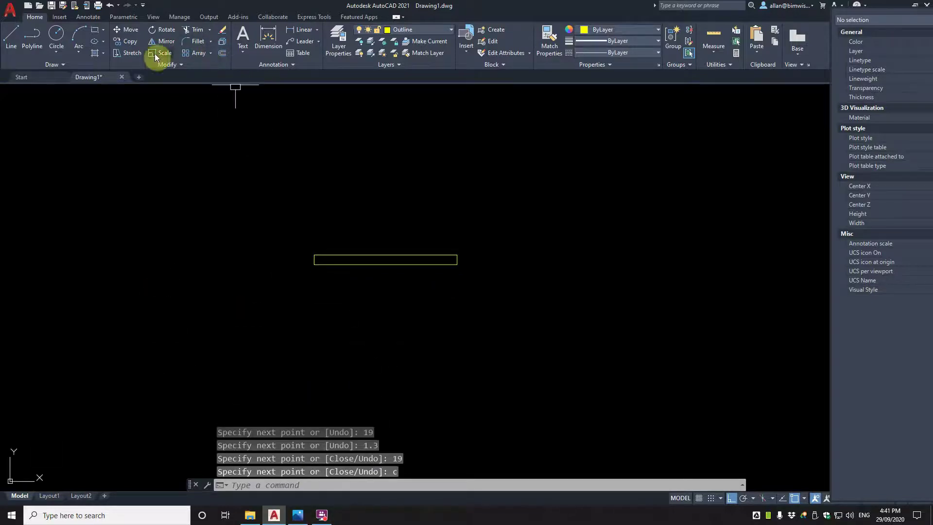
# Step: Check the text height and overall scale settings of the Standard dimension style without changing them
pyautogui.write('ddim')
pyautogui.press('Return')
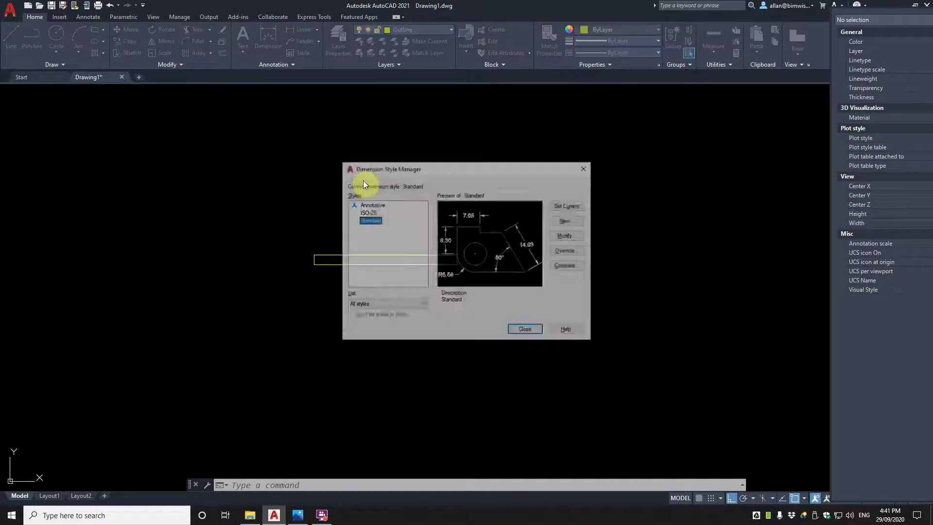
pyautogui.click(575, 205)
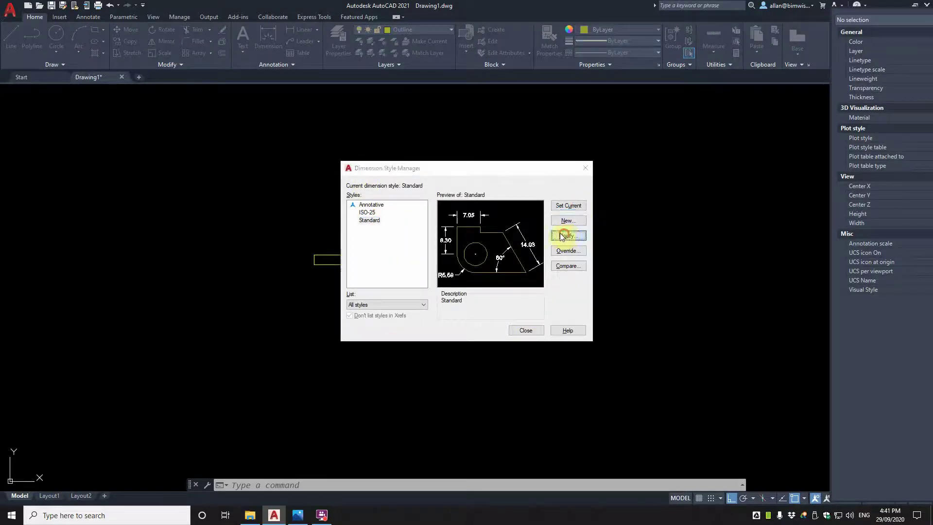
pyautogui.click(566, 236)
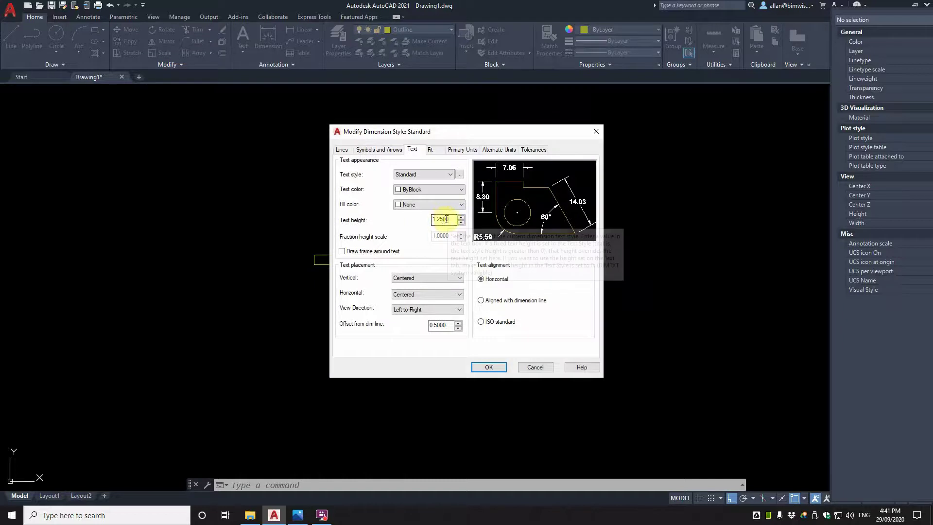
pyautogui.click(430, 150)
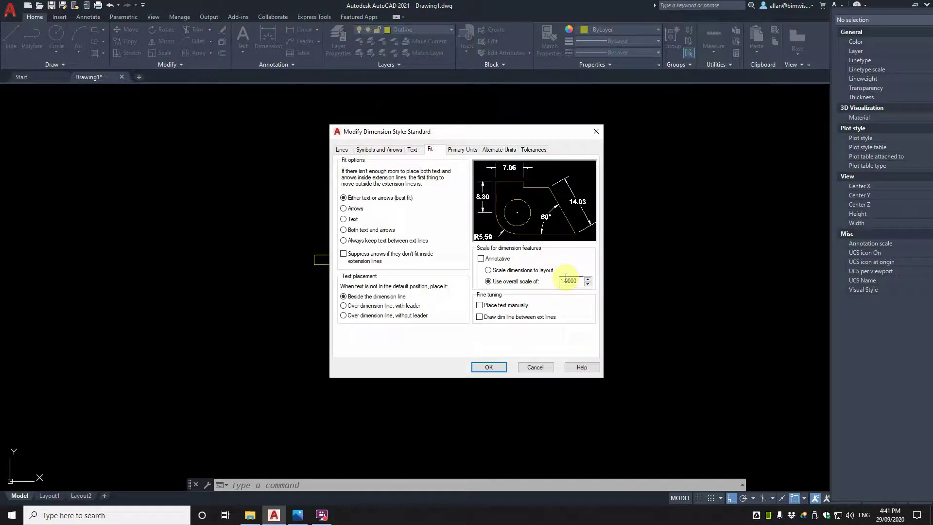
pyautogui.click(539, 369)
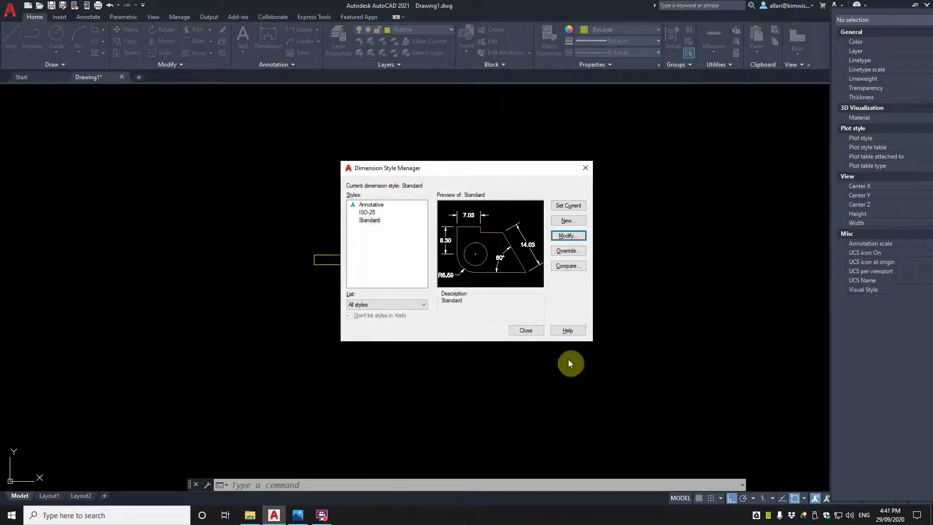
pyautogui.click(526, 330)
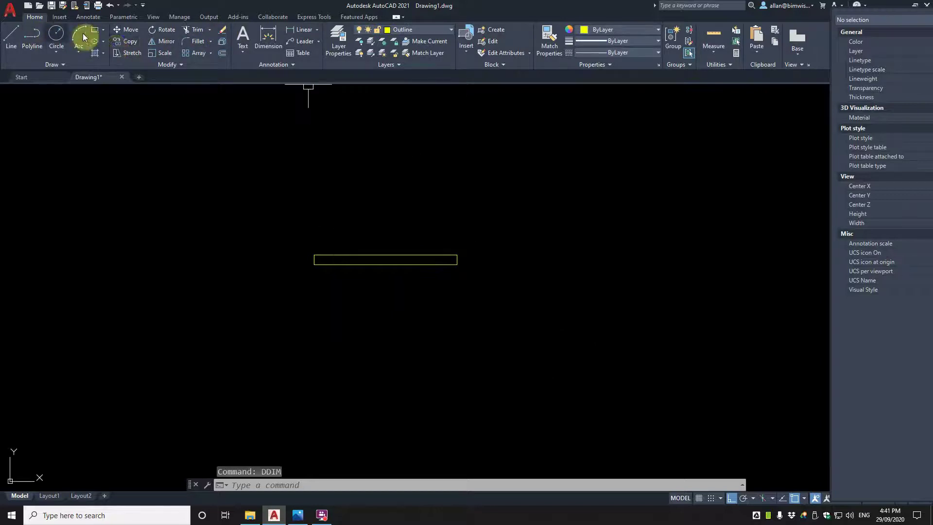
# Step: Add a linear dimension to the flange rectangle's lower edge, placed below the rectangle
pyautogui.click(88, 17)
pyautogui.click(193, 53)
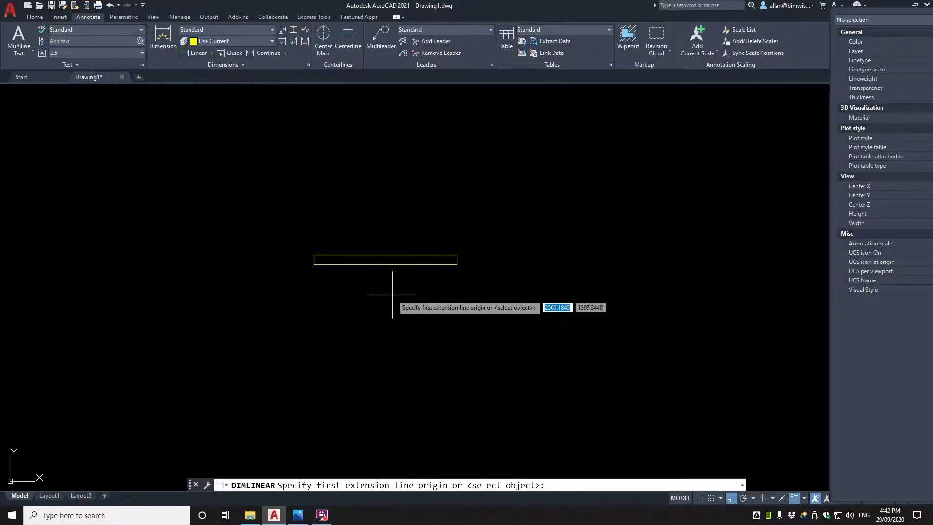
pyautogui.press('Return')
pyautogui.click(391, 265)
pyautogui.click(413, 367)
# Step: Move the flange width dimension to the Annotate layer
pyautogui.click(414, 368)
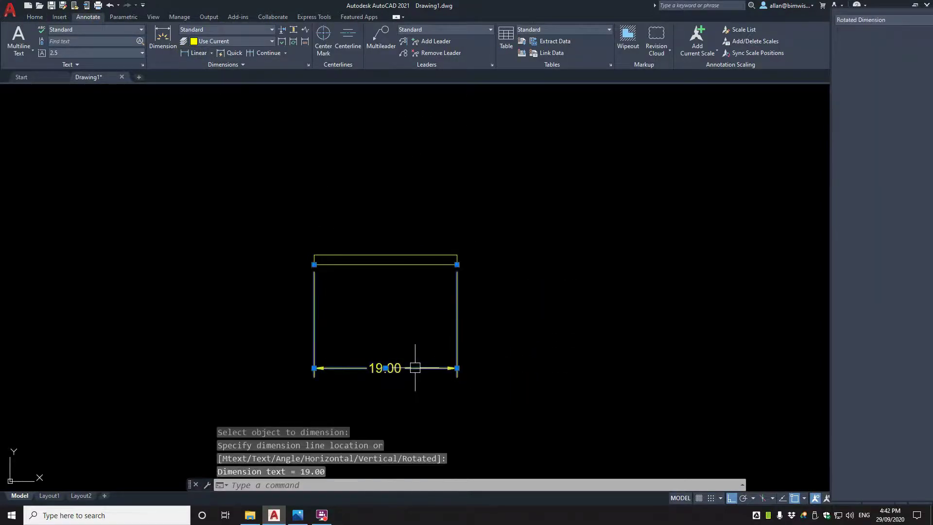
pyautogui.click(225, 41)
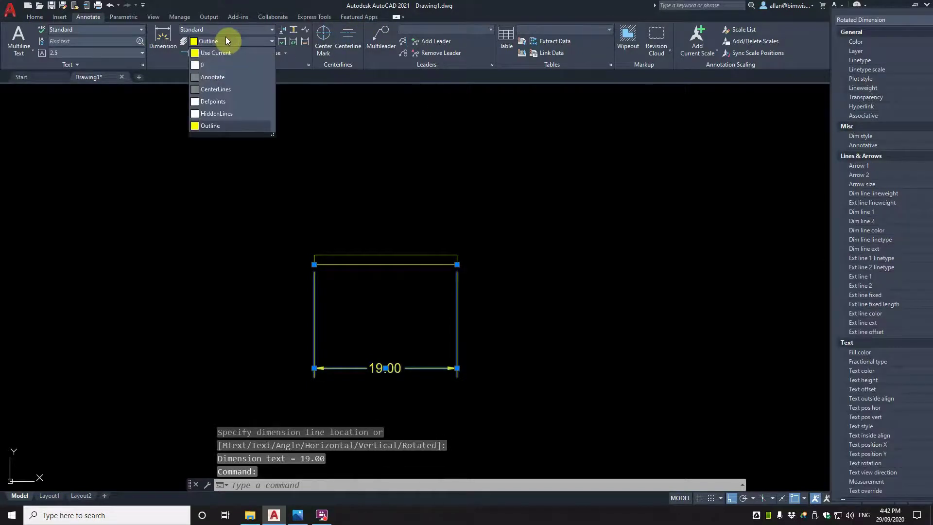
pyautogui.click(225, 41)
pyautogui.click(225, 40)
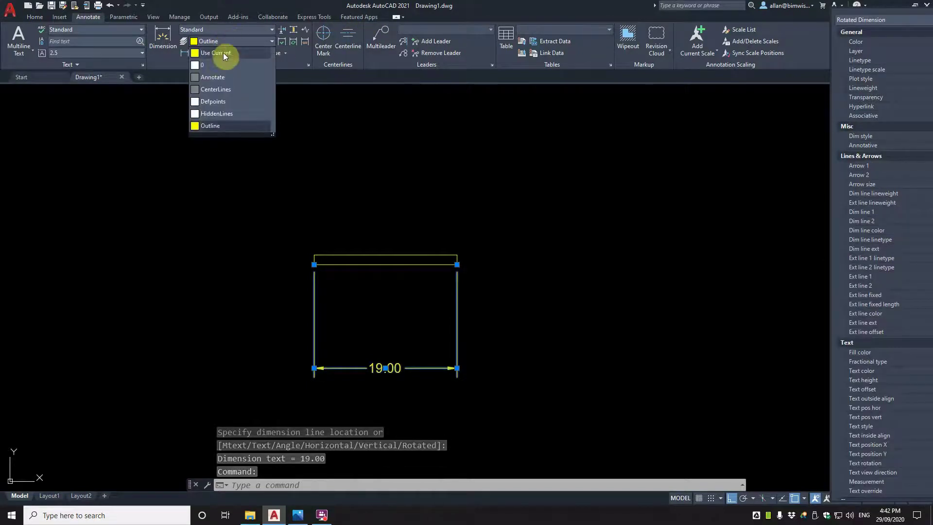
pyautogui.click(216, 77)
pyautogui.press('Escape')
pyautogui.moveTo(438, 343); pyautogui.dragTo(458, 281, button='middle')
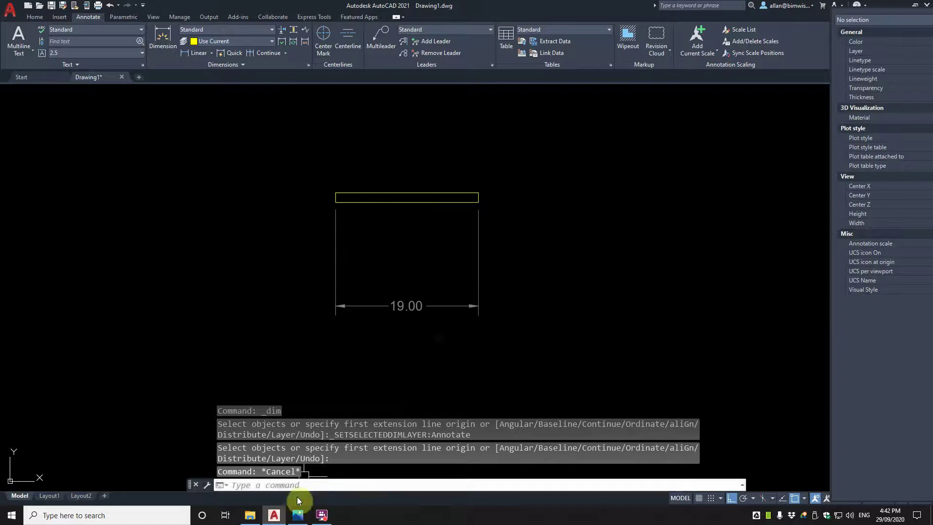
# Step: Check the flange label in the reference photo and add the prefix "2X Ø" to the flange width dimension text
pyautogui.click(298, 514)
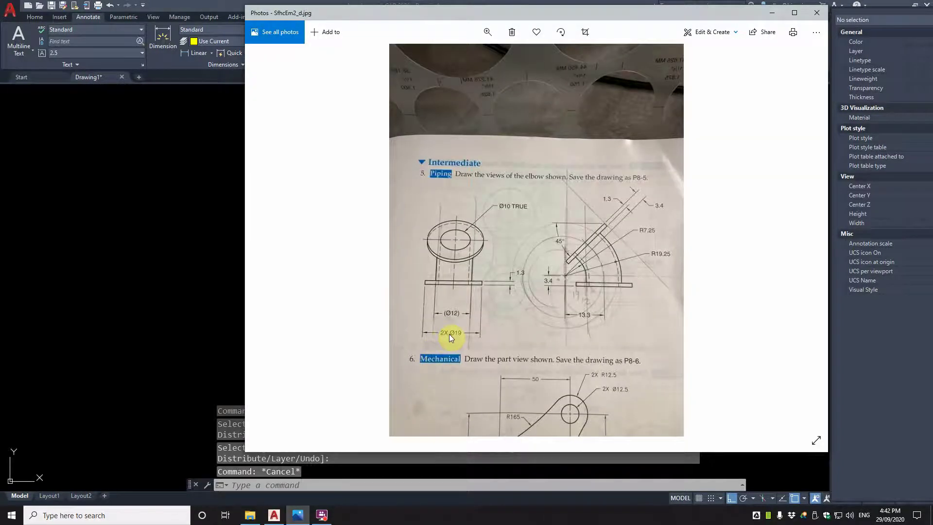
pyautogui.click(773, 14)
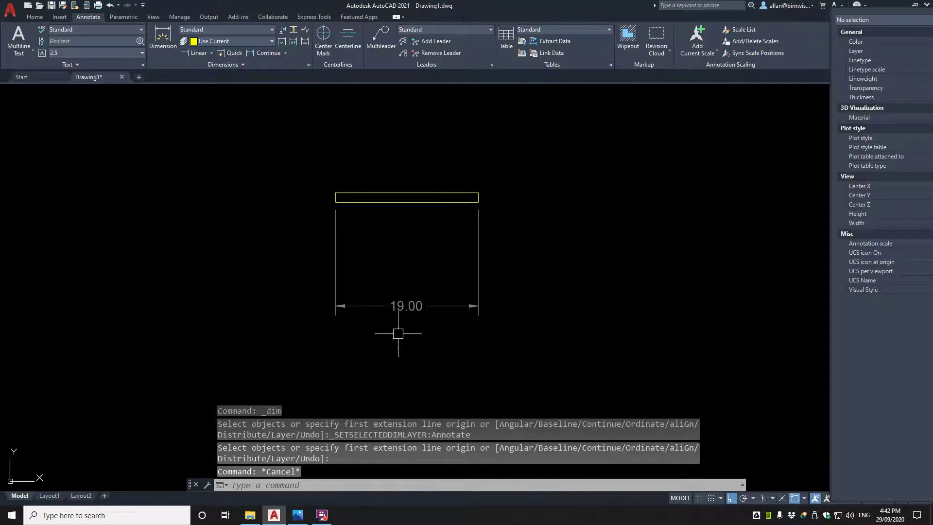
pyautogui.doubleClick(407, 306)
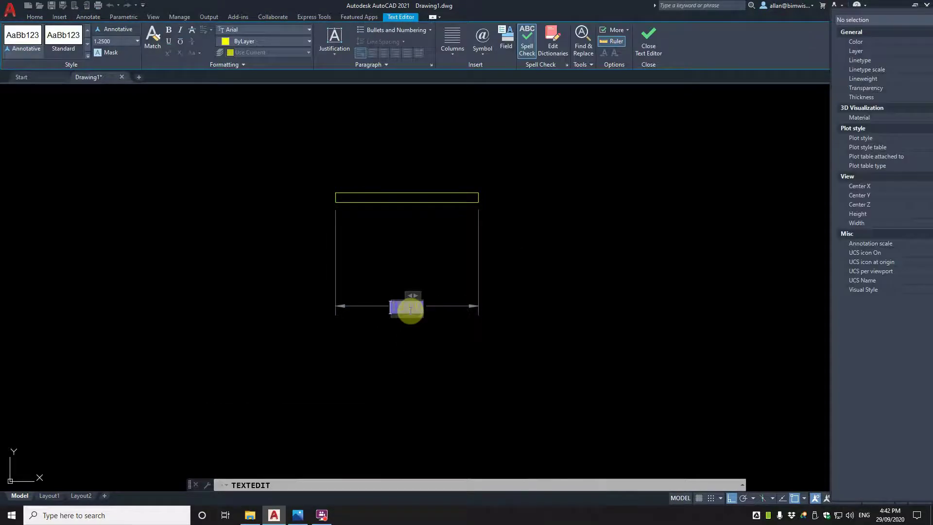
pyautogui.write('2X')
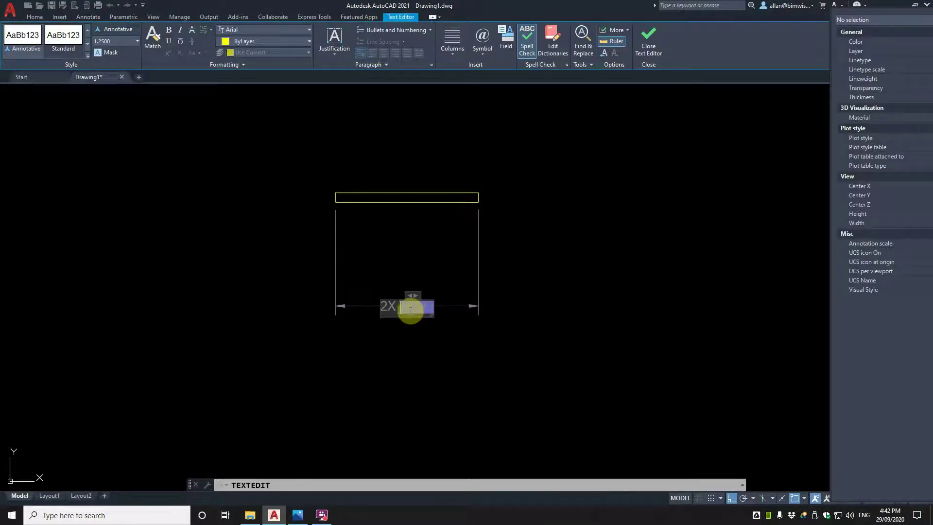
pyautogui.write(' %%c')
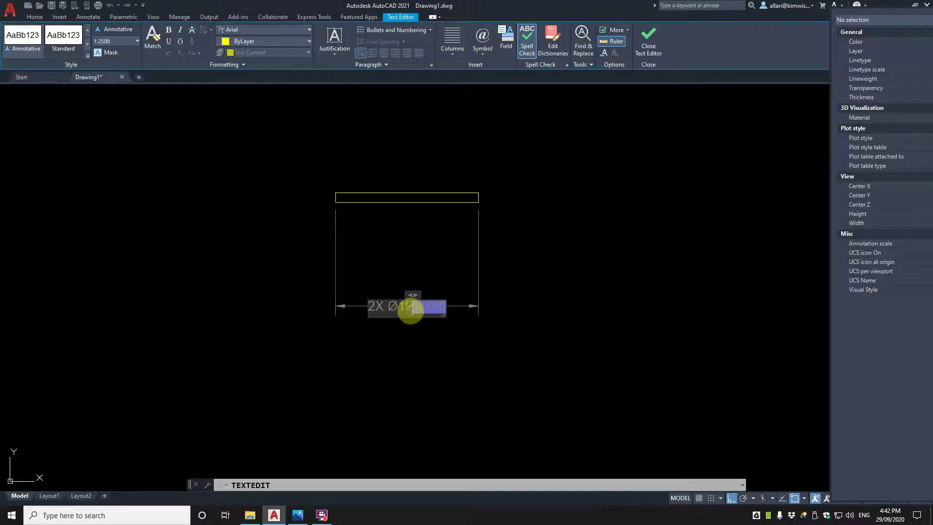
pyautogui.press('BackSpace')
pyautogui.click(499, 356)
pyautogui.press('Return')
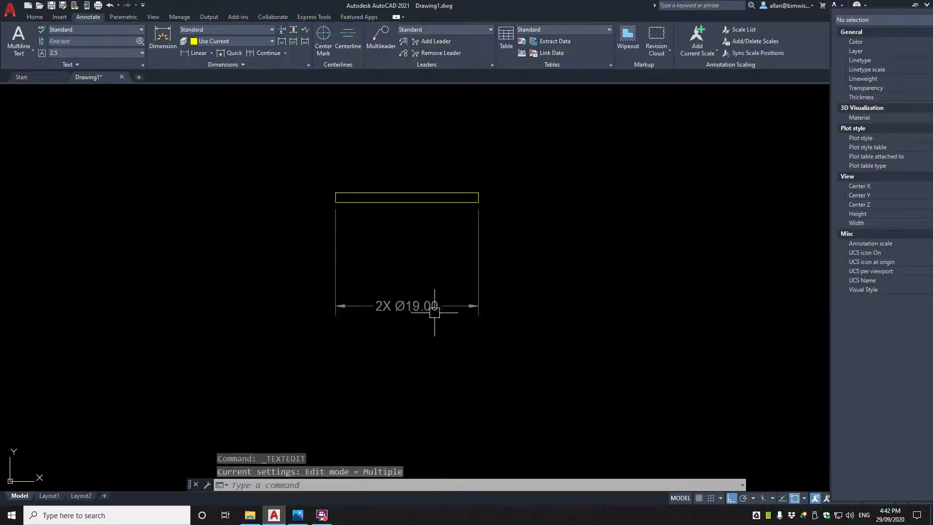
# Step: Set the flange width dimension's primary units precision to 0 in its properties
pyautogui.click(432, 310)
pyautogui.moveTo(932, 302); pyautogui.dragTo(845, 317)
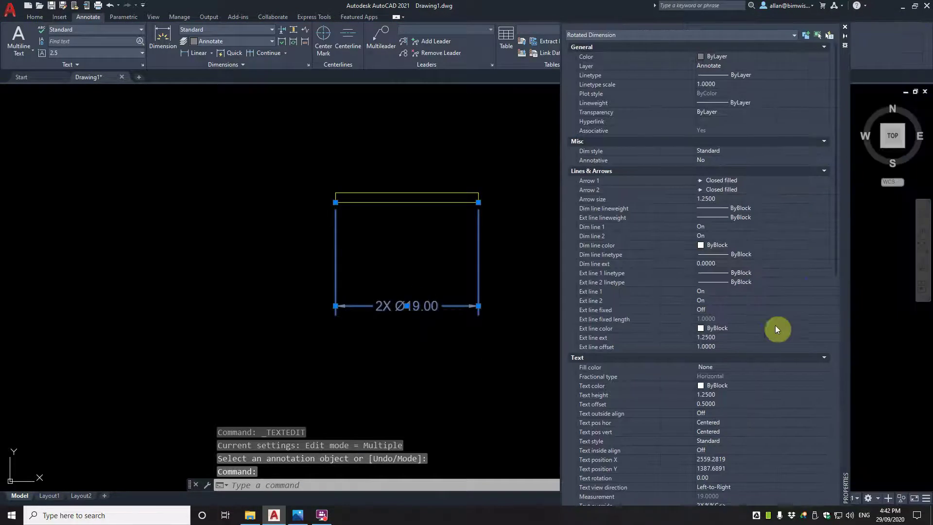
pyautogui.scroll(-4, 734, 360)
pyautogui.scroll(-2, 728, 340)
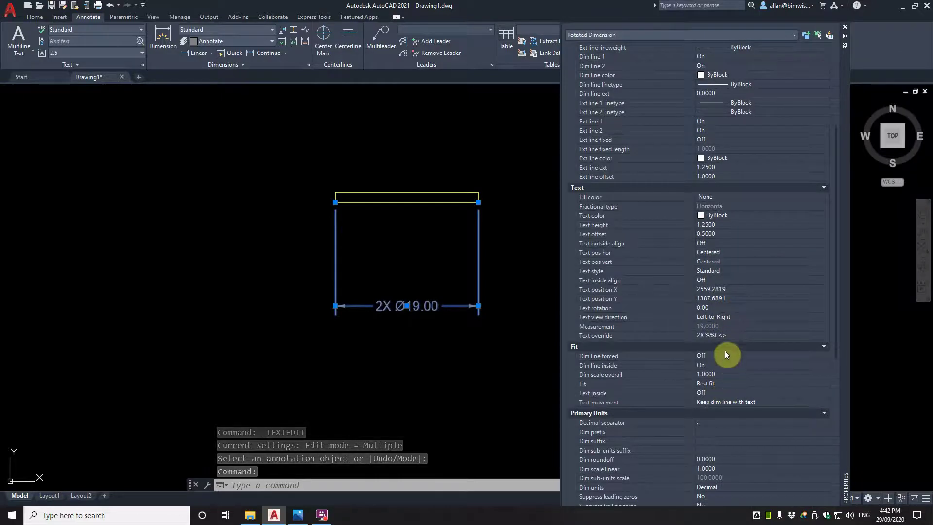
pyautogui.scroll(-6, 718, 303)
pyautogui.scroll(-2, 718, 313)
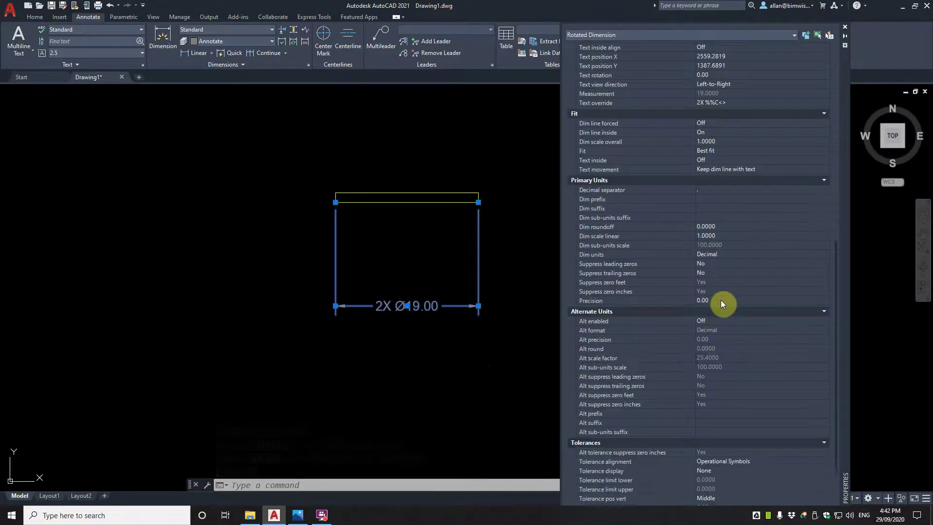
pyautogui.click(720, 299)
pyautogui.click(712, 309)
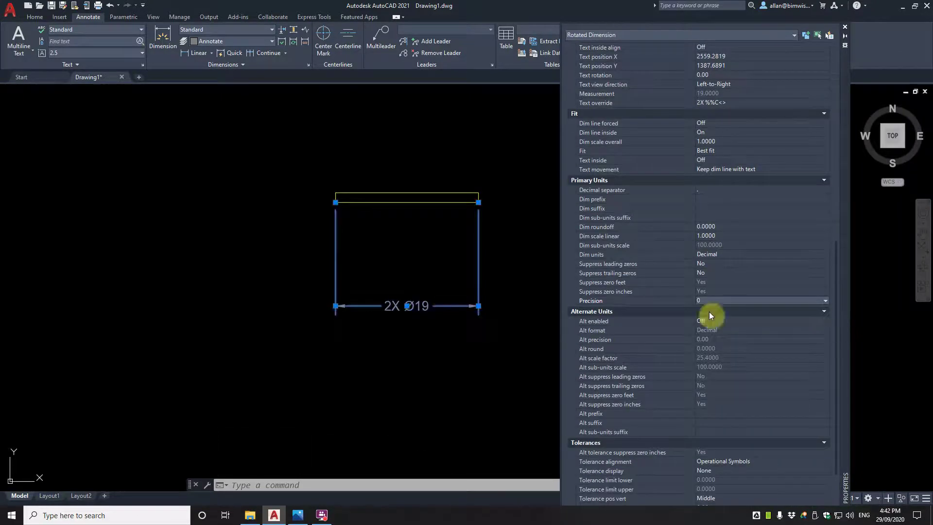
pyautogui.moveTo(845, 316); pyautogui.dragTo(932, 316)
pyautogui.click(581, 273)
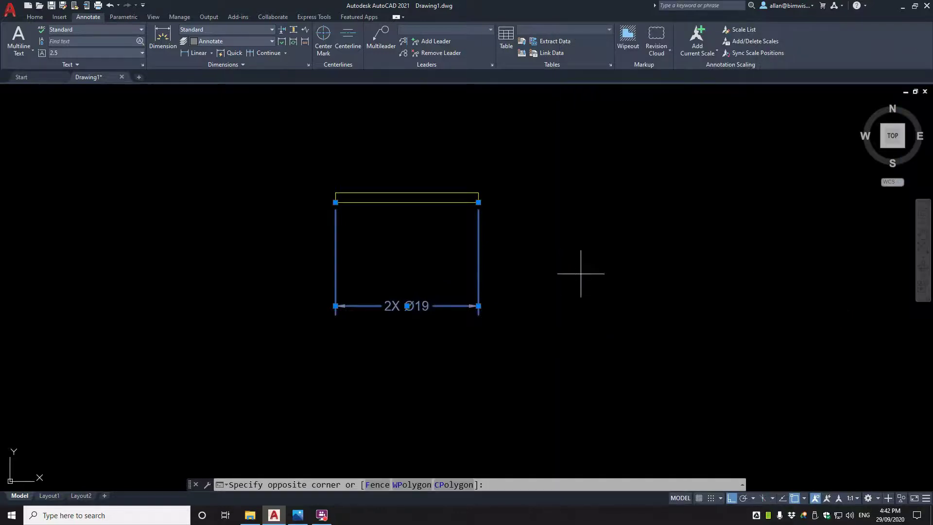
pyautogui.press('Escape')
pyautogui.press('Escape')
pyautogui.press('Escape')
pyautogui.scroll(-2, 507, 236)
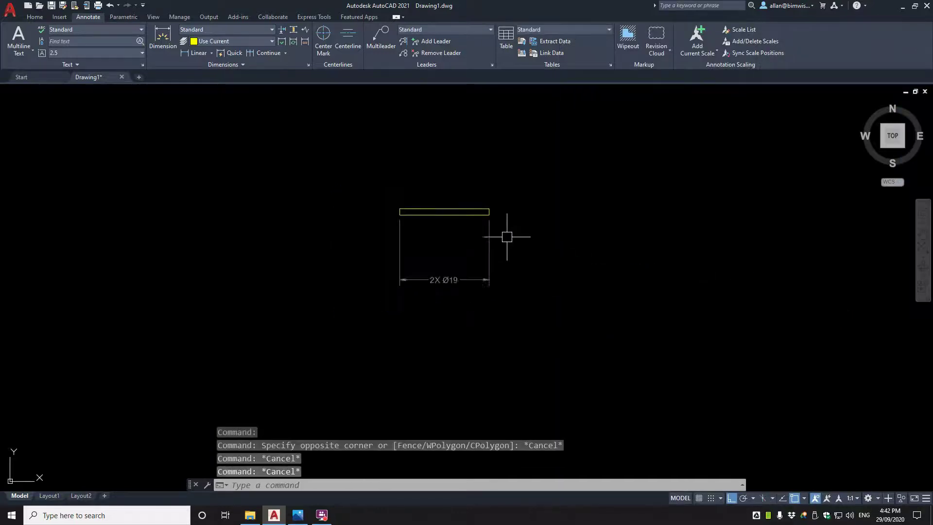
# Step: Examine the elbow's front view in the reference photo and return to the drawing
pyautogui.click(298, 515)
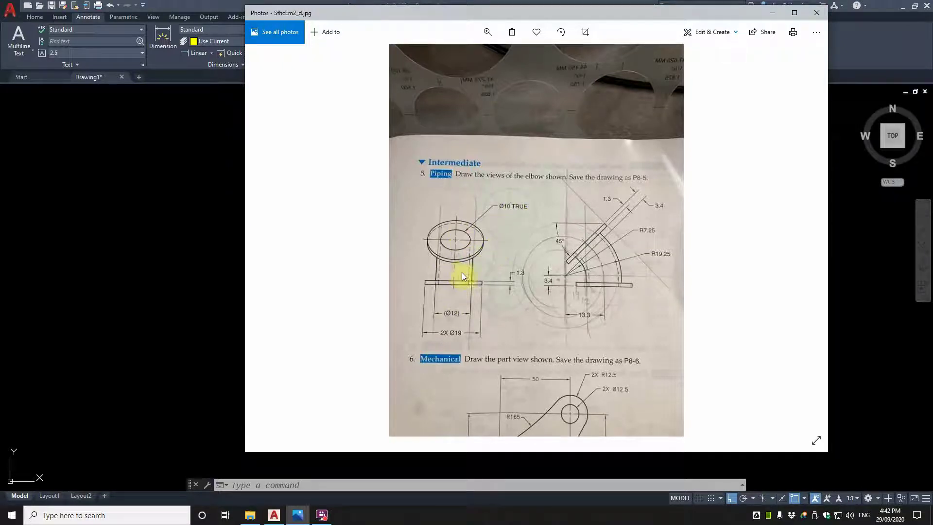
pyautogui.click(771, 12)
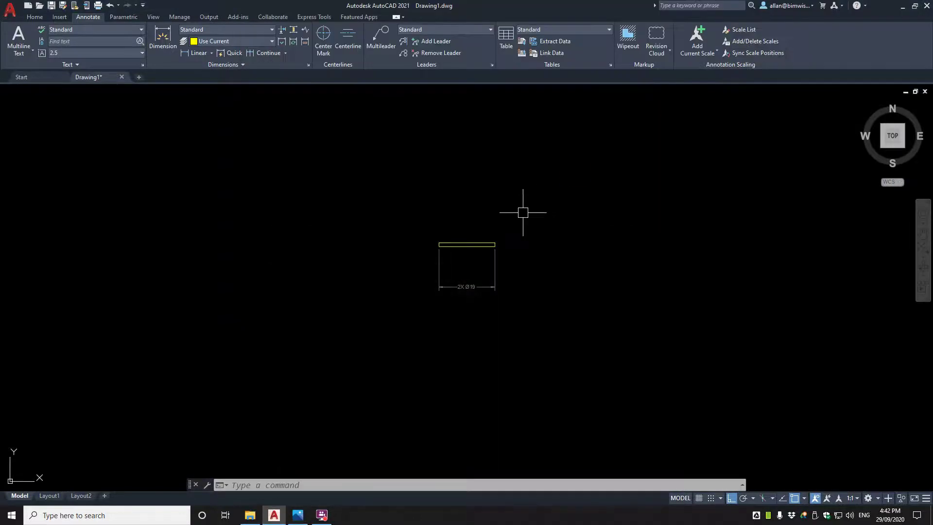
# Step: Draw a vertical line upward from the midpoint of the base flange's lower edge
pyautogui.press('Escape')
pyautogui.write('l')
pyautogui.press('Return')
pyautogui.click(466, 245)
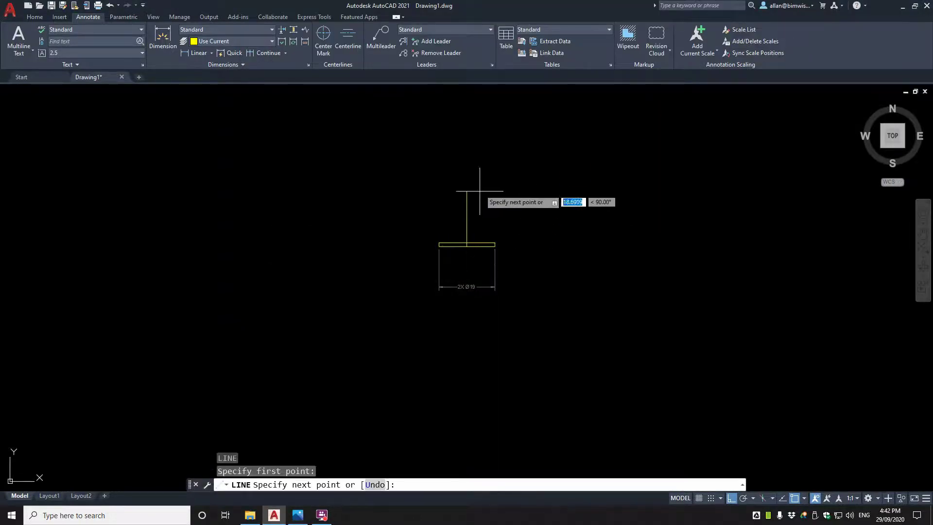
pyautogui.click(467, 138)
pyautogui.press('Return')
# Step: Check the front view in the reference photo and extend the vertical line's lower end below the flange
pyautogui.click(298, 515)
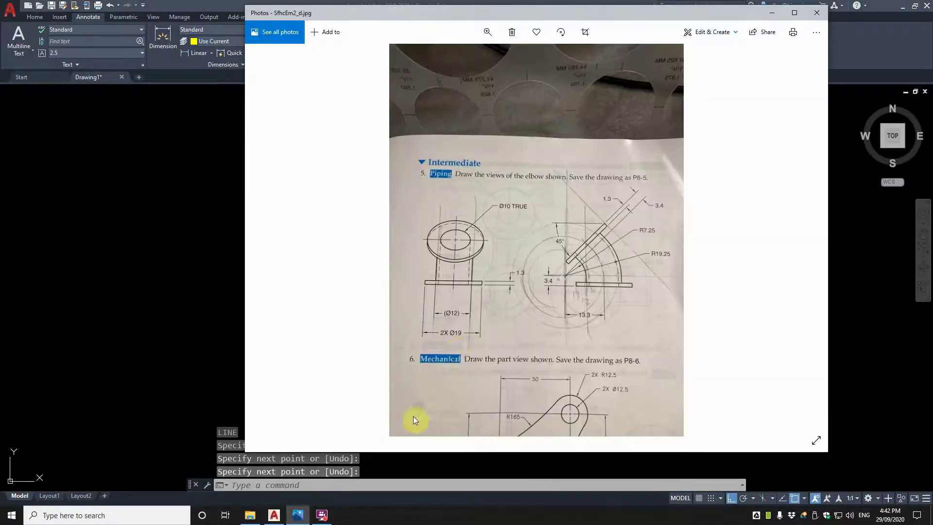
pyautogui.click(771, 12)
pyautogui.click(466, 247)
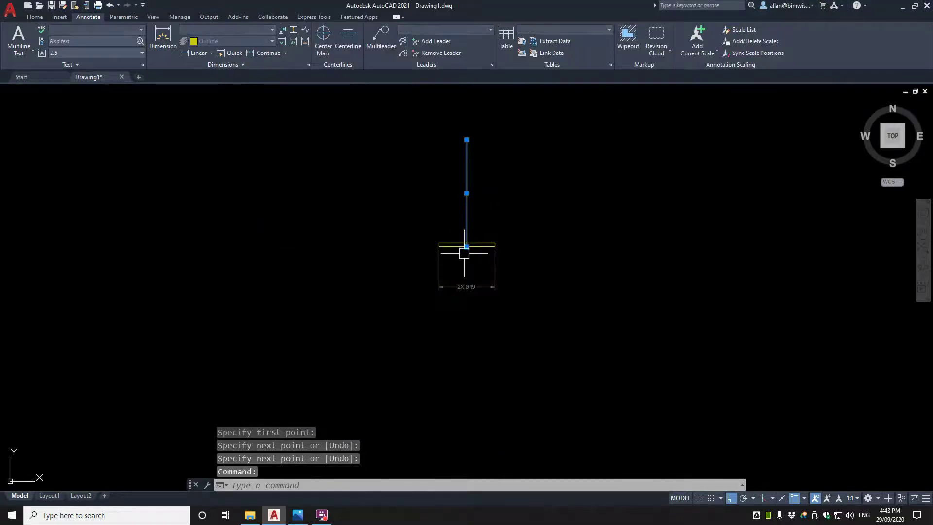
pyautogui.click(466, 265)
pyautogui.press('Escape')
pyautogui.press('Escape')
pyautogui.click(467, 214)
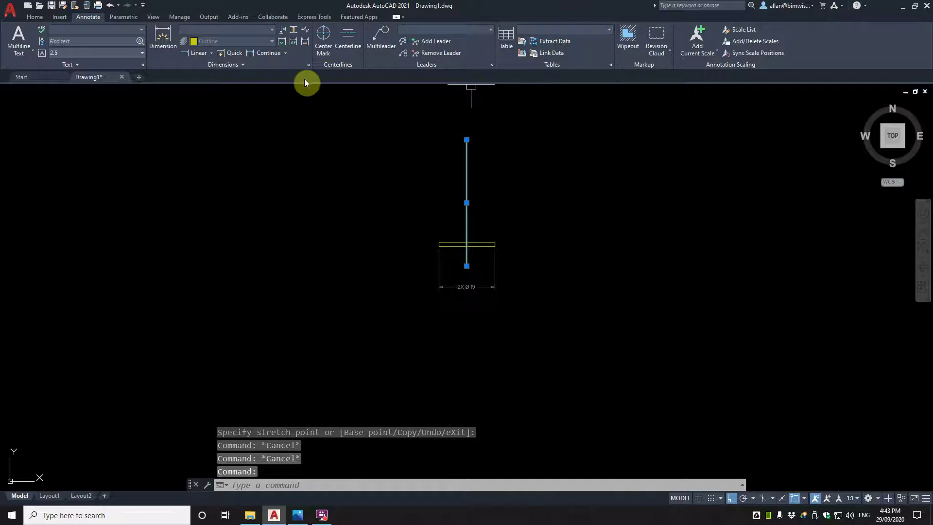
pyautogui.press('Escape')
pyautogui.press('Escape')
pyautogui.click(466, 158)
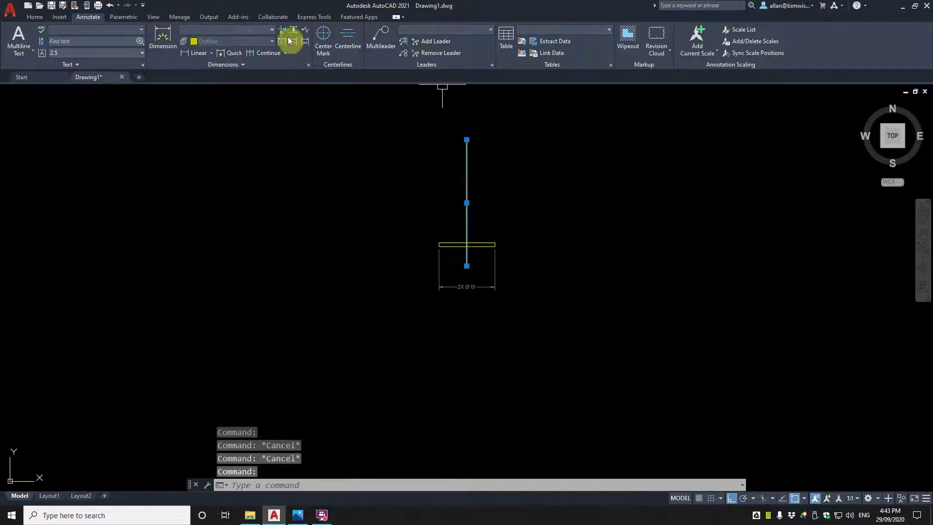
pyautogui.press('Escape')
pyautogui.press('Escape')
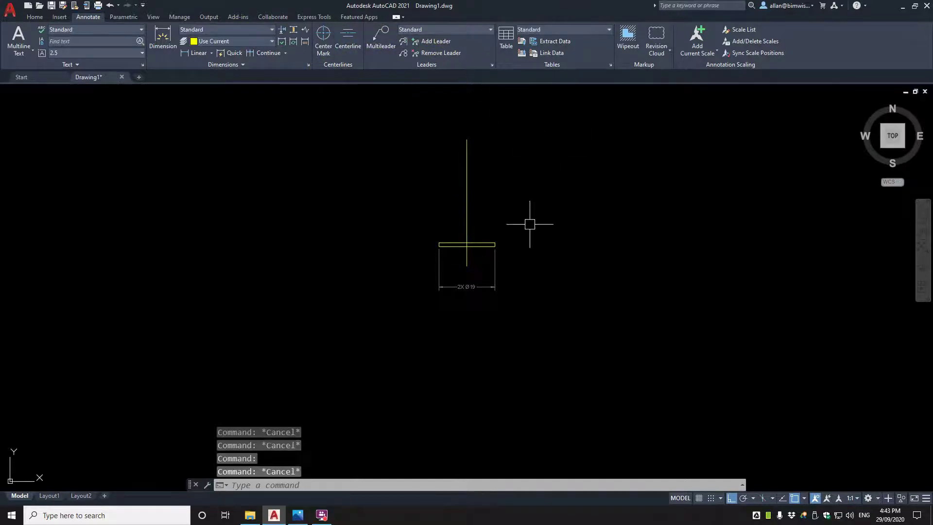
# Step: Recheck the reference photo and Stretch the vertical line's lower end up closer to the flange, making the line about 40 units long
pyautogui.scroll(-2, 498, 195)
pyautogui.scroll(-2, 470, 261)
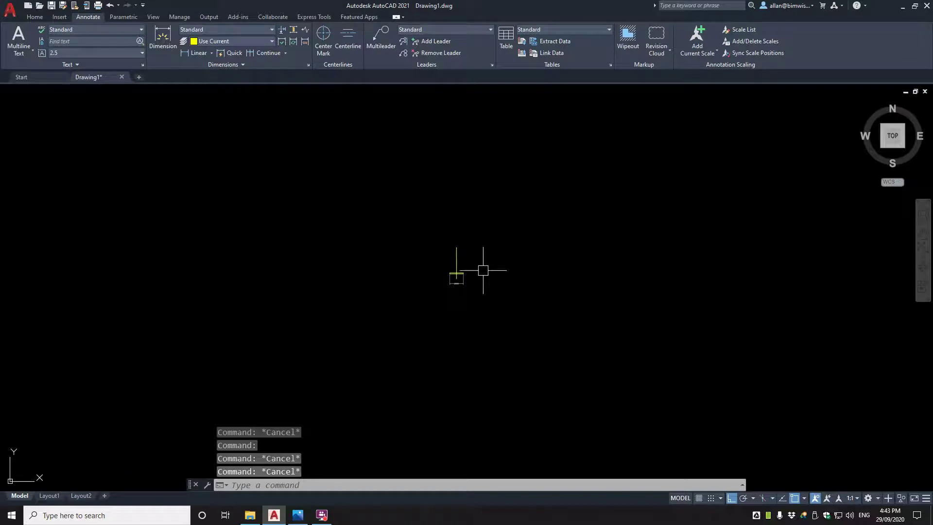
pyautogui.scroll(4, 468, 267)
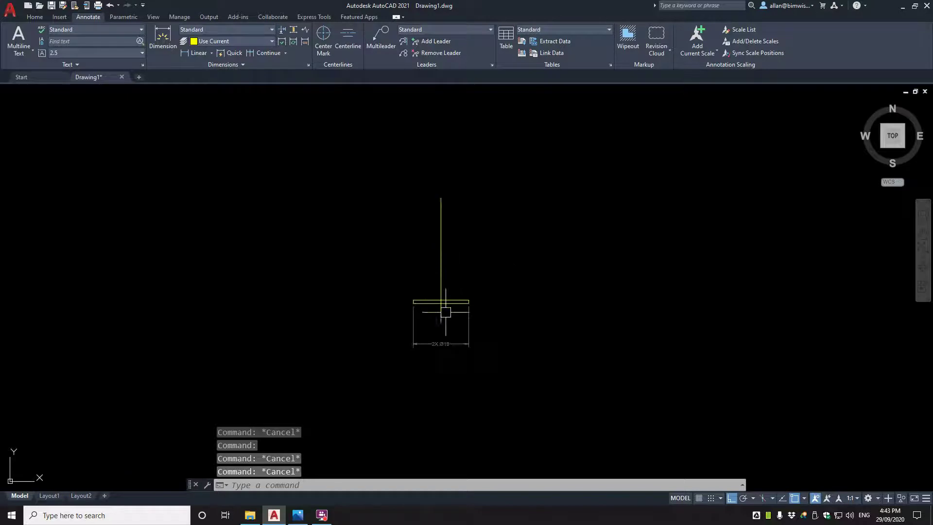
pyautogui.click(297, 516)
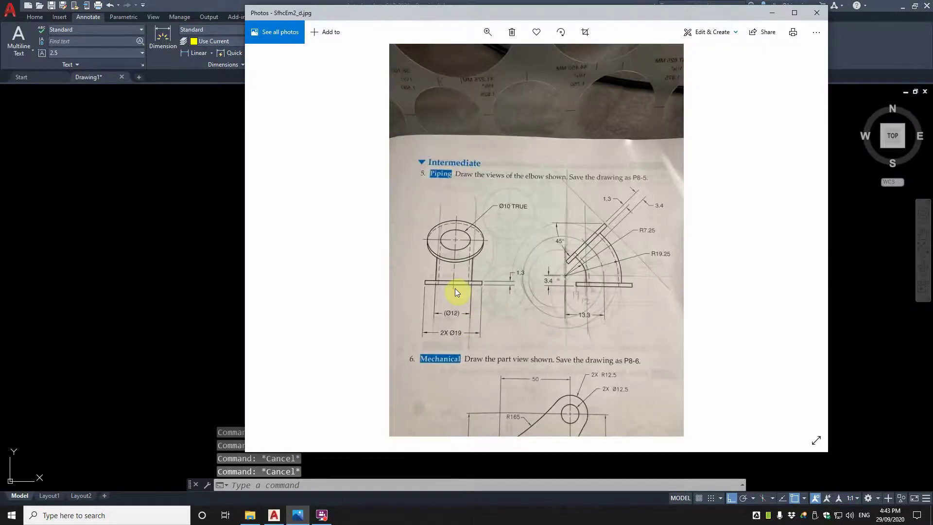
pyautogui.click(772, 13)
pyautogui.write('s')
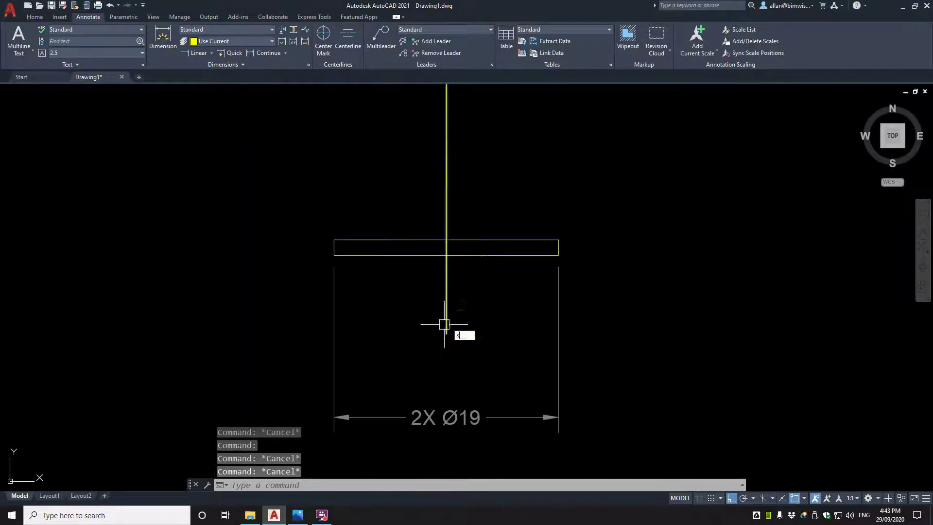
pyautogui.press('Return')
pyautogui.click(472, 311)
pyautogui.click(424, 353)
pyautogui.press('Return')
pyautogui.click(483, 345)
pyautogui.click(485, 315)
pyautogui.scroll(-6, 473, 275)
pyautogui.click(470, 241)
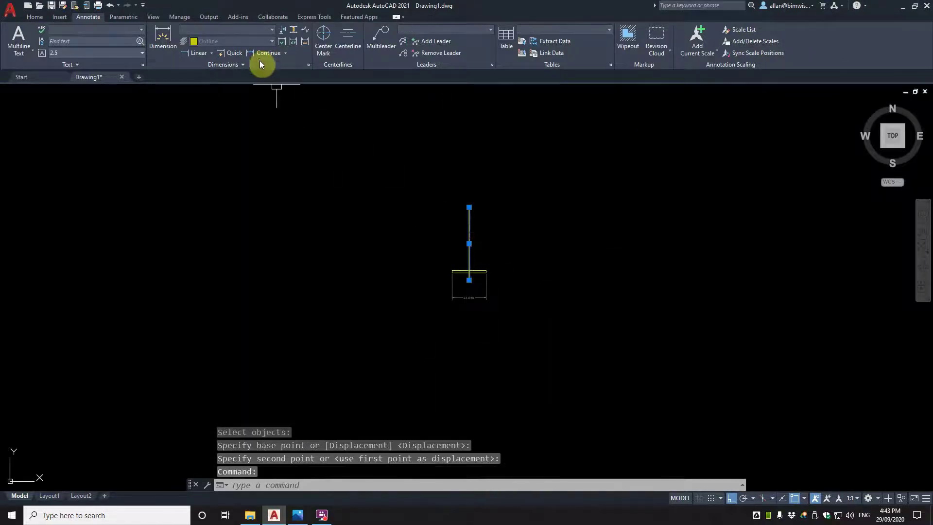
pyautogui.press('Escape')
pyautogui.press('Escape')
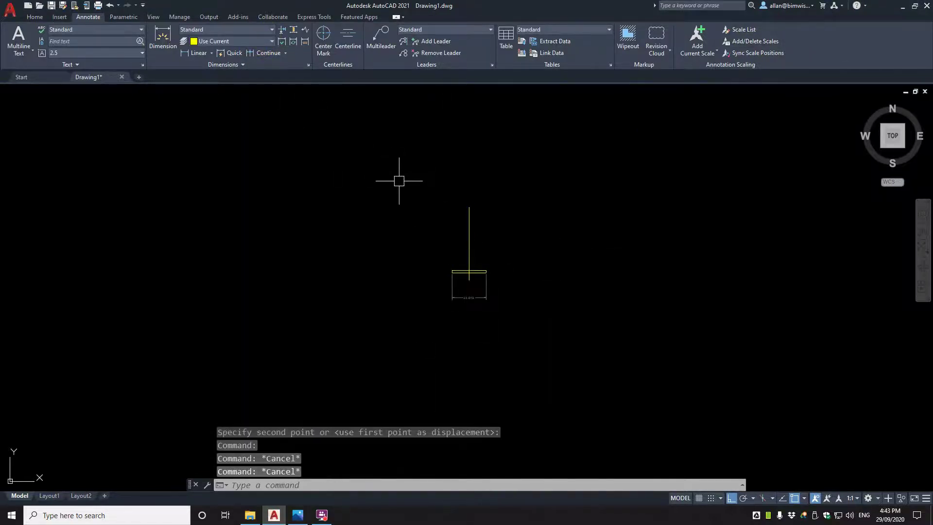
# Step: Move the vertical line through the flange to the CenterLines layer
pyautogui.scroll(2, 340, 141)
pyautogui.click(35, 16)
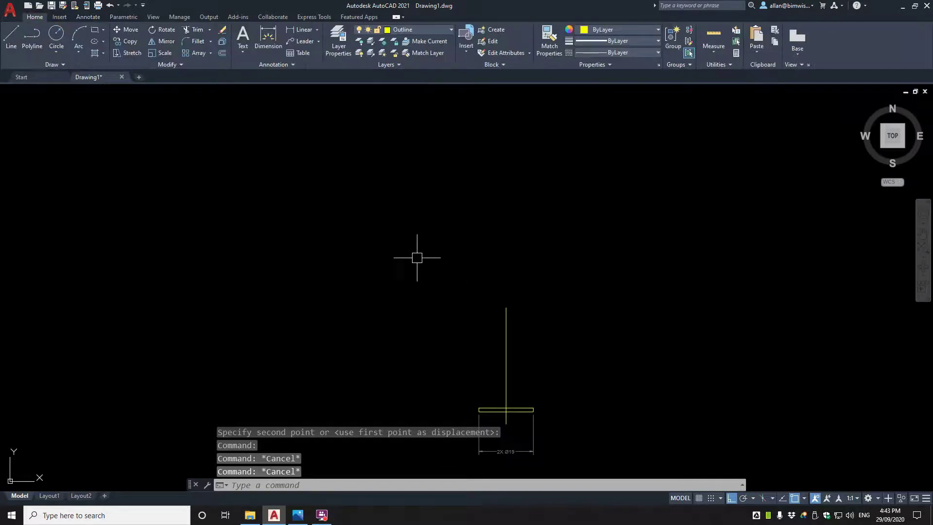
pyautogui.scroll(-3, 417, 258)
pyautogui.click(445, 285)
pyautogui.click(406, 30)
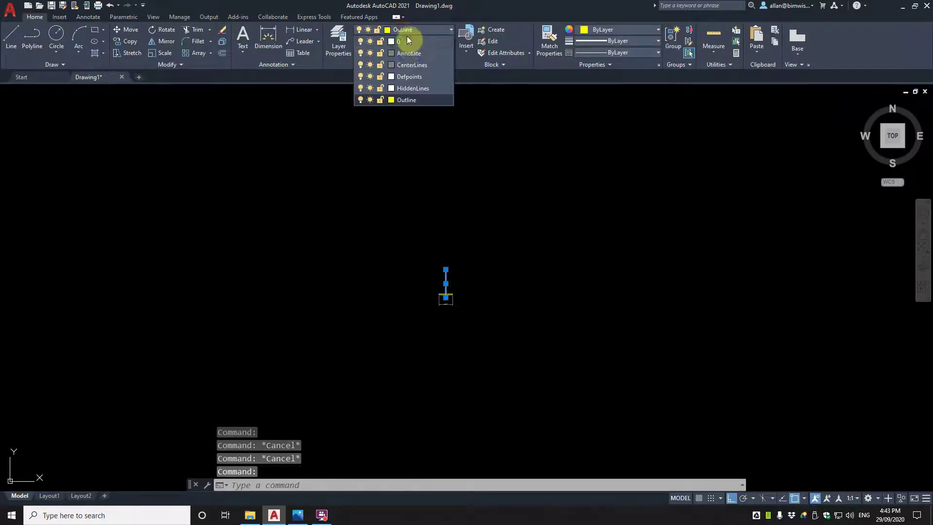
pyautogui.scroll(5, 447, 302)
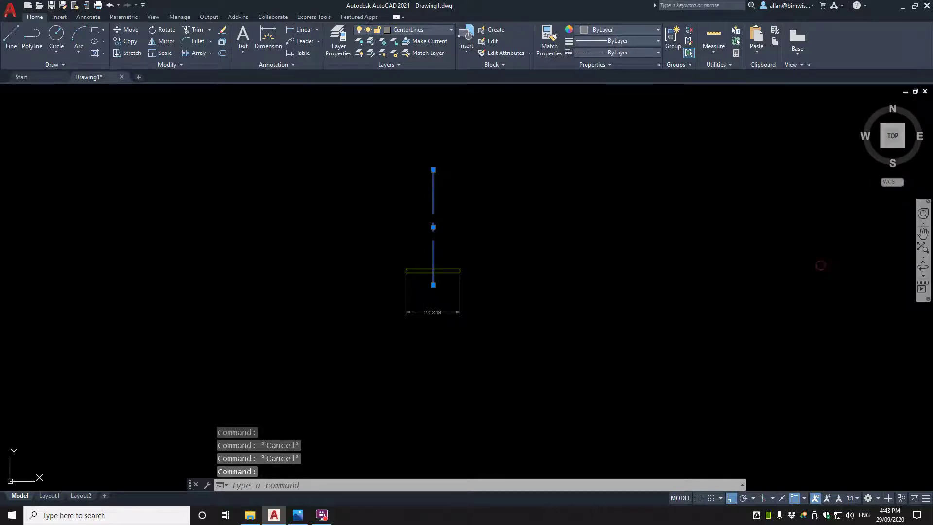
# Step: Set the vertical centerline's linetype scale to 0.5 in its properties
pyautogui.hotkey('ctrl', '1')
pyautogui.click(787, 119)
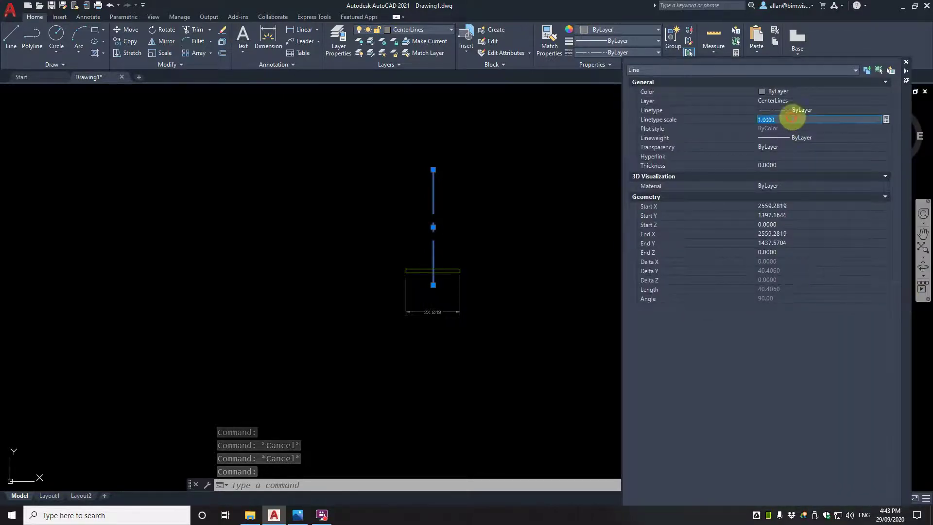
pyautogui.write('0.5')
pyautogui.press('Return')
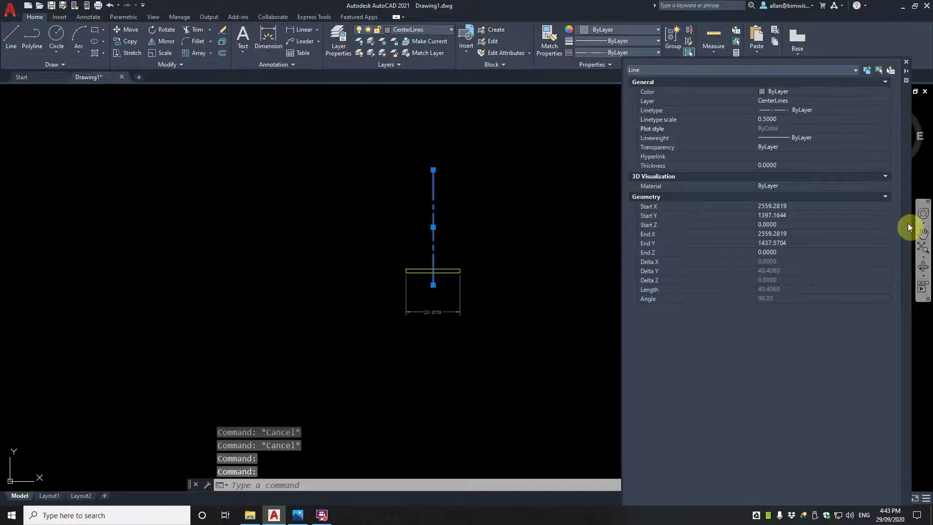
pyautogui.moveTo(907, 232); pyautogui.dragTo(932, 226)
pyautogui.press('Escape')
pyautogui.press('Escape')
pyautogui.press('Escape')
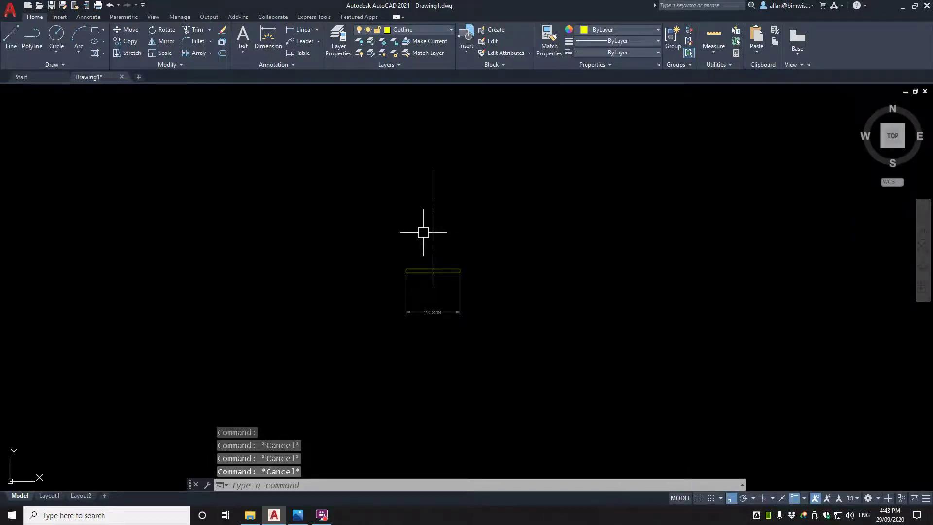
# Step: Offset the vertical centerline by 12/2 to both sides for the pipe's outer walls
pyautogui.write('o')
pyautogui.press('Return')
pyautogui.write('12')
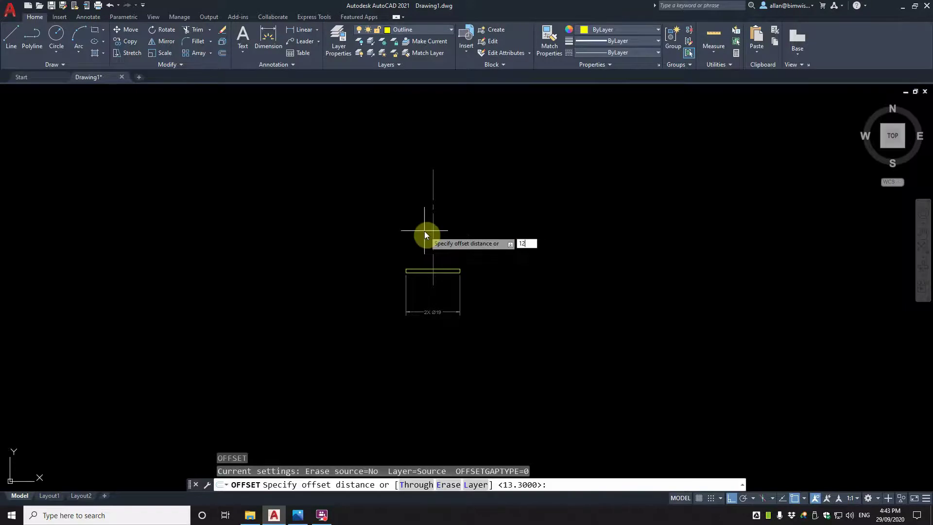
pyautogui.write('/2')
pyautogui.press('Return')
pyautogui.click(432, 241)
pyautogui.click(446, 241)
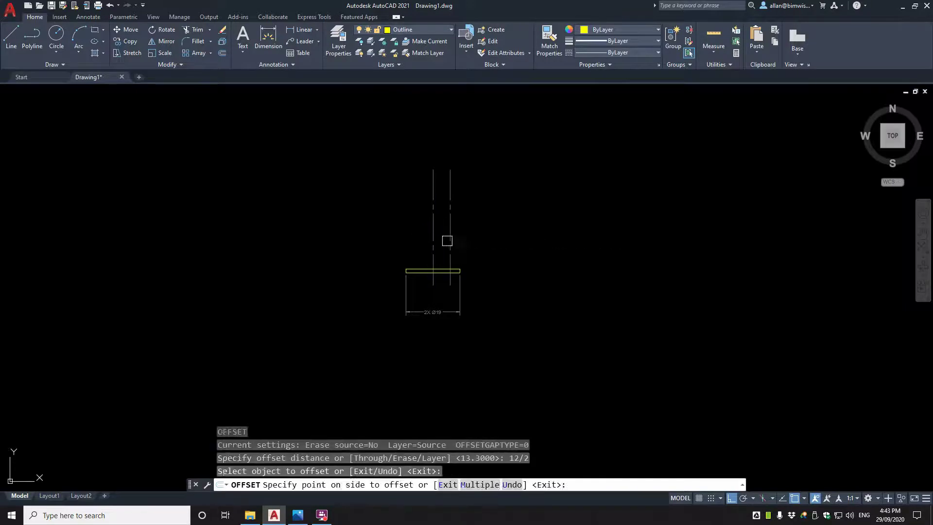
pyautogui.click(433, 241)
pyautogui.click(415, 240)
pyautogui.press('Escape')
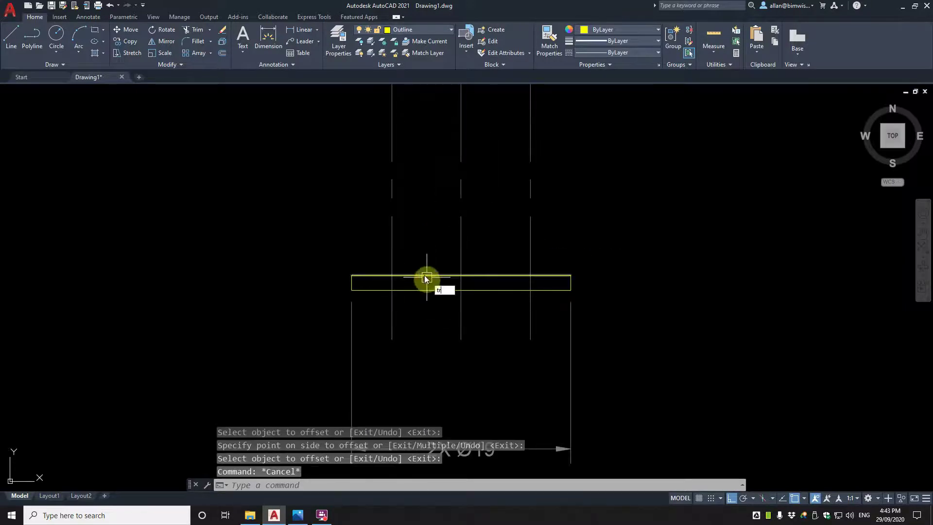
# Step: Trim the lower ends of the two offset lines at the flange's top edge
pyautogui.press('Return')
pyautogui.click(425, 277)
pyautogui.press('Return')
pyautogui.click(391, 303)
pyautogui.click(533, 314)
pyautogui.press('Escape')
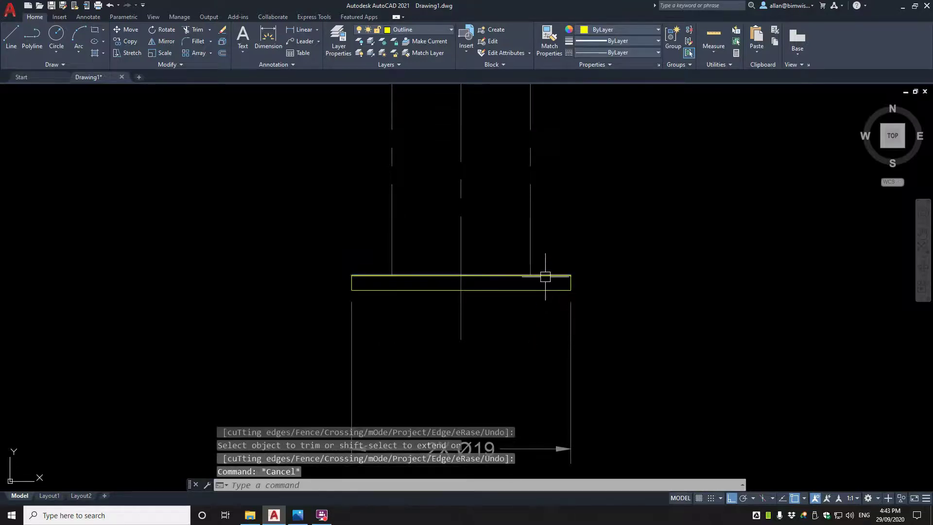
pyautogui.write('ma')
pyautogui.press('Return')
pyautogui.click(525, 262)
pyautogui.click(528, 261)
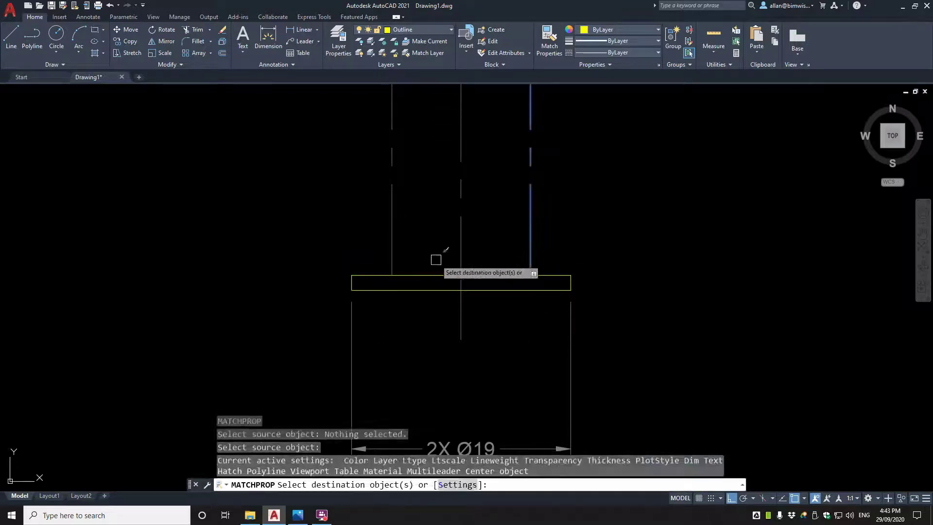
pyautogui.press('Escape')
pyautogui.press('Escape')
# Step: Match the properties of the flange outline onto both outer pipe wall lines
pyautogui.write('ma')
pyautogui.press('Return')
pyautogui.click(392, 256)
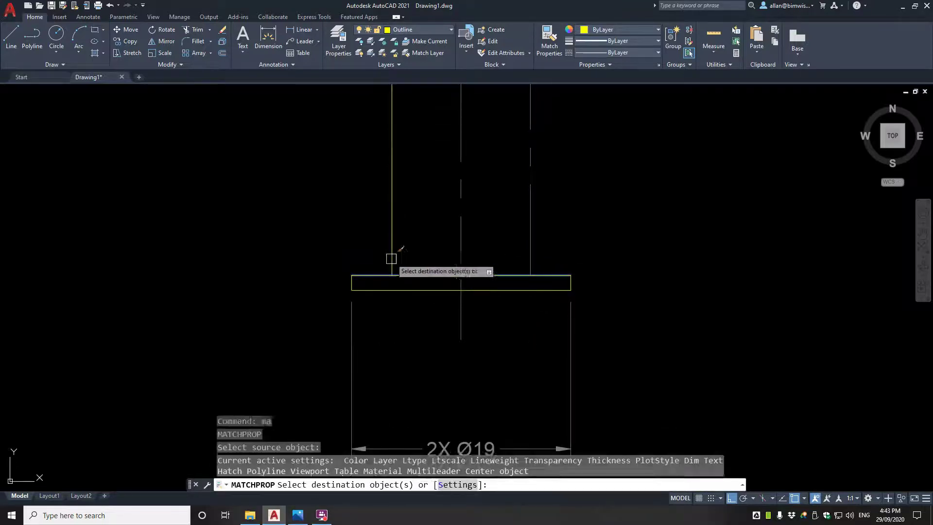
pyautogui.click(532, 254)
pyautogui.scroll(-4, 530, 255)
pyautogui.scroll(-2, 519, 301)
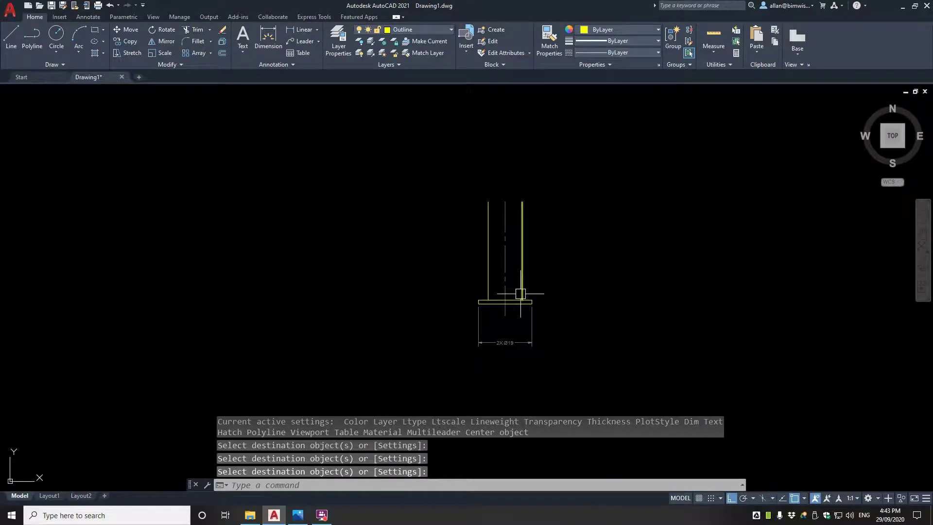
pyautogui.scroll(4, 520, 293)
pyautogui.press('Escape')
pyautogui.press('Escape')
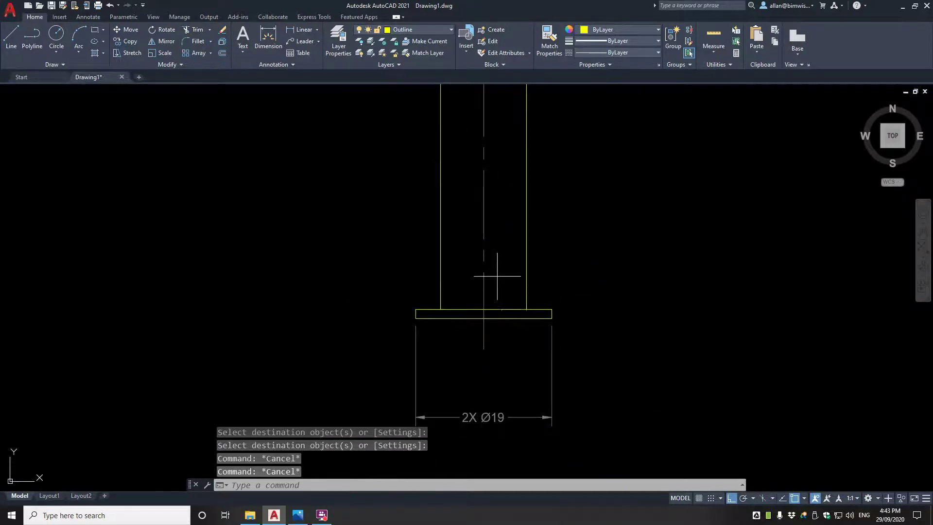
# Step: Offset both outer pipe wall lines inward by 1 for the pipe's inner walls
pyautogui.write('o')
pyautogui.press('Return')
pyautogui.write('1')
pyautogui.press('Return')
pyautogui.click(441, 285)
pyautogui.click(480, 271)
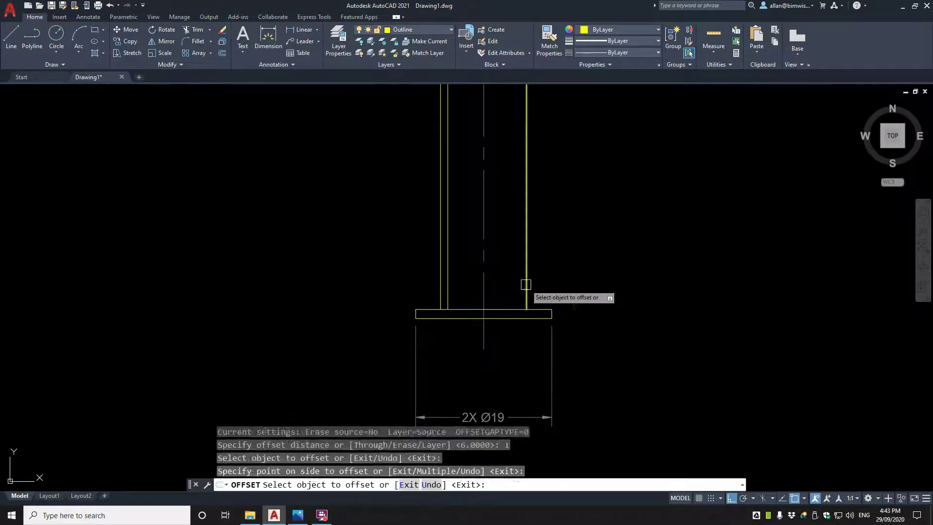
pyautogui.click(526, 285)
pyautogui.click(498, 289)
pyautogui.press('Return')
# Step: Move the two inner pipe wall lines to the HiddenLines layer
pyautogui.click(448, 297)
pyautogui.click(242, 34)
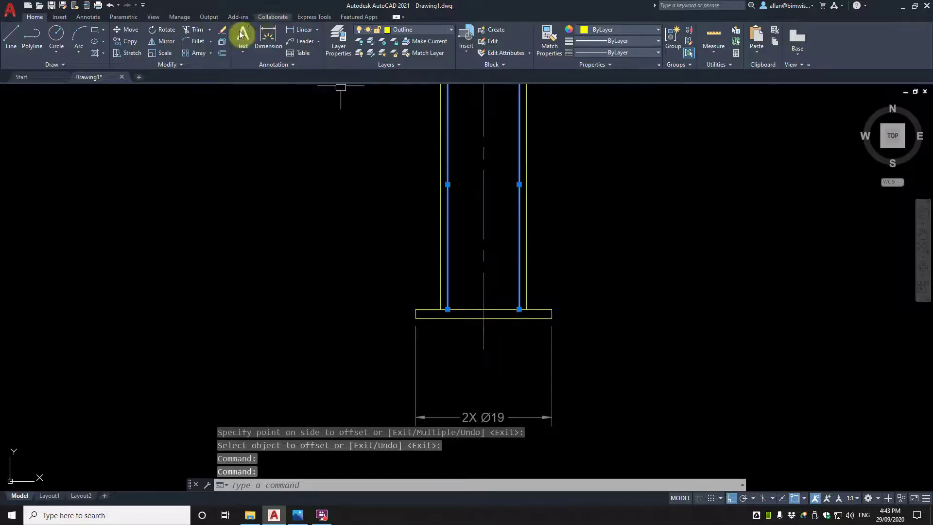
pyautogui.click(408, 32)
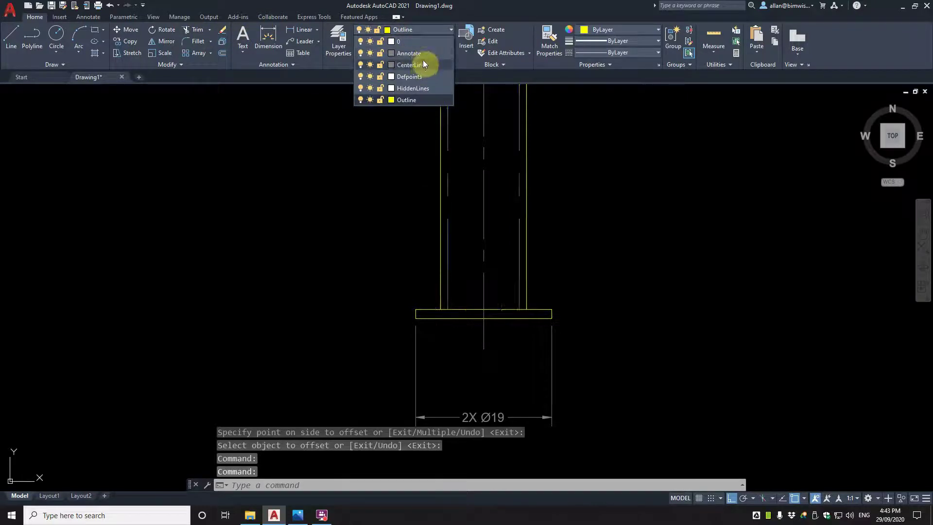
pyautogui.click(418, 92)
# Step: Set the linetype scale of both hidden inner wall lines to 0.5
pyautogui.click(447, 243)
pyautogui.click(519, 242)
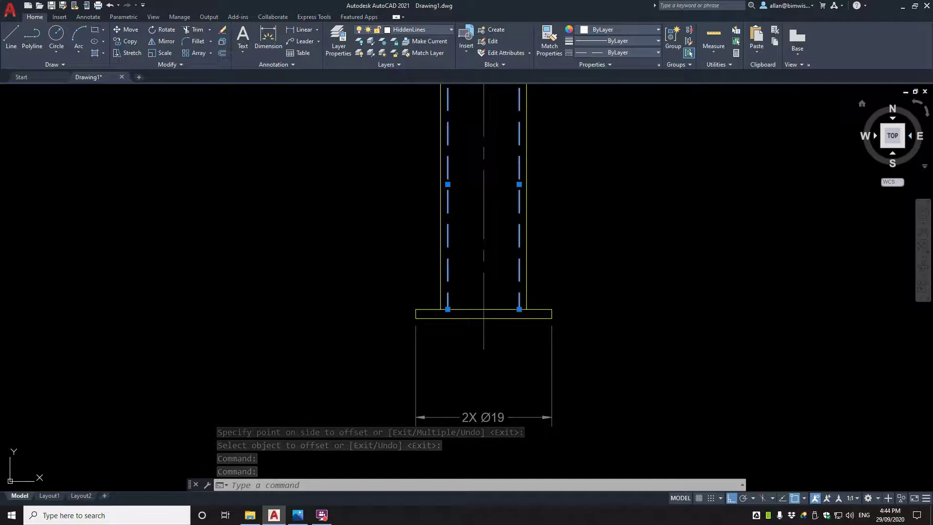
pyautogui.moveTo(932, 207); pyautogui.dragTo(891, 204)
pyautogui.write('0.5')
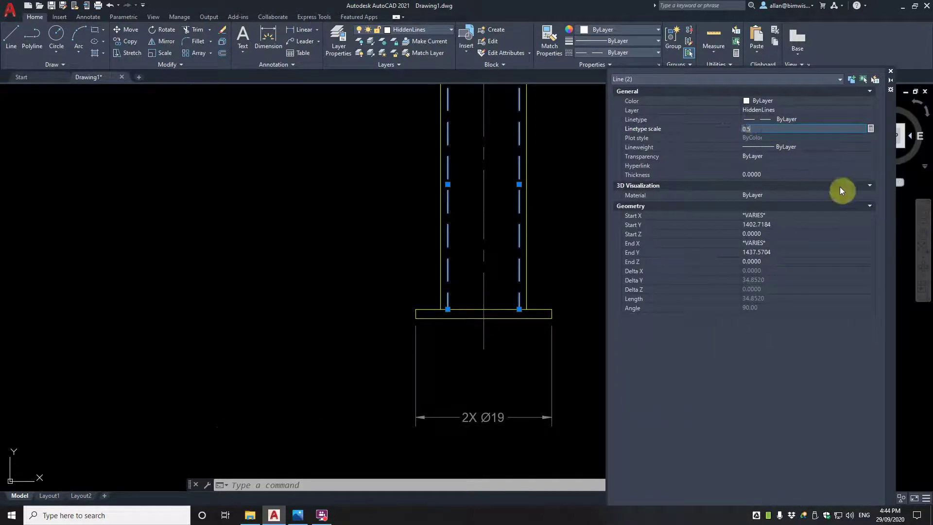
pyautogui.press('Return')
pyautogui.moveTo(892, 223); pyautogui.dragTo(932, 196)
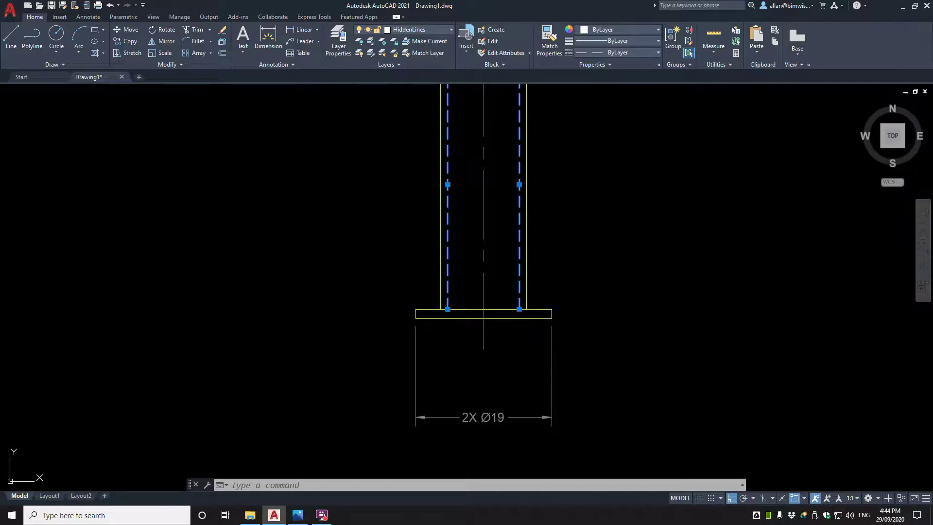
pyautogui.press('Escape')
pyautogui.scroll(-4, 645, 235)
pyautogui.moveTo(646, 236); pyautogui.dragTo(517, 312, button='middle')
pyautogui.scroll(2, 516, 312)
pyautogui.scroll(-1, 478, 326)
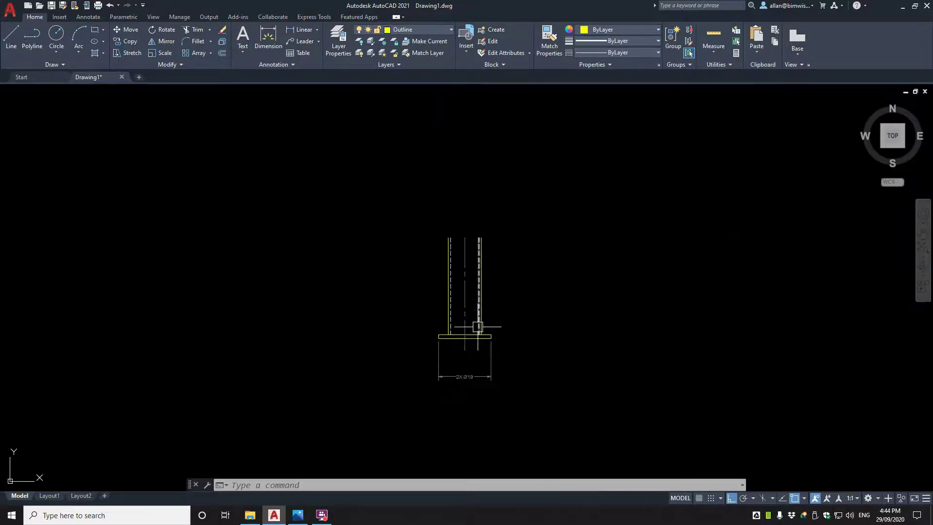
pyautogui.write('co')
pyautogui.press('space')
pyautogui.click(397, 300)
pyautogui.click(529, 377)
pyautogui.press('Escape')
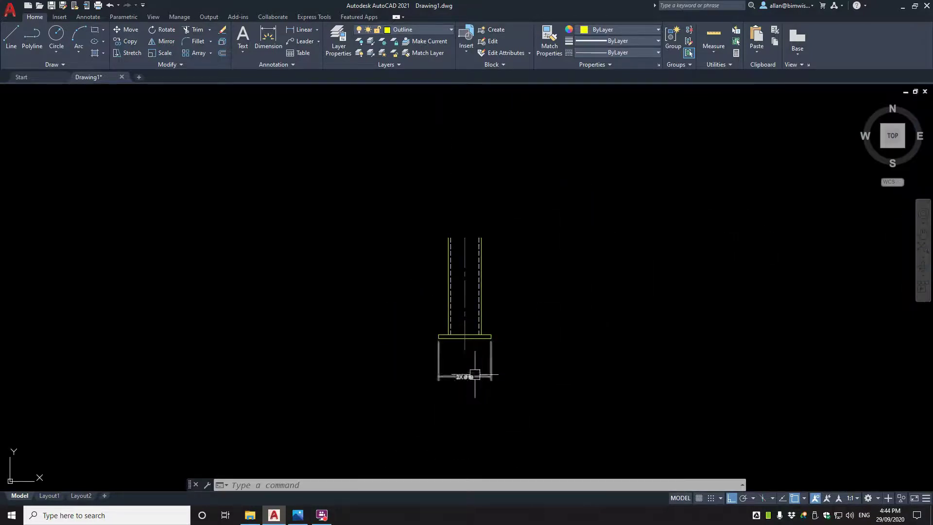
# Step: Copy the 2X Ø19 flange width dimension to just above the original and select the copy
pyautogui.click(475, 376)
pyautogui.write('co')
pyautogui.press('space')
pyautogui.click(524, 369)
pyautogui.click(526, 357)
pyautogui.press('Escape')
pyautogui.click(470, 365)
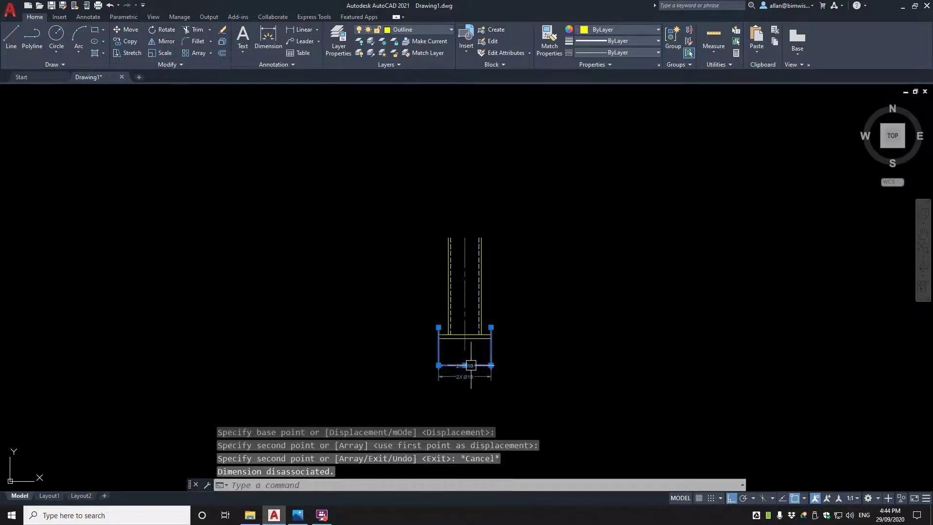
# Step: Stretch the copied dimension's extension line origins to the pipe's two outer walls where they meet the flange
pyautogui.click(490, 327)
pyautogui.click(481, 334)
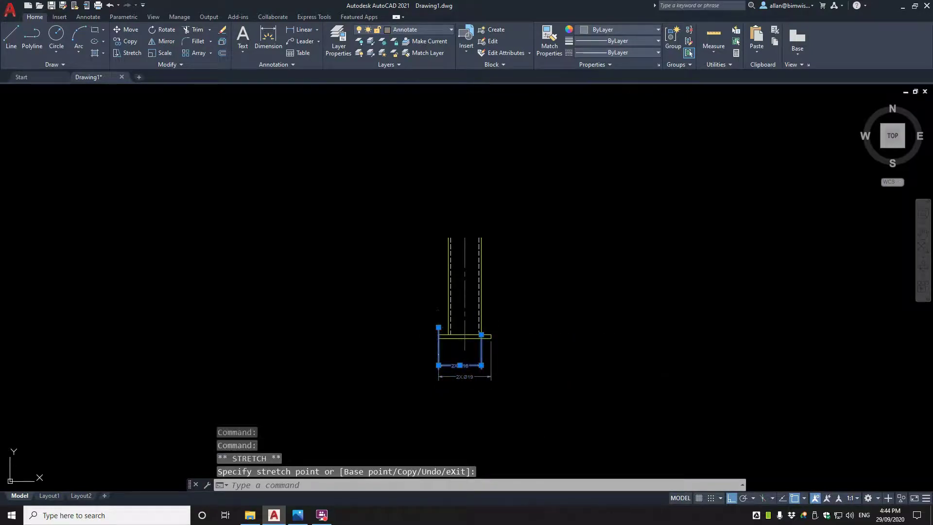
pyautogui.press('Escape')
pyautogui.press('Escape')
pyautogui.scroll(8, 456, 362)
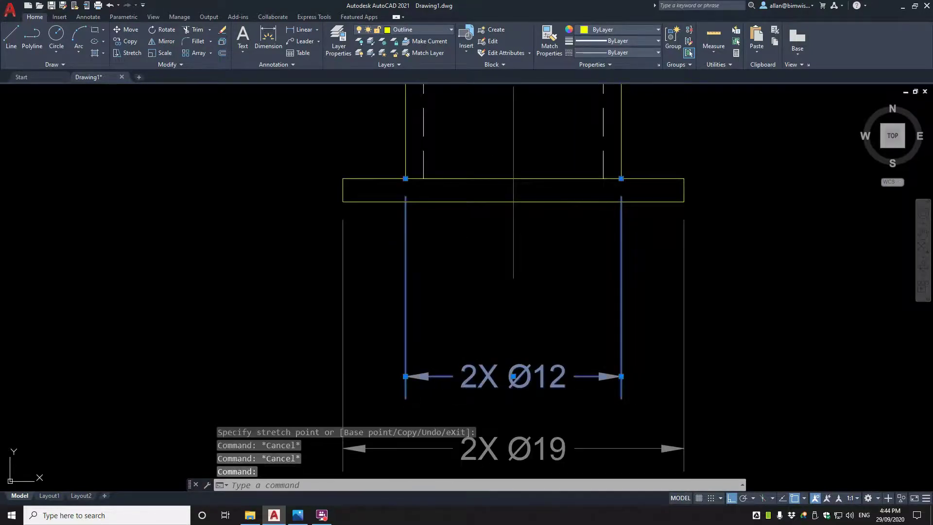
# Step: Remove the 2X prefix from the pipe's diameter dimension text, keeping the diameter symbol
pyautogui.doubleClick(495, 379)
pyautogui.press('BackSpace')
pyautogui.press('BackSpace')
pyautogui.press('BackSpace')
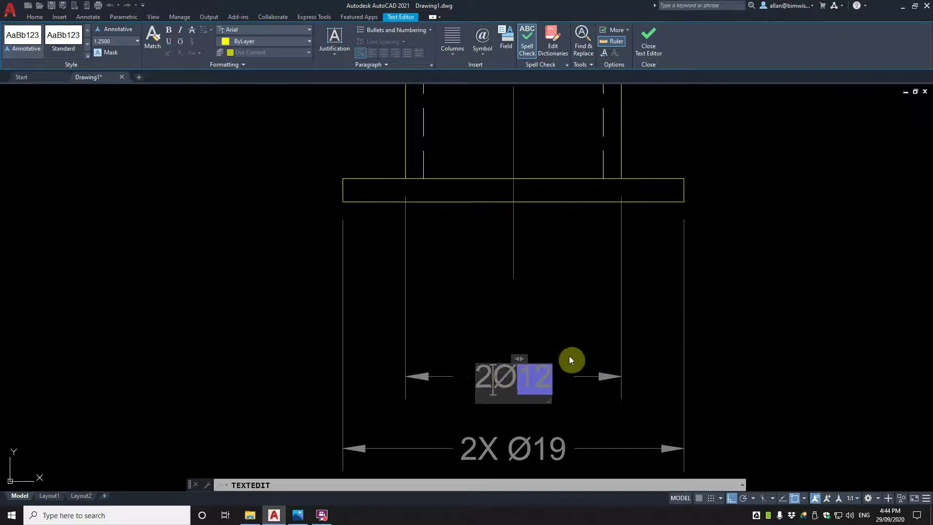
pyautogui.click(569, 356)
# Step: Stretch the 2X Ø19 dimension line slightly downward to widen its spacing from the Ø12 dimension
pyautogui.scroll(-6, 656, 360)
pyautogui.scroll(2, 635, 373)
pyautogui.write('s')
pyautogui.press('space')
pyautogui.click(686, 361)
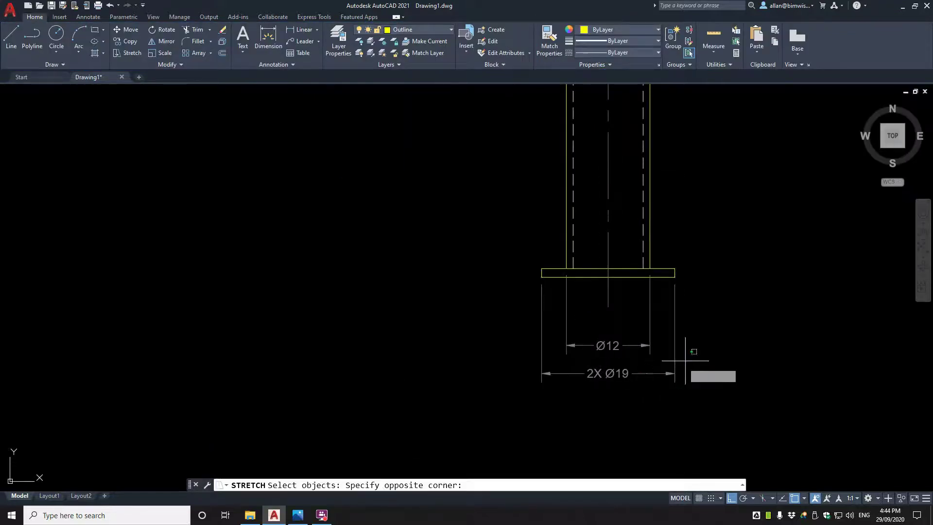
pyautogui.click(656, 388)
pyautogui.press('space')
pyautogui.click(710, 370)
pyautogui.click(709, 376)
# Step: Check the exercise photo and add a vertical linear dimension for the flange's thickness beside its right end
pyautogui.click(298, 516)
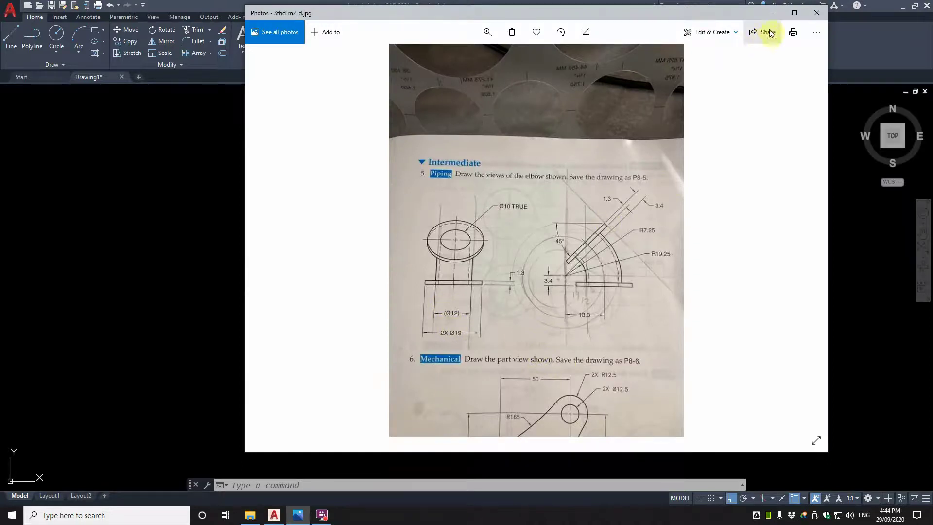
pyautogui.click(772, 13)
pyautogui.moveTo(649, 171); pyautogui.dragTo(460, 166, button='middle')
pyautogui.click(268, 37)
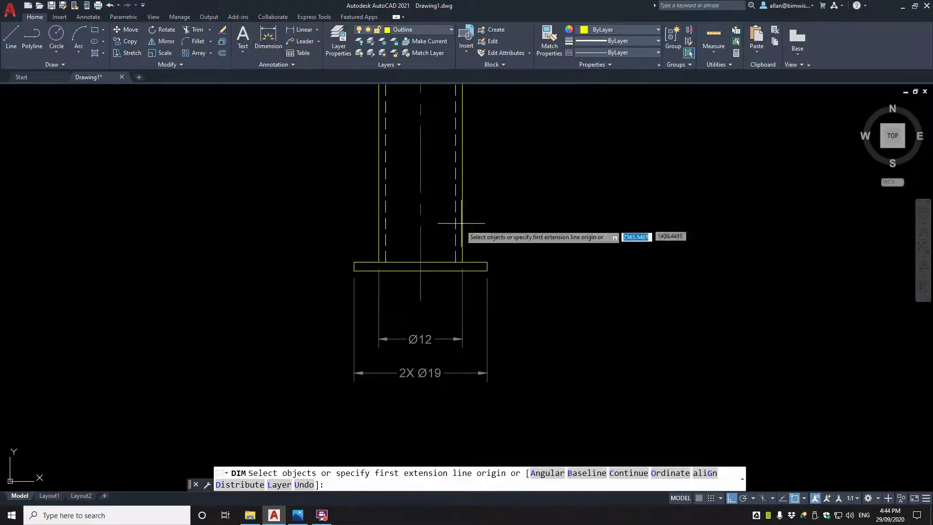
pyautogui.scroll(2, 461, 224)
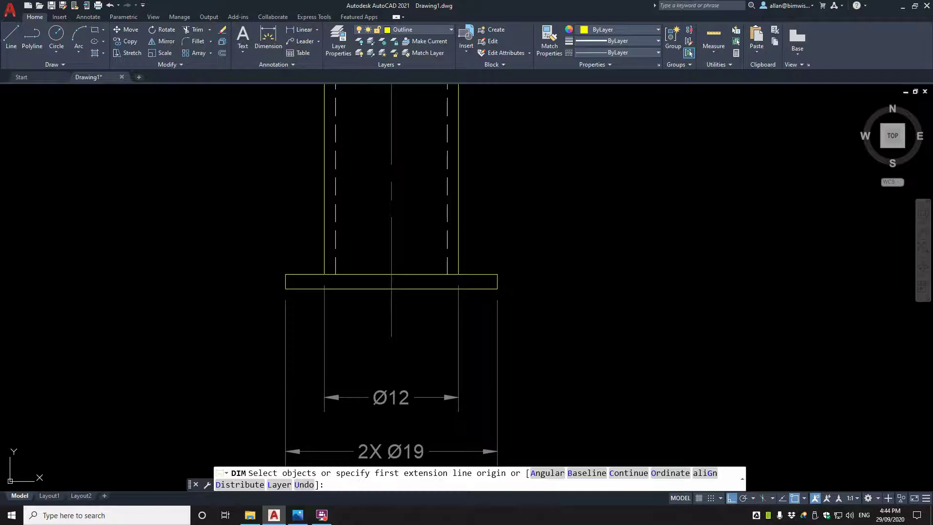
pyautogui.click(304, 30)
pyautogui.press('Return')
pyautogui.click(496, 282)
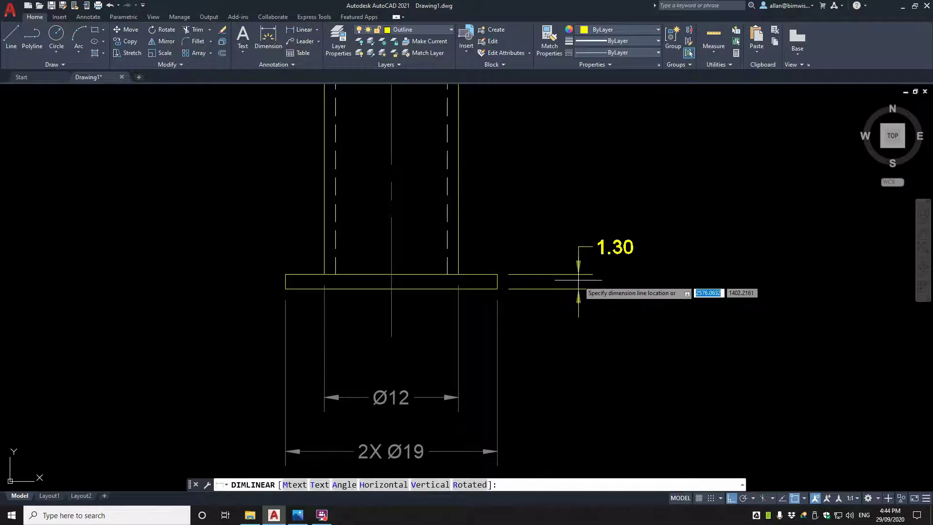
pyautogui.click(578, 279)
# Step: Match the properties of the 2X Ø19 dimension onto the flange thickness dimension
pyautogui.scroll(-4, 578, 280)
pyautogui.write('ma')
pyautogui.press('Return')
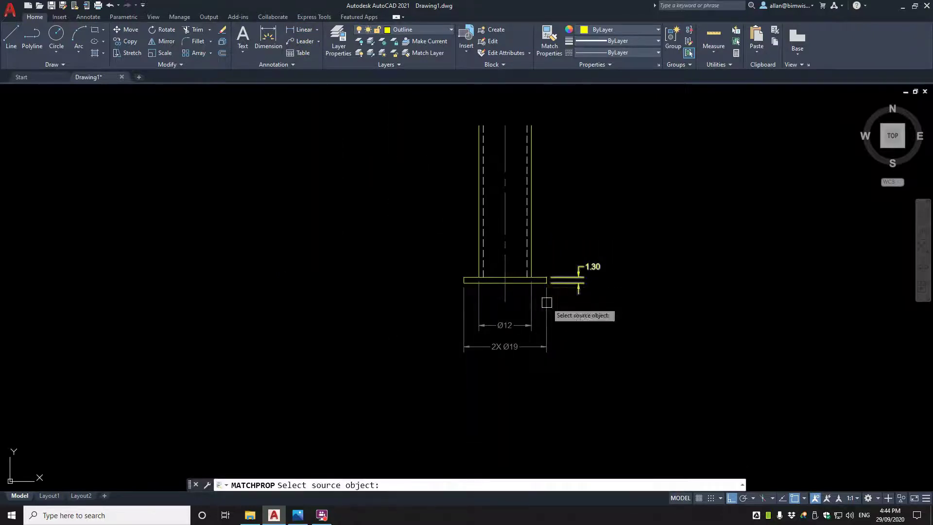
pyautogui.click(546, 305)
pyautogui.click(578, 284)
pyautogui.scroll(4, 588, 267)
pyautogui.press('Return')
# Step: Set the flange thickness dimension's primary units precision to 0.0, checking its value against the exercise photo
pyautogui.click(585, 266)
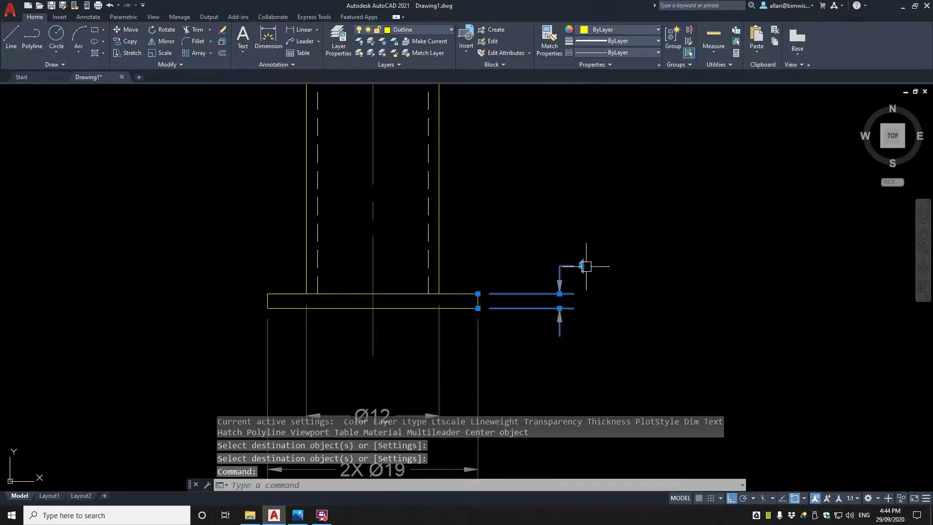
pyautogui.hotkey('ctrl', '1')
pyautogui.scroll(-2, 810, 341)
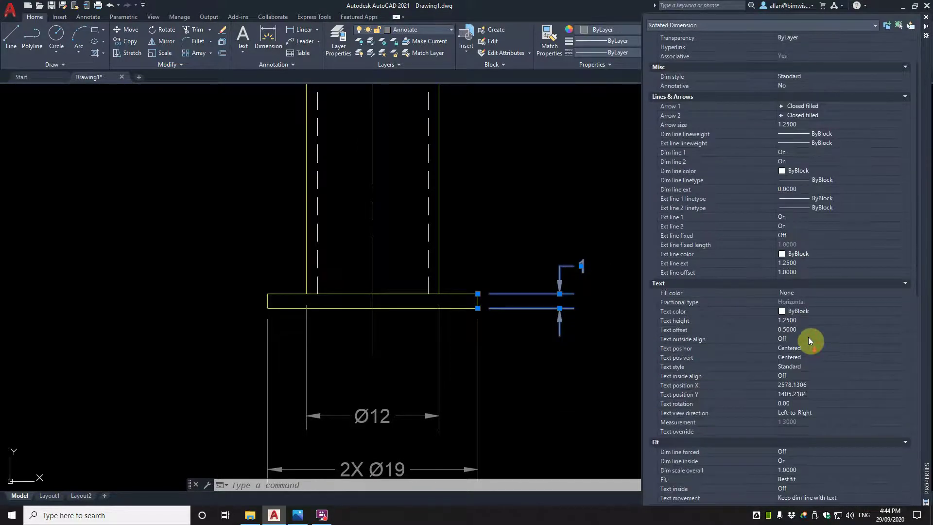
pyautogui.click(298, 515)
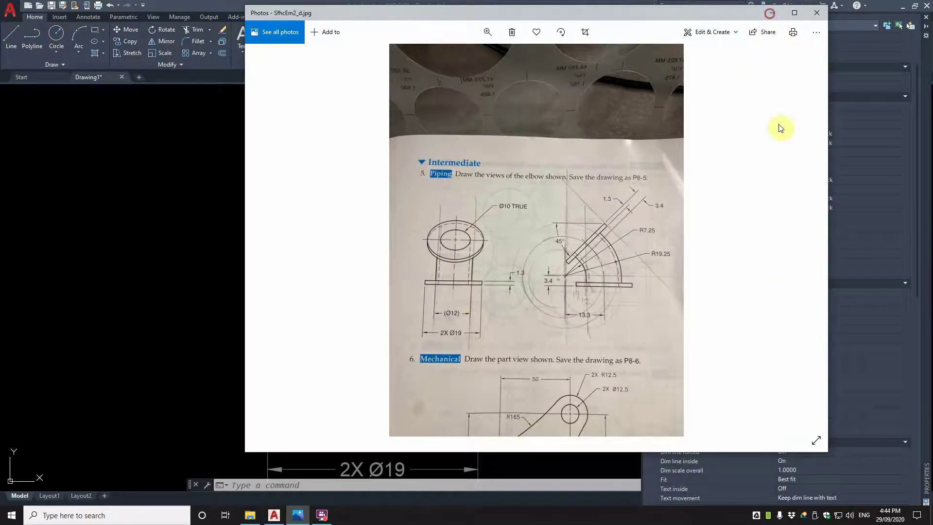
pyautogui.click(906, 372)
pyautogui.scroll(-2, 822, 360)
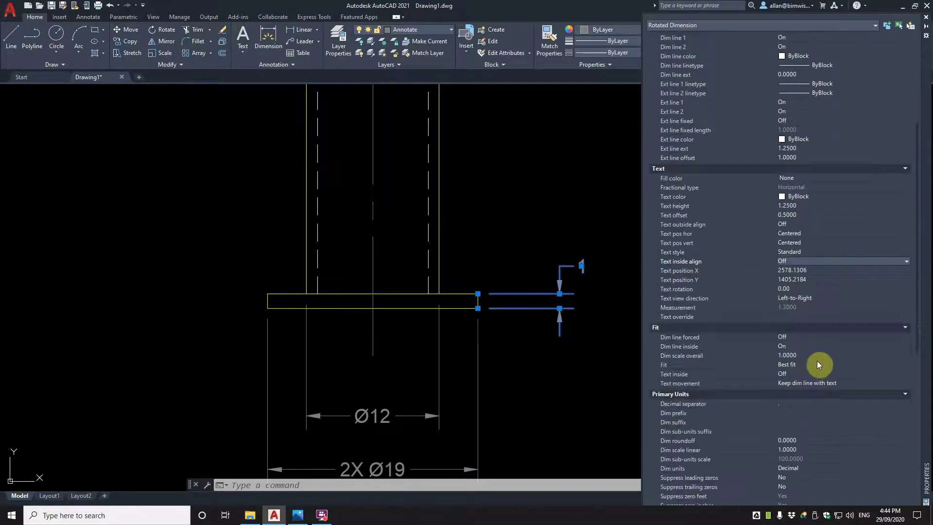
pyautogui.scroll(-5, 808, 348)
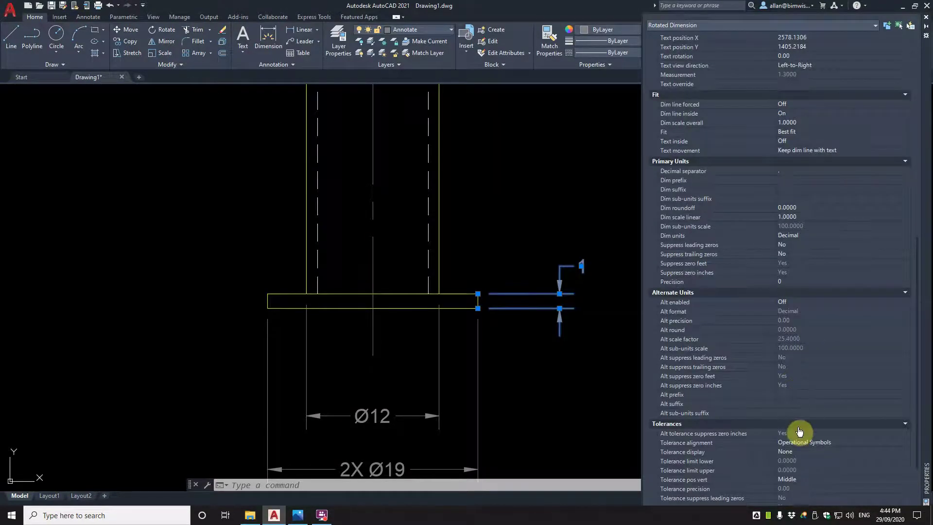
pyautogui.scroll(-2, 801, 413)
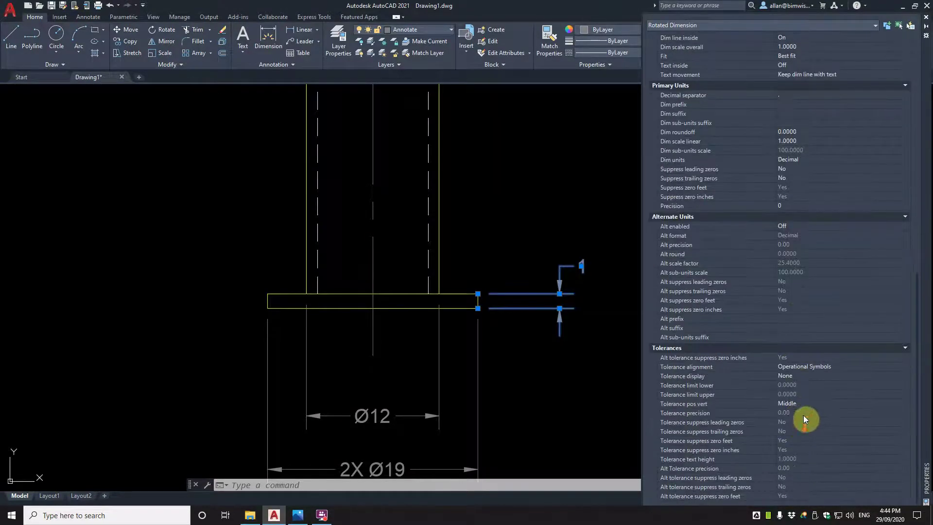
pyautogui.click(796, 206)
pyautogui.click(789, 223)
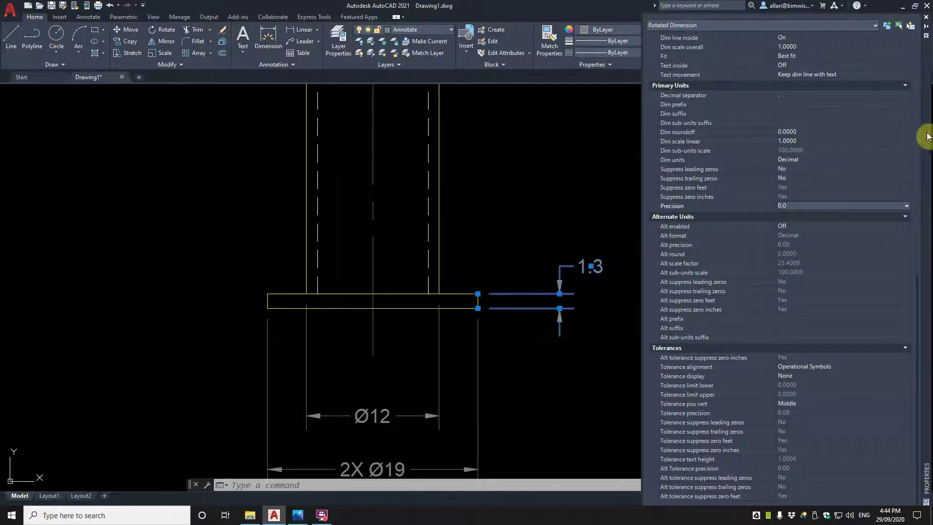
pyautogui.scroll(-4, 607, 316)
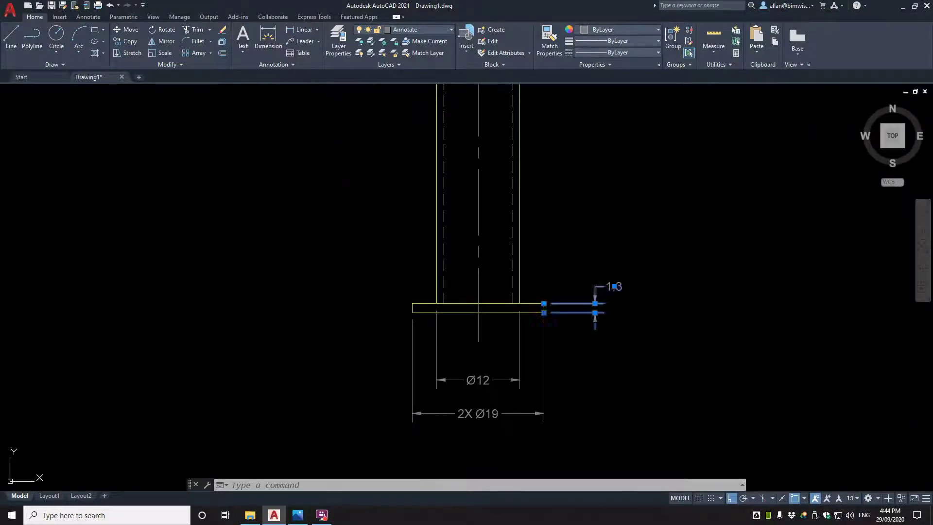
pyautogui.press('Escape')
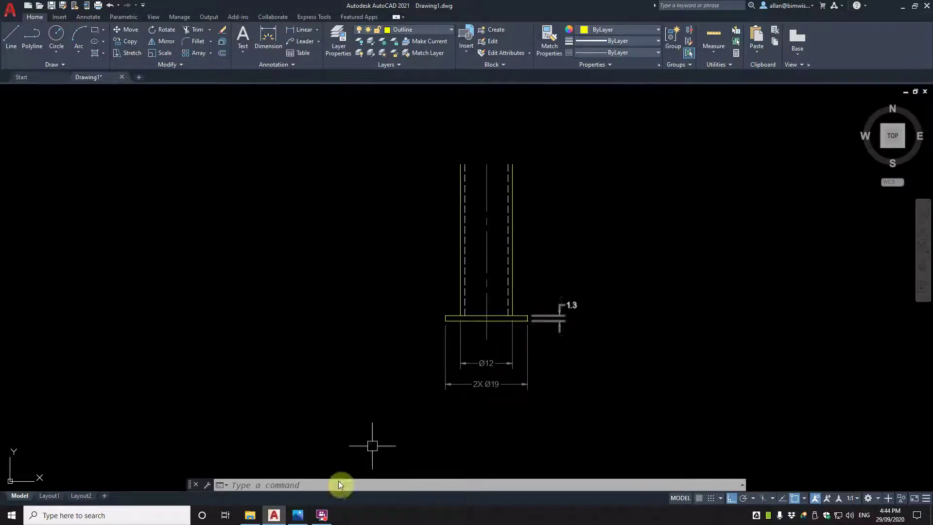
# Step: Review the exercise photo and copy the pipe, flange and centerline without dimensions about 52 units to the right for the side view
pyautogui.moveTo(322, 518)
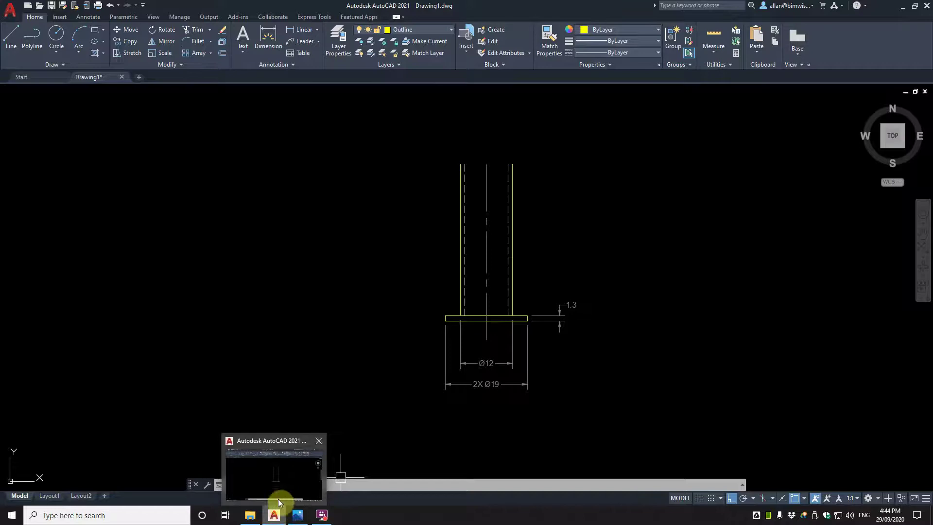
pyautogui.click(300, 515)
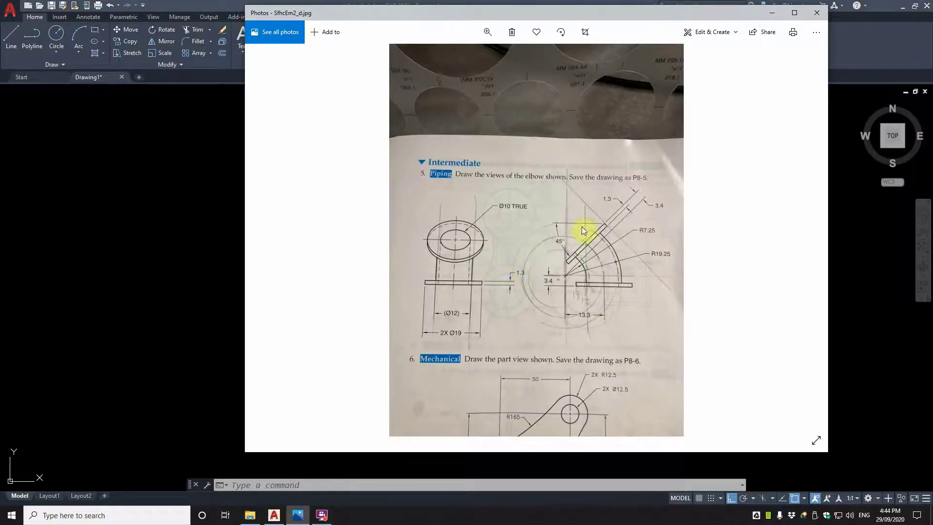
pyautogui.click(773, 12)
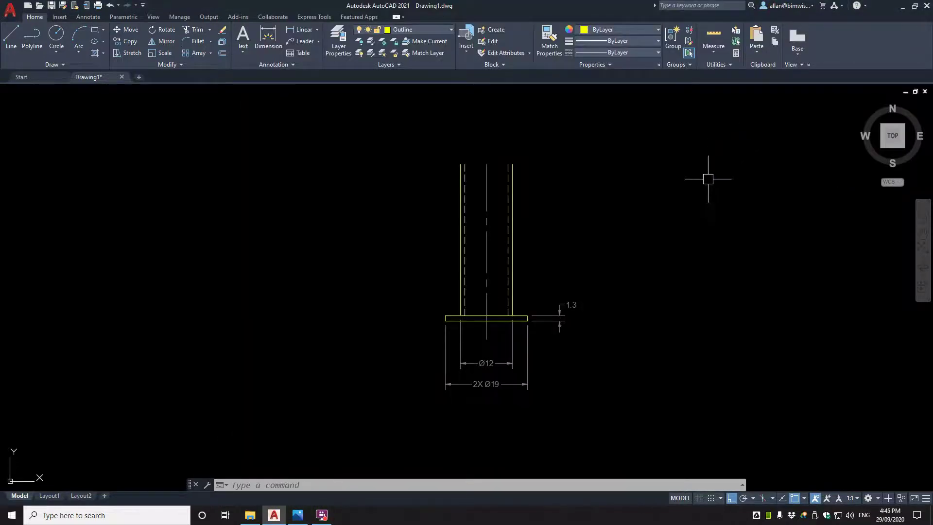
pyautogui.moveTo(708, 179); pyautogui.dragTo(591, 230, button='middle')
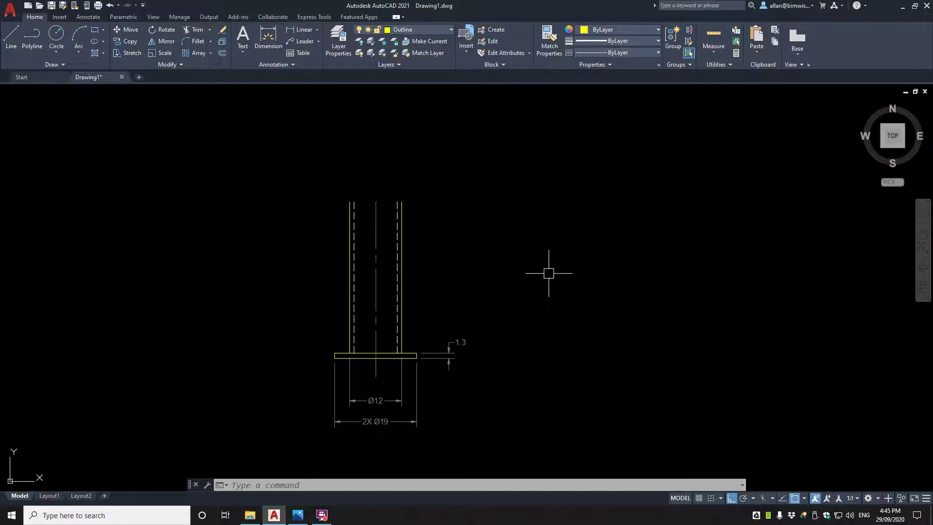
pyautogui.write('co')
pyautogui.press('Return')
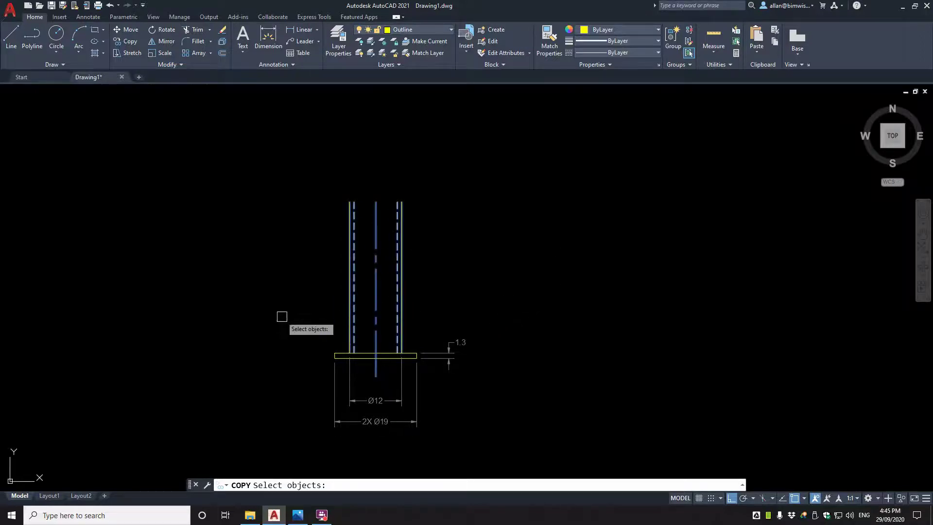
pyautogui.click(281, 305)
pyautogui.click(437, 394)
pyautogui.press('Return')
pyautogui.click(430, 316)
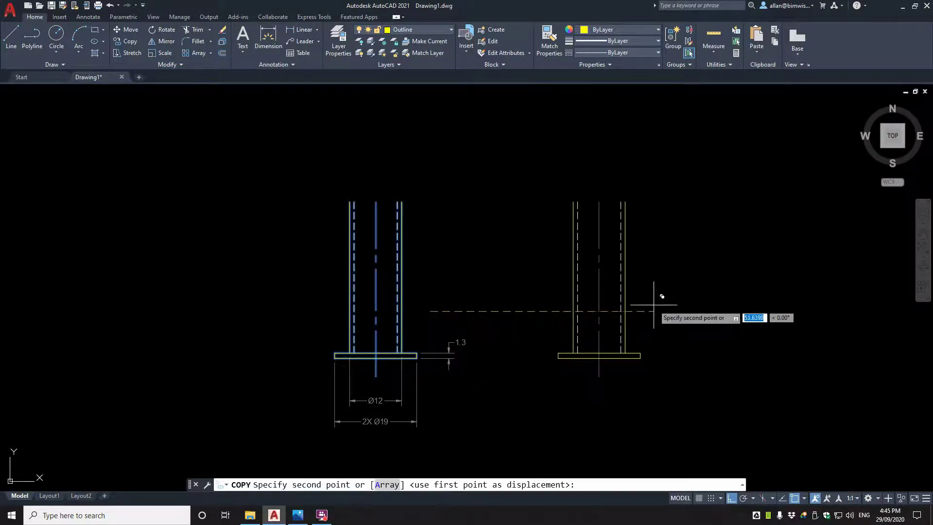
pyautogui.click(655, 306)
pyautogui.press('Escape')
pyautogui.press('Escape')
# Step: Offset the copied view's centerline 13.3 to the left
pyautogui.scroll(4, 593, 350)
pyautogui.write('o')
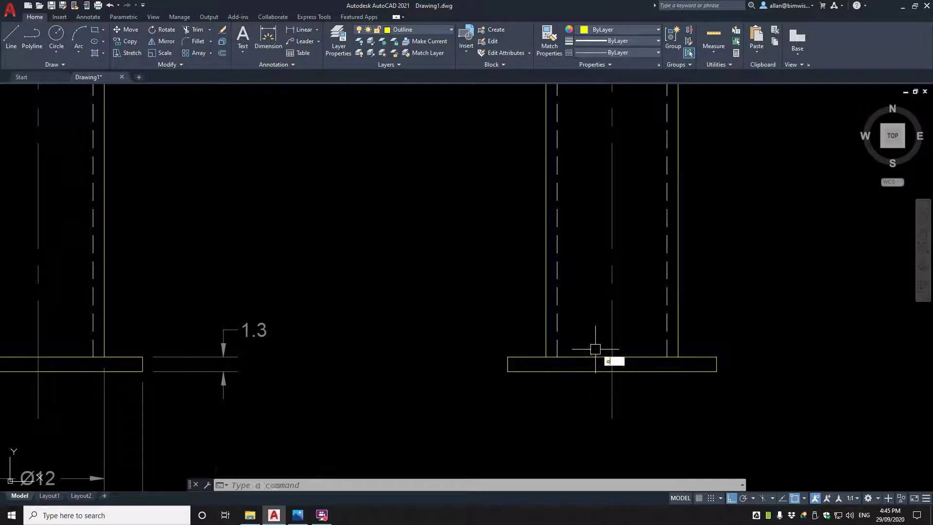
pyautogui.press('Return')
pyautogui.write('13.3')
pyautogui.press('Return')
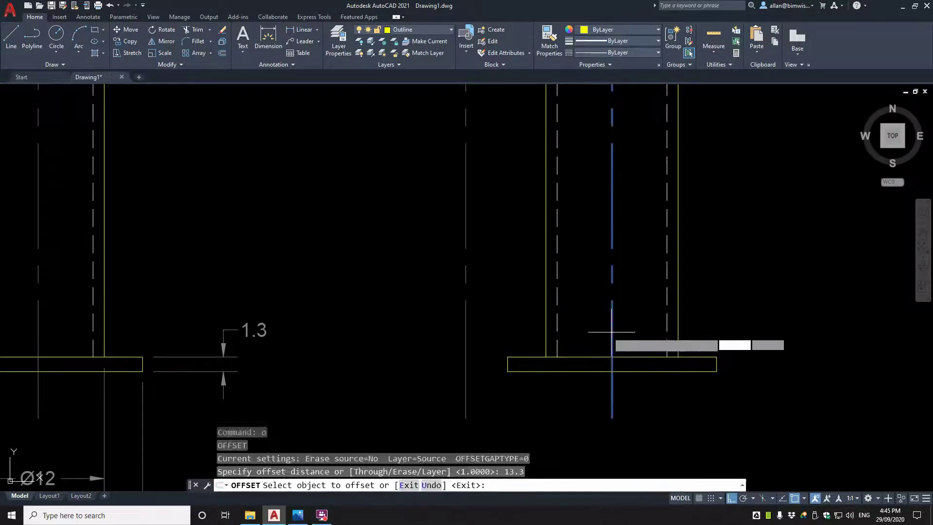
pyautogui.click(611, 333)
pyautogui.click(510, 334)
pyautogui.press('Escape')
# Step: Offset the bottom edge of the copied flange upward by 3.4
pyautogui.press('Return')
pyautogui.write('3.4')
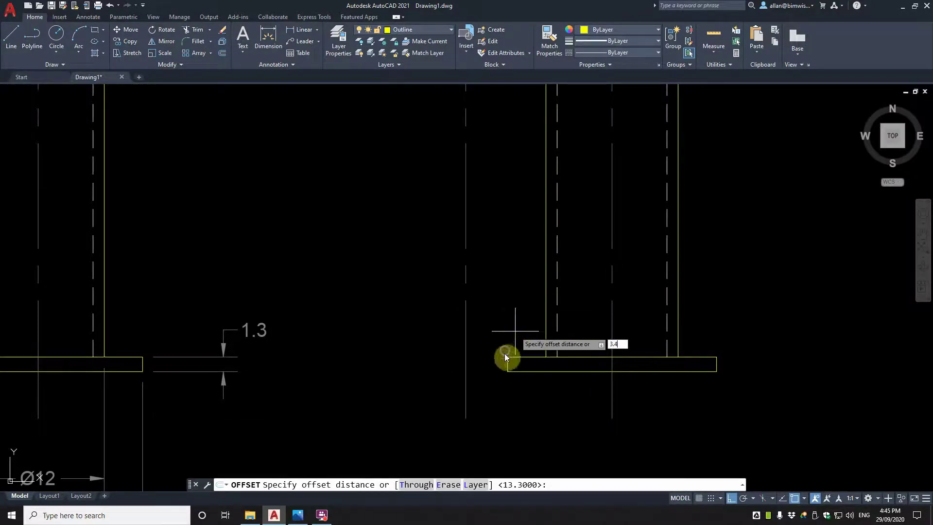
pyautogui.press('Return')
pyautogui.click(518, 371)
pyautogui.click(515, 333)
pyautogui.press('Escape')
# Step: Stretch the left end of the offset horizontal line past the offset centerline so the two lines cross
pyautogui.write('s')
pyautogui.press('Return')
pyautogui.click(513, 326)
pyautogui.click(493, 344)
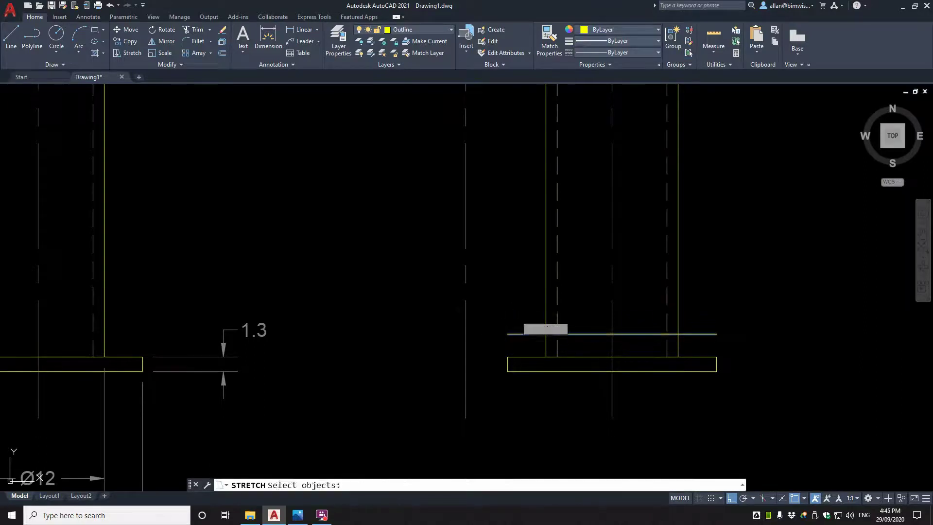
pyautogui.press('Return')
pyautogui.click(518, 318)
pyautogui.click(375, 302)
# Step: Draw a small guide circle centered on the crossing of the offset centerline and the horizontal line
pyautogui.write('c')
pyautogui.press('Return')
pyautogui.click(465, 333)
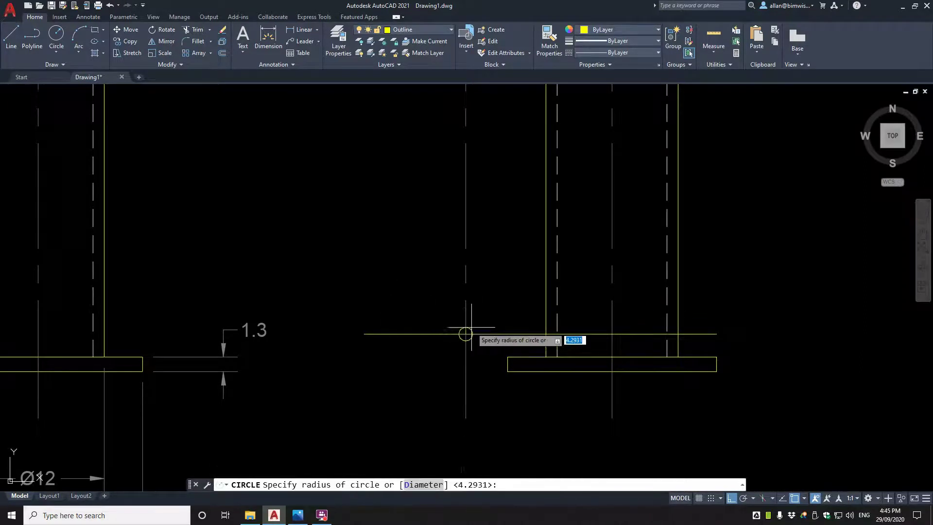
pyautogui.scroll(2, 464, 333)
pyautogui.press('Return')
# Step: Trim the crossing lines outside the small circle, leaving a short center mark for the elbow arcs
pyautogui.write('tr')
pyautogui.press('Return')
pyautogui.press('Return')
pyautogui.click(461, 321)
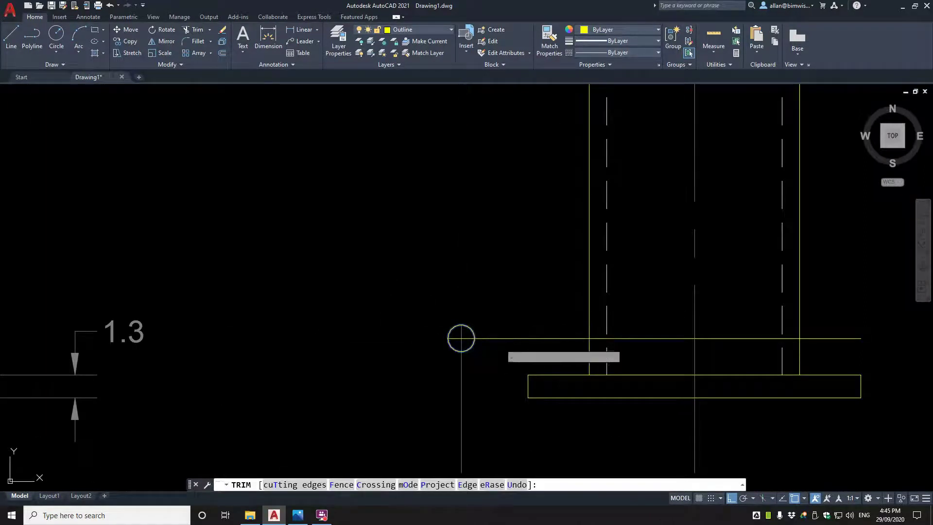
pyautogui.click(500, 344)
pyautogui.click(500, 339)
pyautogui.click(454, 372)
pyautogui.click(460, 371)
pyautogui.click(489, 338)
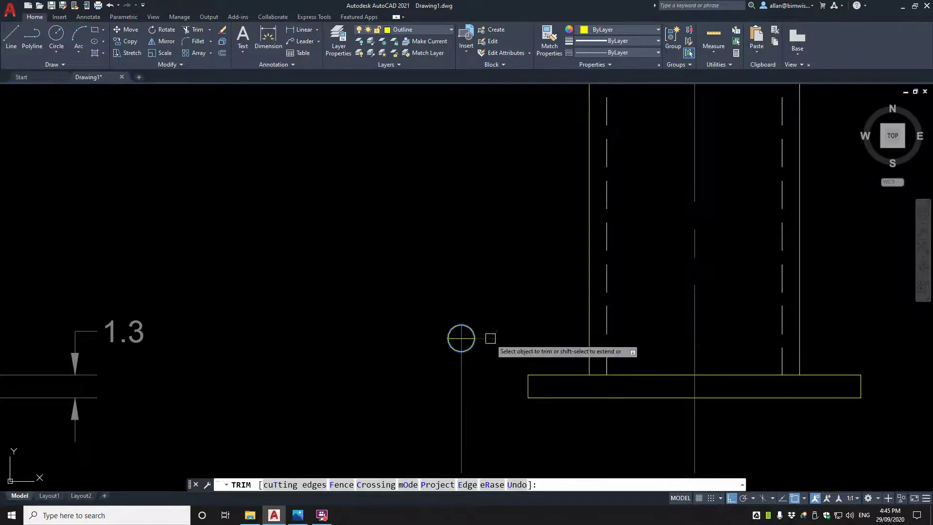
pyautogui.click(461, 358)
pyautogui.press('Return')
# Step: Erase the small guide circle around the center mark
pyautogui.click(471, 347)
pyautogui.write('e')
pyautogui.press('Return')
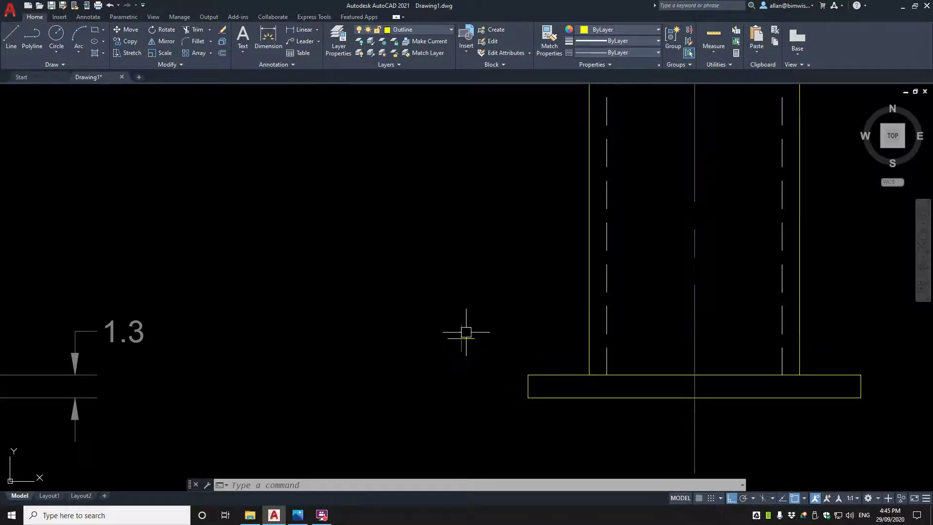
# Step: Match the center mark's horizontal line to the properties of its vertical centerline
pyautogui.write('ma')
pyautogui.press('Return')
pyautogui.click(462, 334)
pyautogui.click(469, 339)
pyautogui.press('Return')
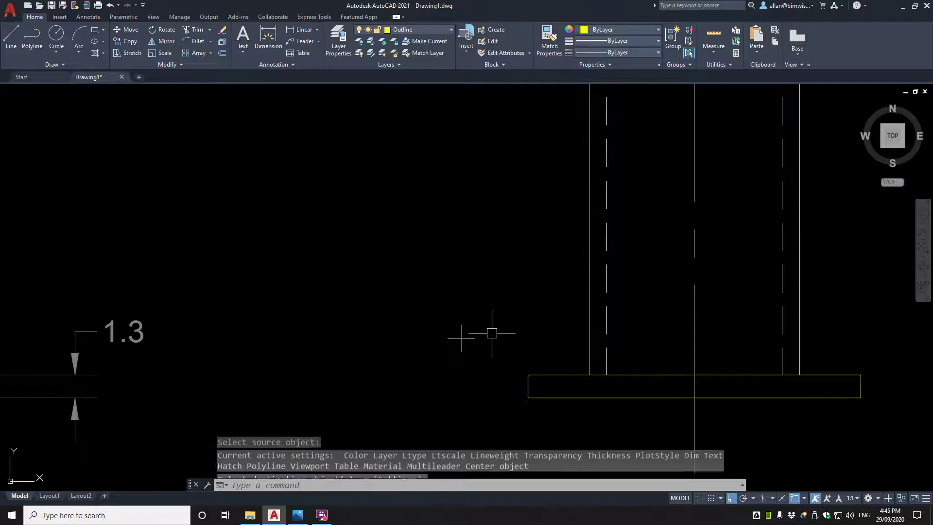
# Step: Check the textbook photo of the piping elbow for the side view's dimensions
pyautogui.scroll(-2, 491, 333)
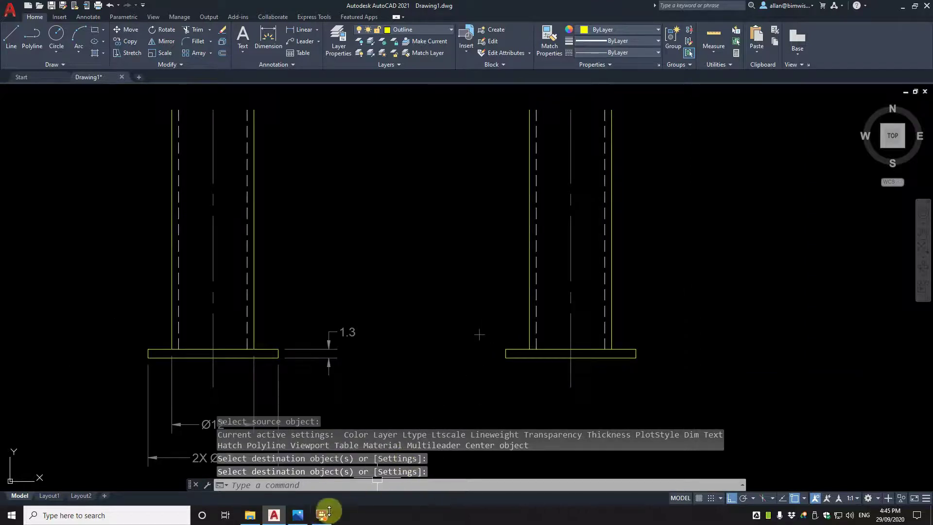
pyautogui.click(298, 514)
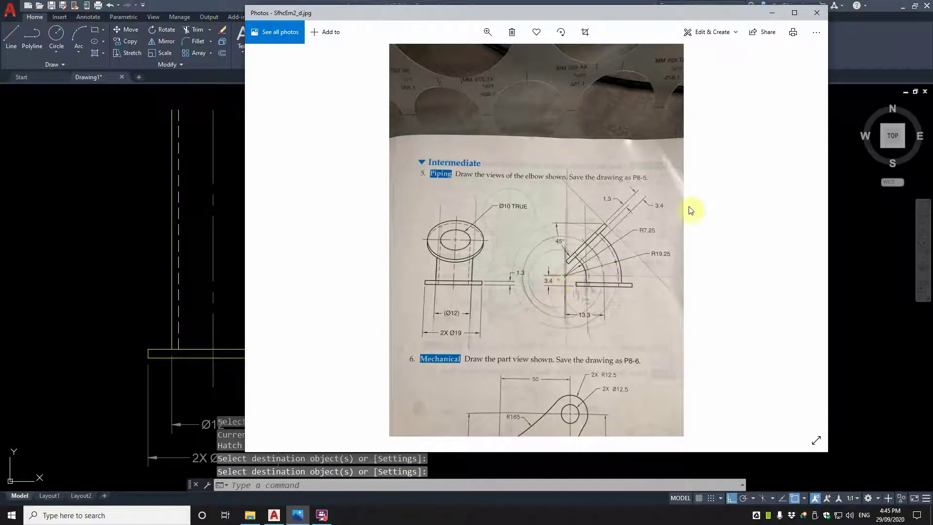
pyautogui.click(766, 16)
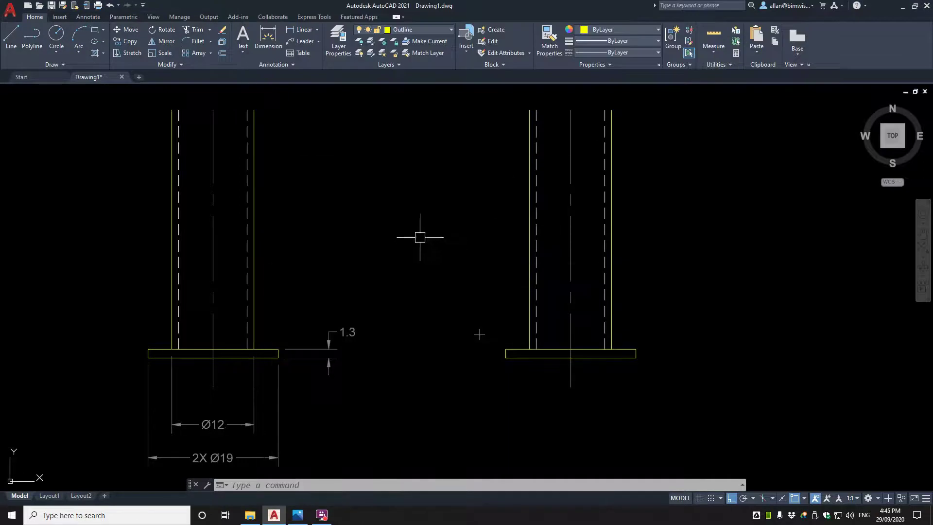
pyautogui.click(268, 38)
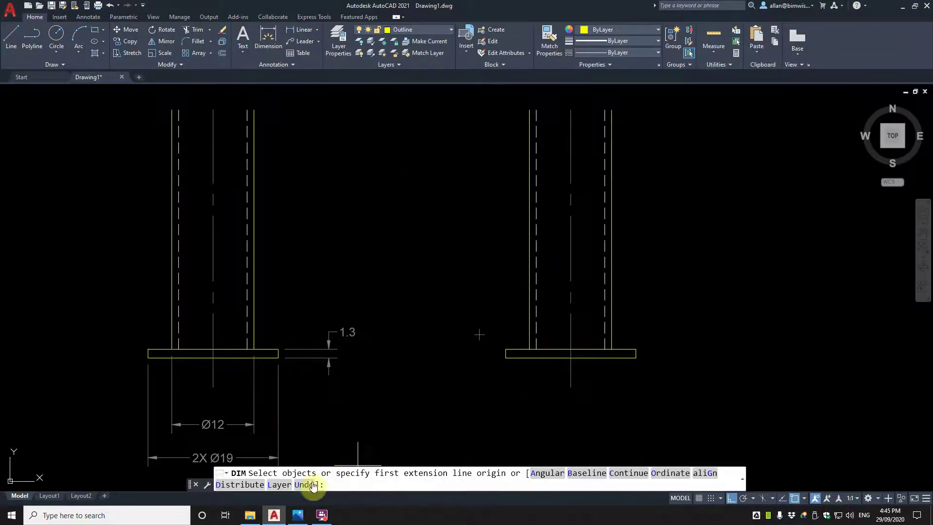
pyautogui.click(298, 514)
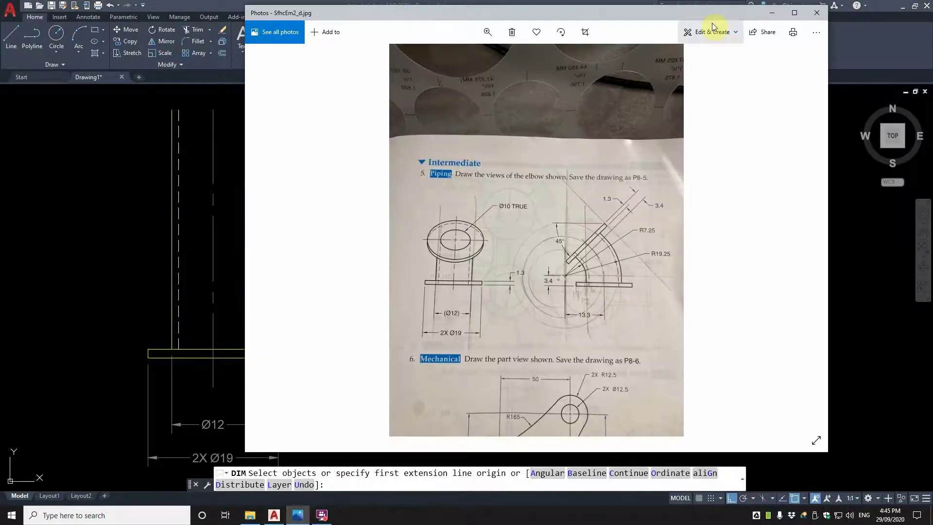
pyautogui.click(771, 13)
pyautogui.click(570, 350)
pyautogui.click(478, 339)
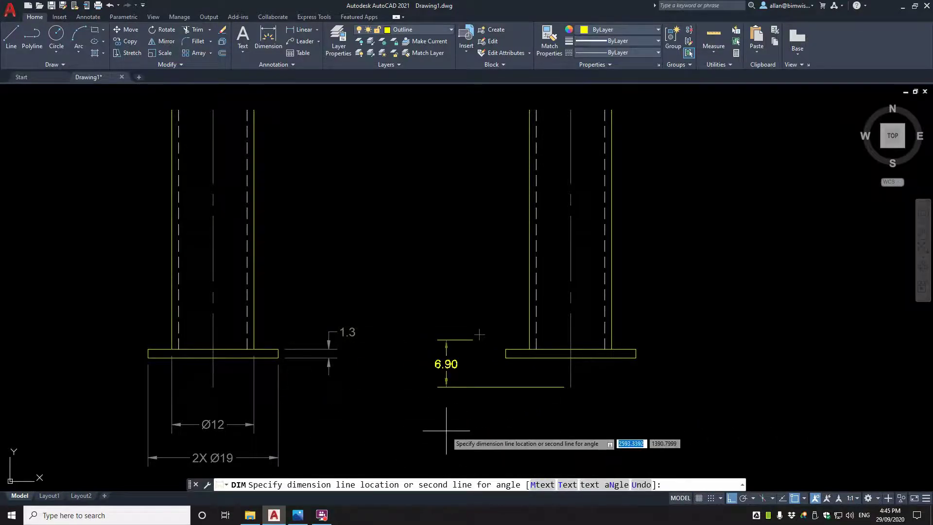
pyautogui.press('BackSpace')
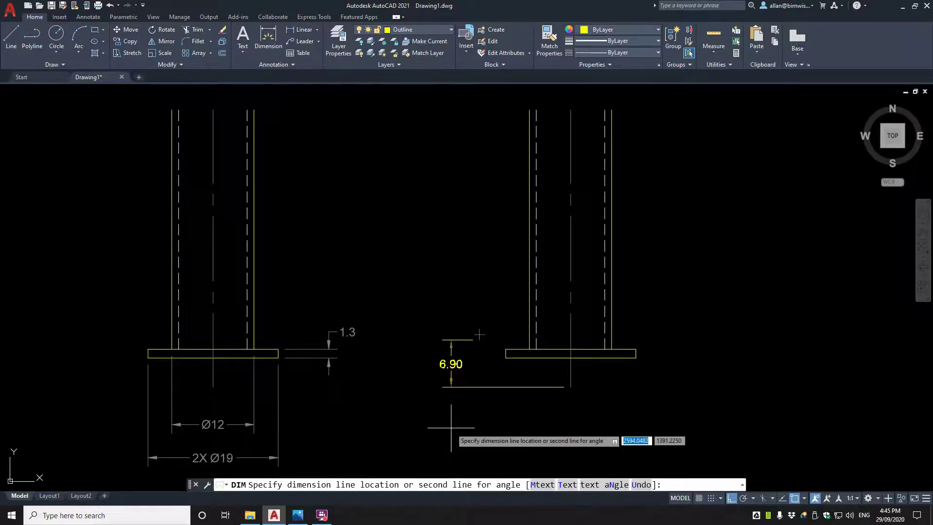
pyautogui.write('n')
pyautogui.press('Return')
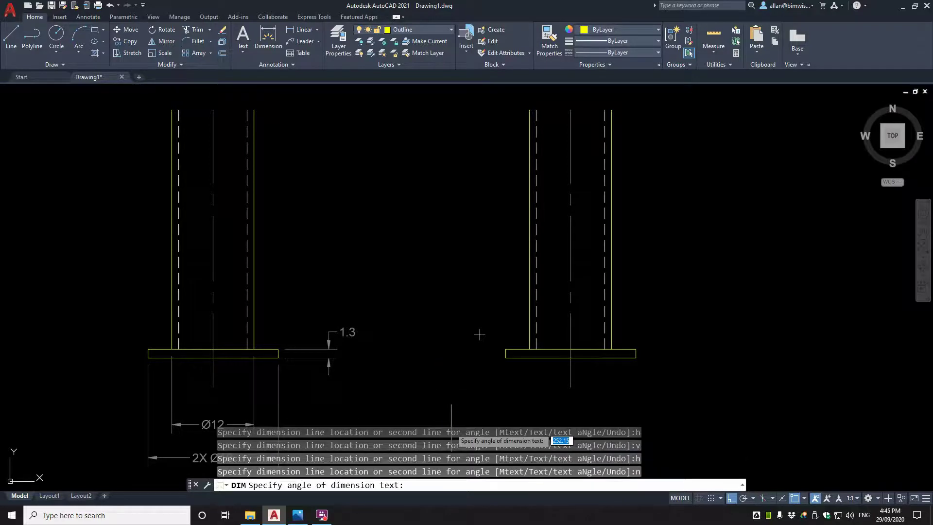
pyautogui.click(487, 387)
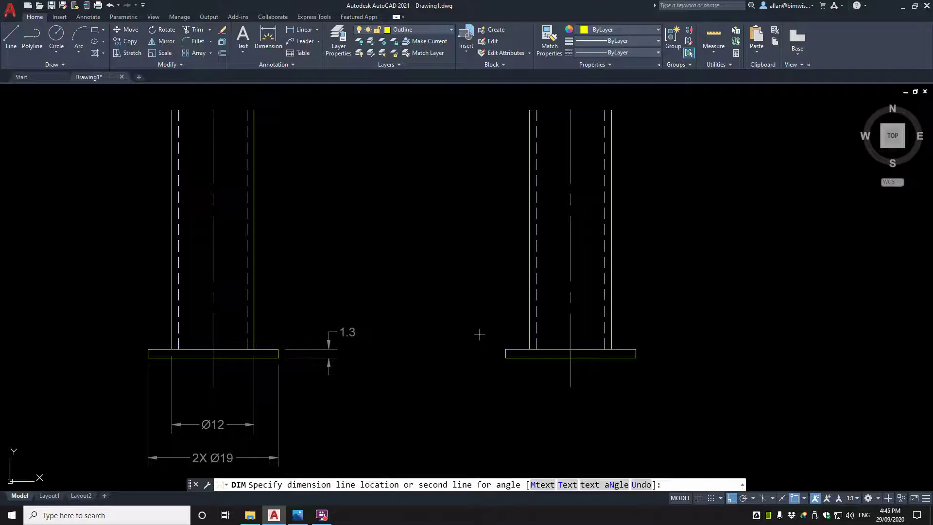
pyautogui.press('Escape')
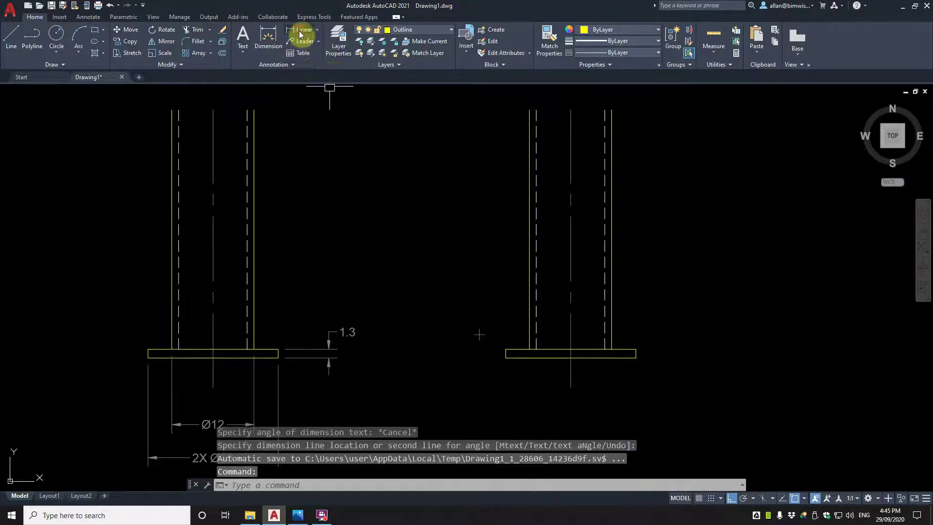
# Step: Add a horizontal linear dimension from the side view's vertical centerline to the arc center mark, in line with the Ø12 dimension
pyautogui.click(302, 30)
pyautogui.click(573, 386)
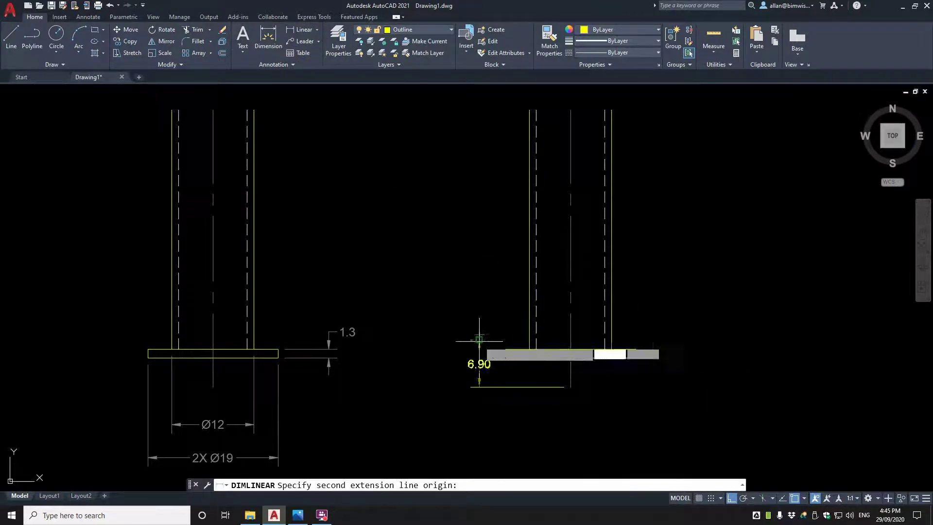
pyautogui.click(479, 335)
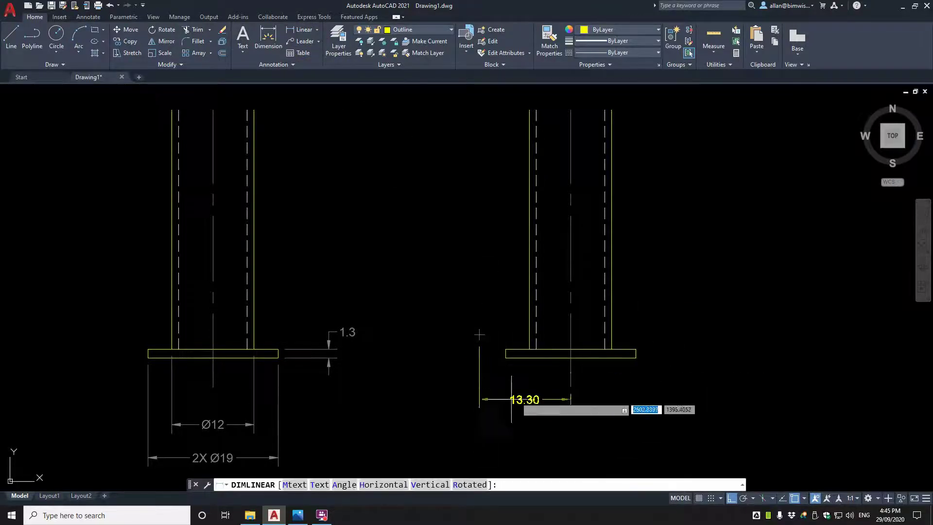
pyautogui.click(262, 425)
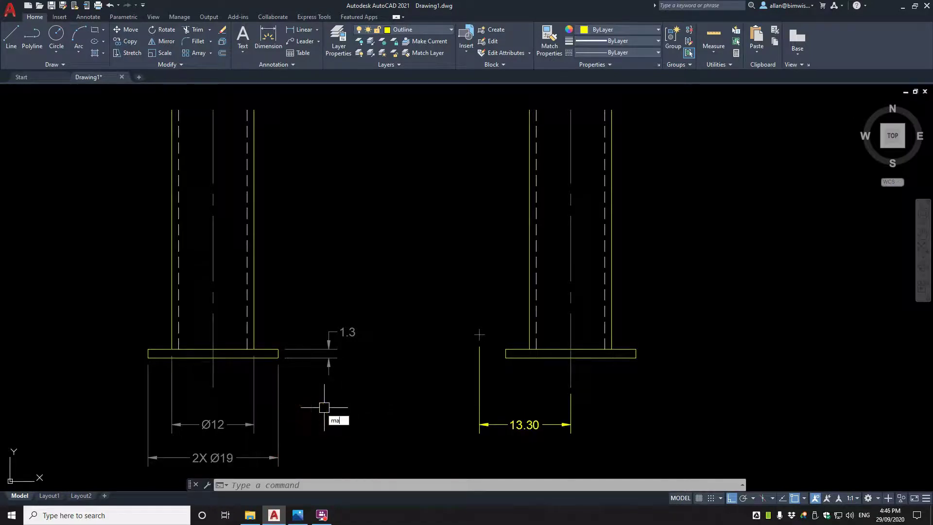
# Step: Match the new horizontal dimension under the side view to the properties of the 1.3 dimension
pyautogui.press('Return')
pyautogui.click(329, 367)
pyautogui.click(499, 417)
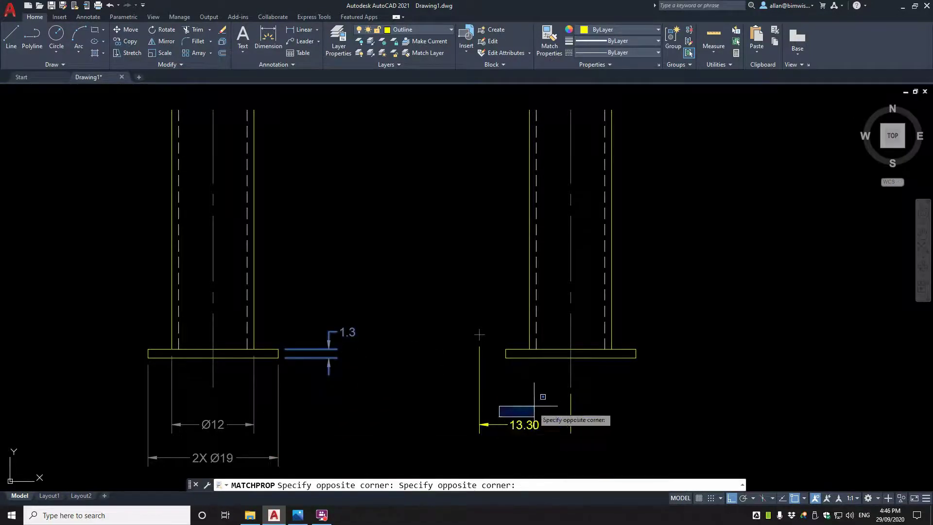
pyautogui.click(534, 406)
pyautogui.press('Return')
# Step: Consult the textbook photo and add a vertical linear dimension from the arc center mark to the side view flange's bottom edge
pyautogui.click(298, 516)
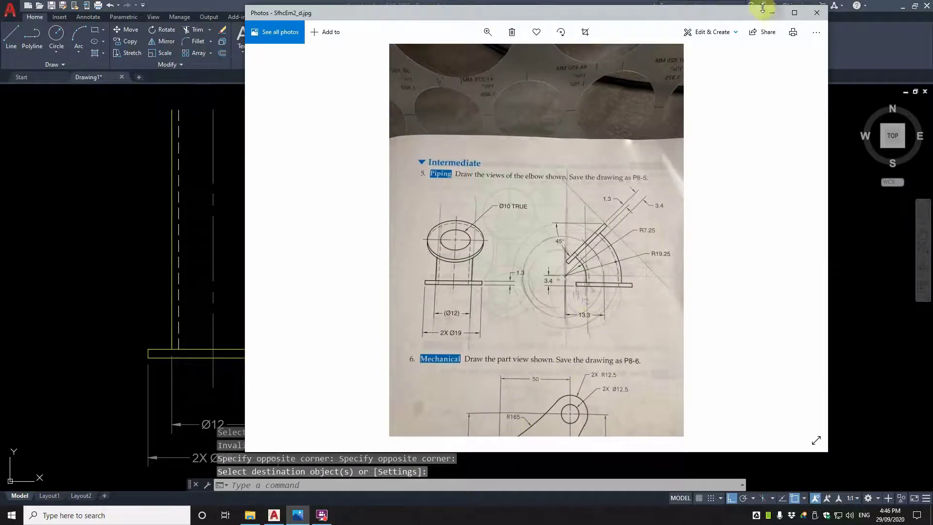
pyautogui.click(772, 12)
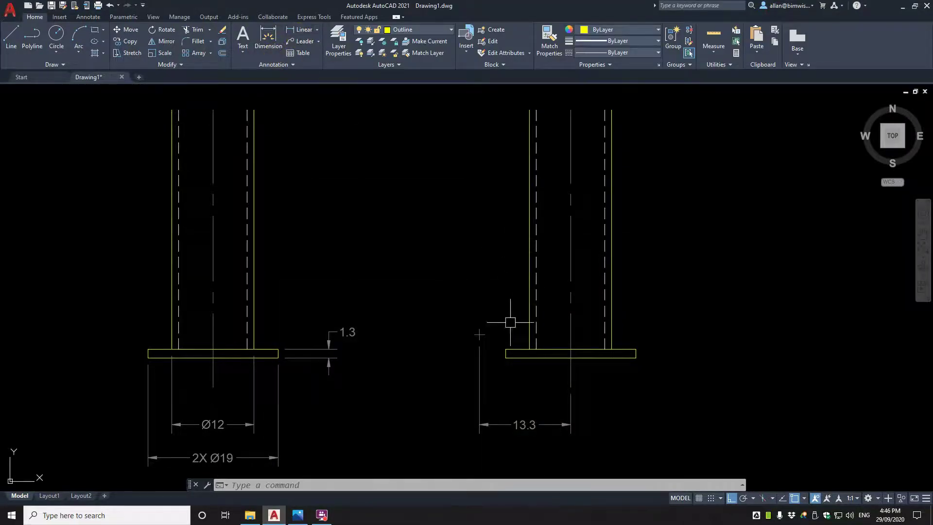
pyautogui.click(299, 30)
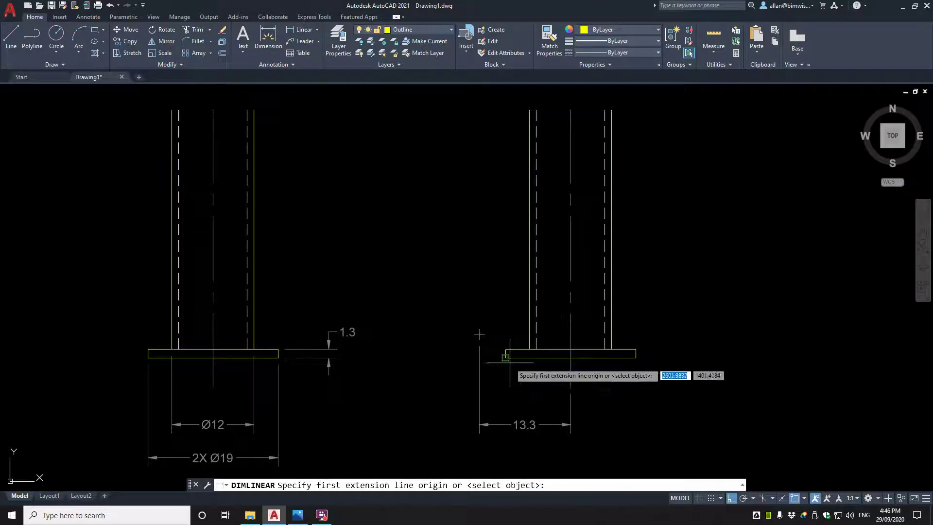
pyautogui.click(479, 334)
pyautogui.click(506, 358)
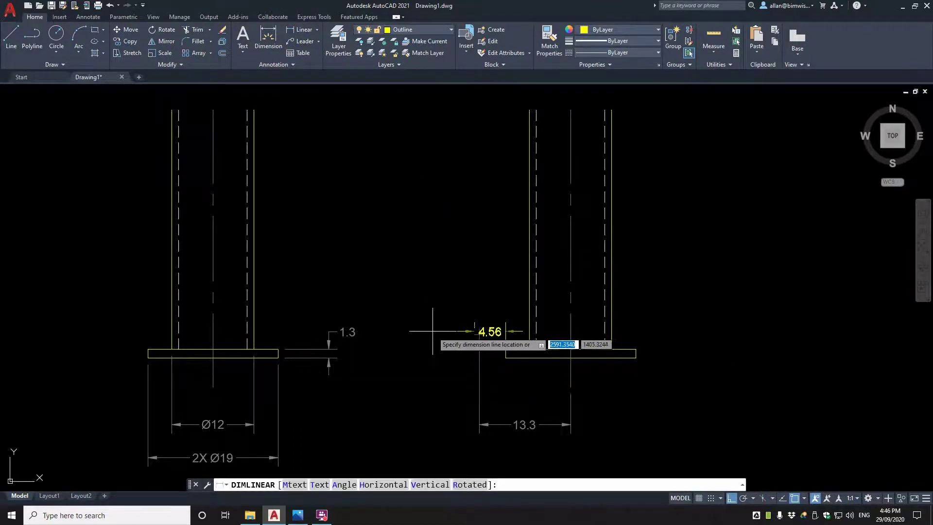
pyautogui.click(434, 347)
# Step: Recheck the textbook photo and match the vertical center mark dimension to the properties of the 13.3 dimension
pyautogui.click(298, 514)
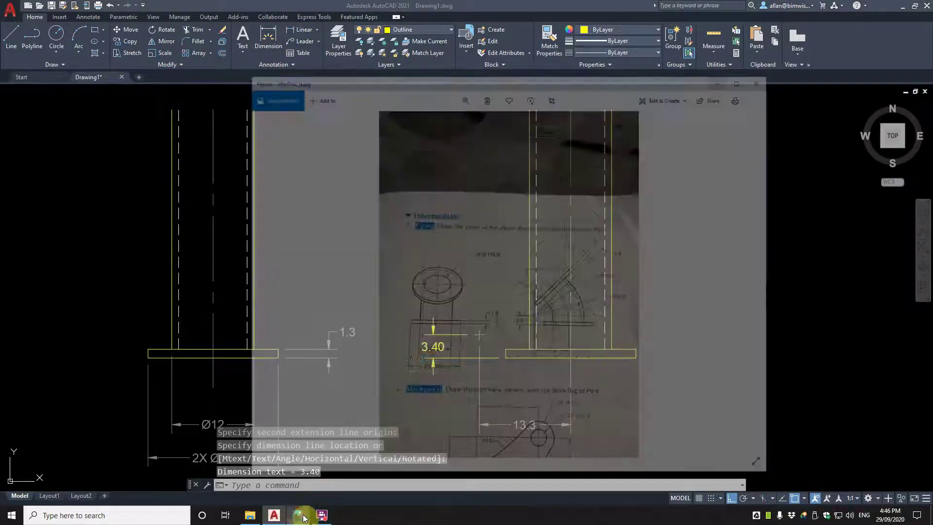
pyautogui.click(774, 13)
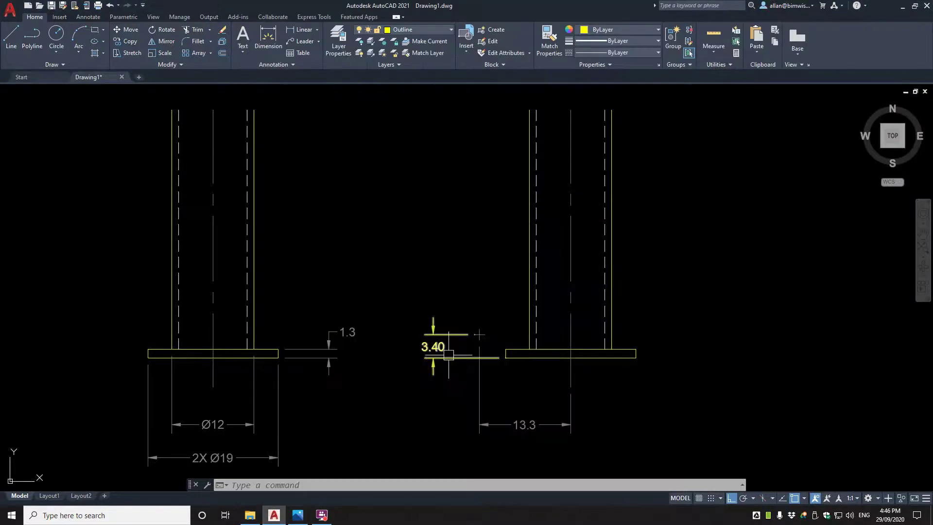
pyautogui.write('ma')
pyautogui.press('Return')
pyautogui.click(479, 406)
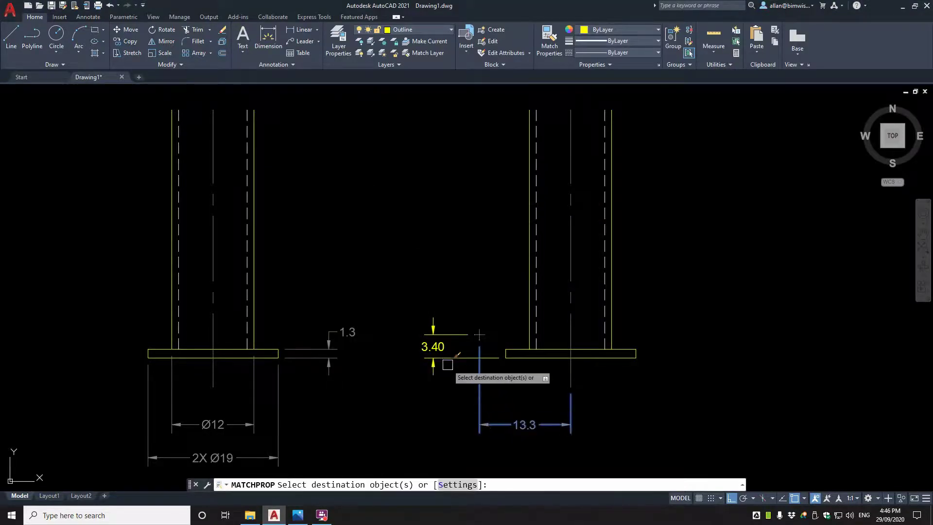
pyautogui.click(470, 340)
# Step: Draw a circle centered on the arc center mark with a radius of 7.25
pyautogui.scroll(4, 389, 322)
pyautogui.scroll(-2, 390, 323)
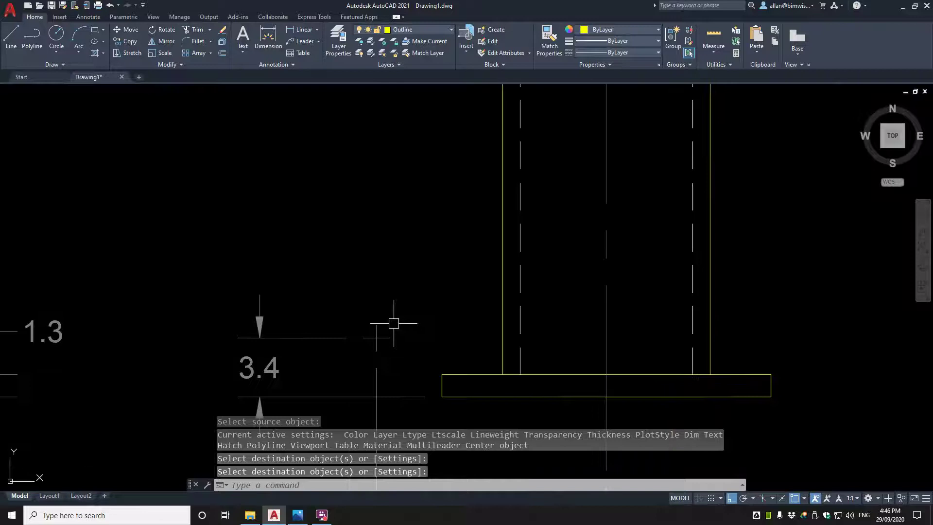
pyautogui.press('Escape')
pyautogui.write('cc')
pyautogui.press('Return')
pyautogui.click(376, 337)
pyautogui.click(406, 308)
pyautogui.click(401, 321)
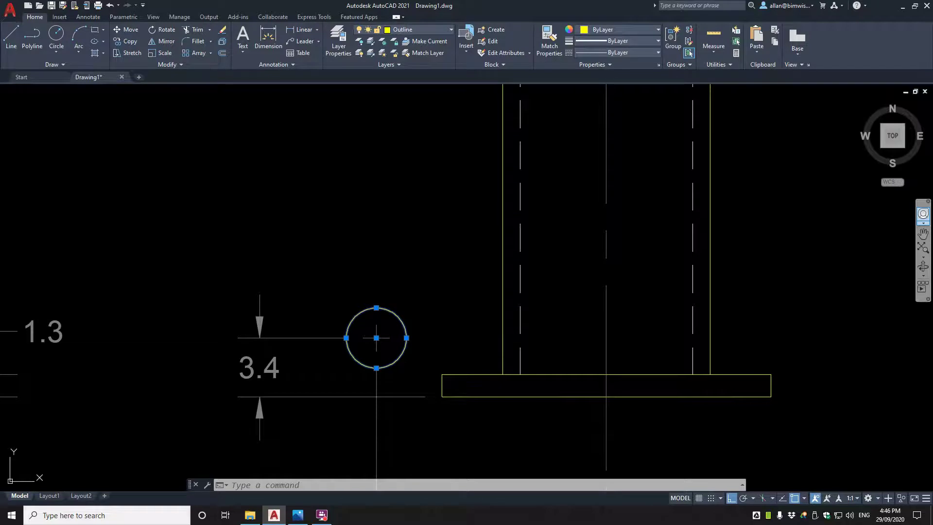
pyautogui.press('Return')
pyautogui.press('Escape')
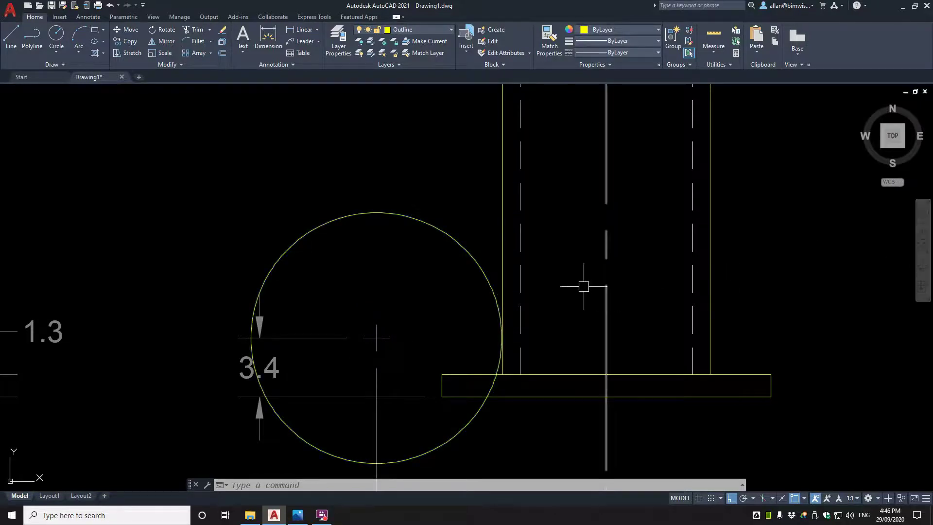
# Step: Draw a horizontal line about 10.2 units long from the arc center mark past the pipe's near edge, and inspect the circle's gap there
pyautogui.press('Return')
pyautogui.click(377, 338)
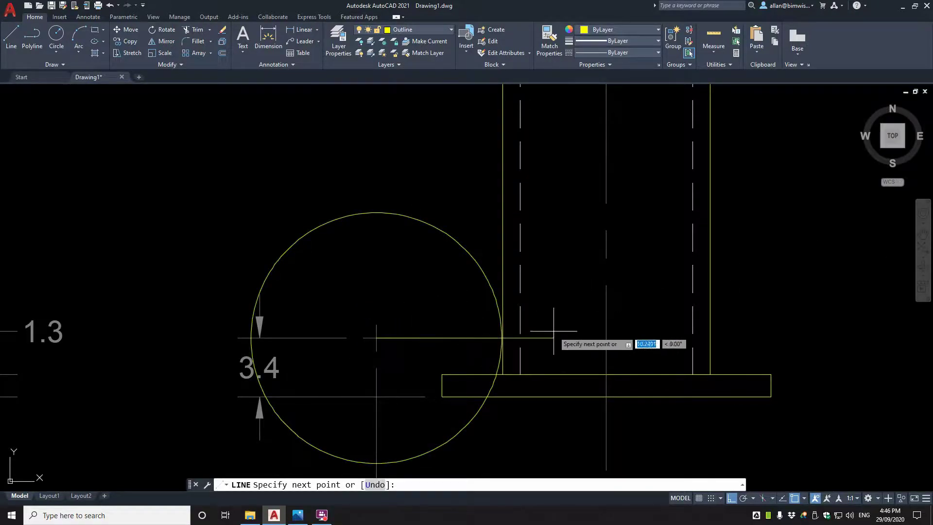
pyautogui.click(552, 332)
pyautogui.press('Return')
pyautogui.scroll(4, 492, 340)
pyautogui.scroll(2, 554, 321)
pyautogui.scroll(-4, 554, 321)
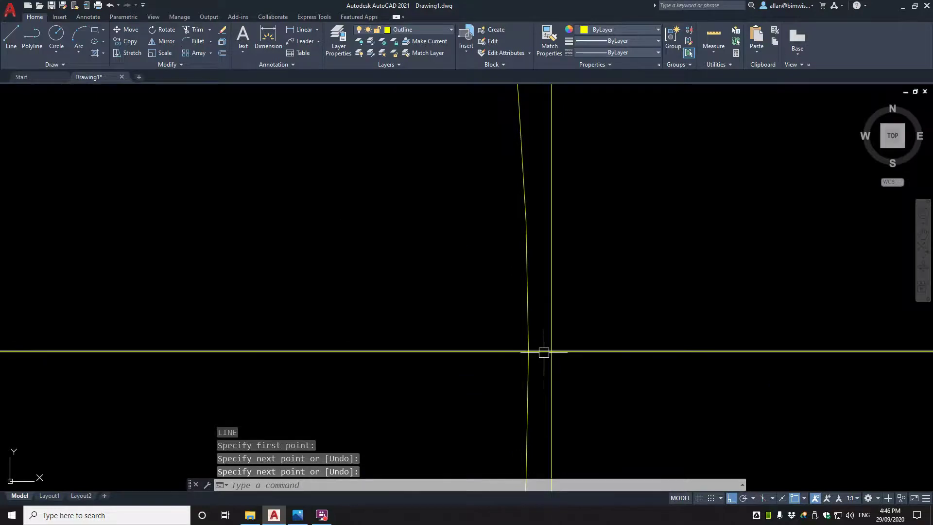
pyautogui.scroll(-6, 545, 346)
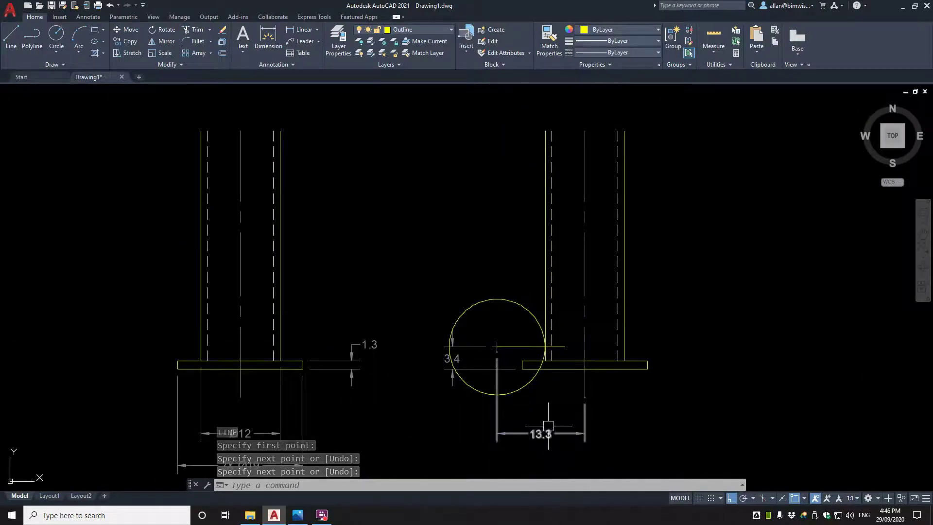
# Step: Measure the distance from the side view pipe's outer edge to its centerline along the flange's top
pyautogui.scroll(4, 558, 372)
pyautogui.press('Escape')
pyautogui.write('di')
pyautogui.press('Return')
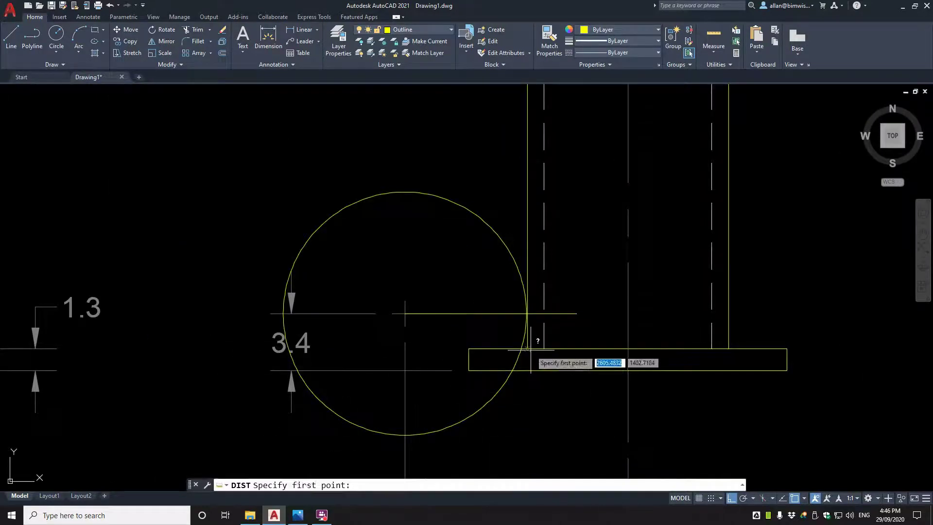
pyautogui.click(527, 349)
pyautogui.click(625, 345)
pyautogui.scroll(-4, 625, 346)
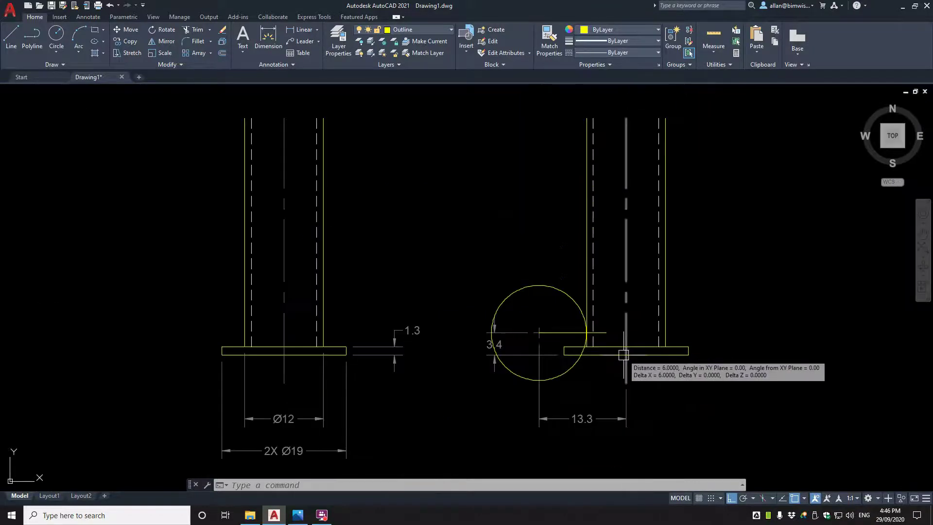
# Step: Repeat the pipe edge to centerline measurement and review the results in the command history
pyautogui.scroll(5, 614, 352)
pyautogui.press('Return')
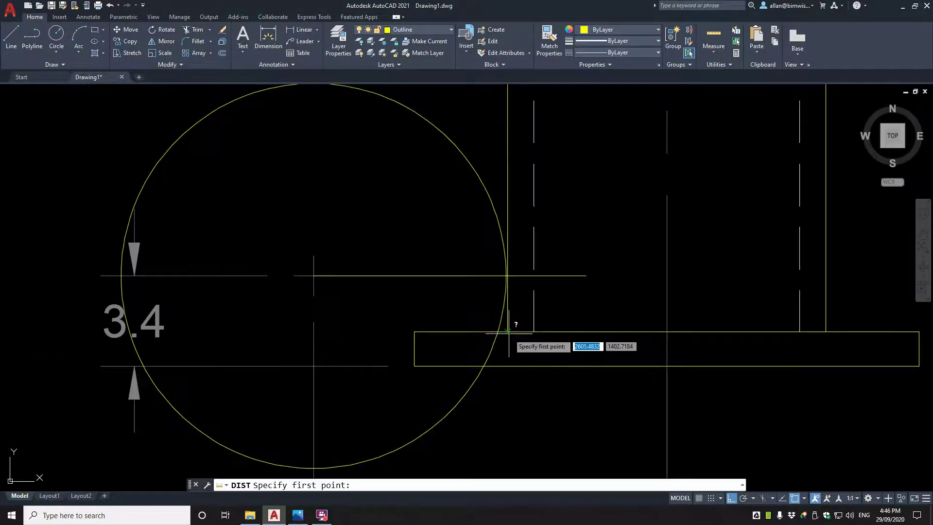
pyautogui.click(587, 347)
pyautogui.click(658, 334)
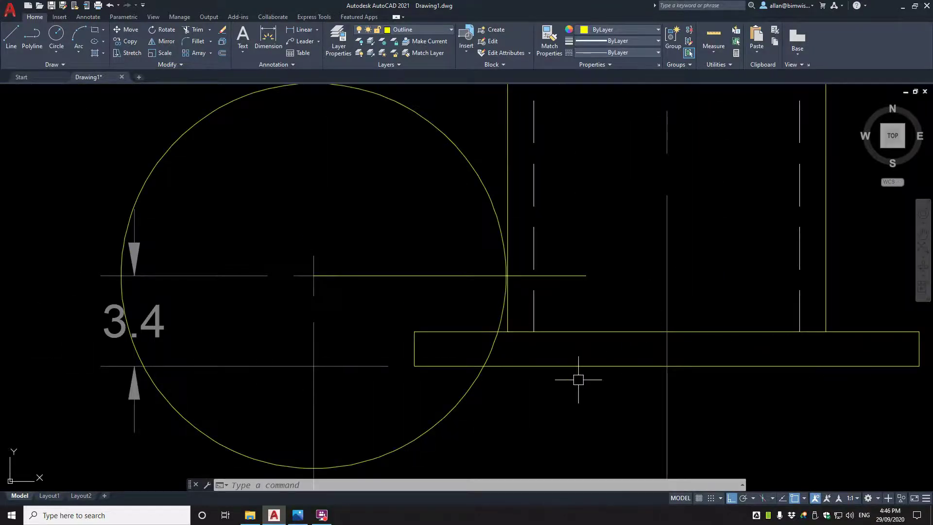
pyautogui.press('F2')
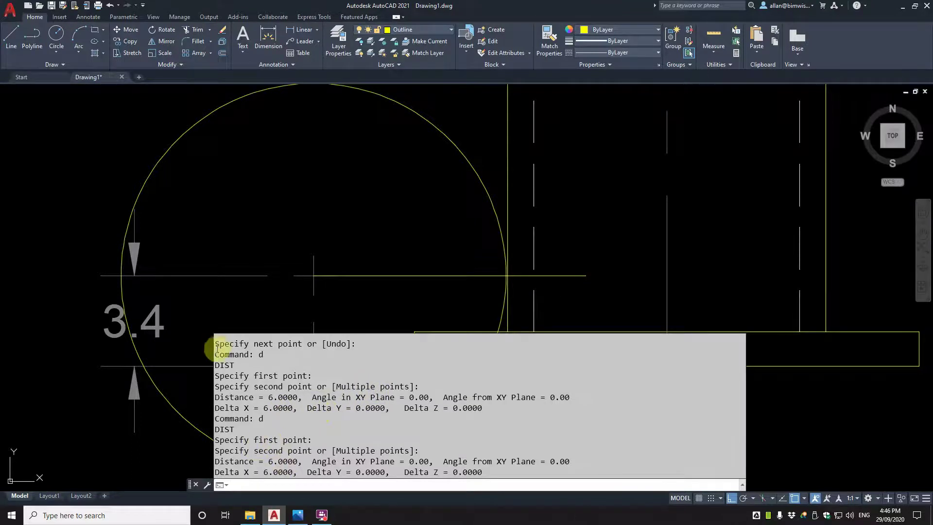
pyautogui.press('F2')
# Step: Erase the circle around the arc center mark
pyautogui.scroll(-8, 780, 388)
pyautogui.scroll(6, 780, 388)
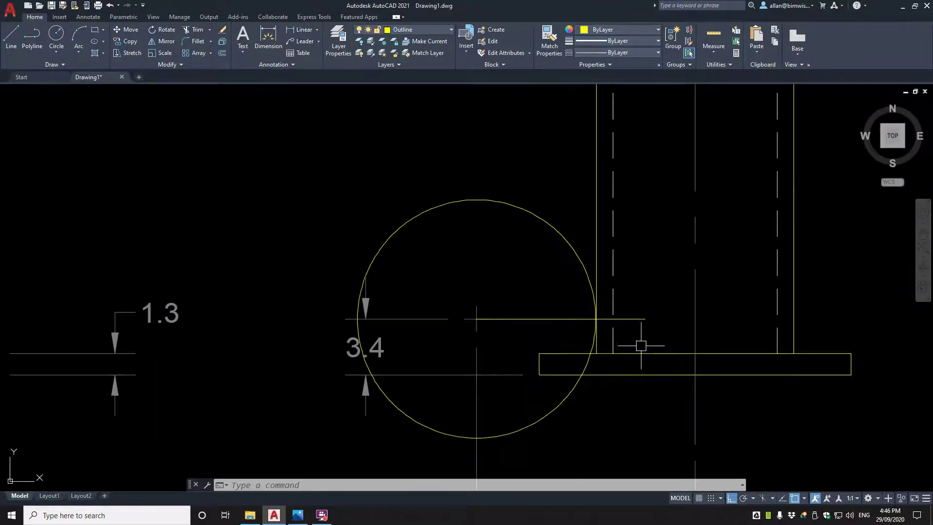
pyautogui.scroll(-4, 639, 344)
pyautogui.scroll(2, 618, 412)
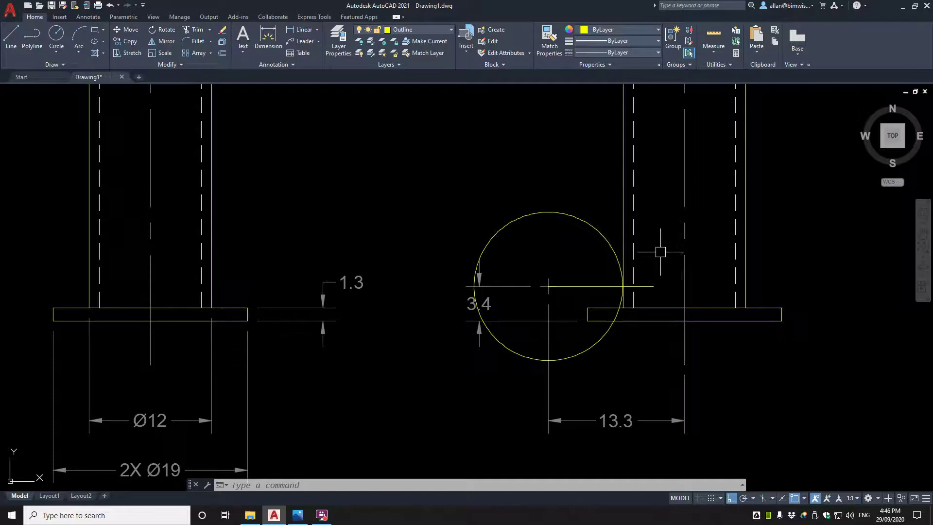
pyautogui.moveTo(644, 282); pyautogui.dragTo(589, 309, button='middle')
pyautogui.write('e')
pyautogui.press('Return')
pyautogui.click(559, 287)
pyautogui.press('Return')
pyautogui.scroll(-4, 556, 287)
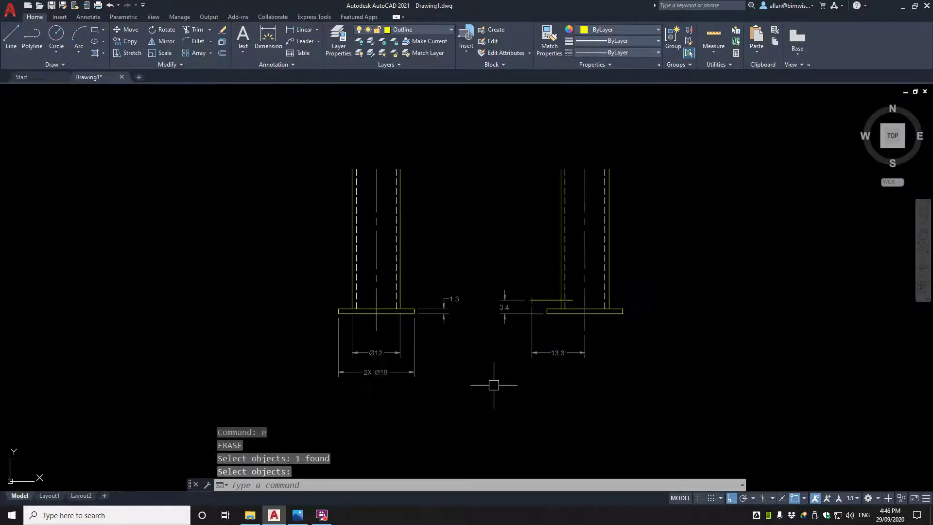
# Step: Switch to the exercise photo and examine the horizontal arc center dimension and the elbow's arc radii
pyautogui.click(301, 514)
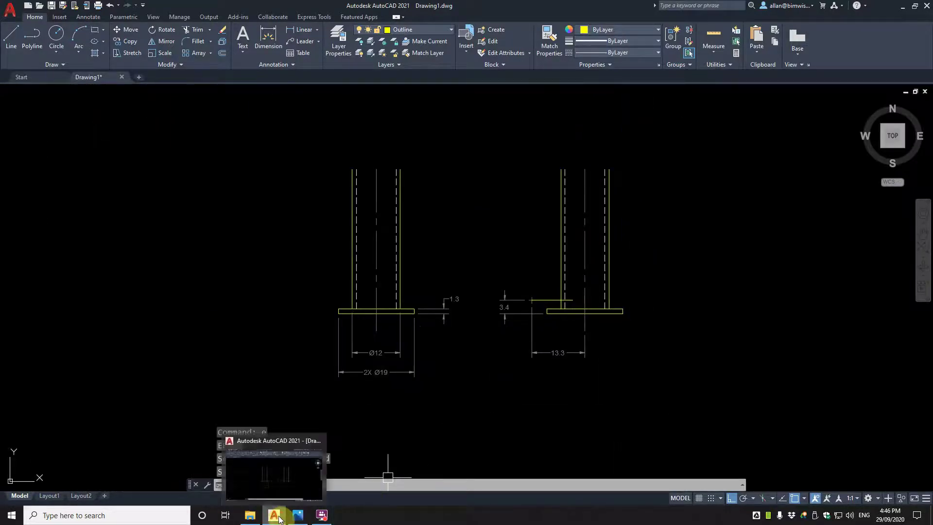
pyautogui.click(275, 515)
pyautogui.click(275, 515)
pyautogui.click(296, 516)
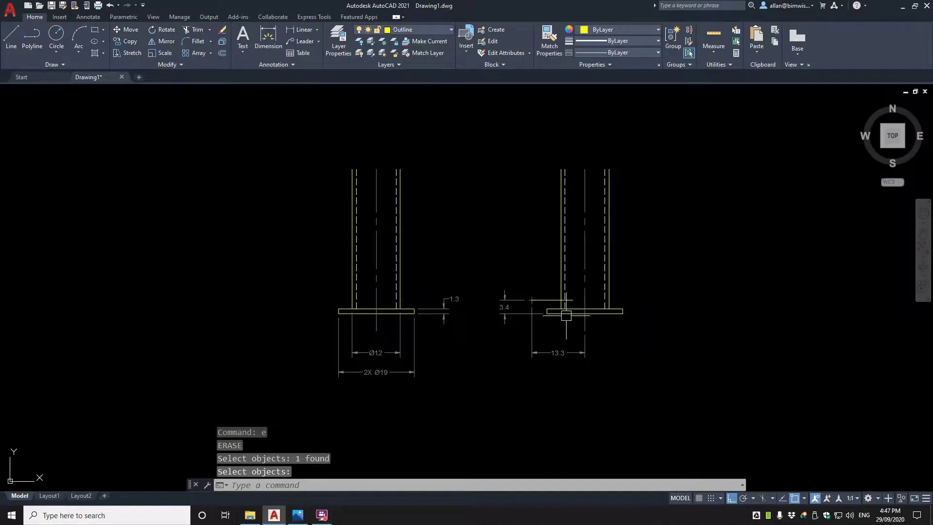
pyautogui.click(367, 491)
pyautogui.click(298, 515)
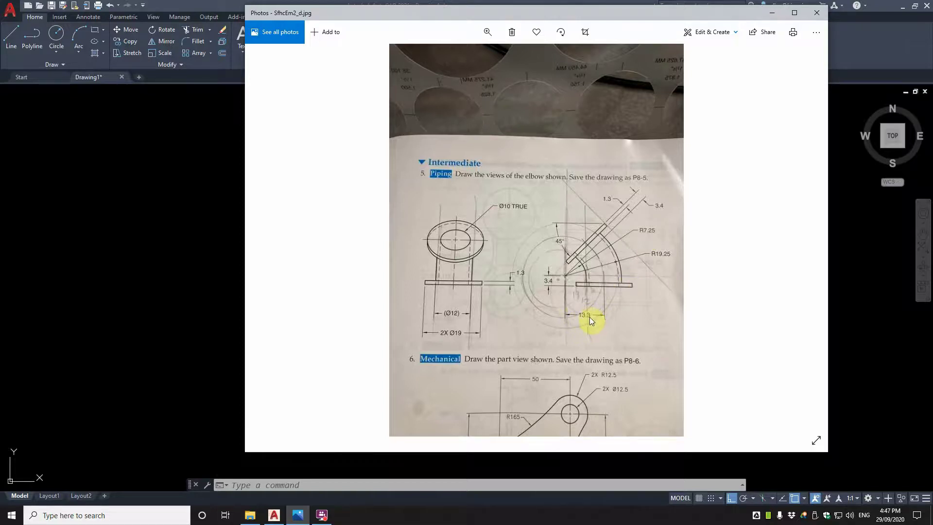
pyautogui.click(773, 14)
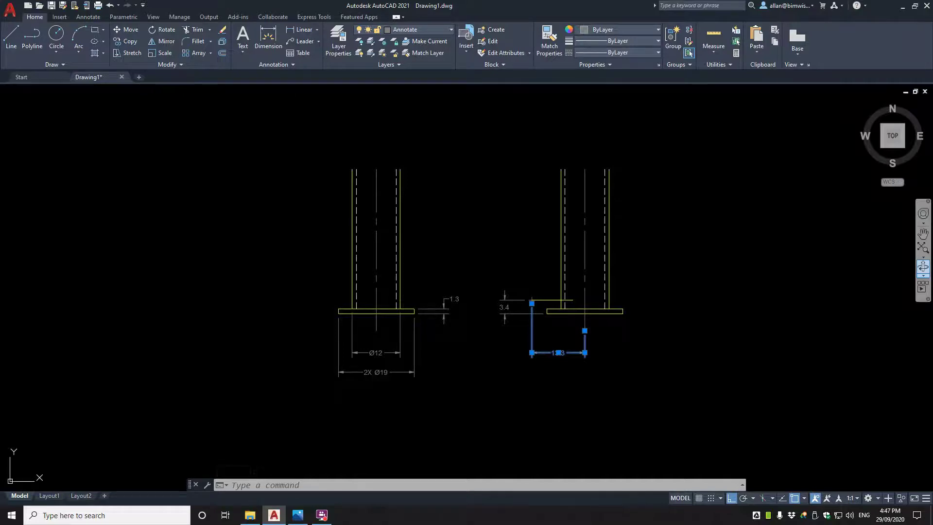
# Step: Show the horizontal arc center dimension with two decimals and stretch the arc center toward the pipe to make it 13.25
pyautogui.press('Escape')
pyautogui.scroll(4, 520, 313)
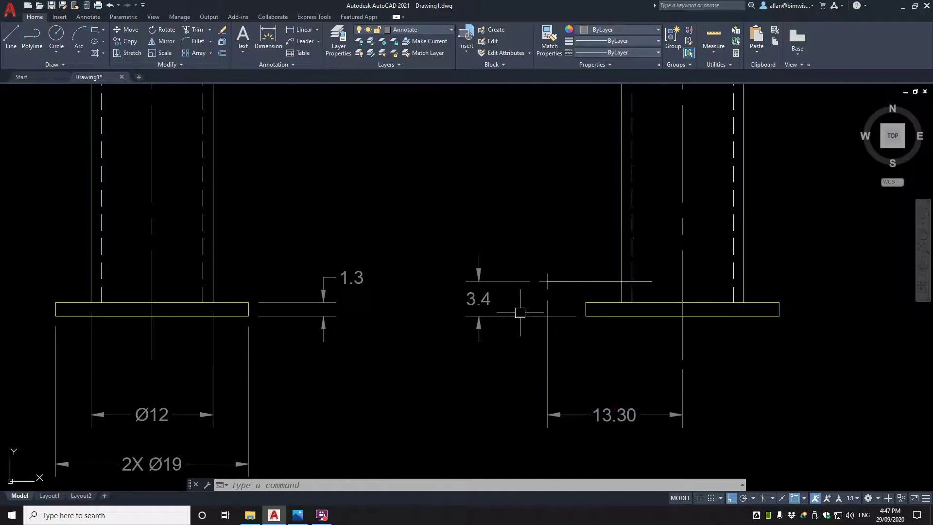
pyautogui.write('s')
pyautogui.press('space')
pyautogui.click(564, 241)
pyautogui.click(408, 352)
pyautogui.press('space')
pyautogui.click(402, 357)
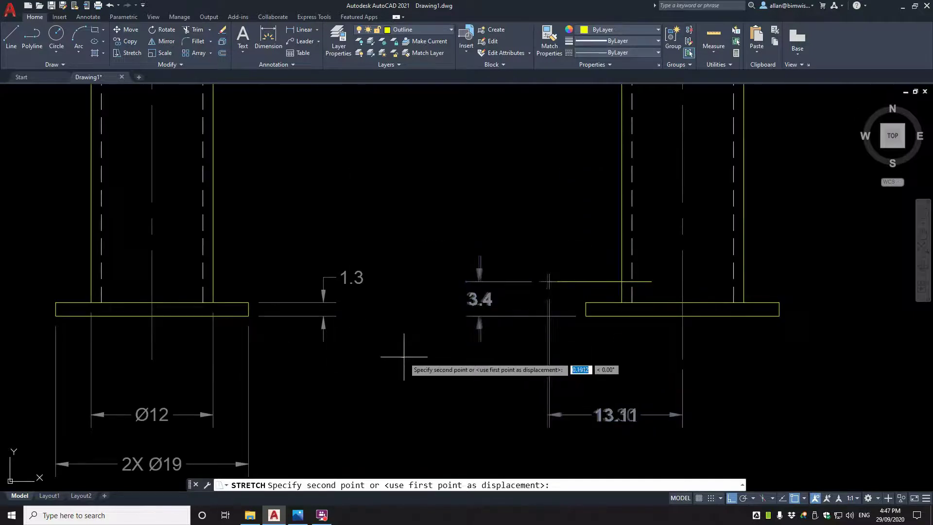
pyautogui.press('Return')
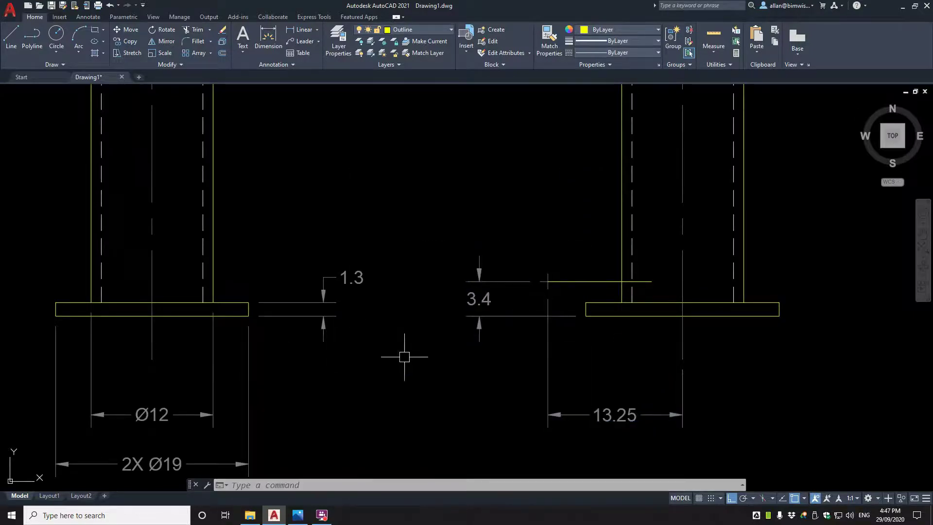
# Step: Draw a circle centered on the arc center mark, reaching to the side view pipe's near outer edge
pyautogui.scroll(2, 567, 285)
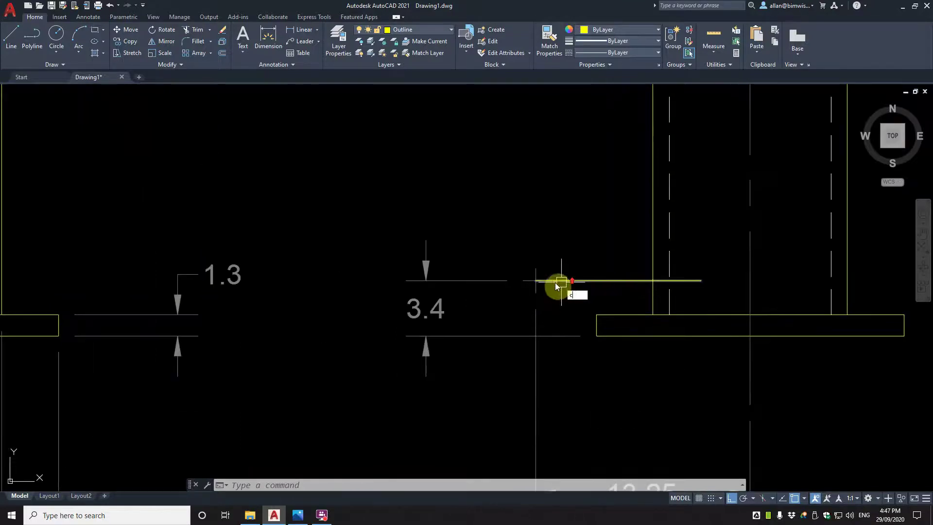
pyautogui.write('c')
pyautogui.press('Return')
pyautogui.click(536, 281)
pyautogui.click(652, 281)
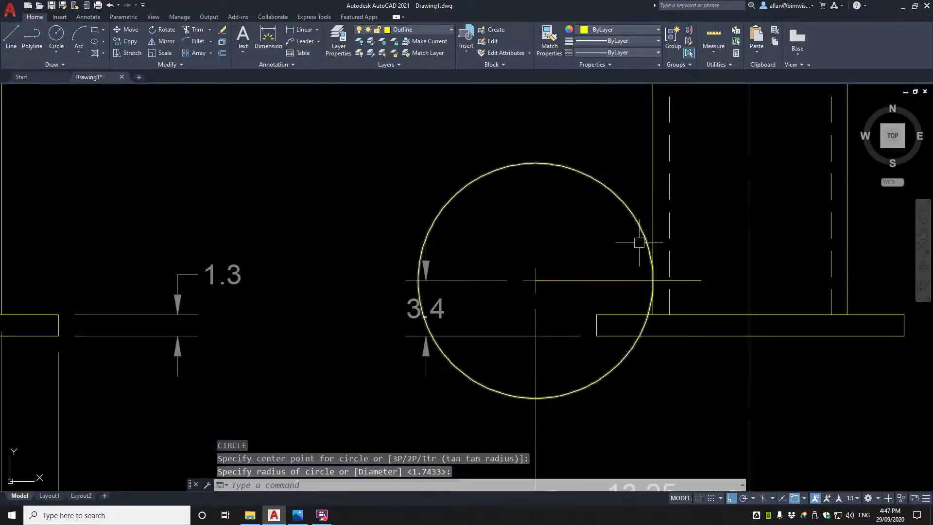
pyautogui.write('tr')
pyautogui.press('Return')
pyautogui.press('Escape')
pyautogui.press('Escape')
pyautogui.scroll(-2, 553, 268)
pyautogui.write('l')
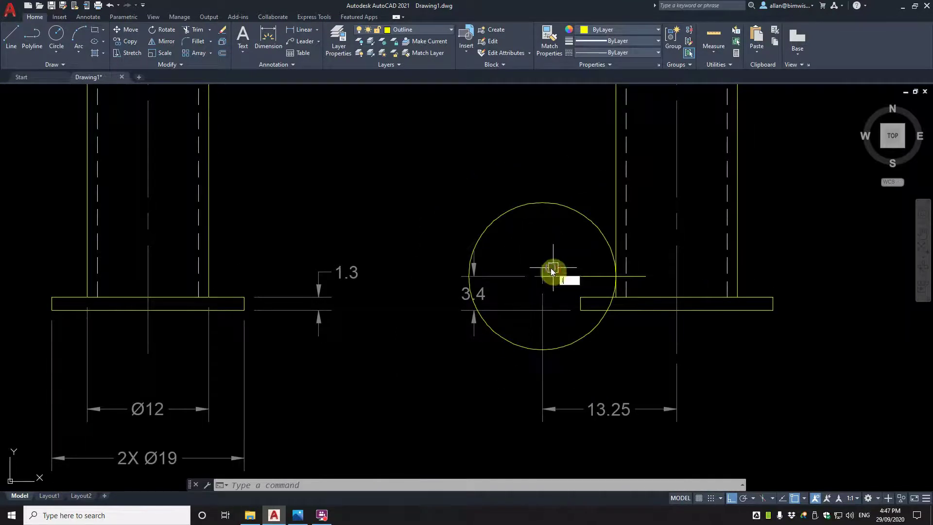
pyautogui.press('Return')
pyautogui.click(542, 276)
pyautogui.press('Escape')
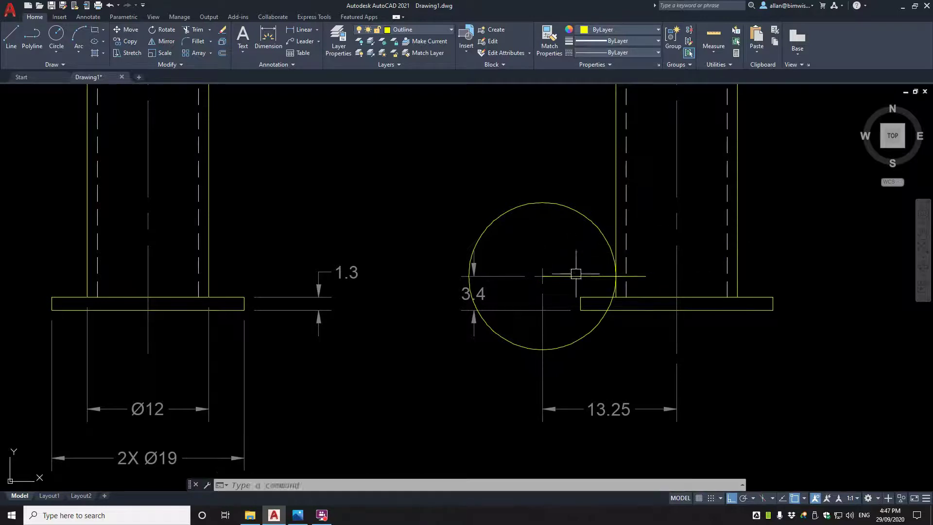
# Step: Draw a line 50 units long at 45° from the arc center
pyautogui.press('Return')
pyautogui.click(543, 275)
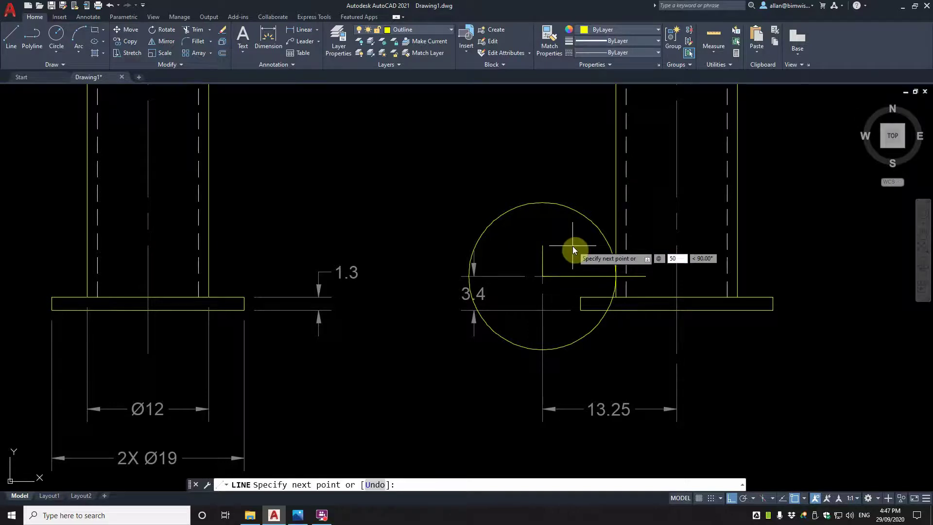
pyautogui.press('Tab')
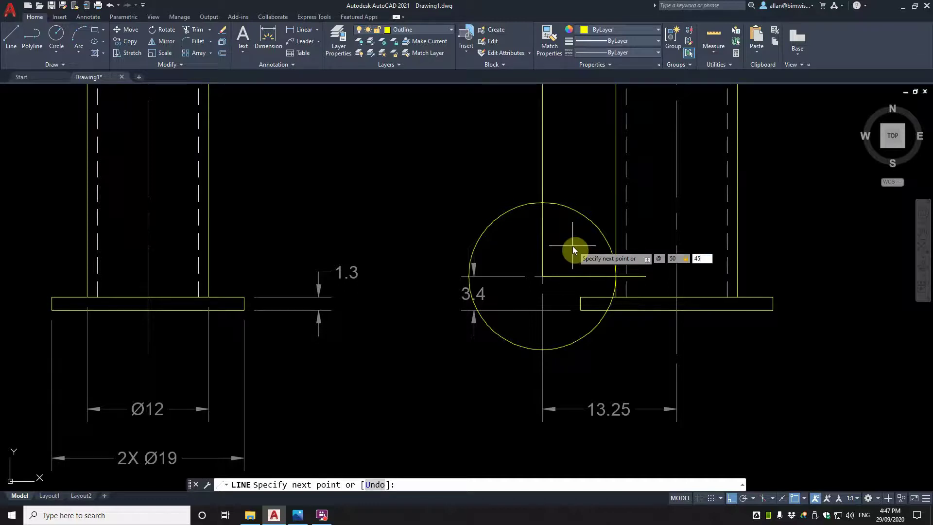
pyautogui.press('Return')
pyautogui.press('Return')
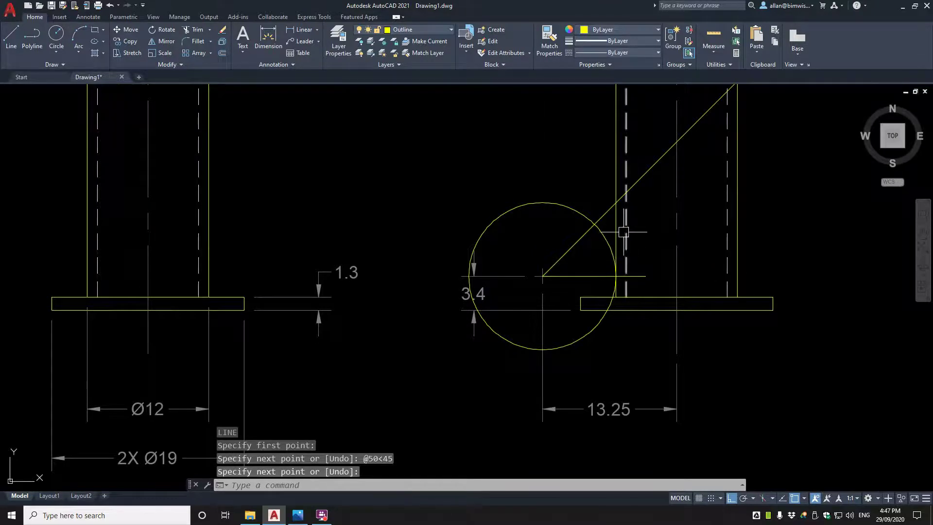
# Step: Trim the circle down to the arc between the 45° line and the horizontal line
pyautogui.moveTo(623, 232); pyautogui.dragTo(598, 266, button='middle')
pyautogui.scroll(2, 575, 271)
pyautogui.press('Escape')
pyautogui.write('tr')
pyautogui.press('Return')
pyautogui.click(554, 261)
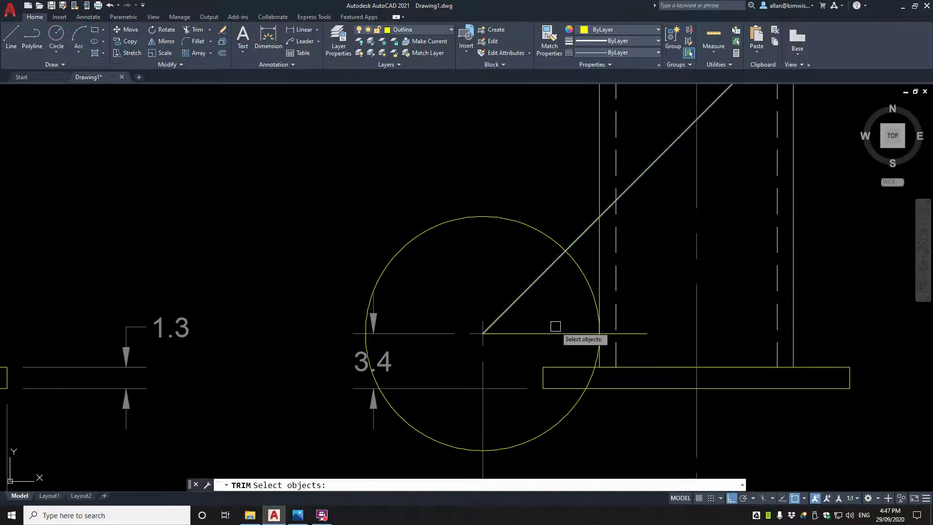
pyautogui.press('Return')
pyautogui.click(549, 239)
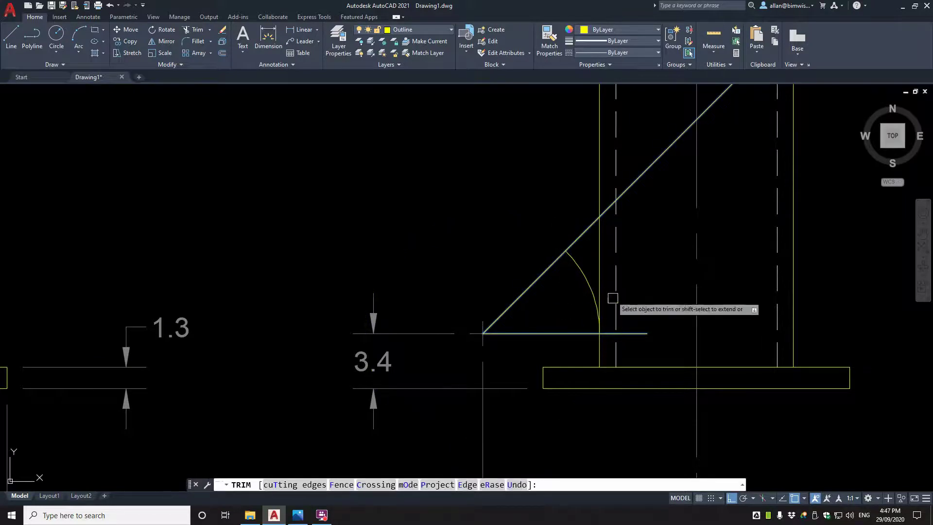
pyautogui.press('Return')
# Step: Trim the 45° line and the horizontal line where they extend past the inner arc
pyautogui.press('Return')
pyautogui.click(576, 261)
pyautogui.press('Return')
pyautogui.click(575, 240)
pyautogui.click(634, 333)
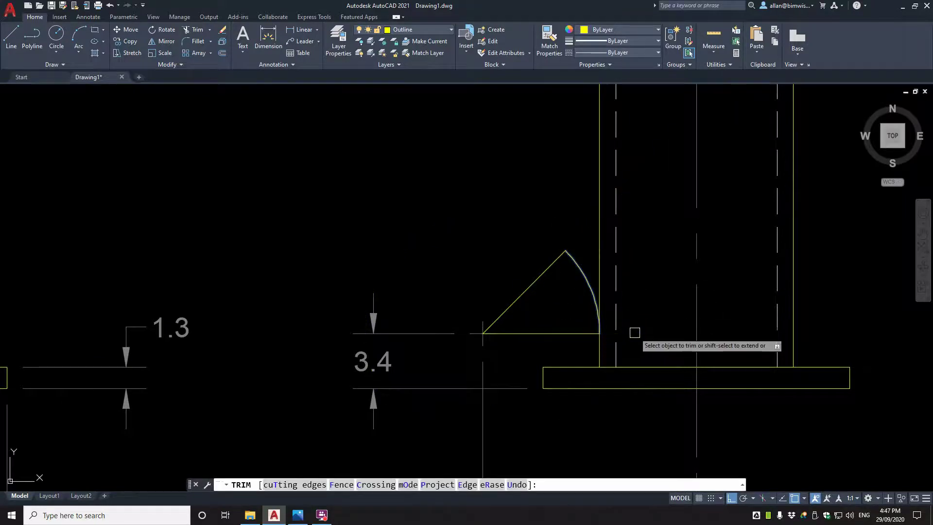
pyautogui.press('Return')
# Step: Trim the side view pipe's near outer edge above the inner arc's lower end
pyautogui.scroll(6, 609, 337)
pyautogui.scroll(5, 587, 342)
pyautogui.scroll(-8, 575, 376)
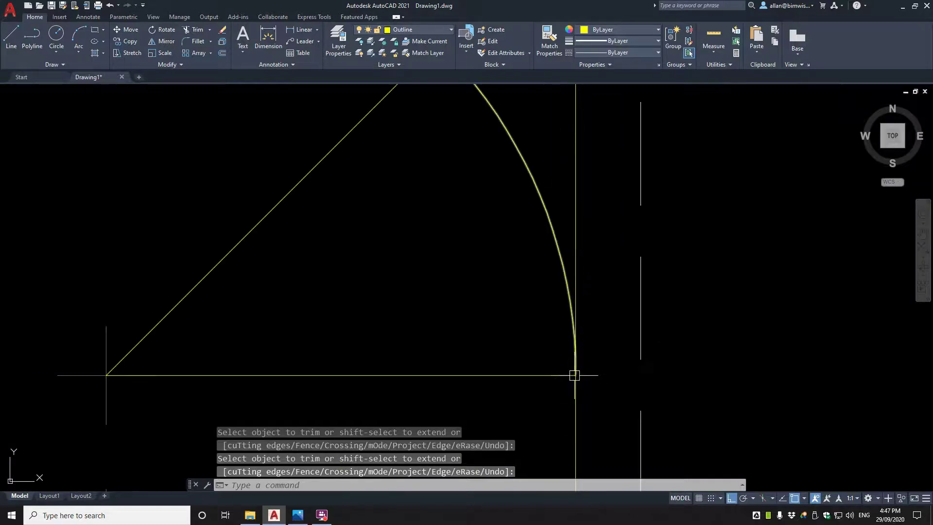
pyautogui.press('Return')
pyautogui.click(575, 298)
pyautogui.press('Return')
pyautogui.scroll(-6, 583, 296)
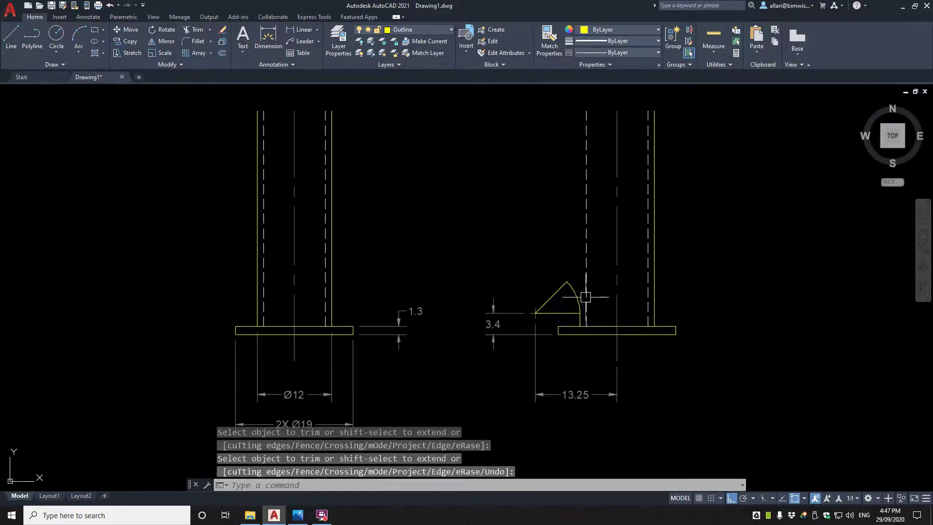
# Step: Check the inner arc's radius callout in the exercise photo and add a radius dimension to that arc, placed beyond the pipe
pyautogui.scroll(2, 571, 306)
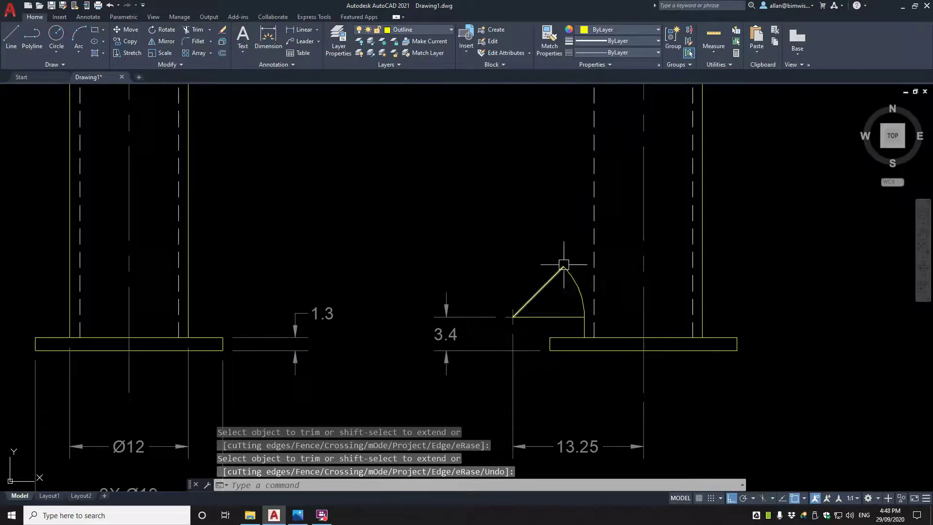
pyautogui.click(297, 515)
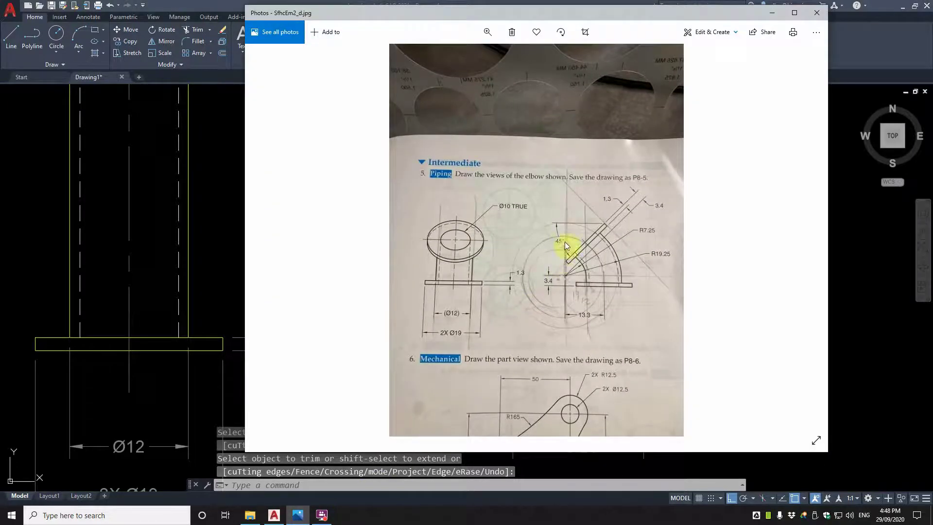
pyautogui.click(770, 16)
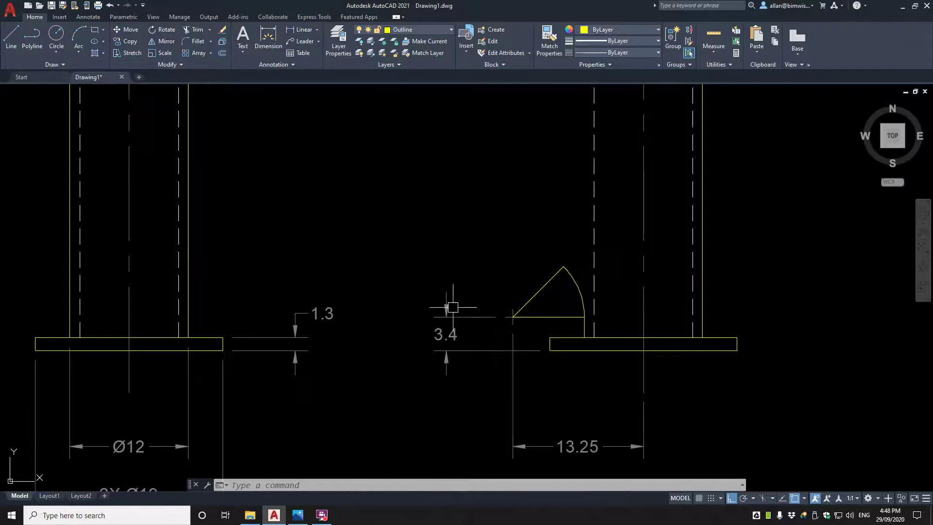
pyautogui.click(317, 33)
pyautogui.click(312, 122)
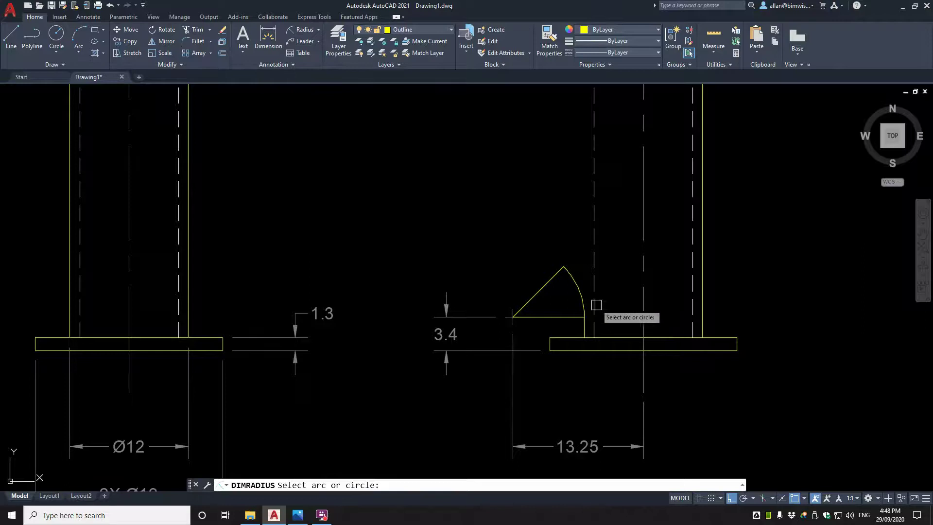
pyautogui.click(583, 301)
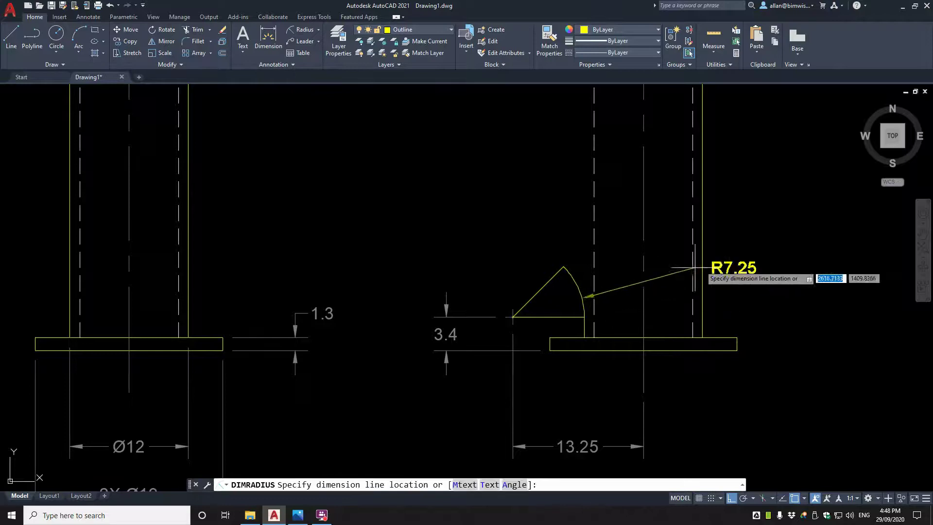
pyautogui.click(771, 182)
# Step: Match the radius dimension's properties to those of the 13.25 dimension
pyautogui.write('ma')
pyautogui.press('Return')
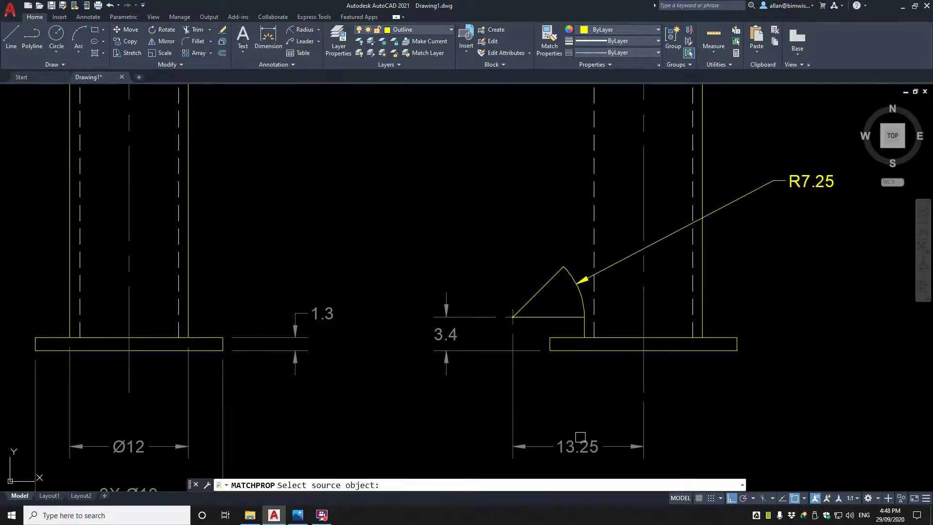
pyautogui.click(580, 436)
pyautogui.click(801, 183)
pyautogui.press('Return')
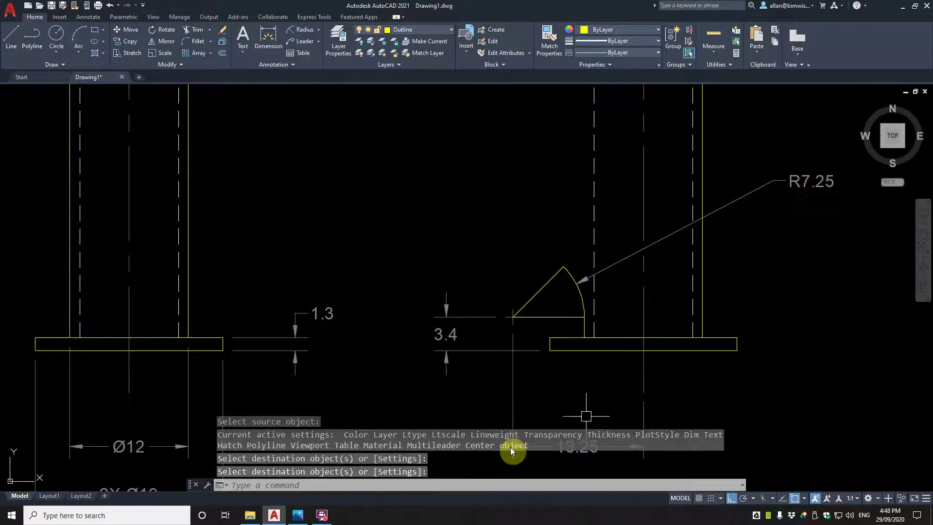
# Step: Check the arc radii in the exercise photo and offset the side view's inner arc outward by 1
pyautogui.click(297, 516)
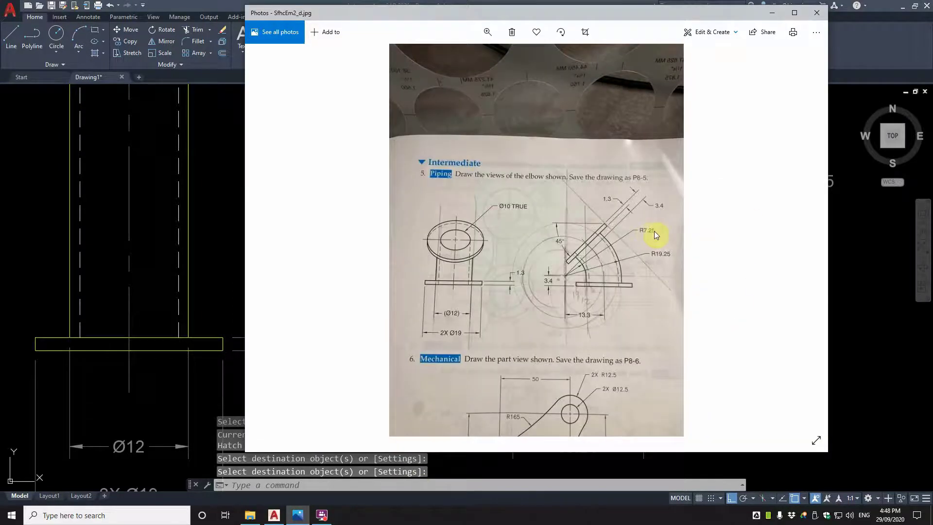
pyautogui.click(768, 13)
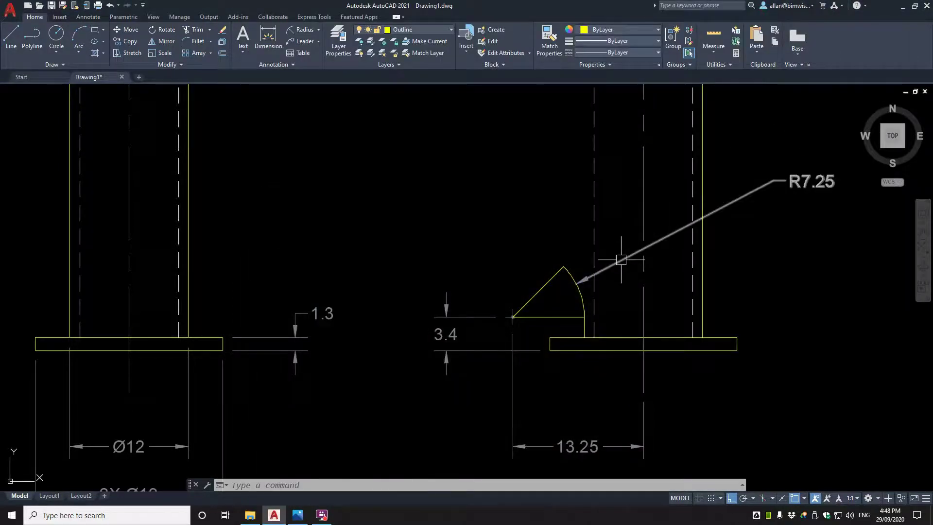
pyautogui.write('o')
pyautogui.press('Return')
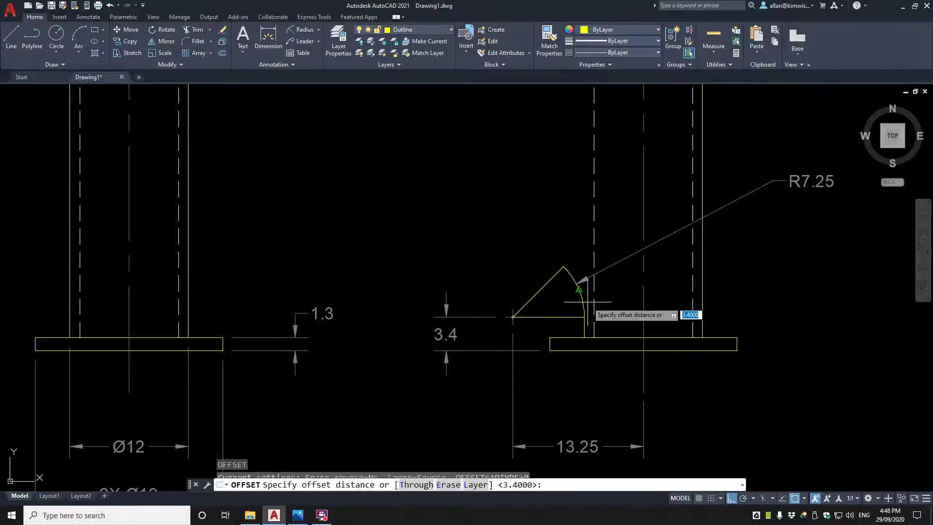
pyautogui.press('Return')
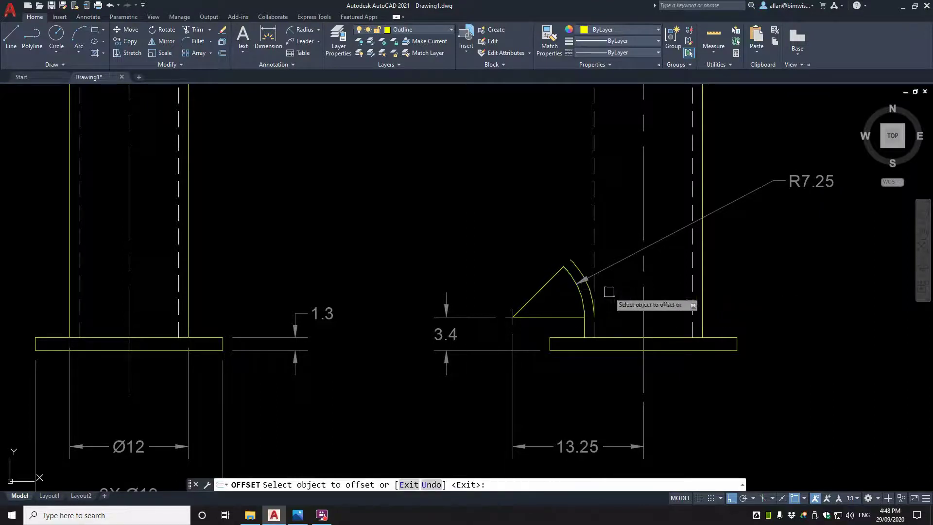
pyautogui.click(583, 293)
pyautogui.click(597, 287)
pyautogui.press('Escape')
# Step: Offset the inner arc outward by 12 to form the elbow's outer arc
pyautogui.write('o')
pyautogui.press('Return')
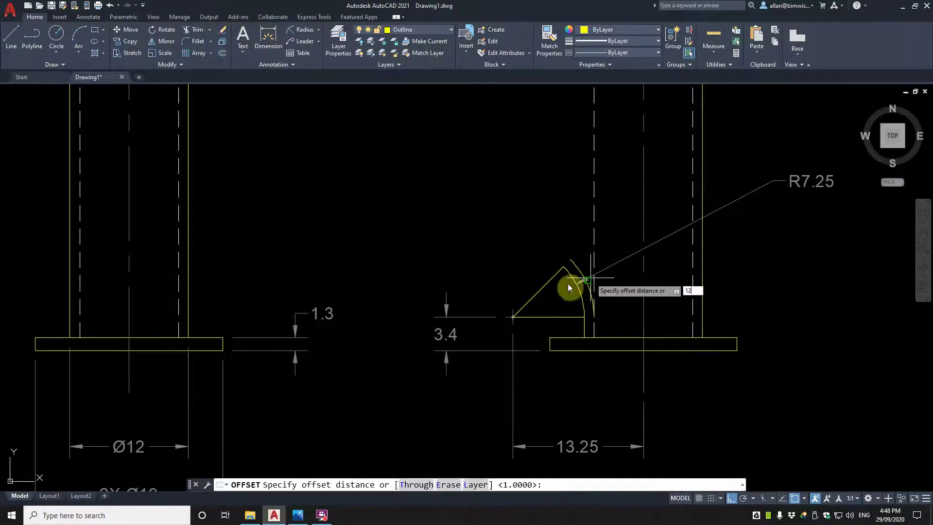
pyautogui.press('Return')
pyautogui.click(570, 273)
pyautogui.click(662, 239)
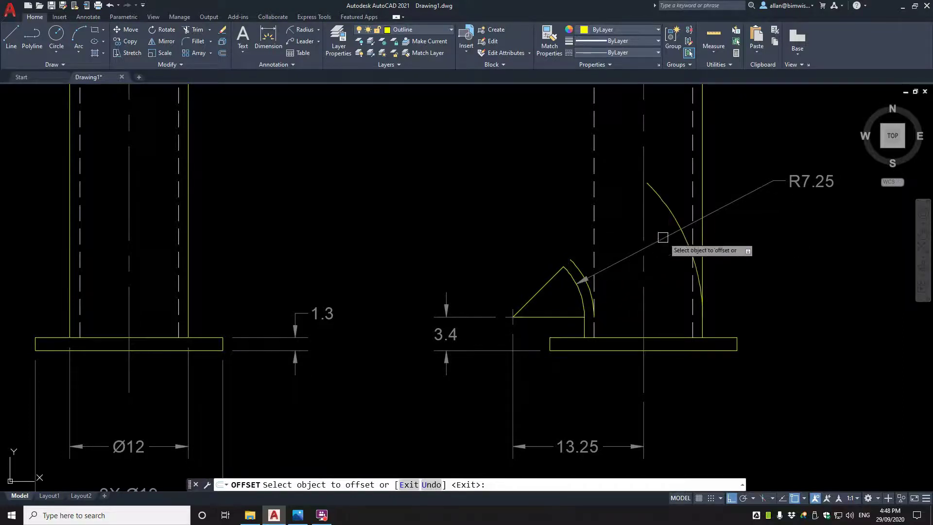
pyautogui.press('Escape')
# Step: Offset the elbow's outer arc inward by 1
pyautogui.press('Escape')
pyautogui.write('o')
pyautogui.press('Return')
pyautogui.write('1')
pyautogui.press('Return')
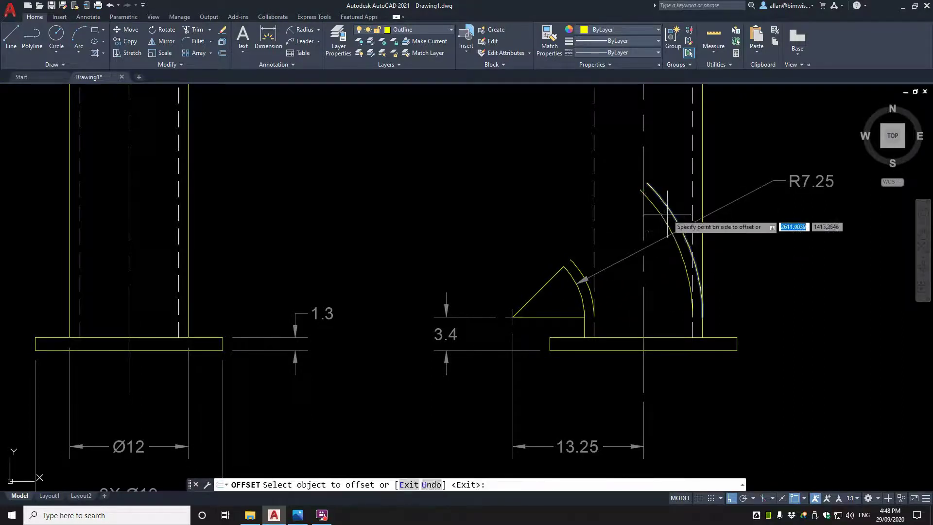
pyautogui.click(672, 224)
pyautogui.click(674, 272)
pyautogui.press('Escape')
# Step: Match the two wall-thickness arcs to the pipe's dashed hidden line
pyautogui.write('ma')
pyautogui.press('Return')
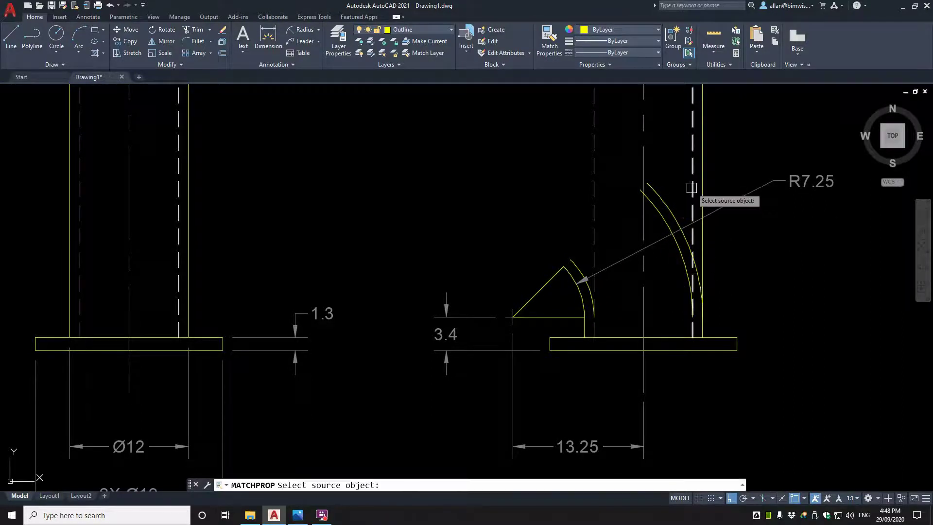
pyautogui.click(692, 189)
pyautogui.click(660, 213)
pyautogui.click(576, 268)
pyautogui.press('Escape')
# Step: Trim the side view's inner-side hidden pipe line above the dashed inner arc
pyautogui.write('tr')
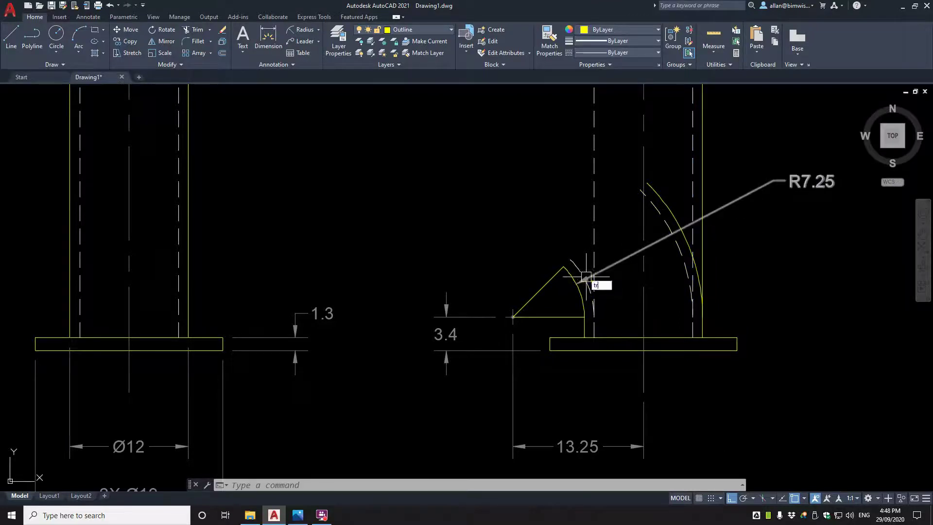
pyautogui.press('Return')
pyautogui.click(584, 276)
pyautogui.press('Return')
pyautogui.press('Return')
# Step: Trim the pipe's outer-side hidden line and outline back to the dashed and solid outer arcs
pyautogui.press('Return')
pyautogui.click(683, 264)
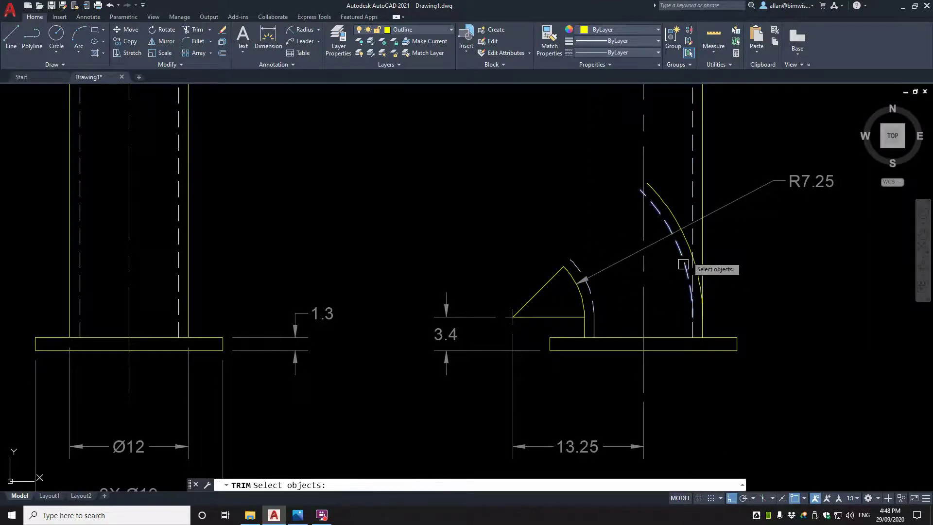
pyautogui.press('Return')
pyautogui.click(691, 196)
pyautogui.press('Return')
pyautogui.press('Return')
pyautogui.click(694, 261)
pyautogui.press('Return')
pyautogui.click(703, 234)
pyautogui.press('Return')
# Step: Erase the angled and horizontal construction lines running from the arc centre to the inner arc
pyautogui.scroll(-5, 722, 241)
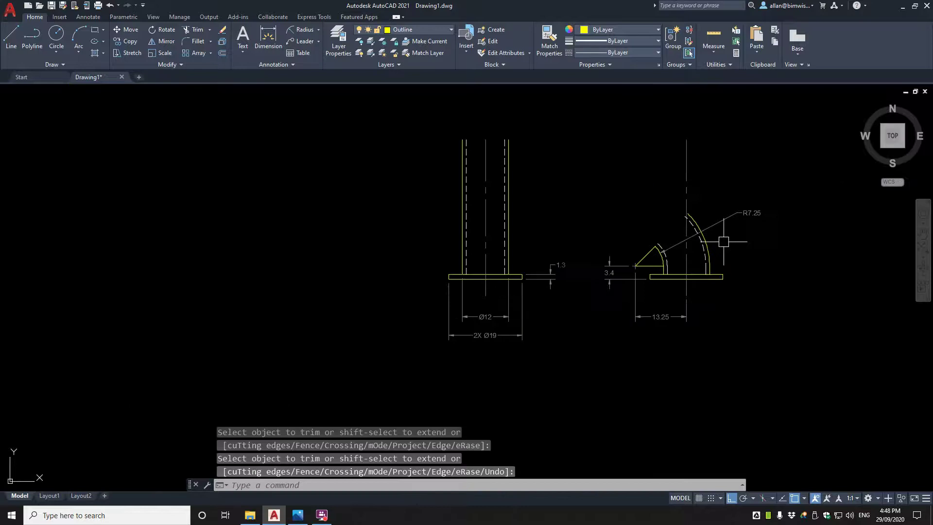
pyautogui.scroll(5, 681, 275)
pyautogui.scroll(-4, 602, 327)
pyautogui.scroll(4, 612, 322)
pyautogui.scroll(2, 542, 350)
pyautogui.scroll(-2, 519, 337)
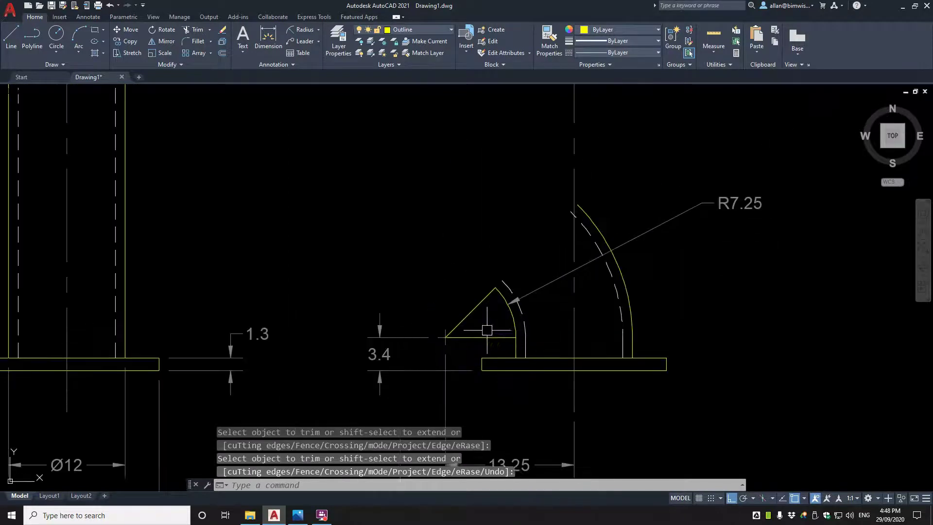
pyautogui.write('e')
pyautogui.press('Return')
pyautogui.click(471, 310)
pyautogui.click(492, 337)
pyautogui.press('Return')
# Step: Copy the side view's base flange and its short straight pipe stubs to the empty area above and beside the elbow
pyautogui.write('co')
pyautogui.press('Return')
pyautogui.click(474, 323)
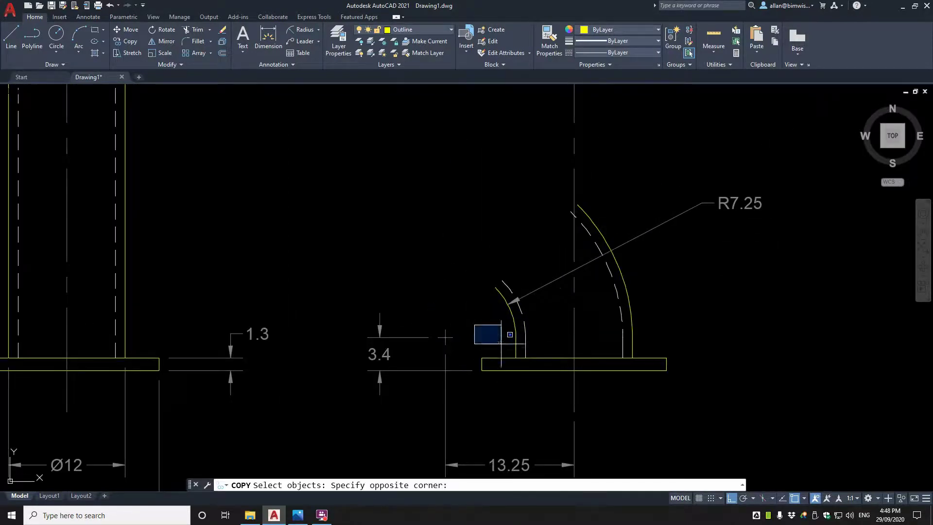
pyautogui.click(708, 391)
pyautogui.press('Return')
pyautogui.click(699, 387)
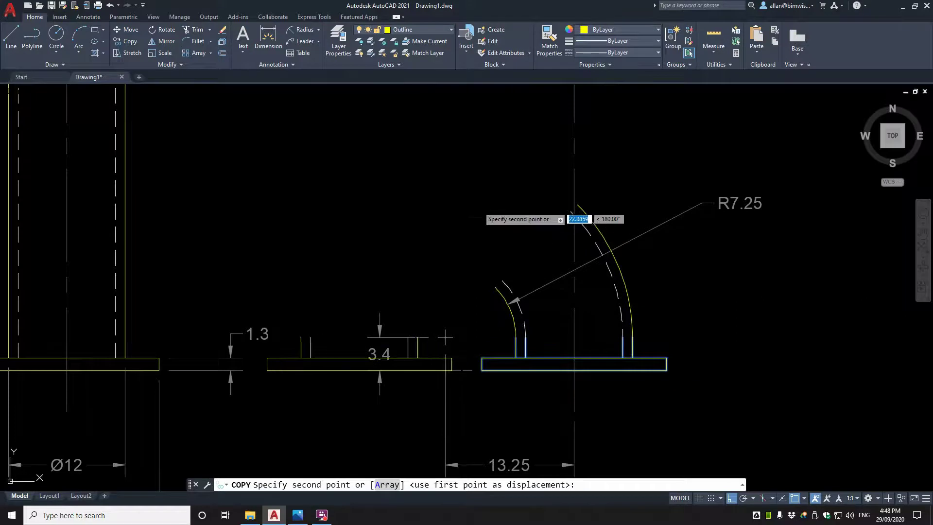
pyautogui.click(469, 189)
pyautogui.press('Return')
# Step: Try to align the copied flange's outer stub ends with the upper ends of the elbow's arcs, without scaling
pyautogui.write('alig')
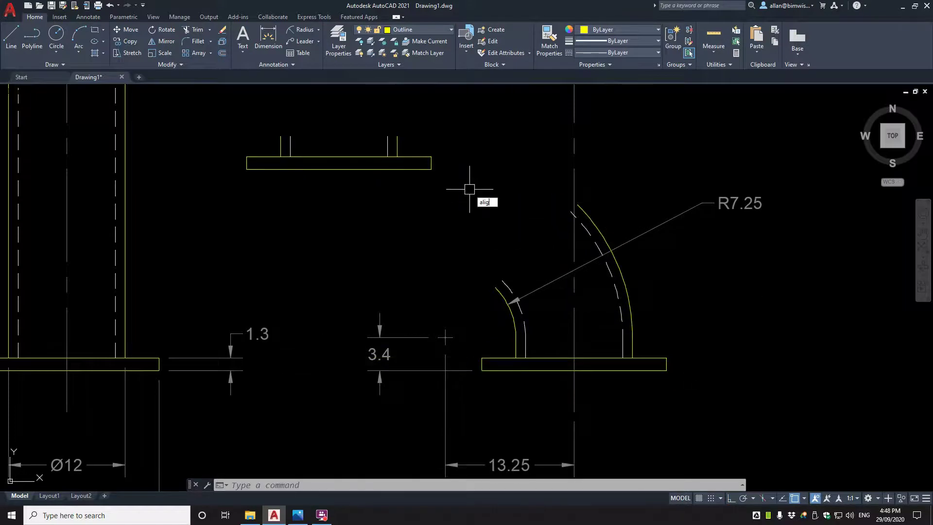
pyautogui.write('n')
pyautogui.press('Return')
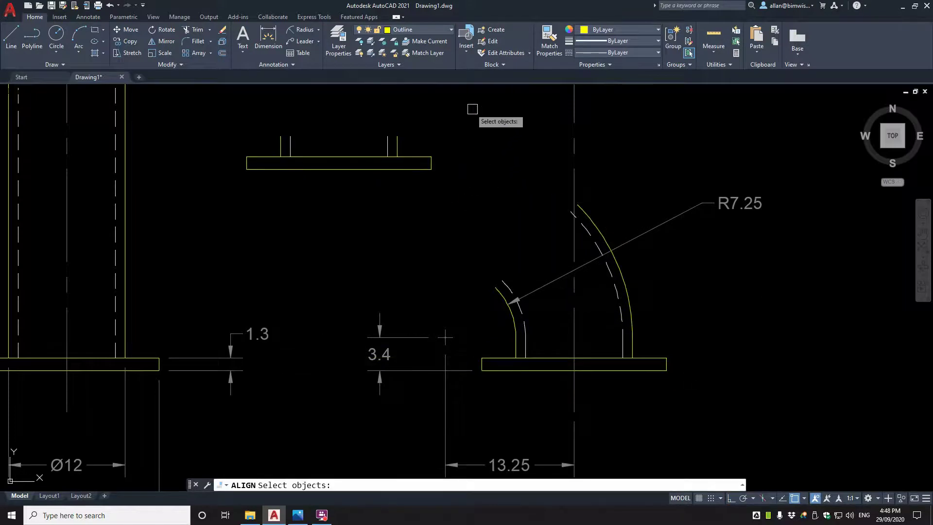
pyautogui.moveTo(472, 109); pyautogui.dragTo(200, 224)
pyautogui.press('Return')
pyautogui.click(280, 136)
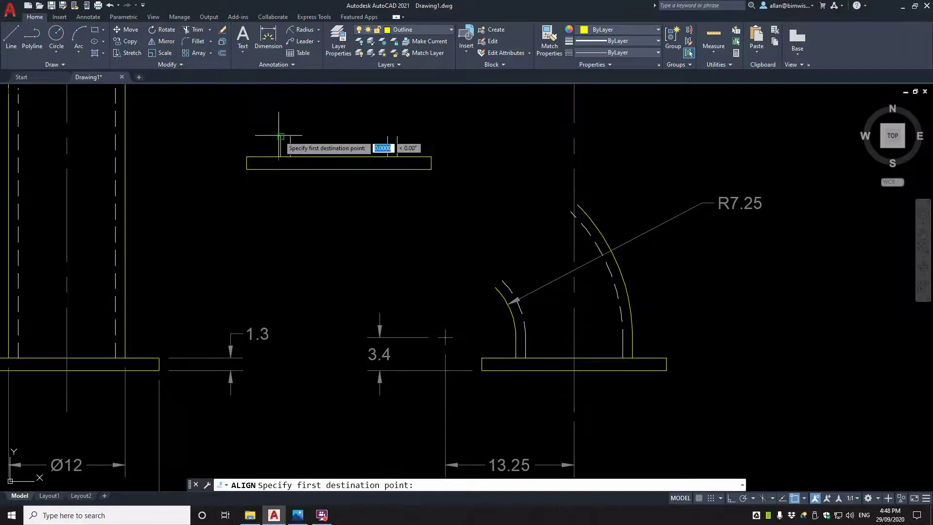
pyautogui.click(574, 201)
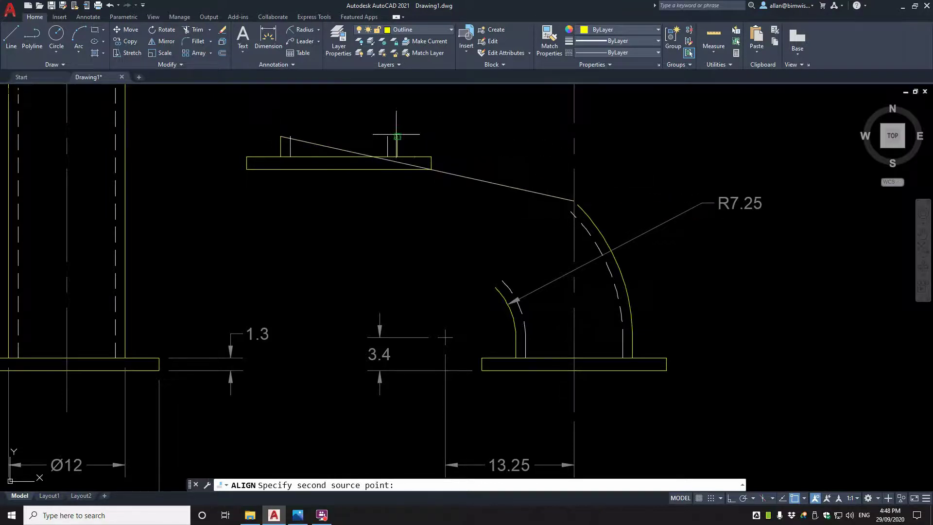
pyautogui.click(397, 136)
pyautogui.click(495, 287)
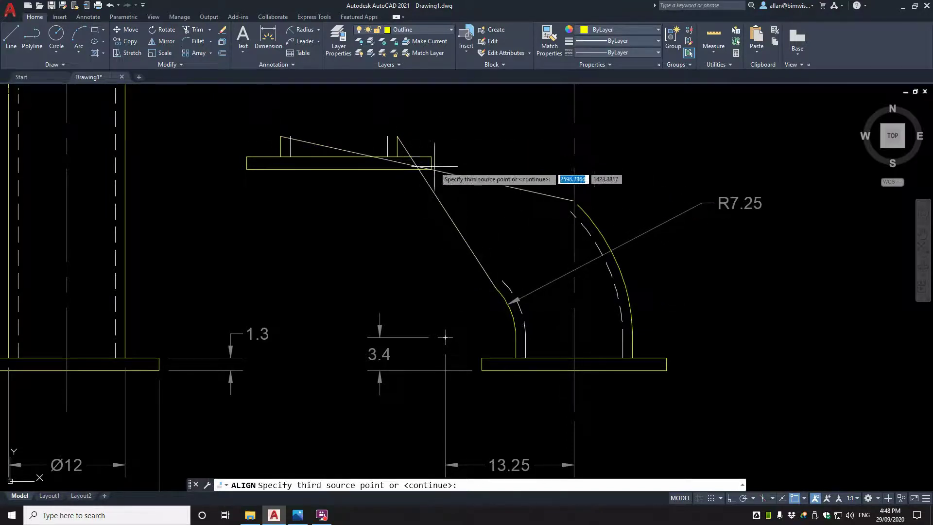
pyautogui.press('Return')
pyautogui.press('Return')
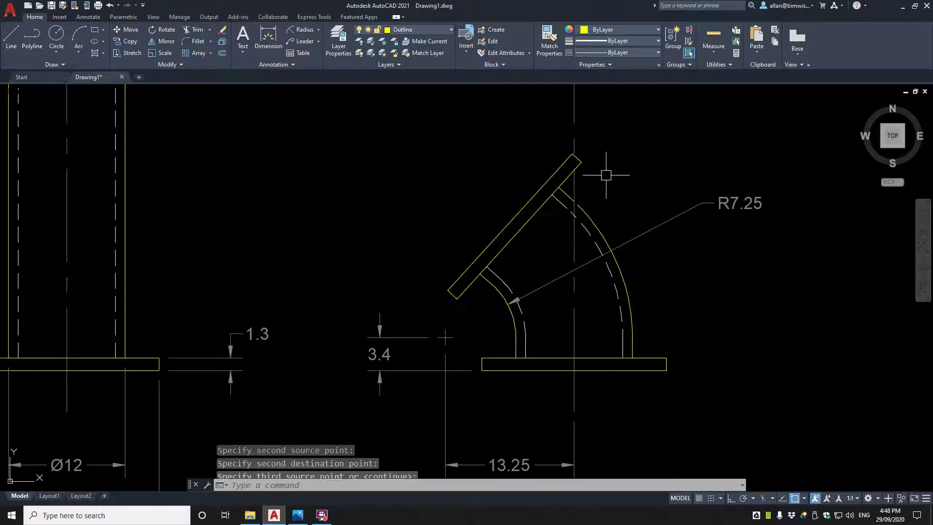
pyautogui.scroll(3, 583, 245)
pyautogui.scroll(-3, 563, 243)
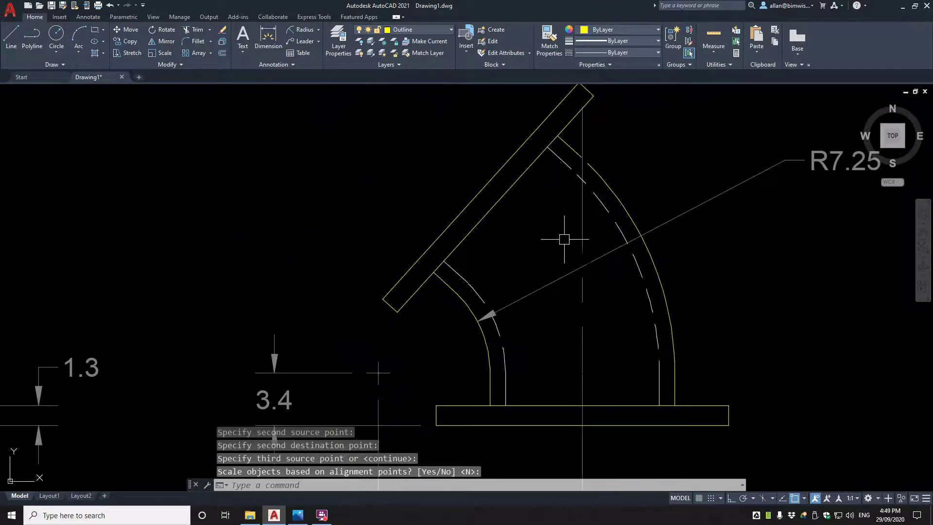
pyautogui.scroll(1, 554, 238)
pyautogui.write('m')
pyautogui.press('Return')
pyautogui.write('p')
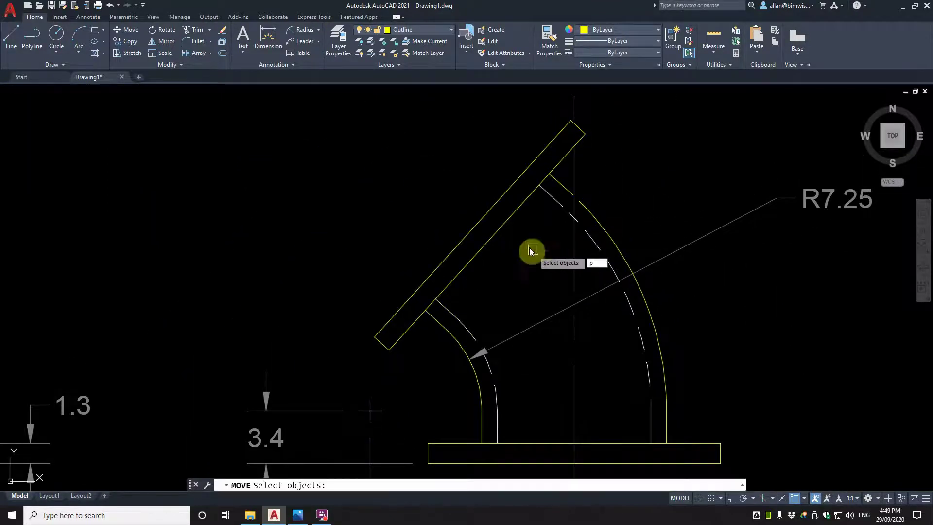
pyautogui.press('Return')
pyautogui.press('Return')
pyautogui.click(527, 247)
pyautogui.press('Escape')
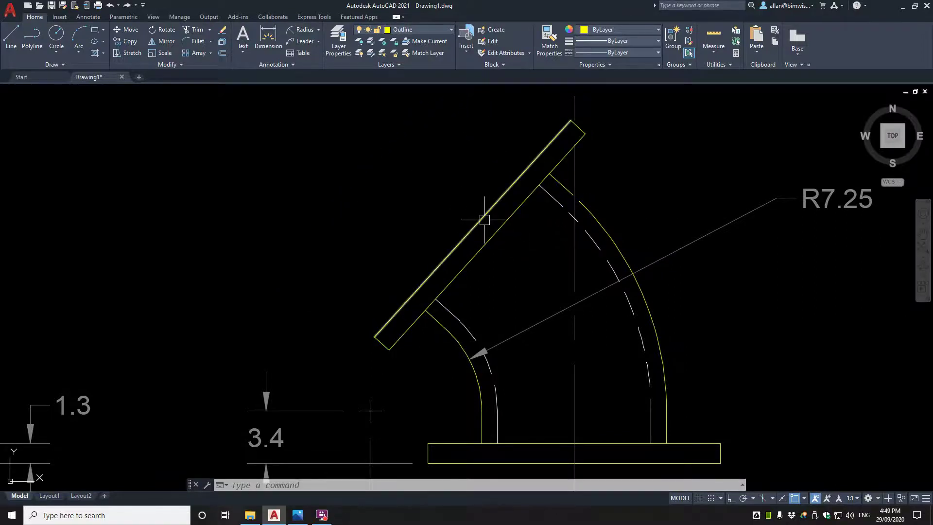
# Step: Undo the copied flange's alignment
pyautogui.scroll(-2, 484, 219)
pyautogui.hotkey('ctrl', 'z')
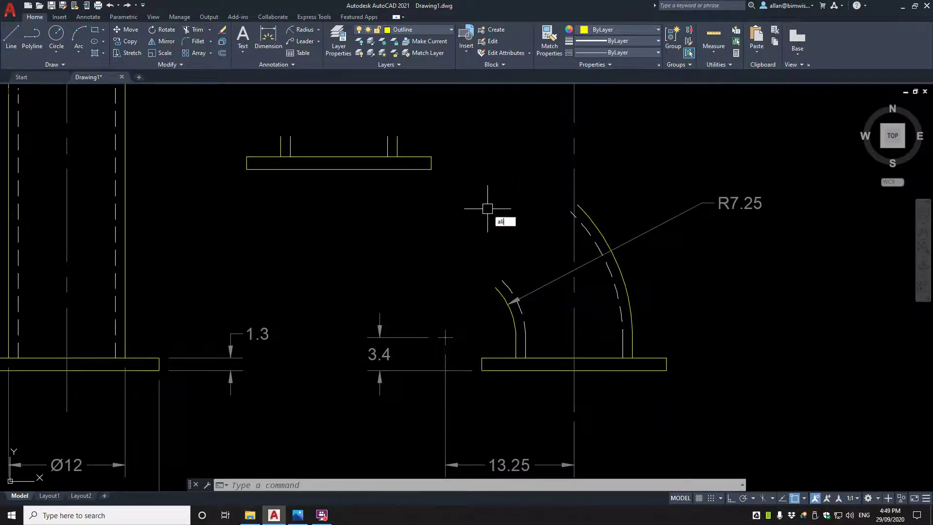
# Step: Align the copied flange's outer stub ends to the upper endpoints of the solid outer and inner arcs, without scaling
pyautogui.press('Return')
pyautogui.click(466, 125)
pyautogui.click(208, 204)
pyautogui.press('Return')
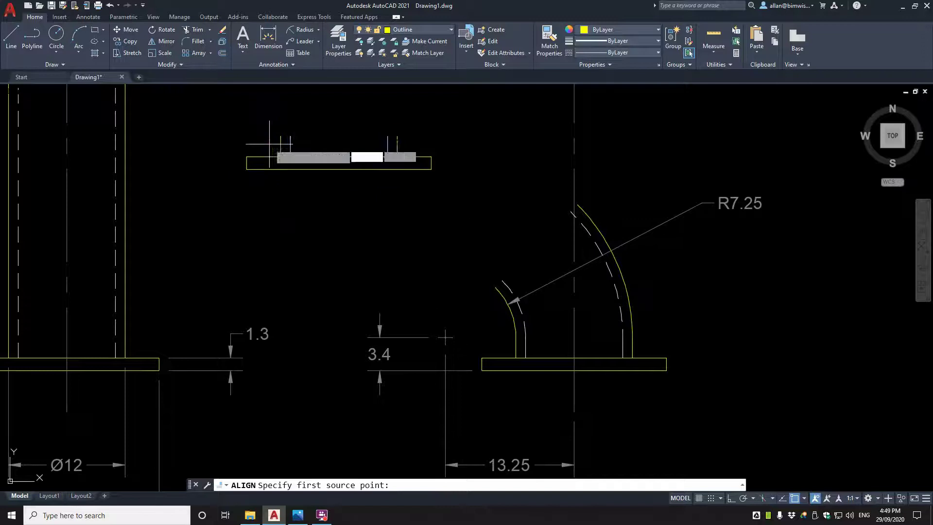
pyautogui.click(281, 137)
pyautogui.click(575, 204)
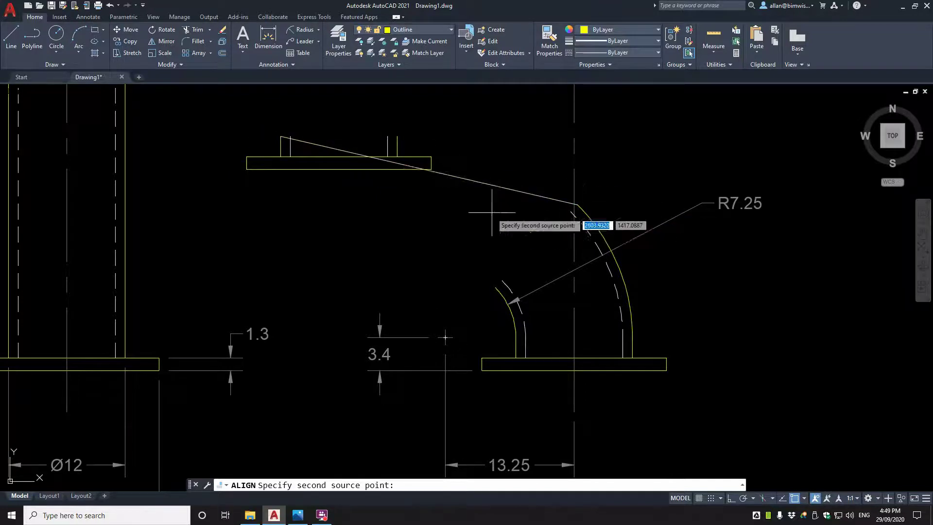
pyautogui.click(397, 136)
pyautogui.click(496, 288)
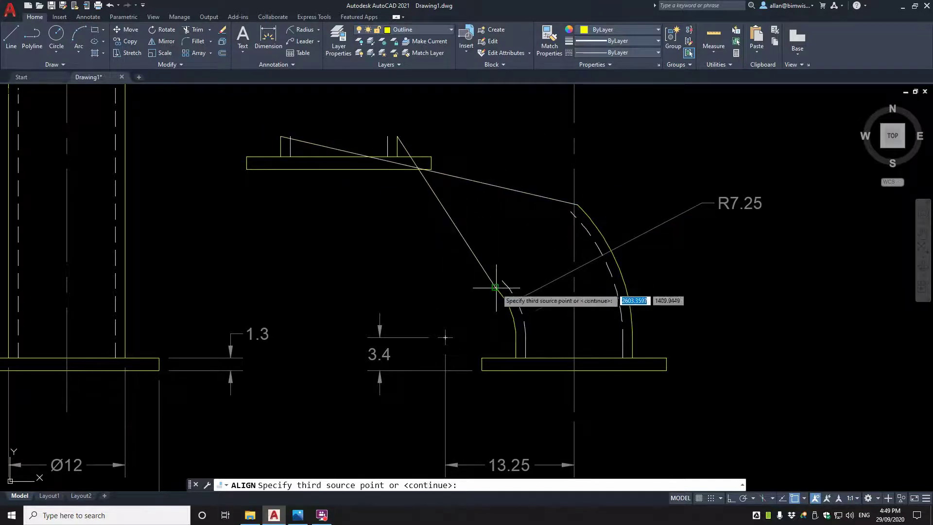
pyautogui.press('Return')
pyautogui.press('Return')
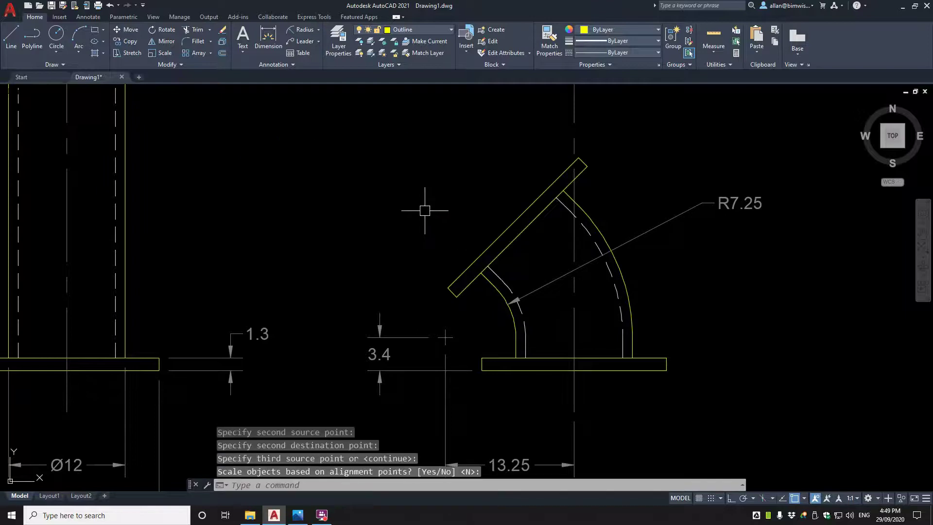
# Step: Check the elbow's side-view dimensions in the exercise photo
pyautogui.scroll(-3, 545, 271)
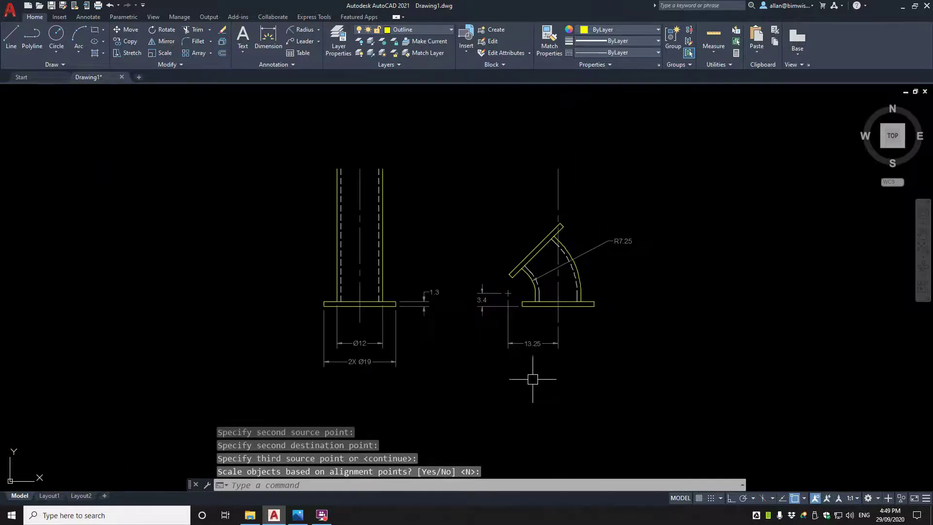
pyautogui.scroll(2, 569, 288)
pyautogui.click(293, 512)
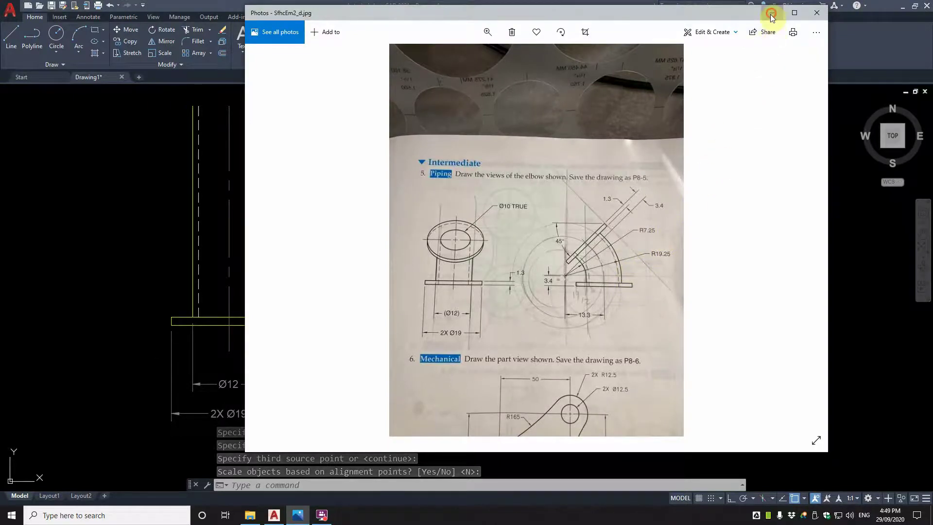
pyautogui.click(817, 13)
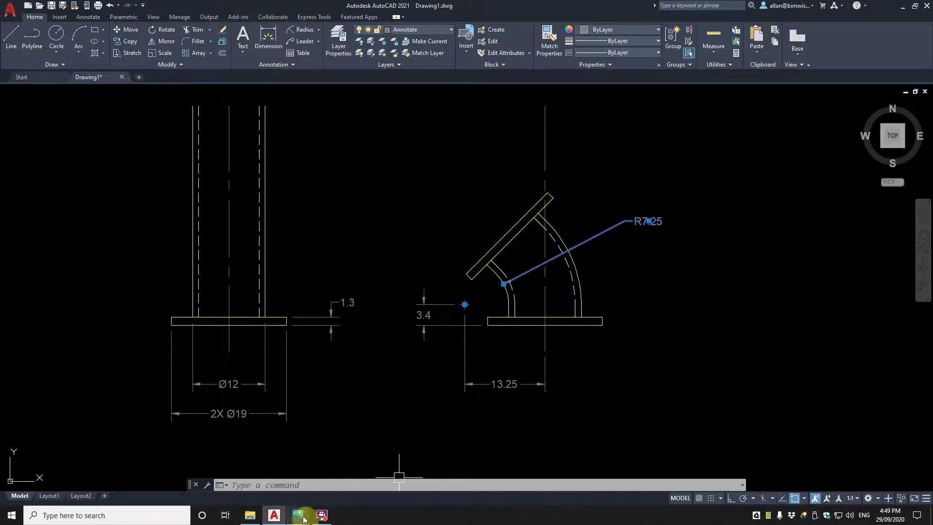
pyautogui.click(318, 30)
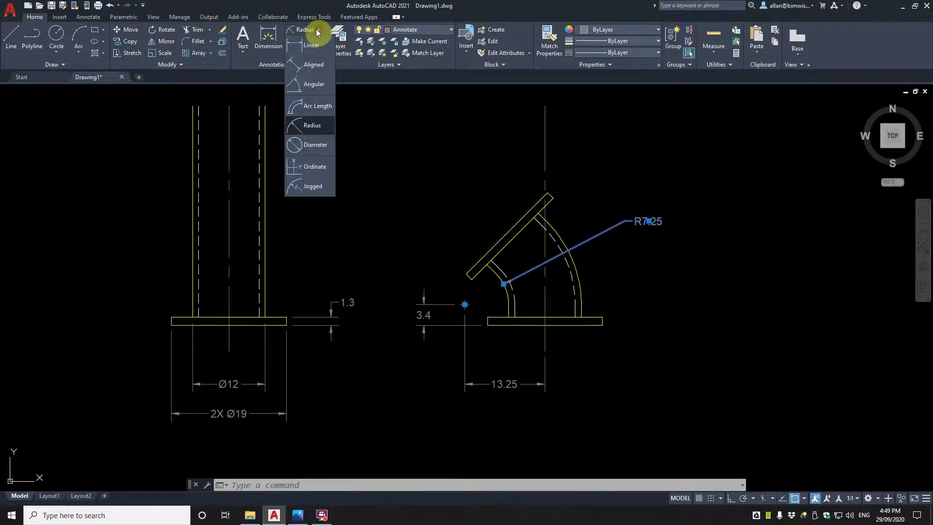
pyautogui.click(318, 146)
pyautogui.scroll(6, 567, 274)
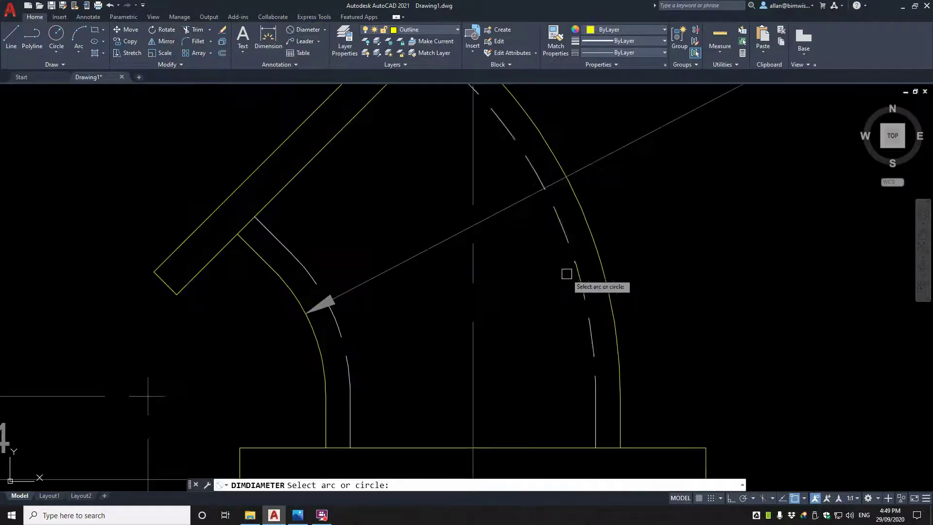
pyautogui.click(318, 335)
pyautogui.scroll(-4, 320, 335)
pyautogui.press('Escape')
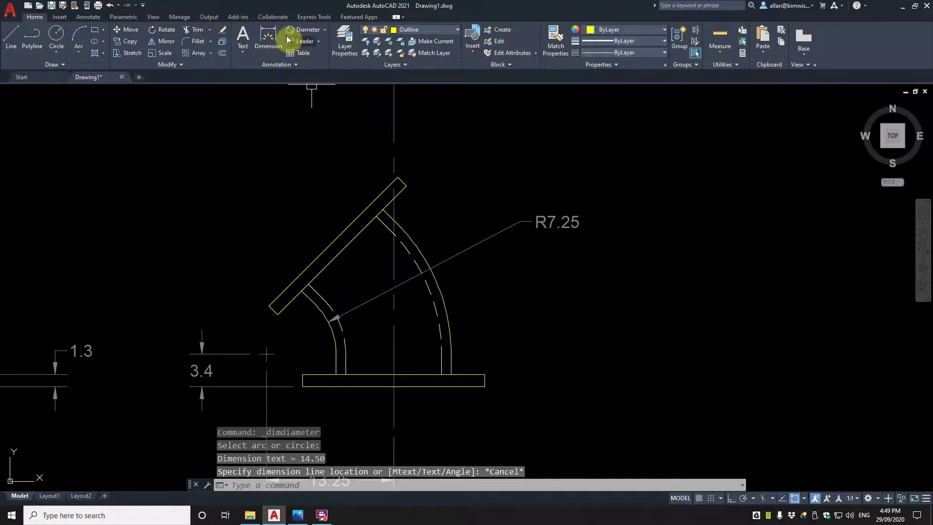
# Step: Add a radius dimension to the elbow's outer arc, placing its text just below the R7.25 dimension
pyautogui.click(316, 31)
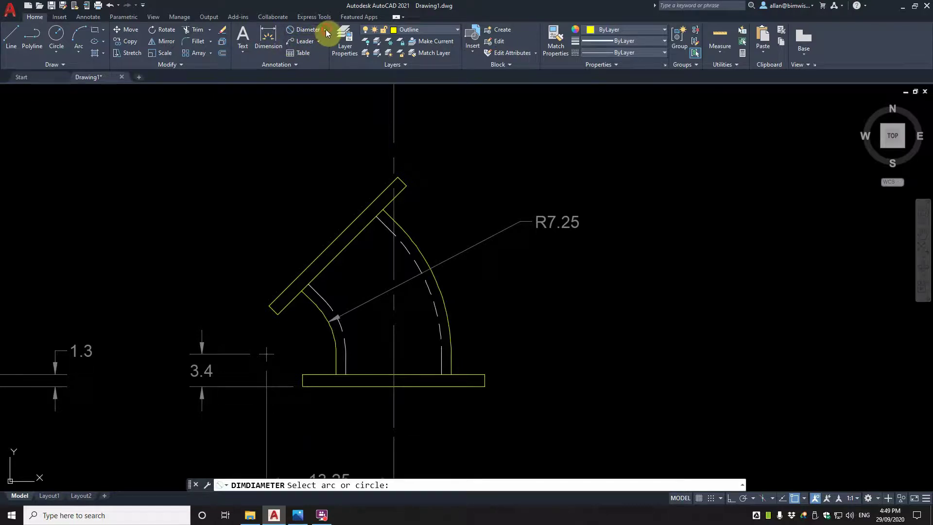
pyautogui.click(325, 30)
pyautogui.click(312, 125)
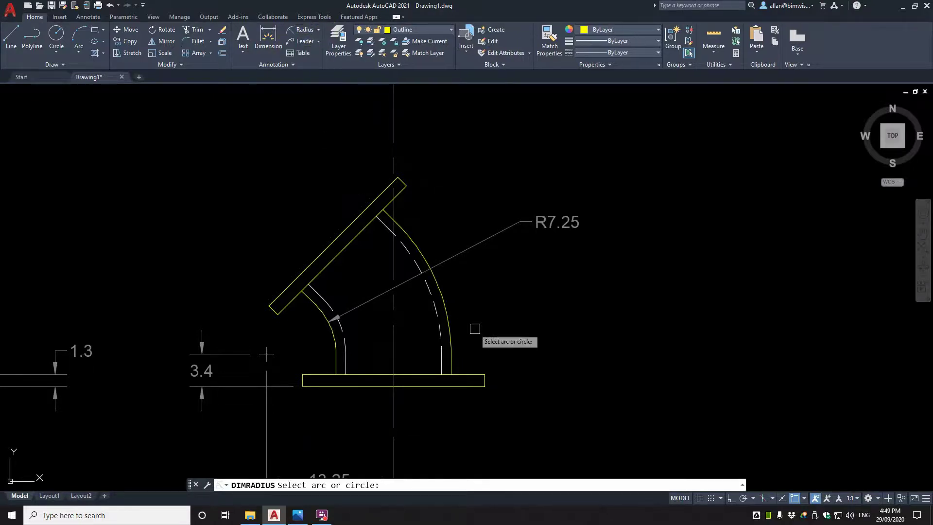
pyautogui.click(449, 305)
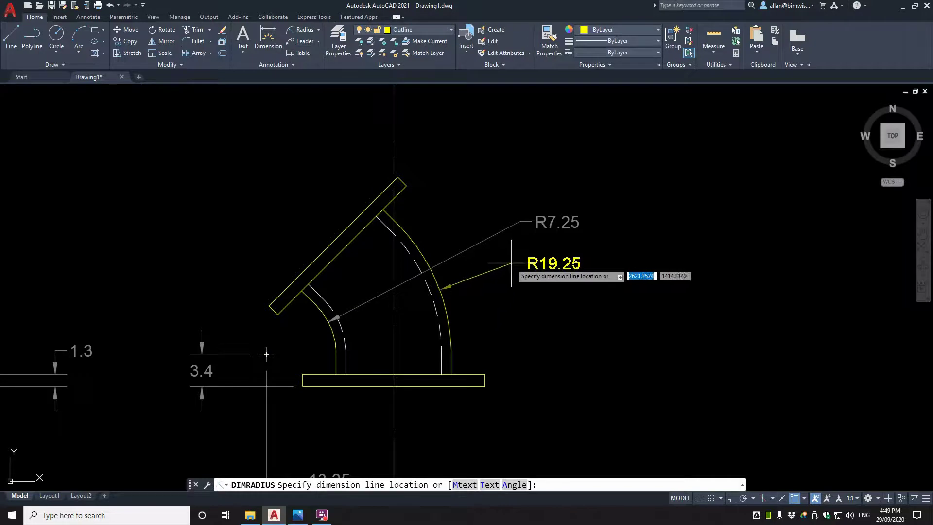
pyautogui.click(531, 262)
# Step: Match the outer arc's radius dimension to the properties of the R7.25 dimension
pyautogui.scroll(-6, 558, 258)
pyautogui.write('m')
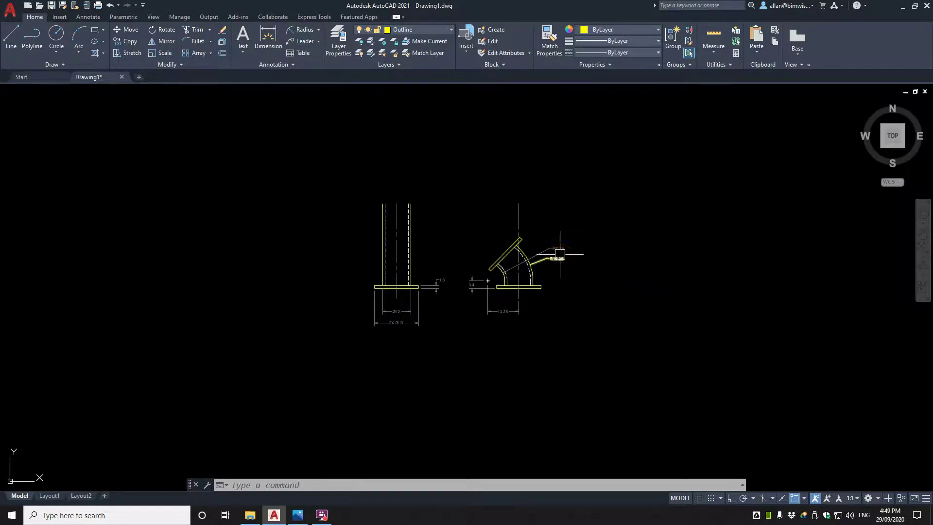
pyautogui.write('a')
pyautogui.press('Return')
pyautogui.click(558, 256)
pyautogui.scroll(5, 597, 285)
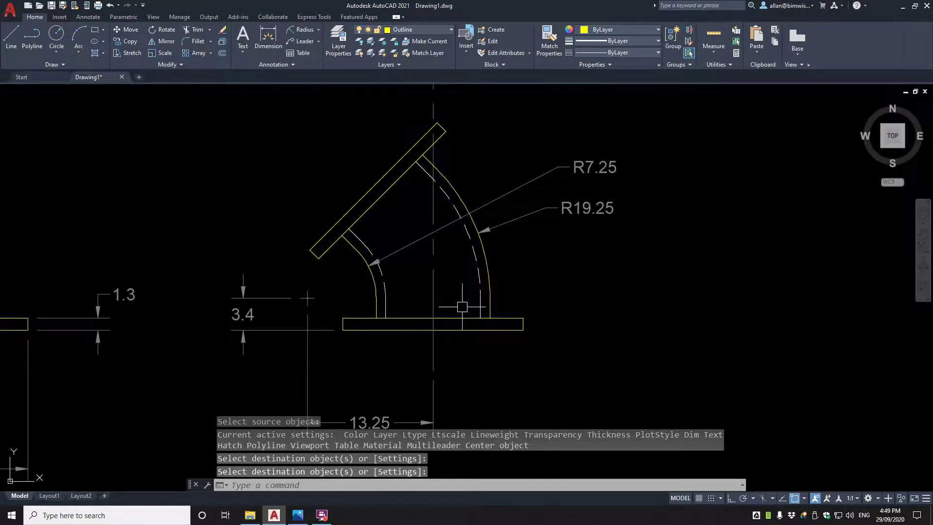
pyautogui.scroll(-5, 440, 306)
pyautogui.scroll(5, 397, 302)
pyautogui.press('Escape')
# Step: Draw a freehand-angled line from the arc centre across the bend to just beyond the outer arc
pyautogui.write('l')
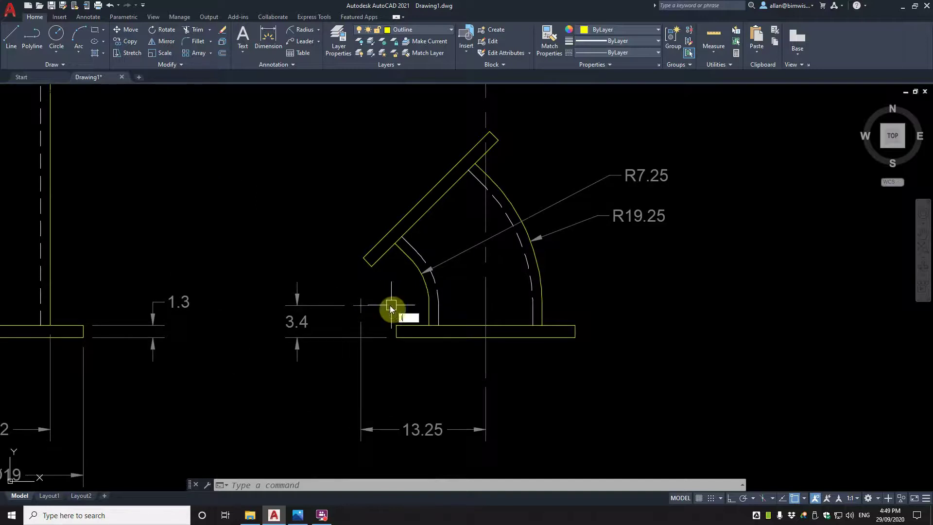
pyautogui.press('Return')
pyautogui.click(361, 304)
pyautogui.scroll(4, 417, 277)
pyautogui.scroll(-3, 437, 266)
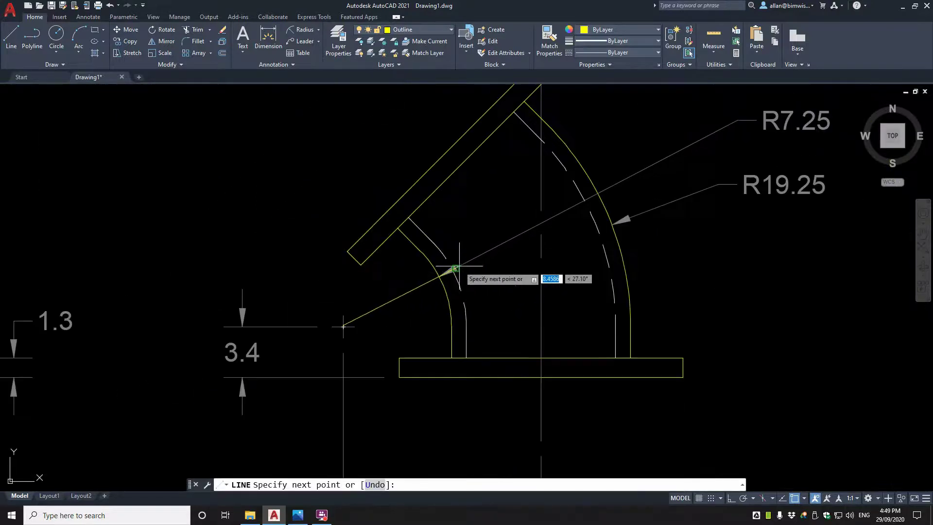
pyautogui.click(633, 131)
pyautogui.press('Return')
# Step: Delete the line drawn from the arc centre across the bend
pyautogui.press('Return')
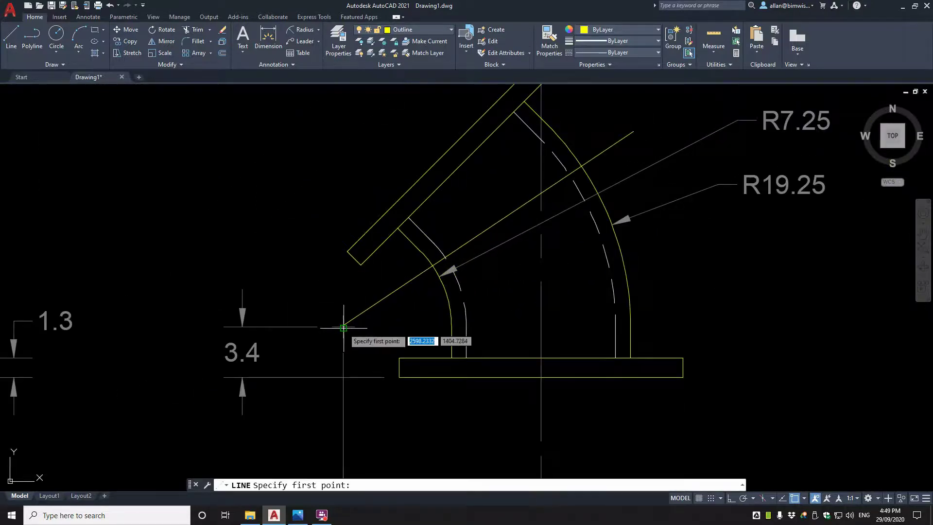
pyautogui.click(343, 327)
pyautogui.press('Escape')
pyautogui.scroll(2, 406, 306)
pyautogui.click(333, 320)
pyautogui.press('Delete')
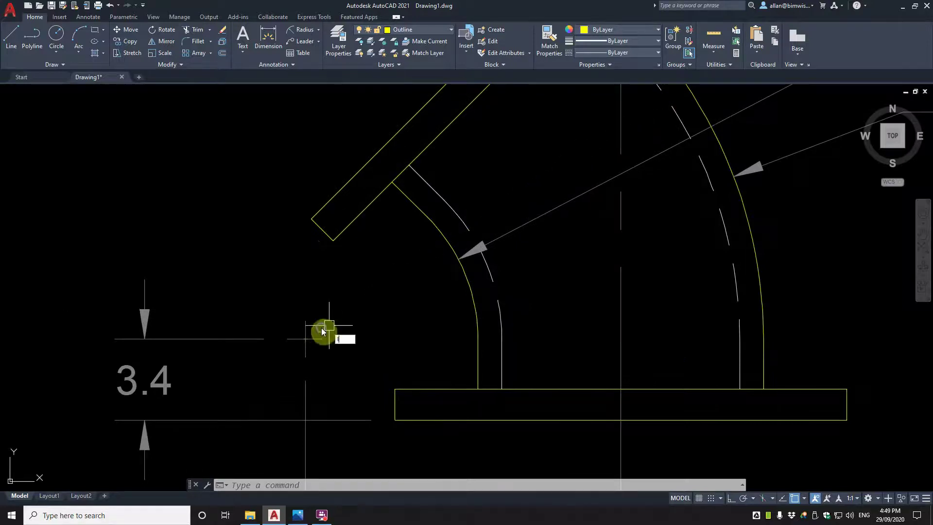
pyautogui.press('Return')
pyautogui.scroll(4, 308, 326)
pyautogui.click(259, 344)
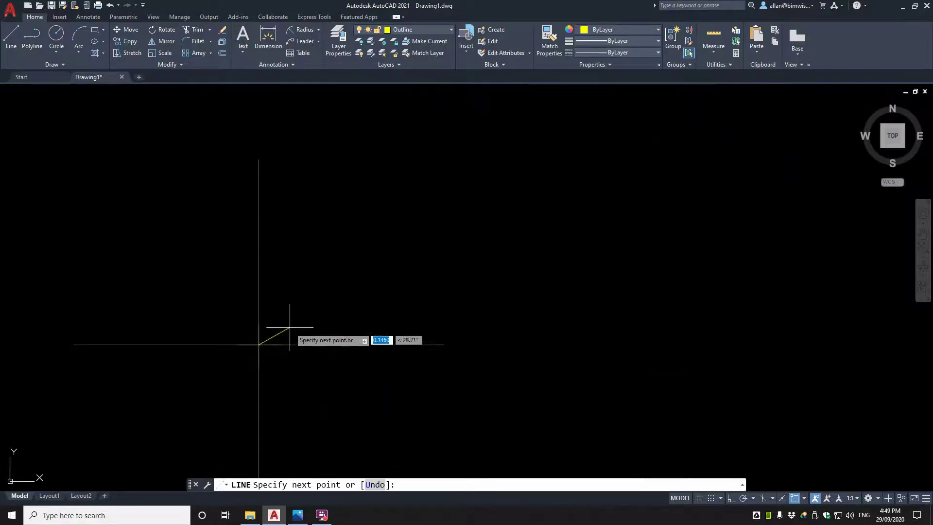
pyautogui.press('Escape')
pyautogui.write('e')
pyautogui.press('Return')
pyautogui.press('Escape')
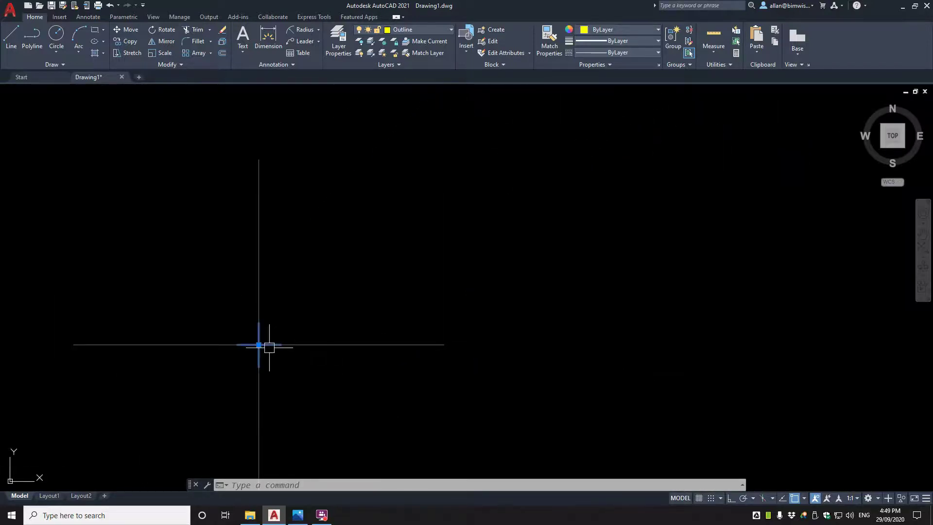
pyautogui.scroll(-5, 269, 347)
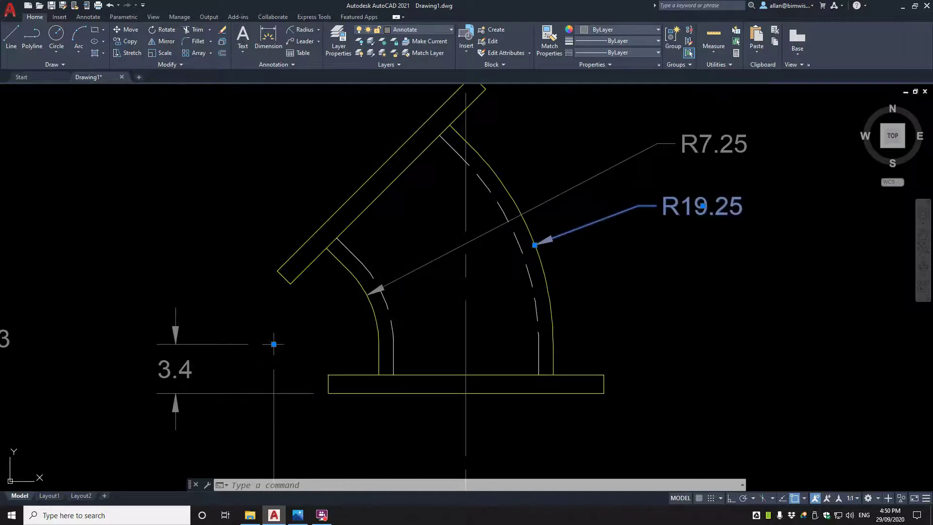
# Step: Draw a line from the arc centre at about 31° across the bend to just beyond the outer arc
pyautogui.scroll(6, 273, 344)
pyautogui.write('l')
pyautogui.press('Return')
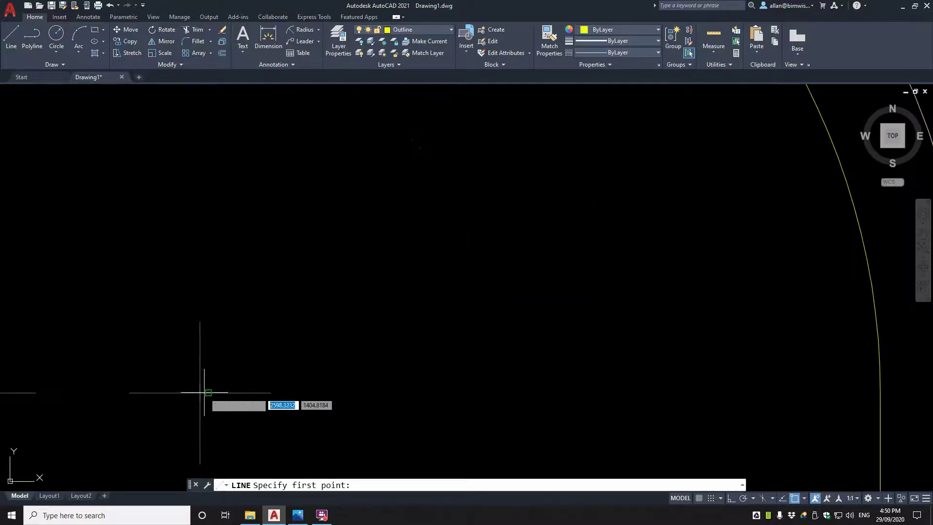
pyautogui.click(204, 393)
pyautogui.scroll(-5, 209, 388)
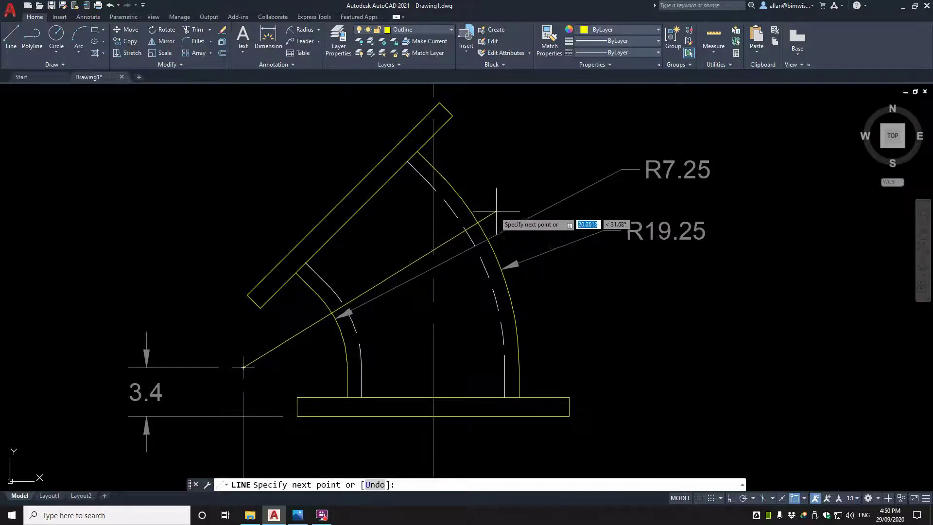
pyautogui.click(518, 202)
pyautogui.press('Return')
# Step: Draw a second, shallower line from the arc centre across the bend to just beyond the outer arc
pyautogui.press('Return')
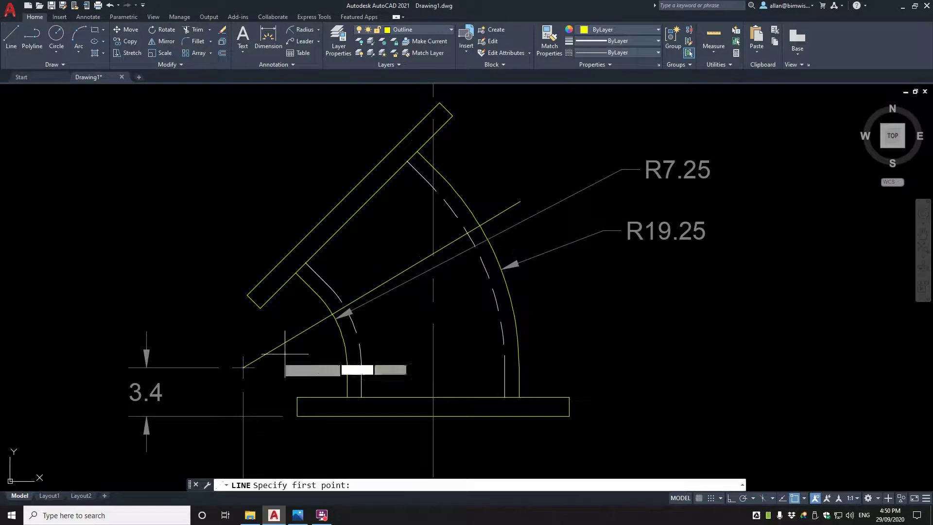
pyautogui.scroll(4, 238, 362)
pyautogui.click(238, 362)
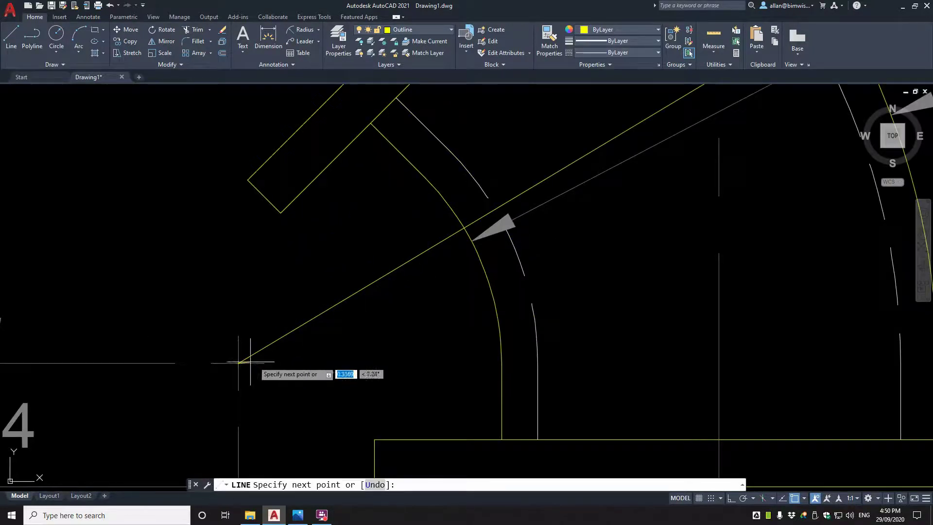
pyautogui.scroll(-5, 246, 364)
pyautogui.scroll(6, 448, 312)
pyautogui.click(583, 298)
pyautogui.press('Escape')
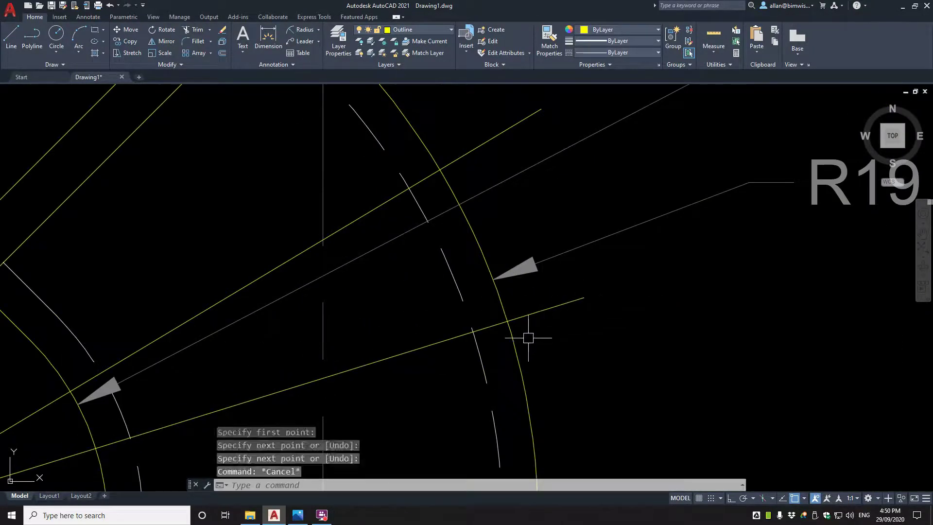
# Step: Trim the ends of both radius lines that project beyond the outer arc
pyautogui.write('tr')
pyautogui.press('Return')
pyautogui.press('Return')
pyautogui.scroll(-5, 524, 335)
pyautogui.click(529, 283)
pyautogui.press('Return')
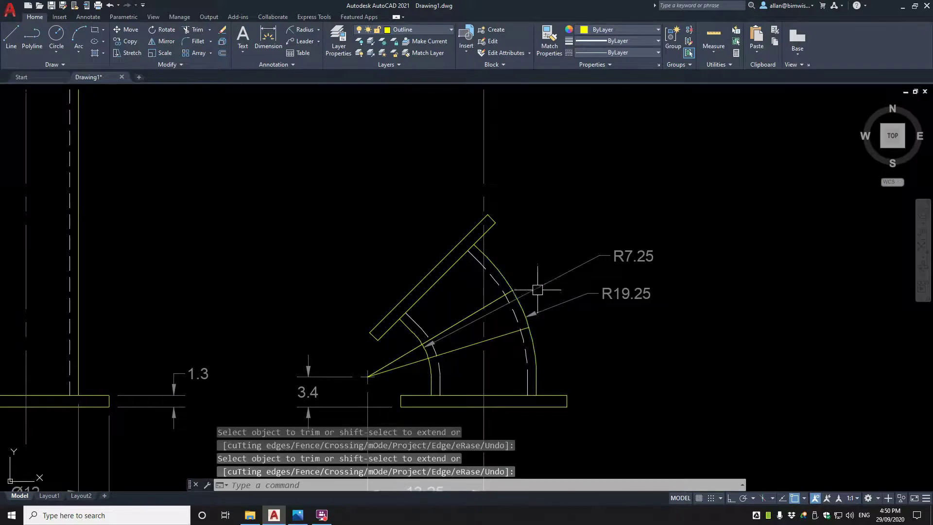
# Step: Explode the R7.25 and R19.25 radius dimensions into separate objects
pyautogui.scroll(2, 607, 322)
pyautogui.write('ex')
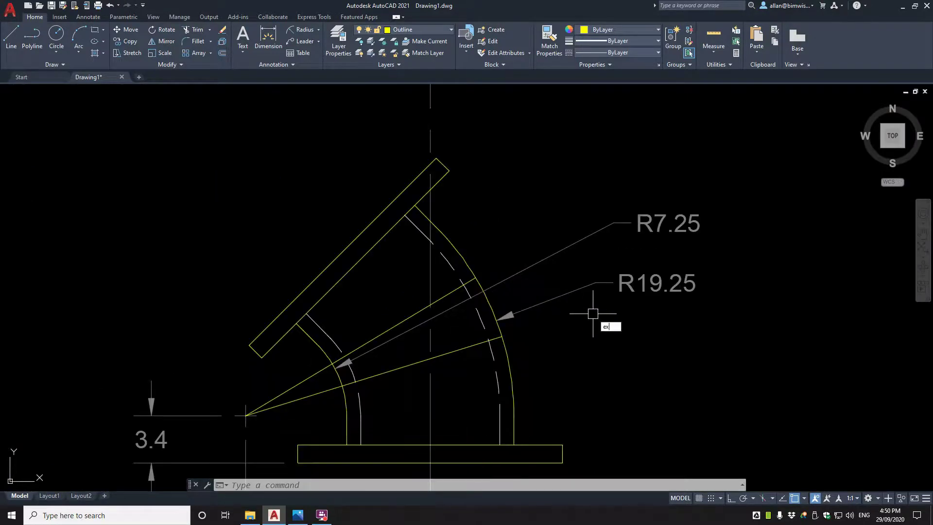
pyautogui.write('plode')
pyautogui.press('Return')
pyautogui.click(582, 284)
pyautogui.click(591, 234)
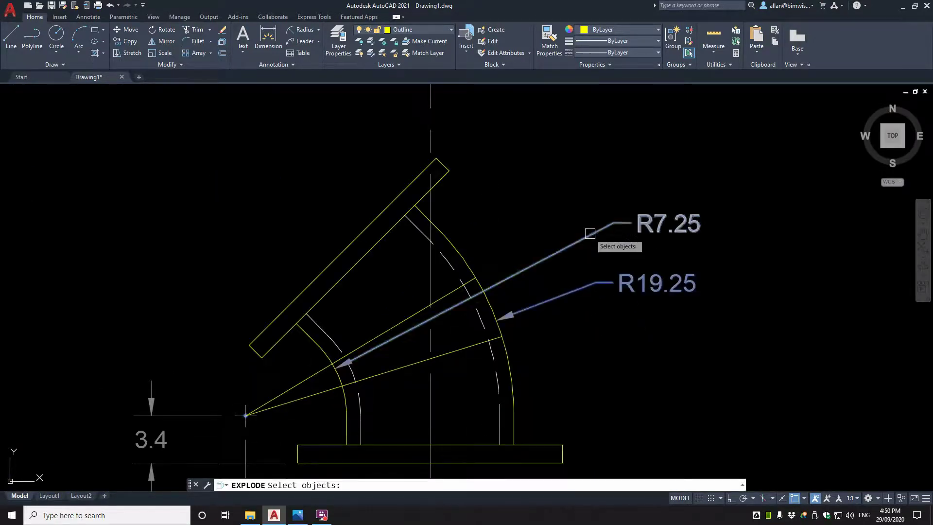
pyautogui.press('Return')
# Step: Erase the short horizontal landing lines beside the R7.25 and R19.25 texts
pyautogui.write('e')
pyautogui.press('Return')
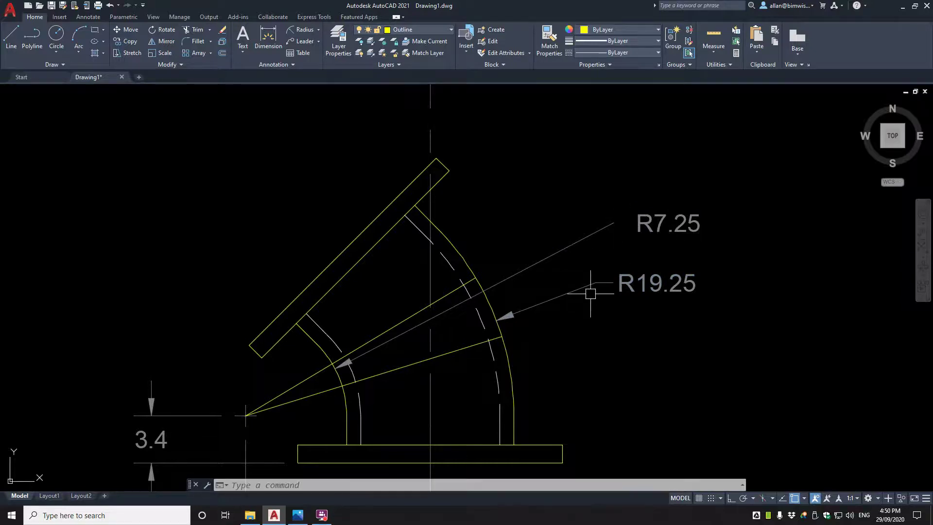
pyautogui.press('Escape')
# Step: Match both radius lines from the arc centre to the properties of the R7.25 leader line
pyautogui.press('Return')
pyautogui.click(387, 342)
pyautogui.click(383, 333)
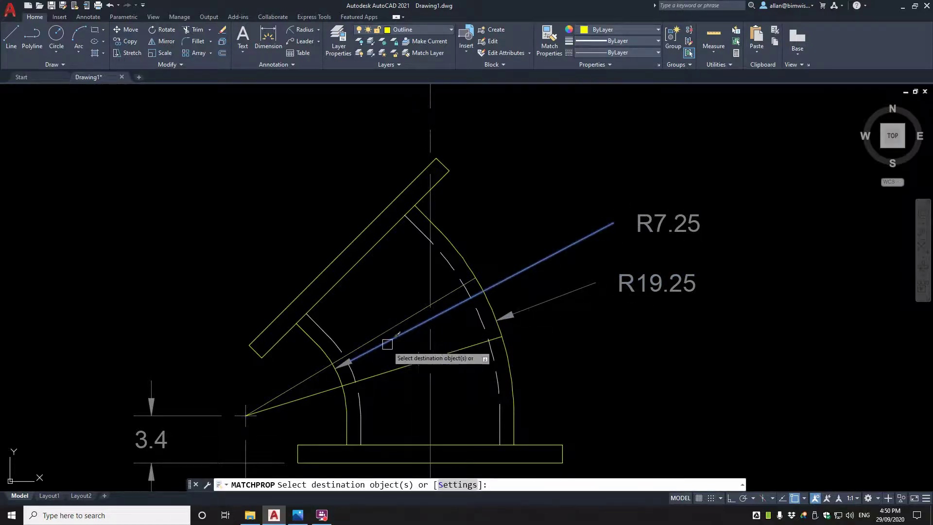
pyautogui.click(395, 369)
pyautogui.press('Return')
# Step: Align the R19.25 arrowhead and leader along the upper radius line, with the tip on the inner arc, pointing outward and unscaled
pyautogui.click(298, 516)
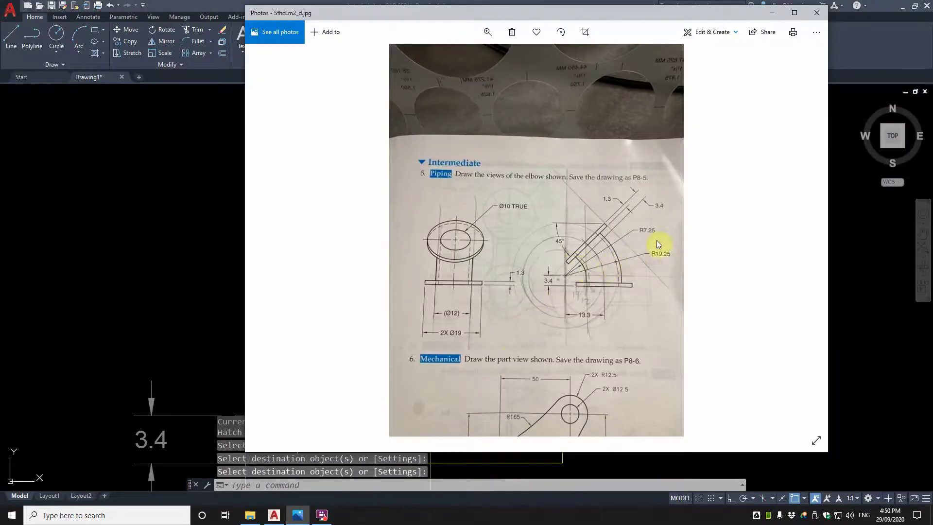
pyautogui.click(774, 14)
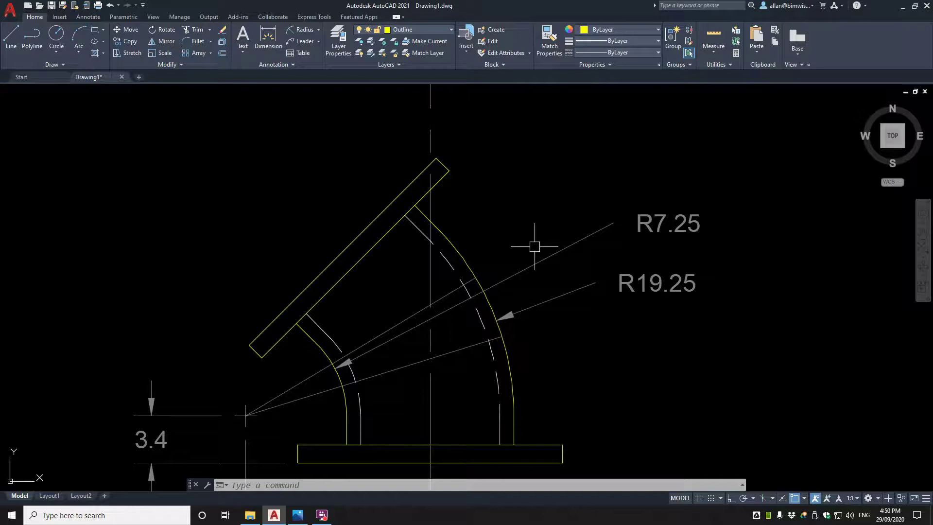
pyautogui.write('align')
pyautogui.press('Return')
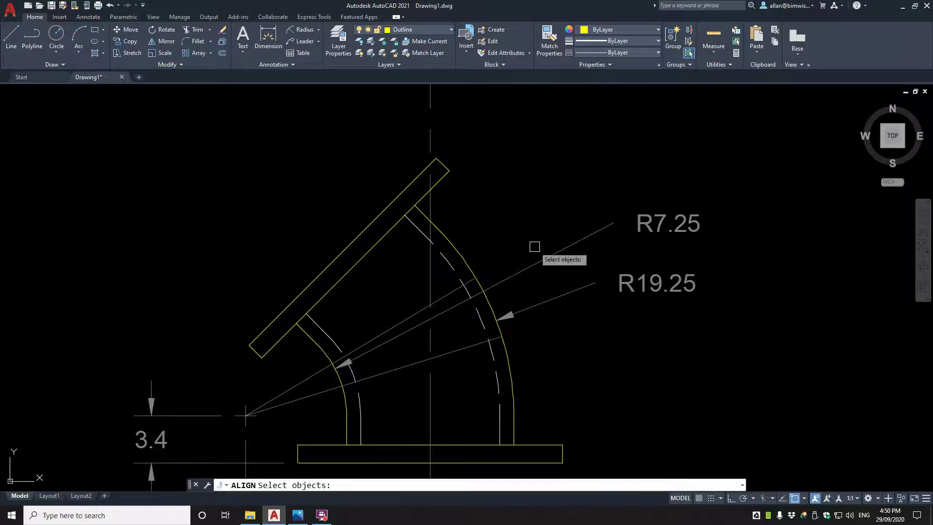
pyautogui.click(537, 294)
pyautogui.click(529, 310)
pyautogui.press('Return')
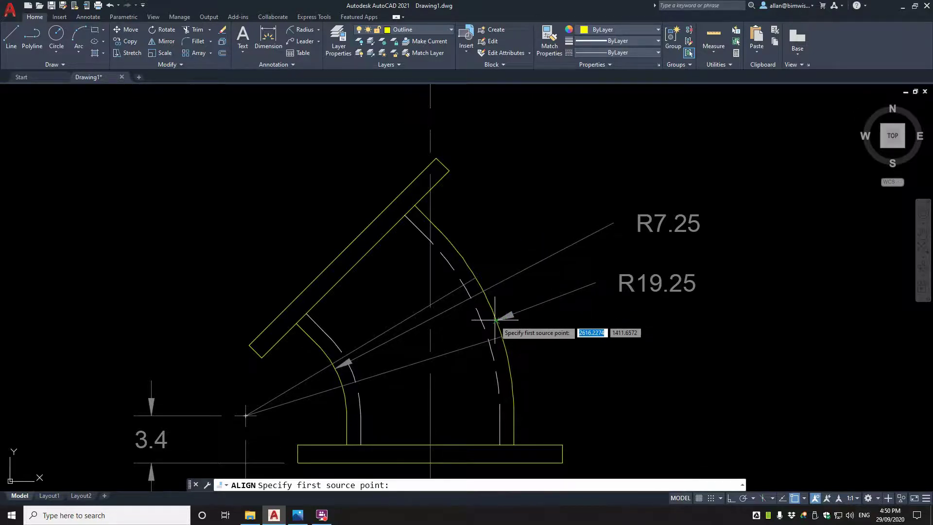
pyautogui.click(494, 319)
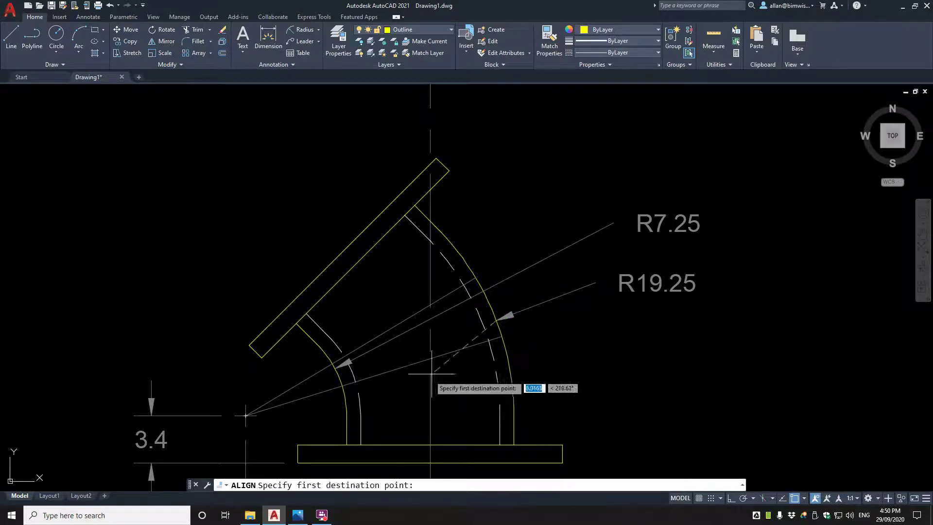
pyautogui.click(336, 366)
pyautogui.click(589, 286)
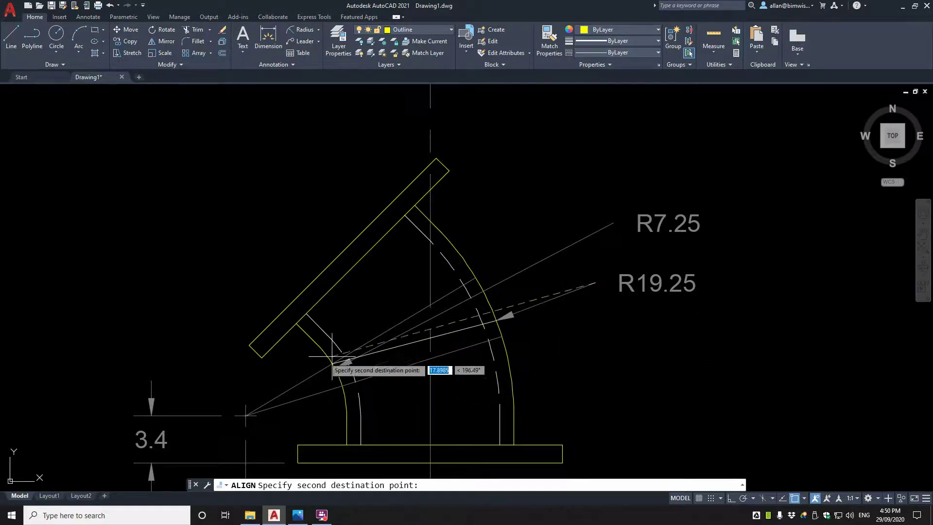
pyautogui.click(246, 414)
pyautogui.press('Return')
pyautogui.press('Return')
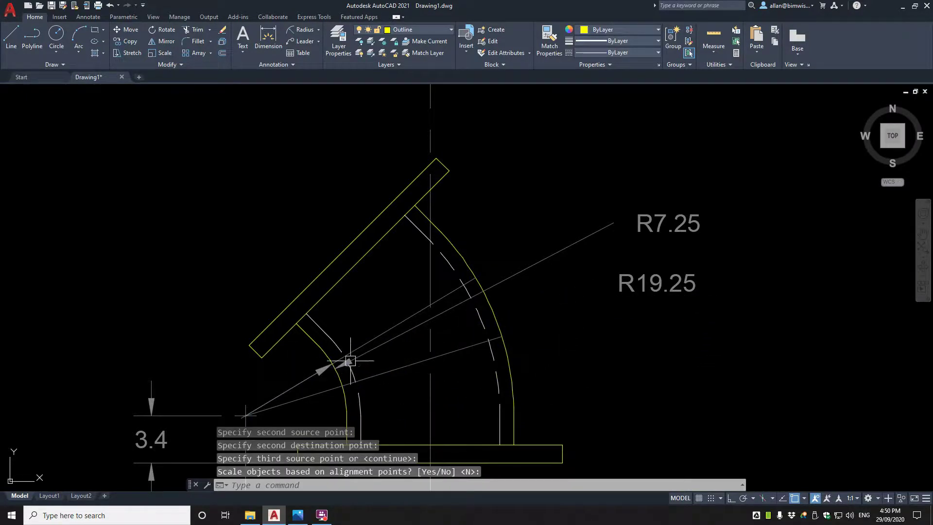
# Step: Align the R7.25 arrowhead along the lower radius line so it points outward with its tip at the outer arc
pyautogui.scroll(7, 327, 375)
pyautogui.scroll(-7, 383, 358)
pyautogui.scroll(3, 390, 370)
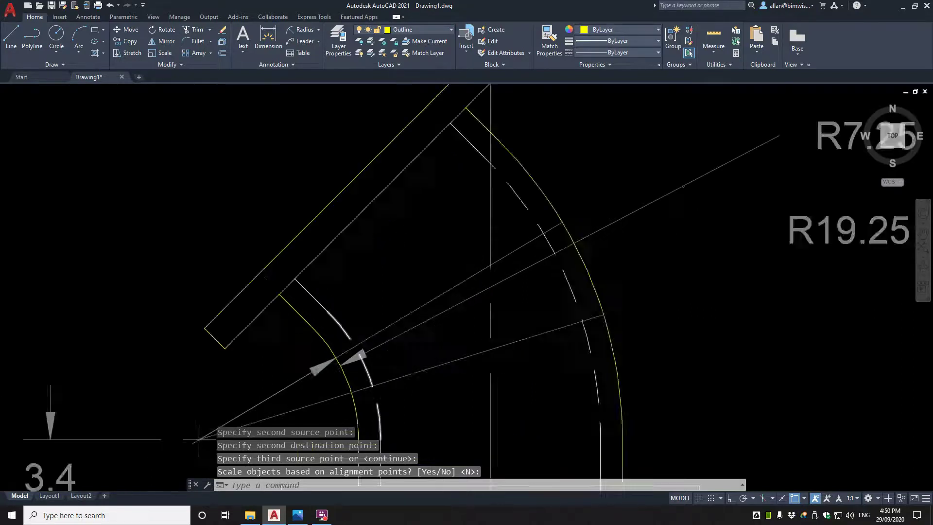
pyautogui.press('Return')
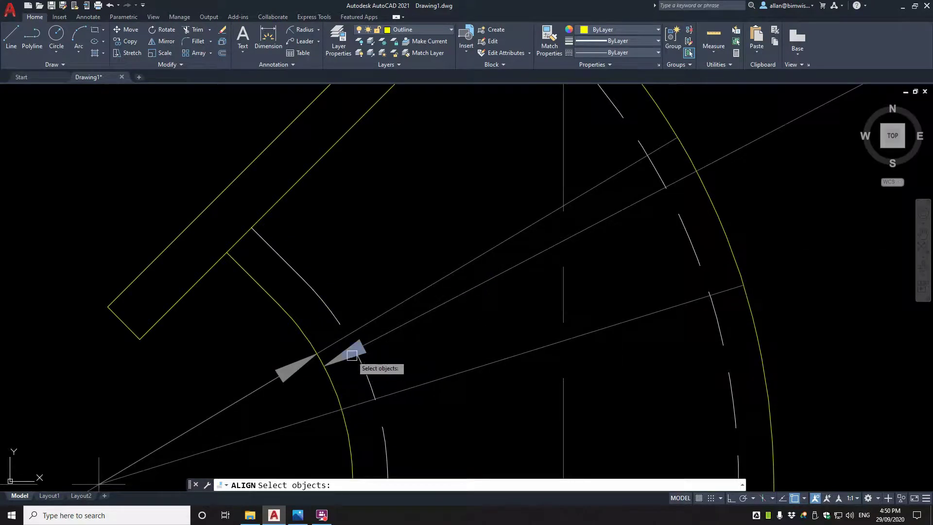
pyautogui.click(352, 355)
pyautogui.press('Return')
pyautogui.click(324, 365)
pyautogui.click(741, 287)
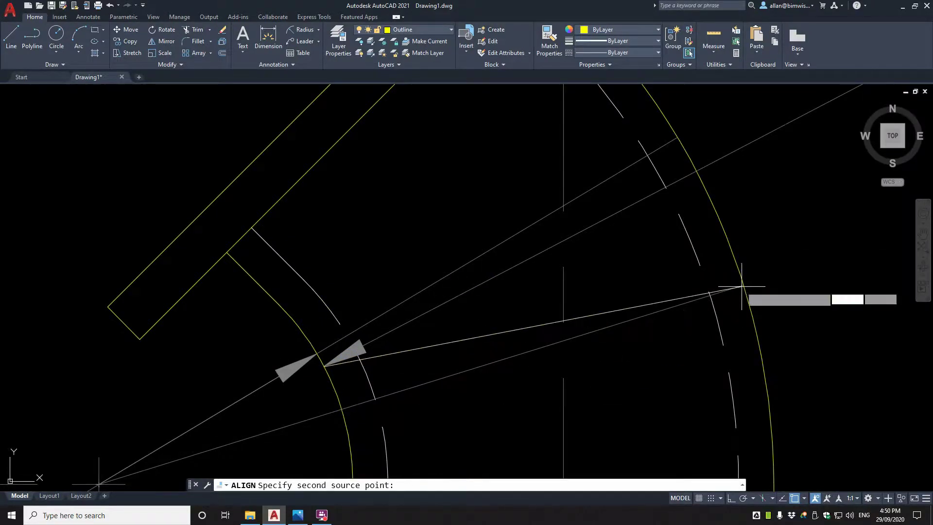
pyautogui.click(364, 344)
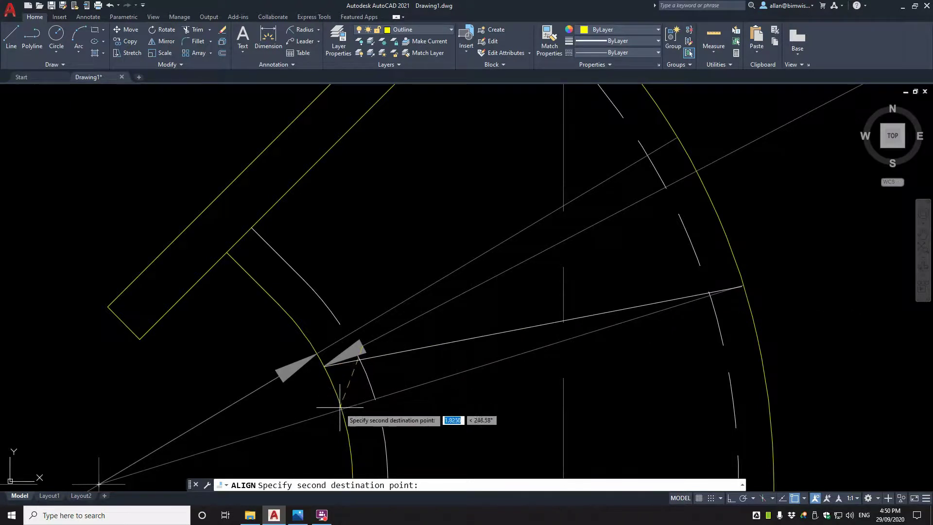
pyautogui.click(386, 394)
pyautogui.press('Return')
pyautogui.press('Return')
pyautogui.press('Return')
pyautogui.scroll(-4, 577, 294)
pyautogui.press('Escape')
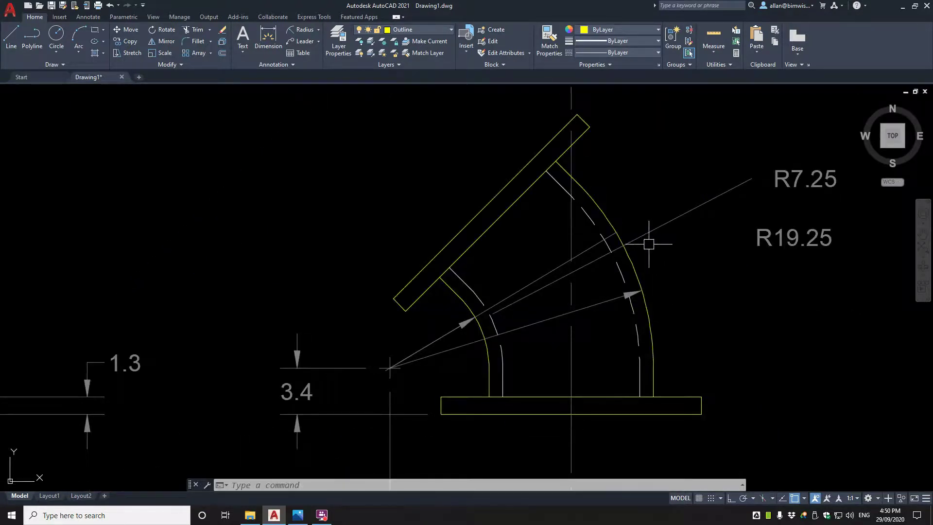
# Step: Erase the original leader line that ran from the R7.25 text across the bend
pyautogui.write('e')
pyautogui.press('Return')
pyautogui.click(658, 229)
pyautogui.press('Return')
# Step: Copy the lower radius line from the arc centre to its outer end so it extends past the outer arc
pyautogui.write('co')
pyautogui.press('Return')
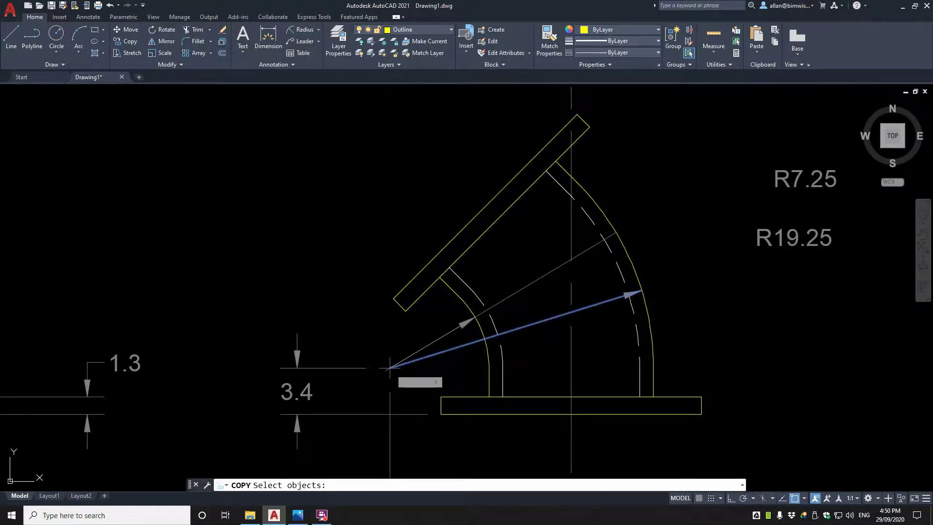
pyautogui.click(388, 368)
pyautogui.press('Return')
pyautogui.click(388, 367)
pyautogui.click(644, 288)
pyautogui.press('Escape')
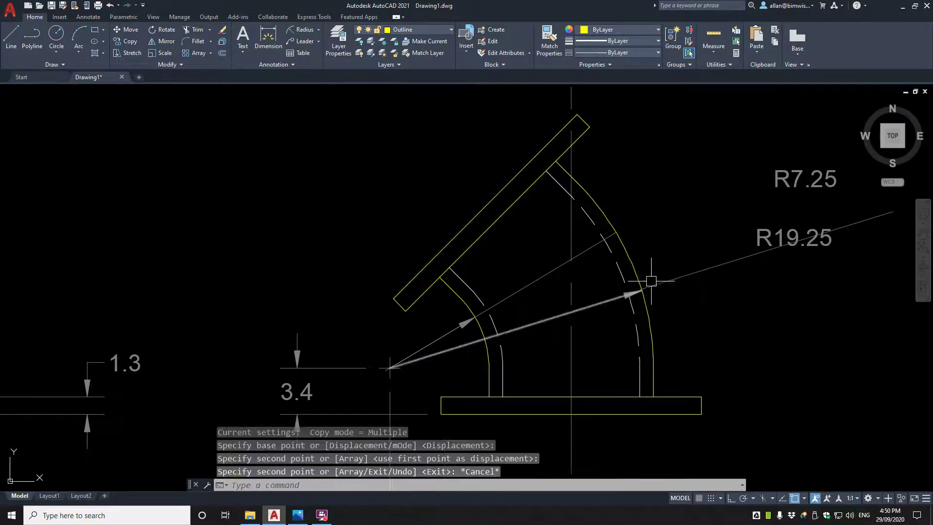
# Step: Move the copied line extension so its inner end meets the lower radius line at the outer arc
pyautogui.scroll(4, 651, 281)
pyautogui.press('Return')
pyautogui.click(644, 293)
pyautogui.press('Return')
pyautogui.click(639, 270)
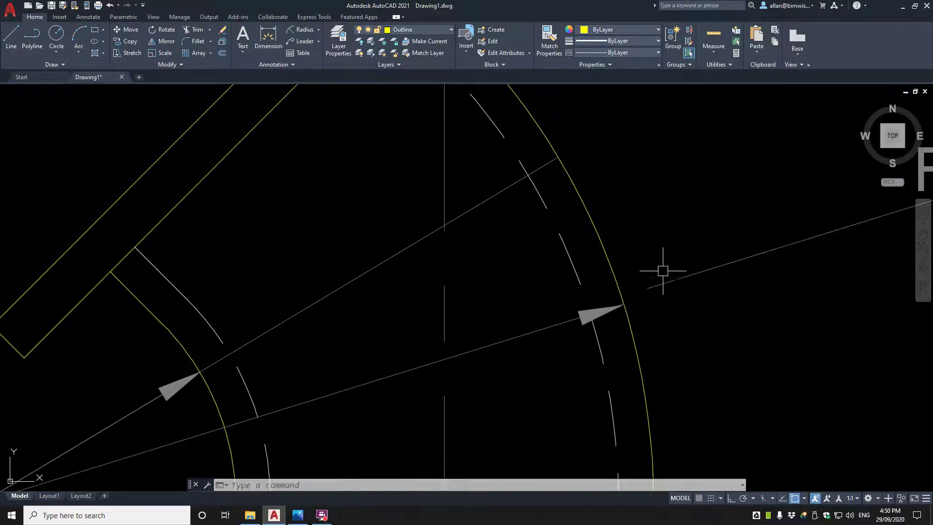
pyautogui.press('Return')
pyautogui.click(650, 288)
pyautogui.press('Return')
pyautogui.click(648, 288)
pyautogui.scroll(5, 634, 297)
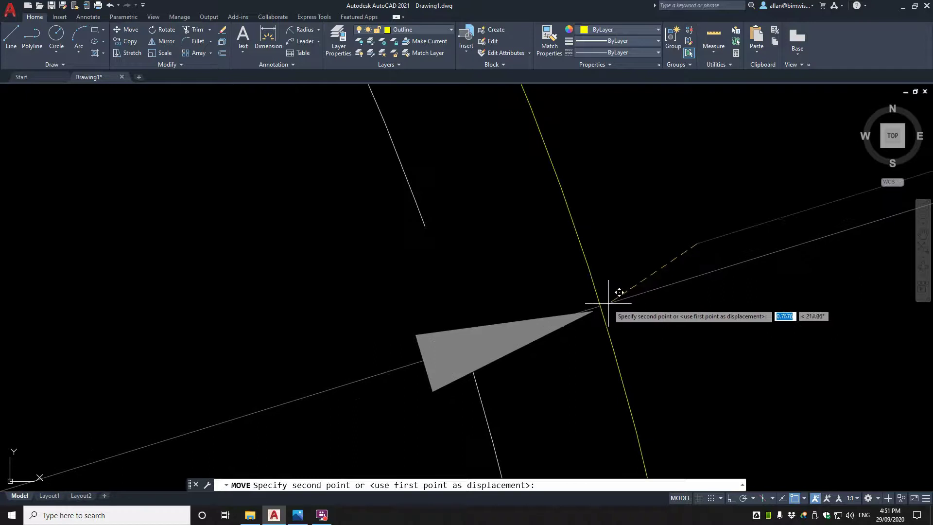
pyautogui.click(607, 309)
# Step: Move the lower arrowhead so its tip sits exactly where the radius line meets the outer arc
pyautogui.scroll(4, 590, 318)
pyautogui.write('m')
pyautogui.press('Return')
pyautogui.click(587, 313)
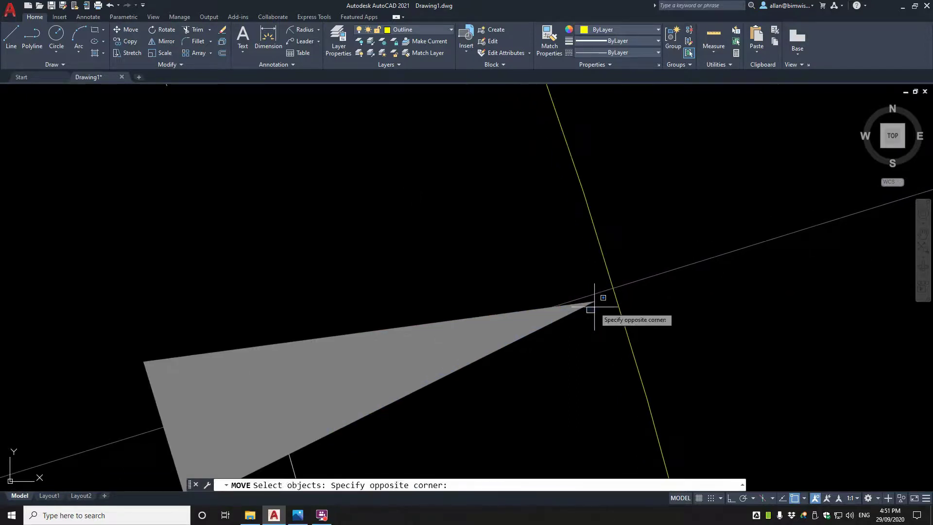
pyautogui.press('Return')
pyautogui.click(592, 301)
pyautogui.click(610, 281)
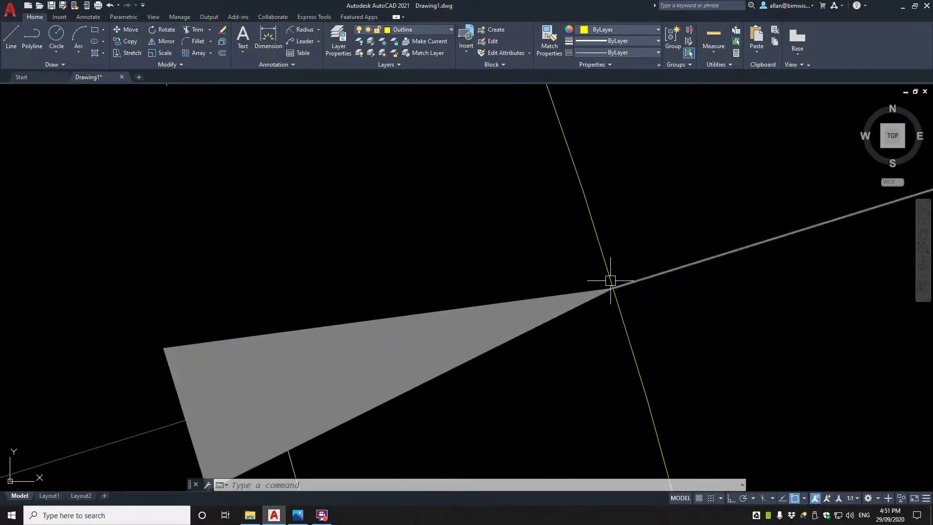
pyautogui.scroll(-5, 632, 243)
pyautogui.scroll(-5, 637, 231)
pyautogui.write('co')
pyautogui.press('Return')
pyautogui.click(553, 235)
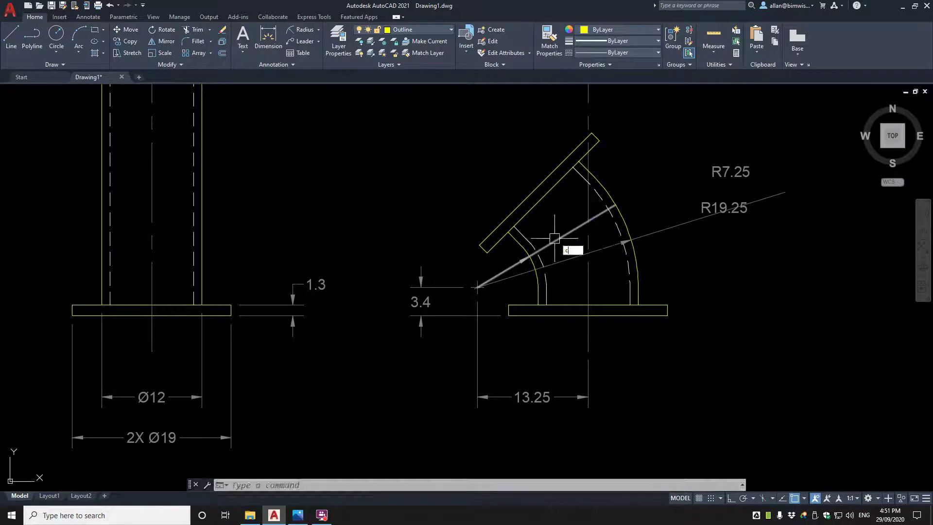
pyautogui.scroll(5, 472, 289)
pyautogui.press('Return')
pyautogui.click(486, 274)
pyautogui.scroll(4, 489, 274)
pyautogui.press('Escape')
# Step: Copy the upper radius line from its arc-centre end to its outer-arc end, extending it outward toward the R7.25 text
pyautogui.write('co')
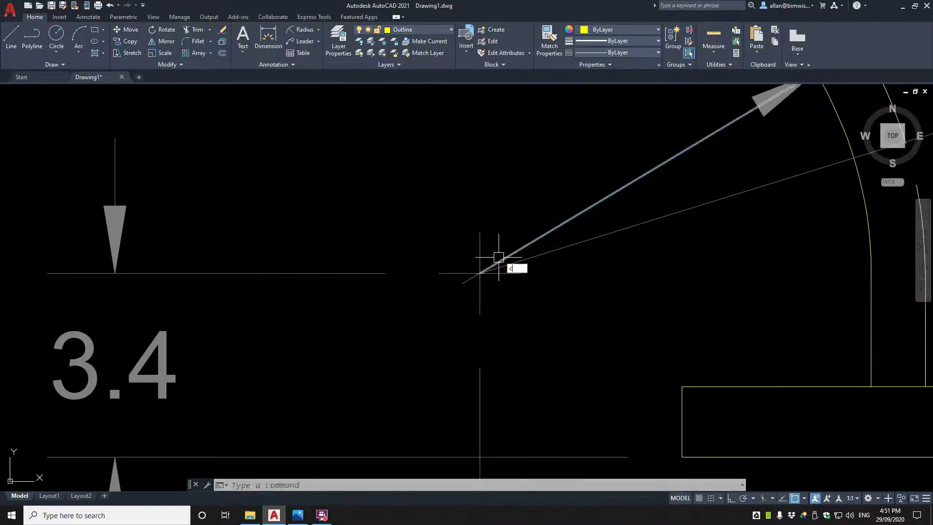
pyautogui.press('Return')
pyautogui.click(497, 259)
pyautogui.scroll(4, 484, 268)
pyautogui.press('Return')
pyautogui.click(470, 281)
pyautogui.scroll(-4, 510, 258)
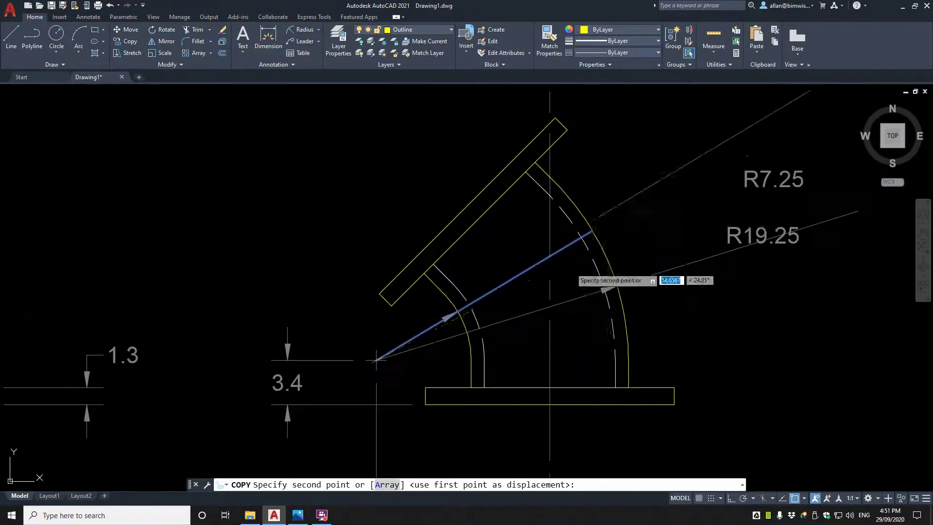
pyautogui.click(593, 229)
pyautogui.press('Escape')
# Step: Erase the short line stub that sticks out past the arc centre on the upper radius line
pyautogui.scroll(6, 404, 344)
pyautogui.click(399, 374)
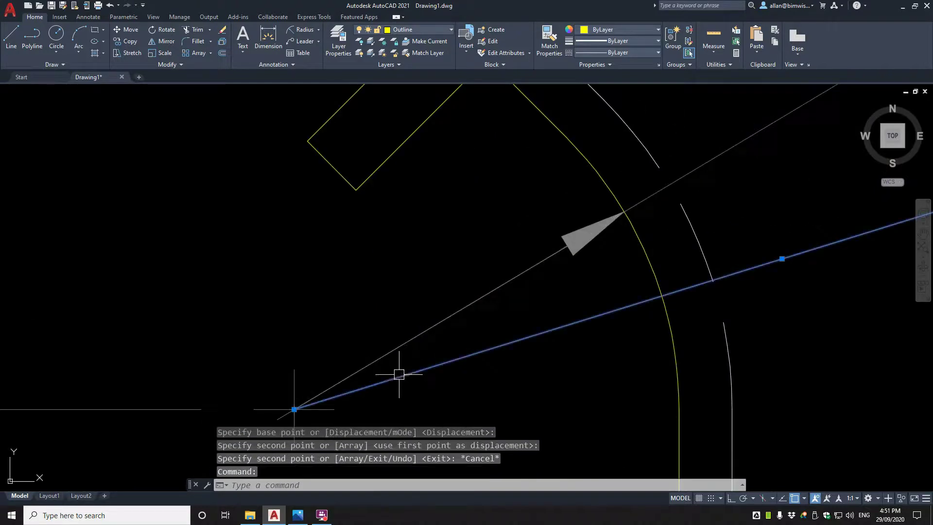
pyautogui.moveTo(325, 390); pyautogui.dragTo(373, 350, button='middle')
pyautogui.press('Escape')
pyautogui.scroll(-5, 386, 322)
pyautogui.scroll(3, 375, 323)
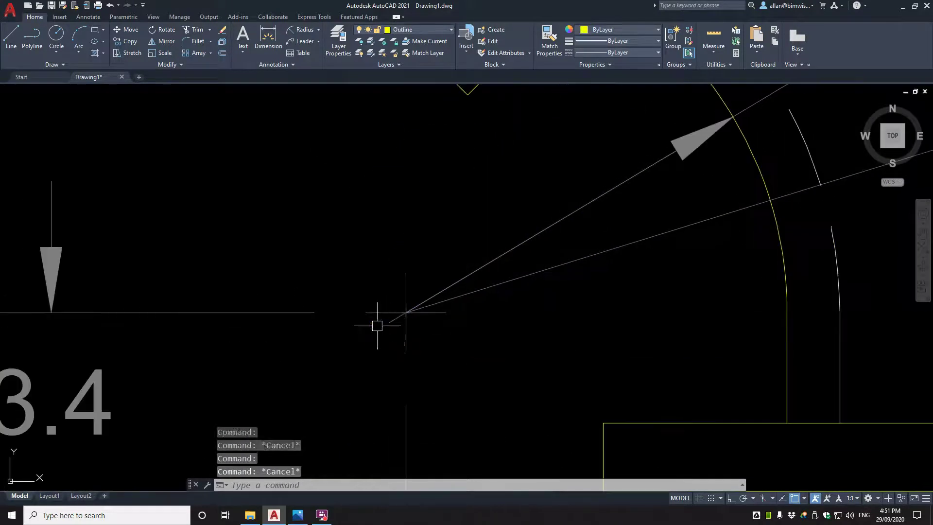
pyautogui.write('e')
pyautogui.press('Return')
pyautogui.press('Escape')
pyautogui.scroll(-6, 417, 313)
pyautogui.scroll(2, 552, 181)
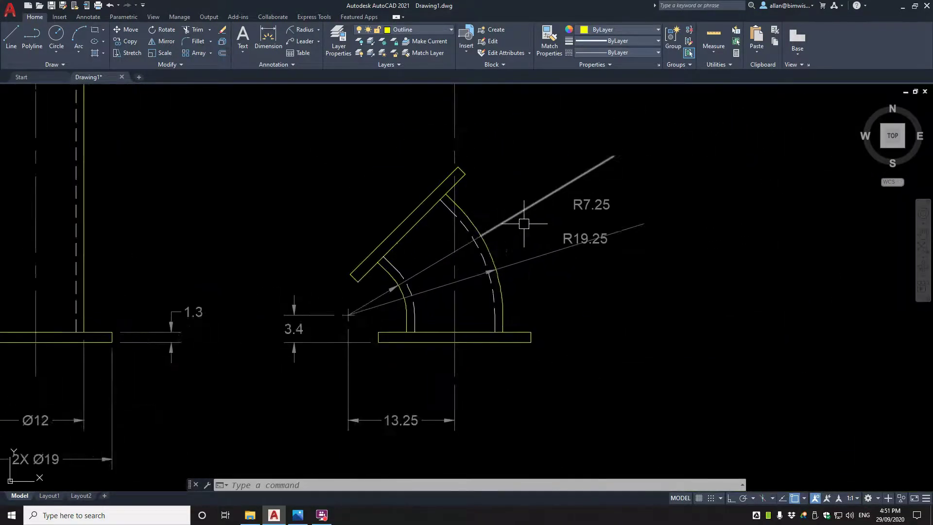
# Step: Move the R7.25 text down onto the R19.25 text so that their starting edges line up
pyautogui.scroll(2, 601, 209)
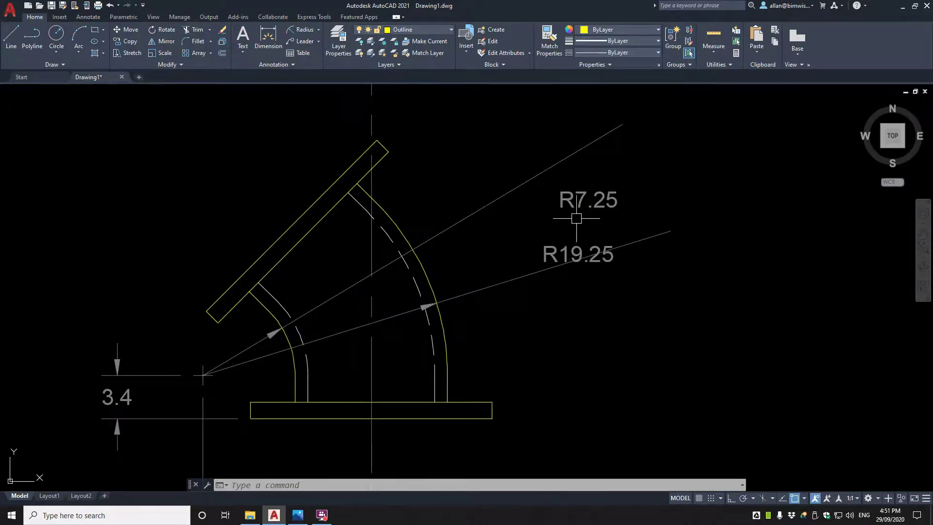
pyautogui.write('m')
pyautogui.press('Return')
pyautogui.click(564, 198)
pyautogui.press('Return')
pyautogui.click(561, 193)
pyautogui.click(543, 246)
pyautogui.press('Return')
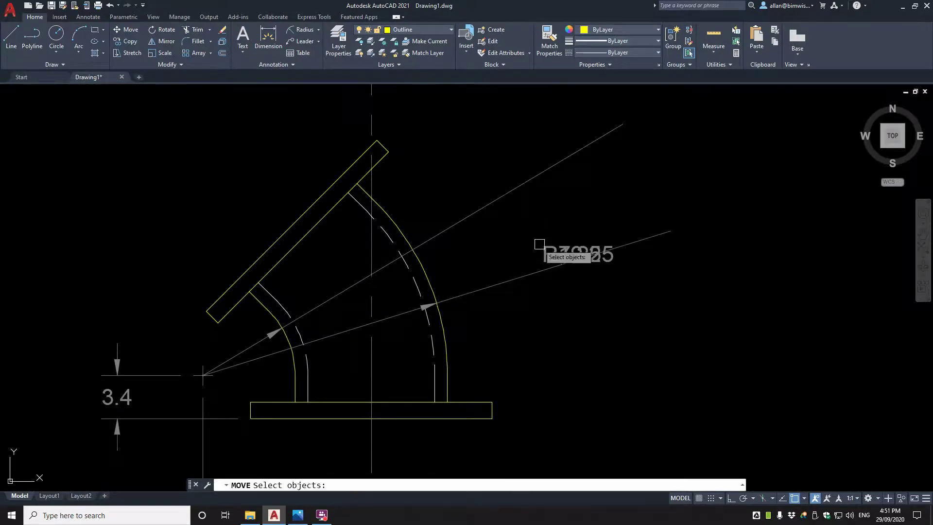
pyautogui.click(598, 281)
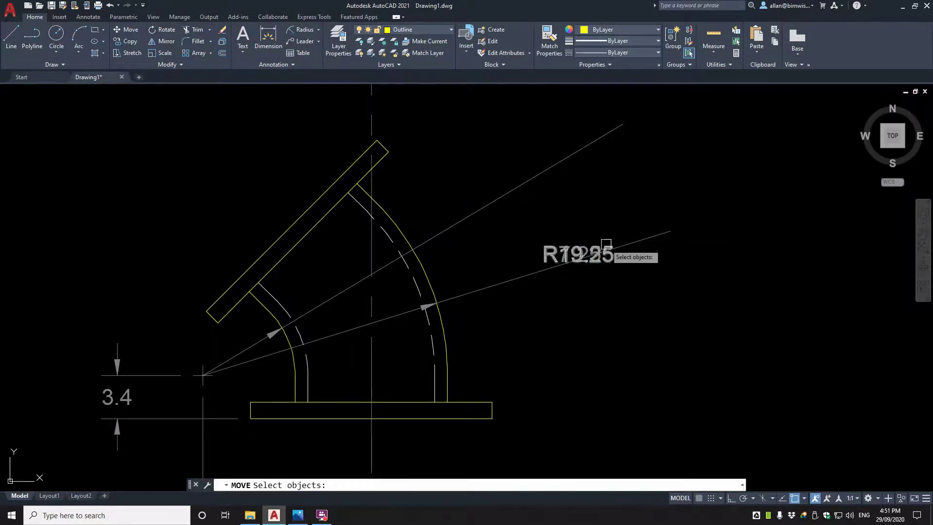
pyautogui.press('space')
pyautogui.click(641, 274)
pyautogui.press('Escape')
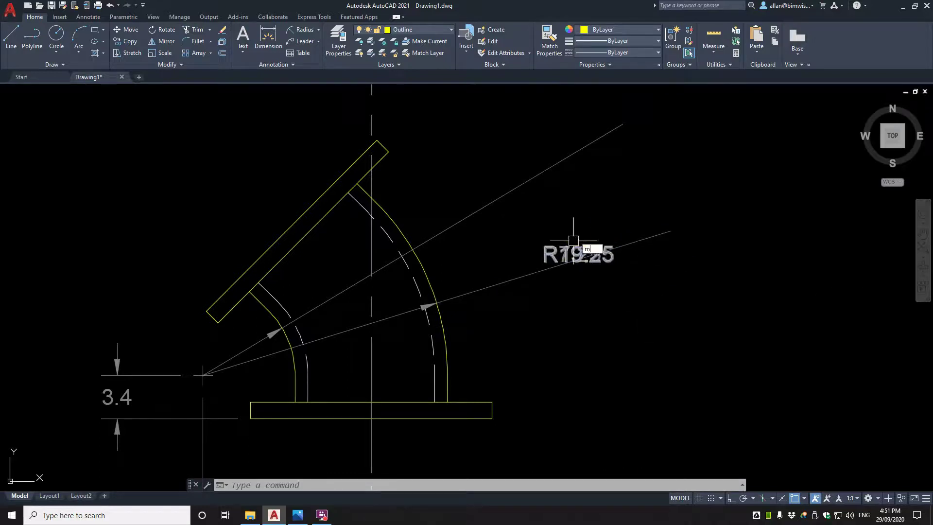
# Step: Move the R7.25 text straight up with ortho on, keeping it aligned above the R19.25 text
pyautogui.press('space')
pyautogui.press('space')
pyautogui.click(614, 207)
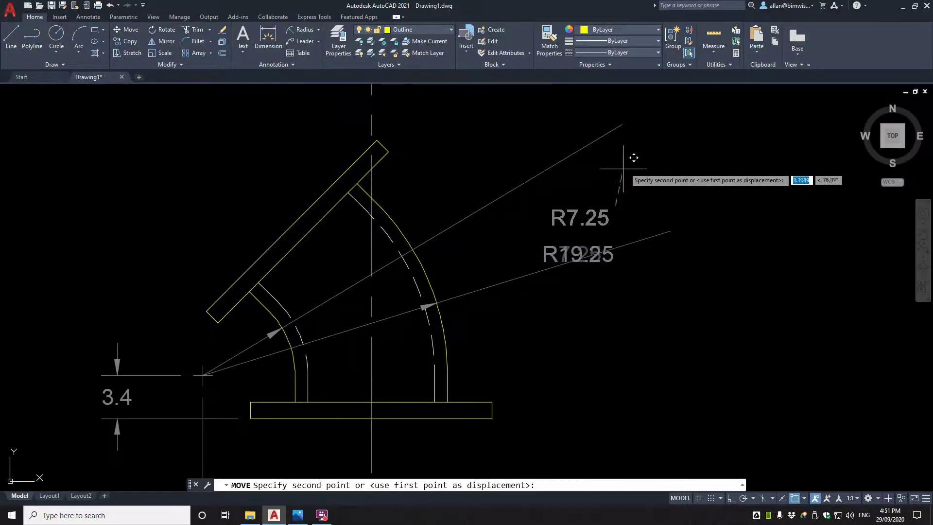
pyautogui.press('F8')
pyautogui.click(629, 159)
pyautogui.scroll(-3, 538, 261)
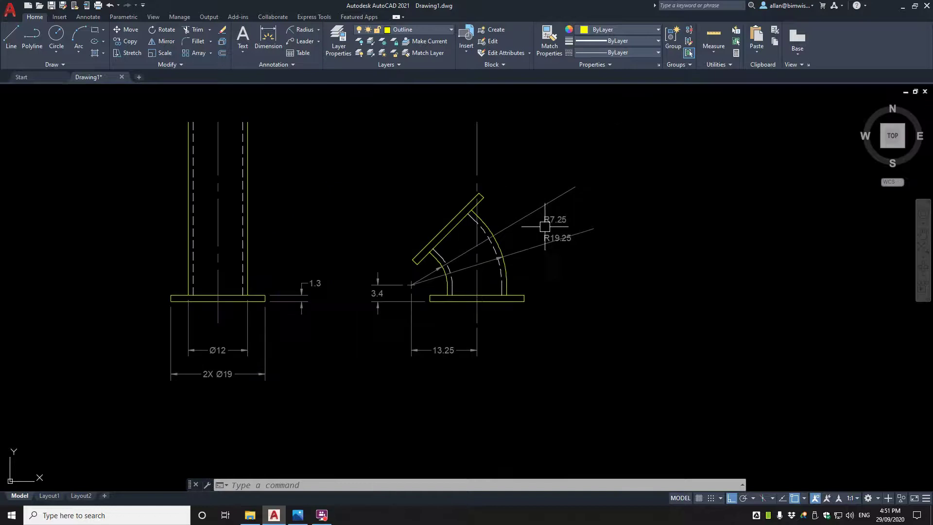
# Step: Draw a horizontal line from just before the R7.25 text, at its mid-height, across the upper radius line
pyautogui.scroll(5, 537, 217)
pyautogui.write('l')
pyautogui.press('space')
pyautogui.scroll(4, 547, 216)
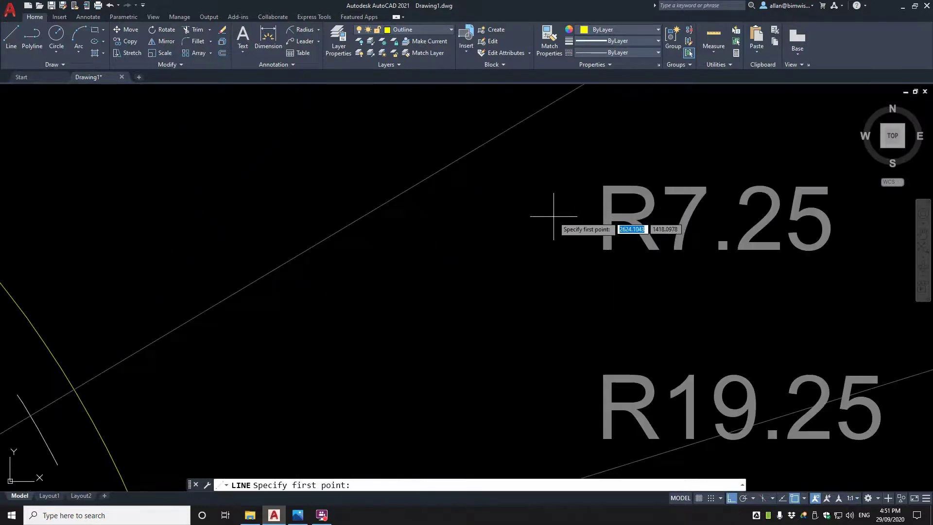
pyautogui.click(552, 218)
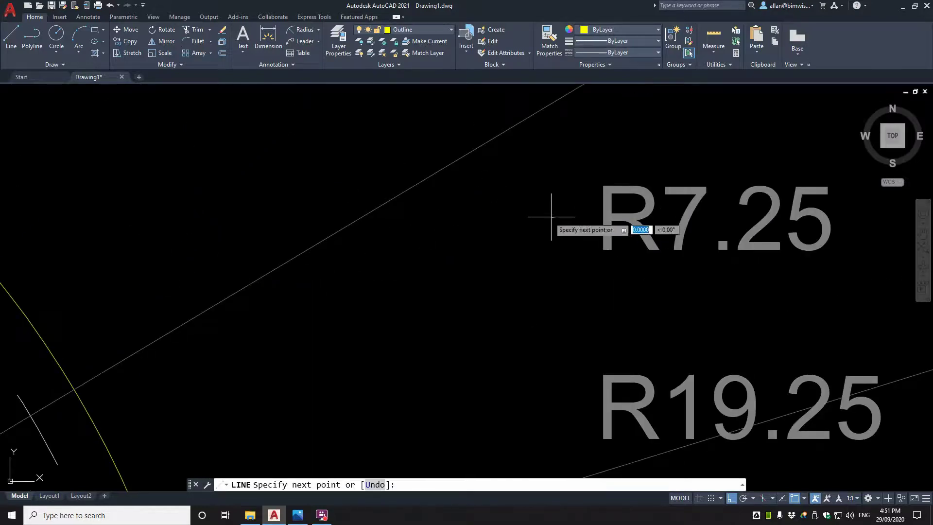
pyautogui.click(309, 204)
pyautogui.press('space')
pyautogui.scroll(-3, 373, 211)
pyautogui.press('space')
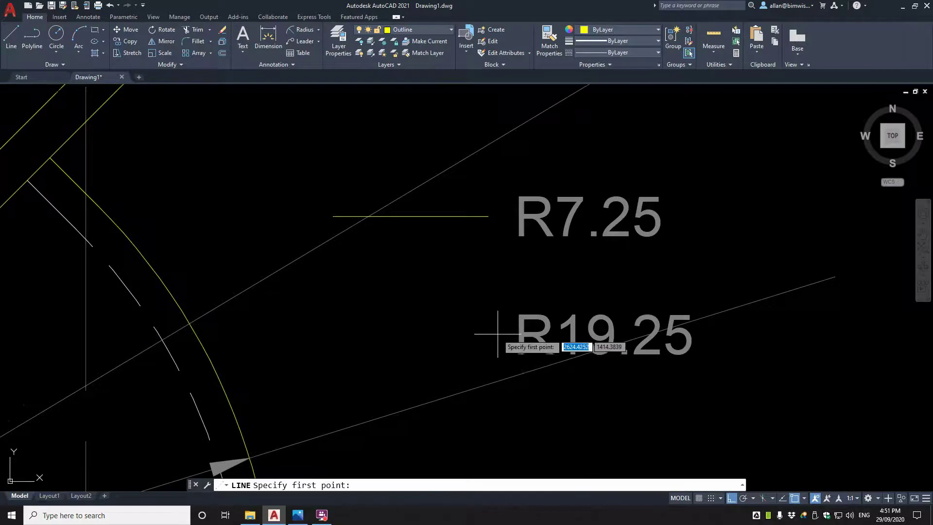
pyautogui.press('Escape')
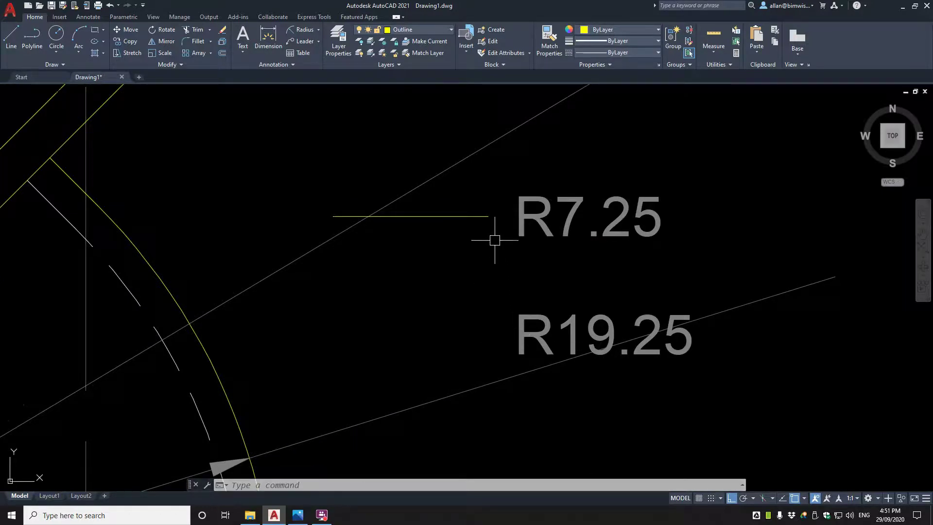
# Step: Fillet the R7.25 radius line with the horizontal landing beside its text so they meet in a corner
pyautogui.write('f')
pyautogui.press('space')
pyautogui.click(332, 238)
pyautogui.click(406, 216)
pyautogui.press('Escape')
# Step: Match the R7.25 horizontal landing's properties to those of its radius line
pyautogui.write('m')
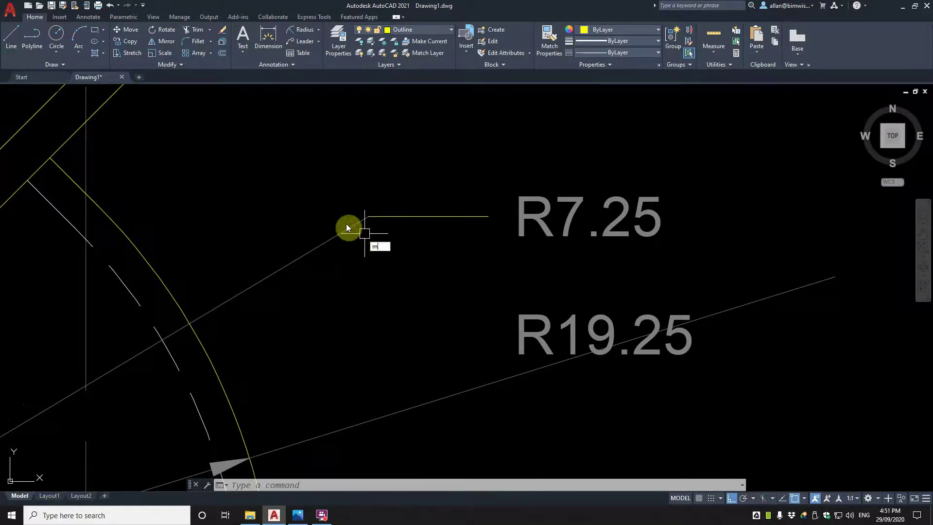
pyautogui.write('a')
pyautogui.press('space')
pyautogui.click(362, 223)
pyautogui.click(395, 216)
pyautogui.press('Escape')
# Step: Copy the R7.25 horizontal landing down to the same position beside the R19.25 text
pyautogui.write('co')
pyautogui.click(475, 217)
pyautogui.press('space')
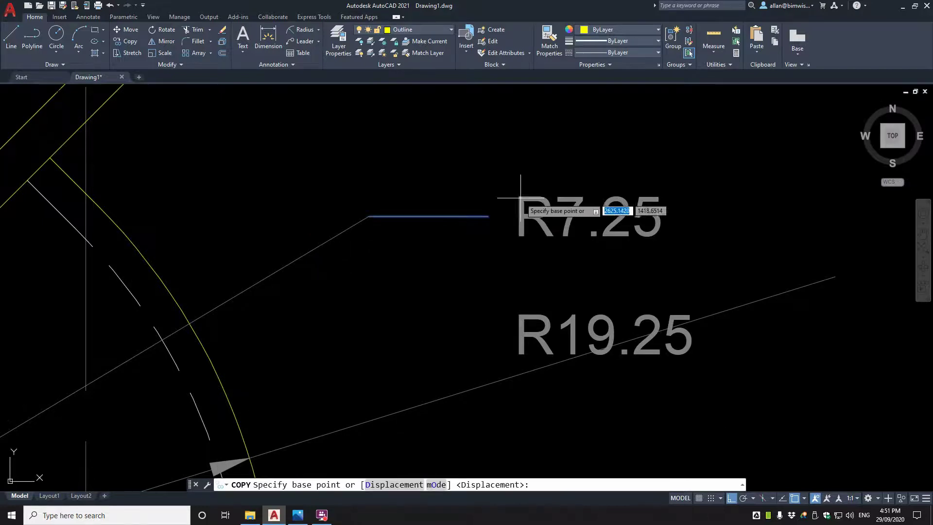
pyautogui.click(518, 195)
pyautogui.click(518, 314)
pyautogui.press('Escape')
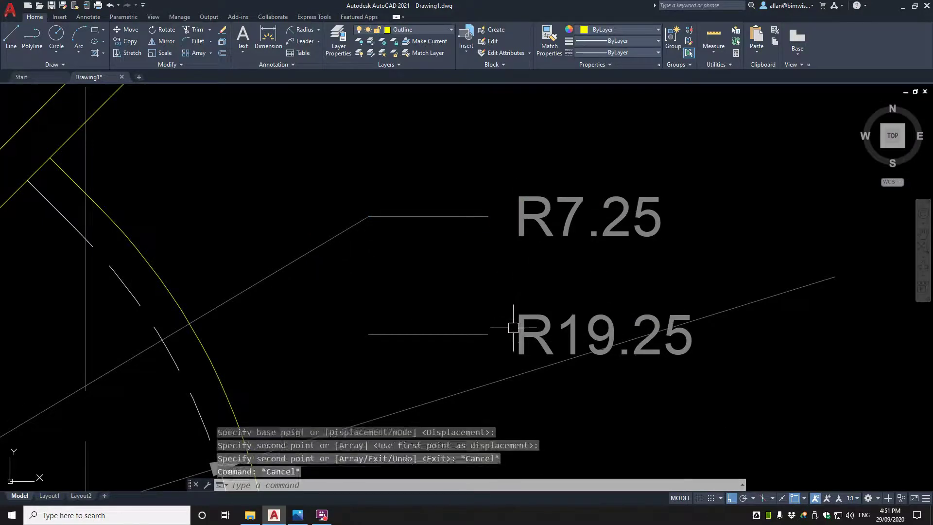
pyautogui.write('m')
pyautogui.press('Return')
pyautogui.click(526, 307)
pyautogui.press('Escape')
# Step: Draw a vertical helper line from the inner end of the R19.25 landing down across its radius line
pyautogui.write('l')
pyautogui.press('space')
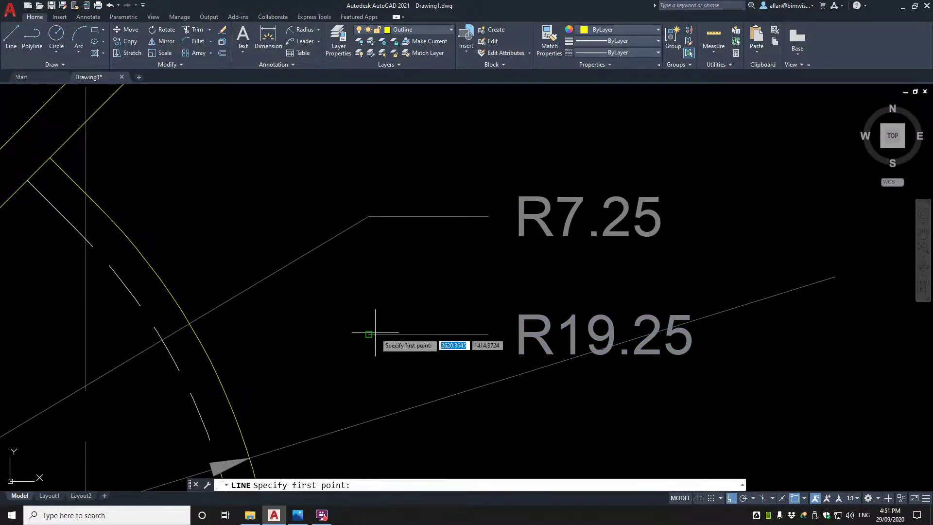
pyautogui.click(371, 333)
pyautogui.scroll(-6, 378, 364)
pyautogui.click(383, 401)
pyautogui.press('Escape')
# Step: Move the R19.25 text and landing down to where the helper line crosses the radius line, and delete the helper line
pyautogui.write('m')
pyautogui.press('space')
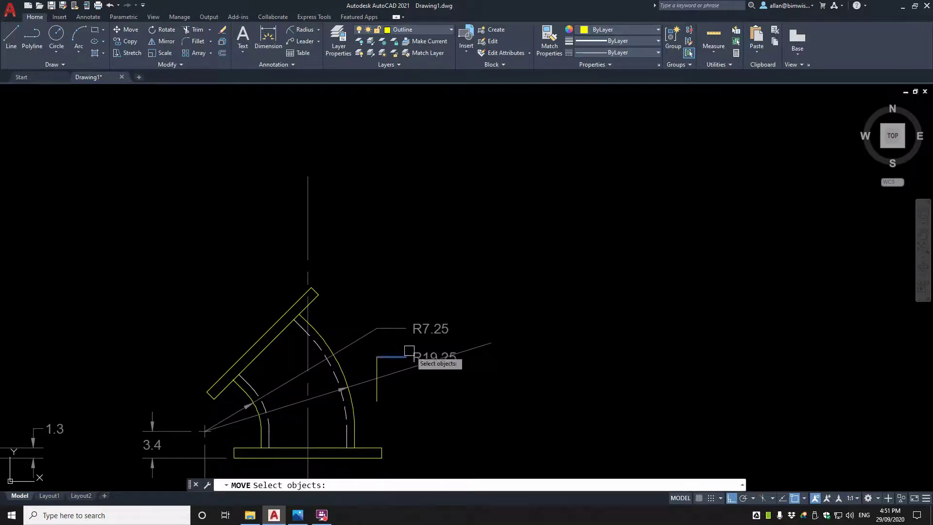
pyautogui.click(382, 355)
pyautogui.press('space')
pyautogui.click(377, 357)
pyautogui.click(377, 378)
pyautogui.click(377, 367)
pyautogui.press('Delete')
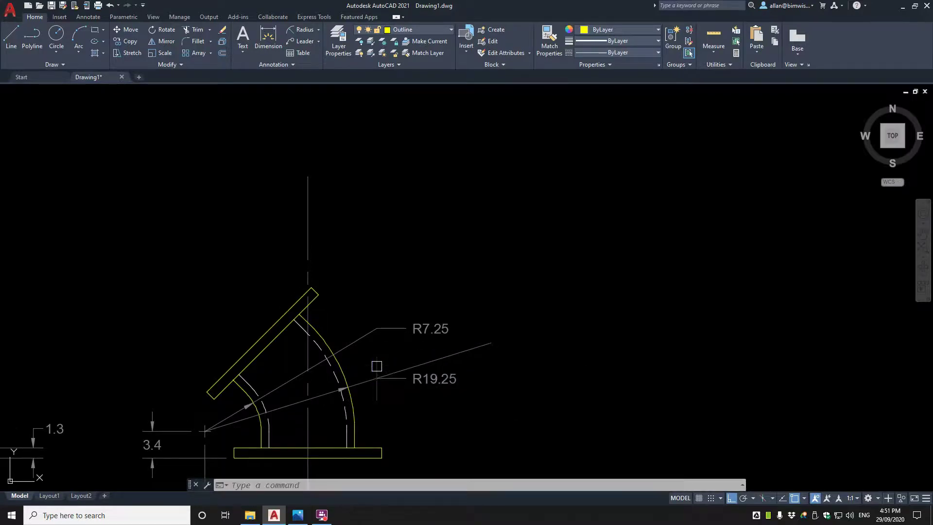
# Step: Trim the R19.25 radius line where it extends past its horizontal landing
pyautogui.scroll(5, 391, 376)
pyautogui.write('tr')
pyautogui.press('space')
pyautogui.click(396, 367)
pyautogui.press('space')
pyautogui.scroll(-6, 407, 367)
pyautogui.scroll(4, 411, 368)
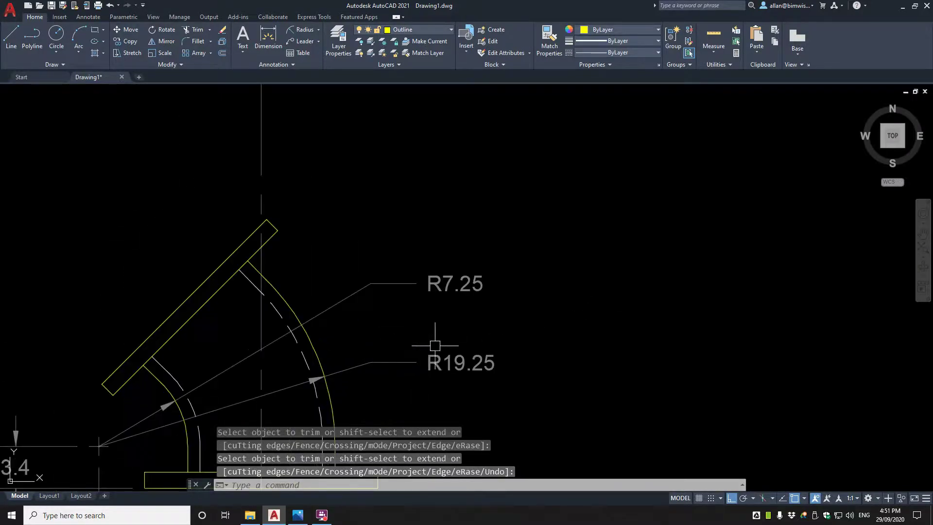
pyautogui.moveTo(424, 324); pyautogui.dragTo(551, 262, button='middle')
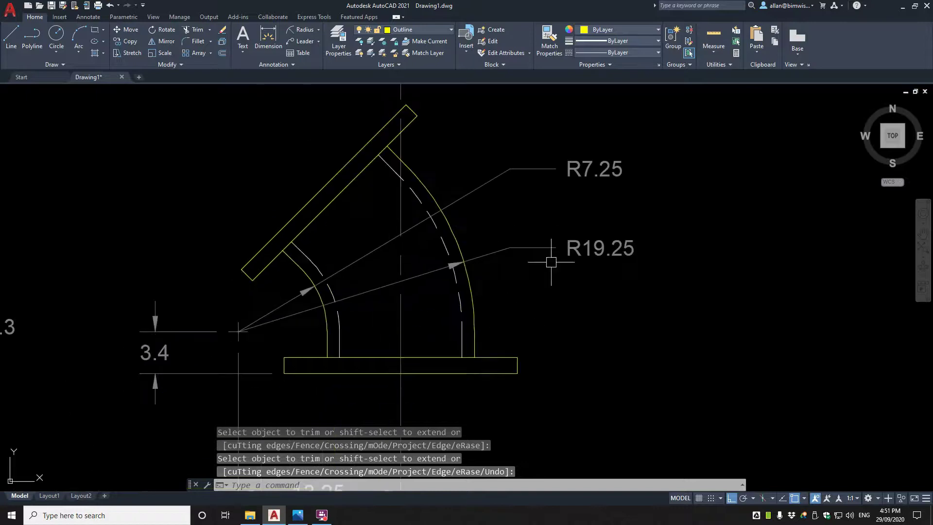
# Step: Examine the elbow's reference picture SfhcEm2_d.jpg for the side view's dimensions and compare them with the drawing
pyautogui.click(297, 514)
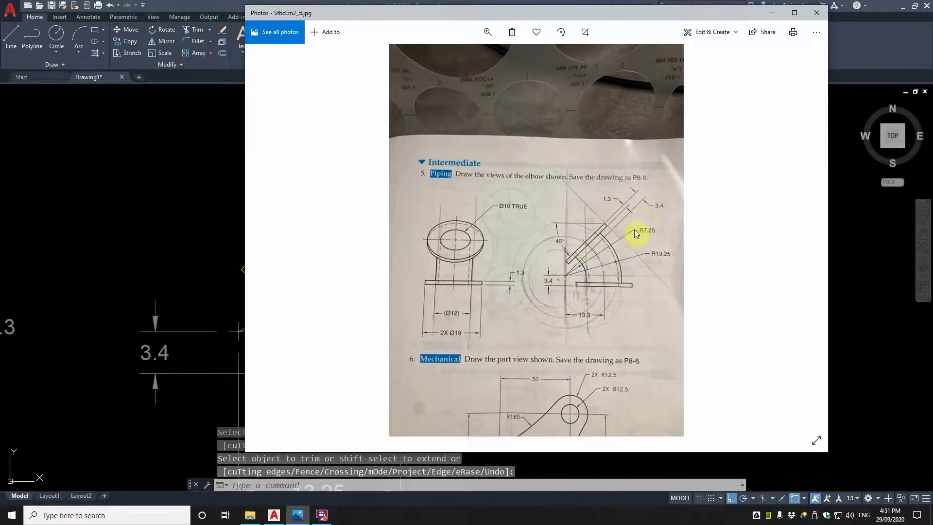
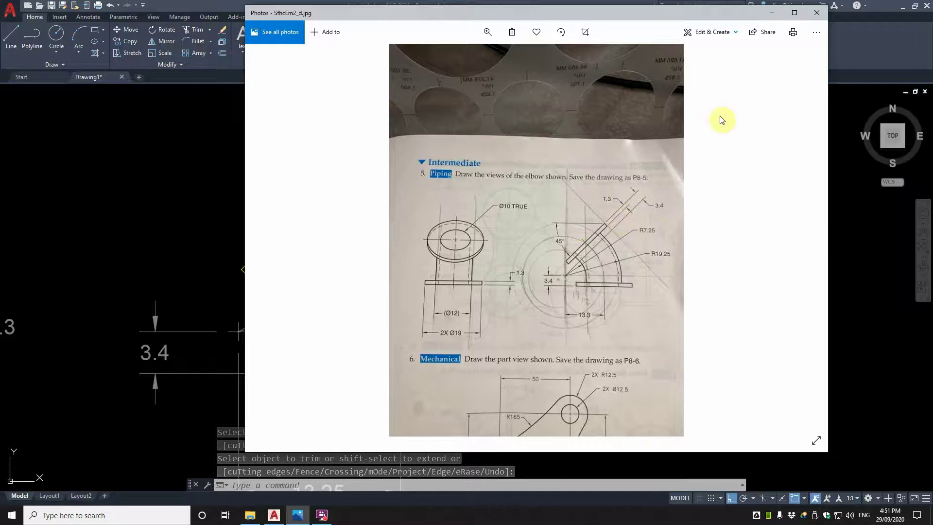
pyautogui.click(772, 13)
pyautogui.scroll(-2, 520, 126)
pyautogui.moveTo(521, 126); pyautogui.dragTo(535, 255, button='middle')
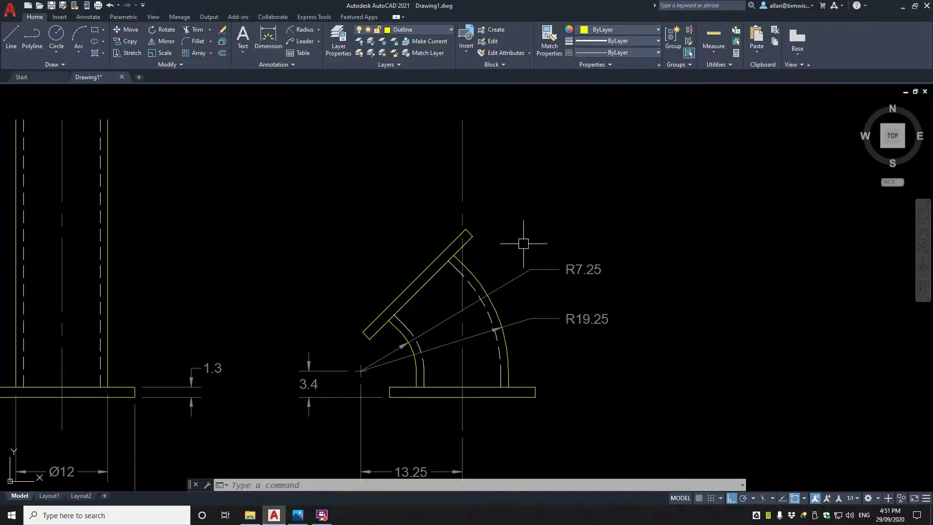
pyautogui.click(300, 515)
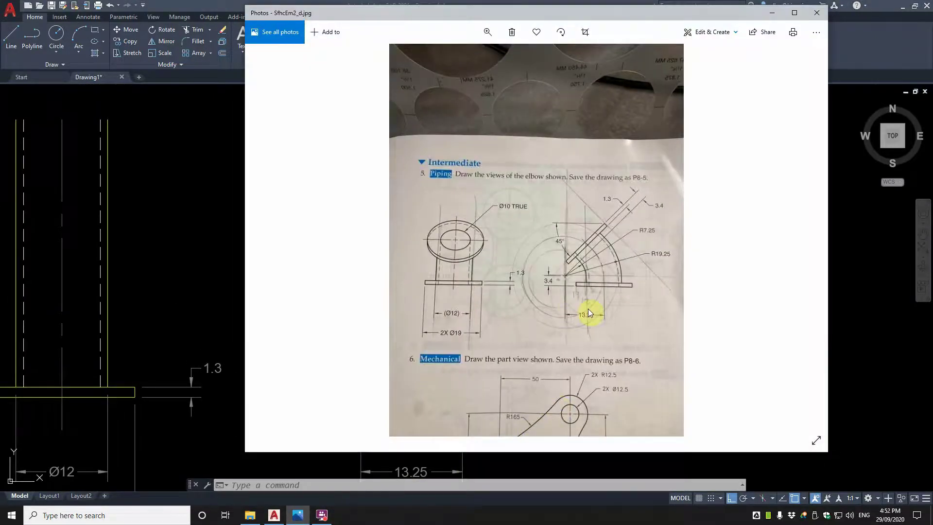
pyautogui.click(772, 12)
pyautogui.scroll(5, 480, 225)
pyautogui.scroll(-5, 471, 232)
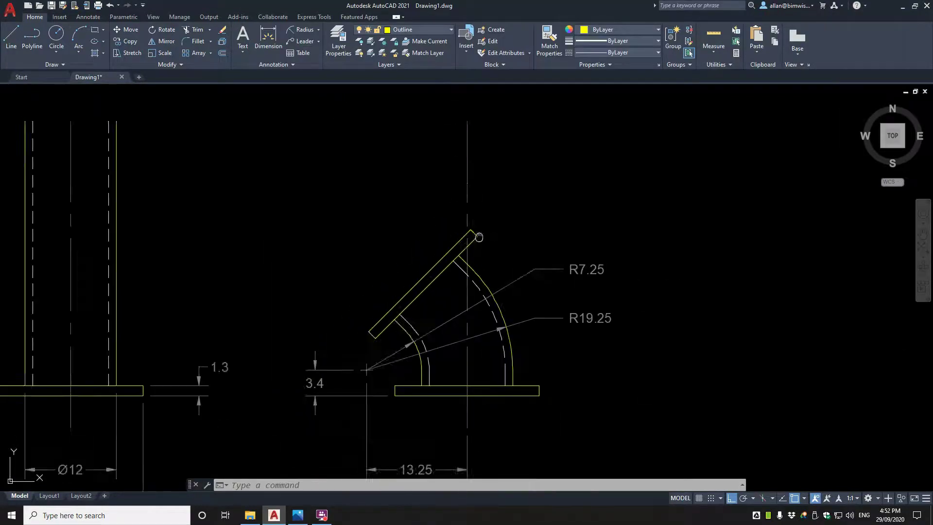
# Step: Add an aligned dimension to the thickness of the angled flange at its upper end
pyautogui.scroll(2, 515, 129)
pyautogui.click(318, 30)
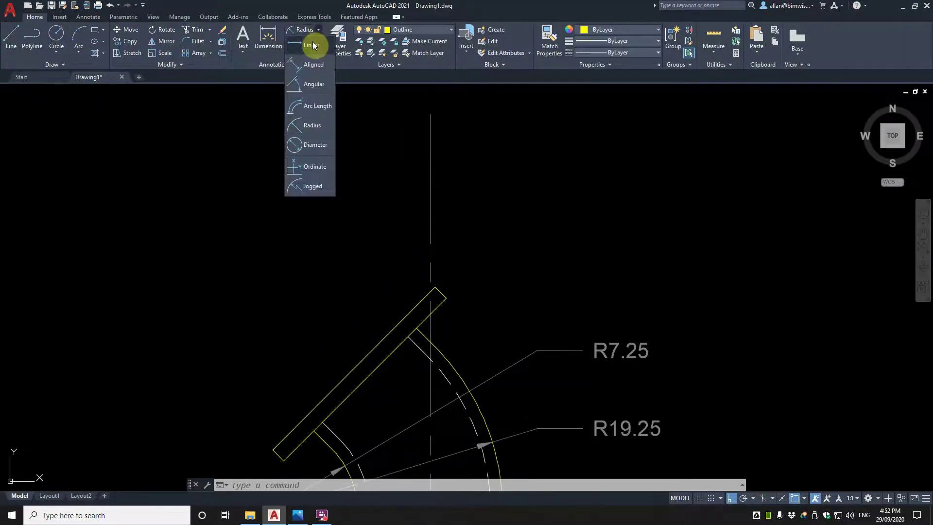
pyautogui.click(316, 69)
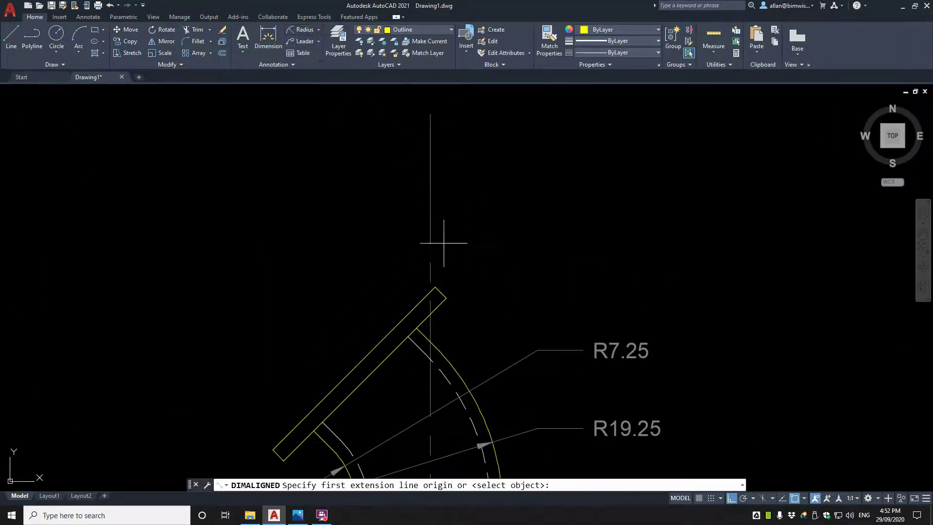
pyautogui.press('Return')
pyautogui.click(434, 292)
pyautogui.click(546, 209)
# Step: Try to stretch the aligned dimension's lower extension origin away from the flange, and remove the dimension
pyautogui.scroll(-5, 545, 209)
pyautogui.click(536, 219)
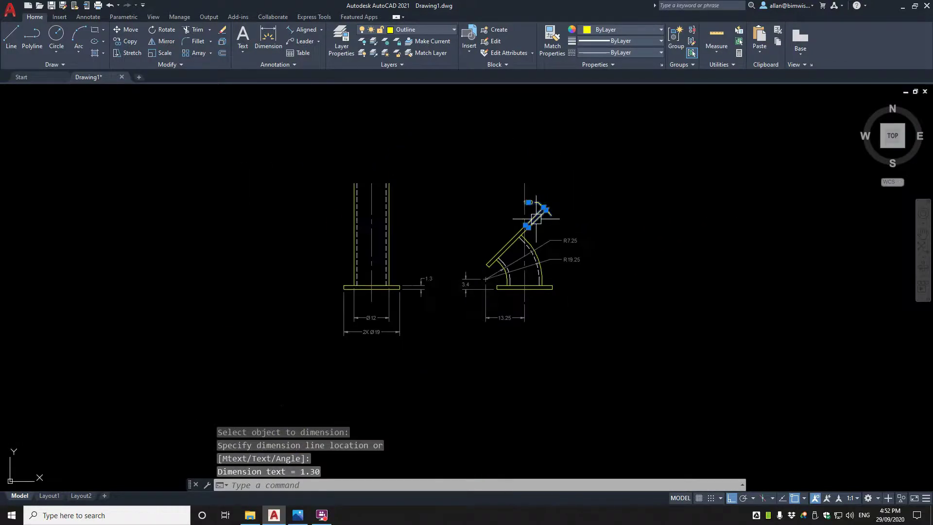
pyautogui.scroll(5, 545, 202)
pyautogui.click(501, 232)
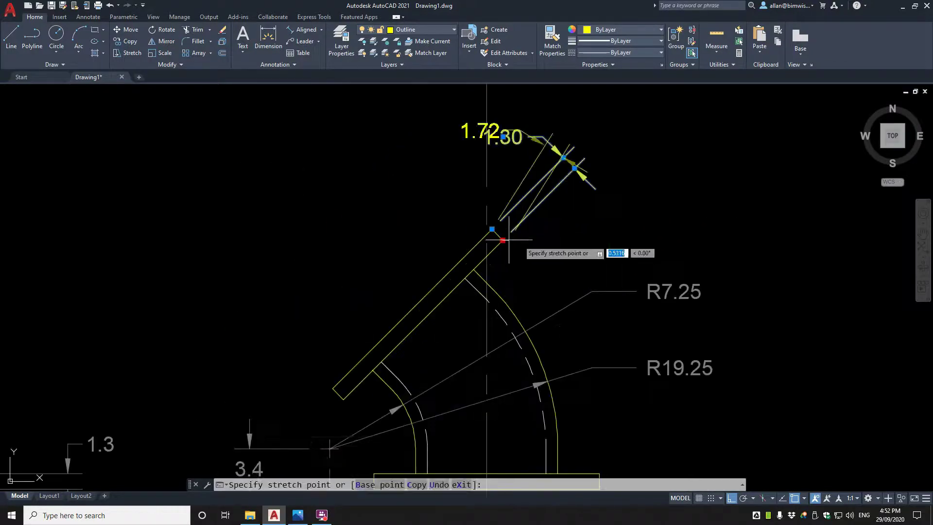
pyautogui.click(560, 228)
pyautogui.press('Escape')
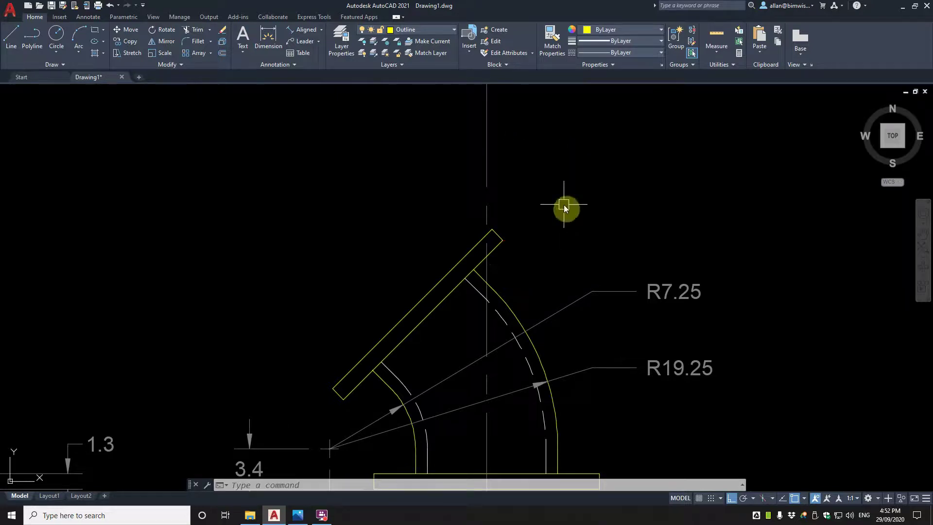
# Step: Try aligning the UCS to the angled flange's short end edge, and reset it to World
pyautogui.write('ucs')
pyautogui.press('Return')
pyautogui.write('ob')
pyautogui.press('Return')
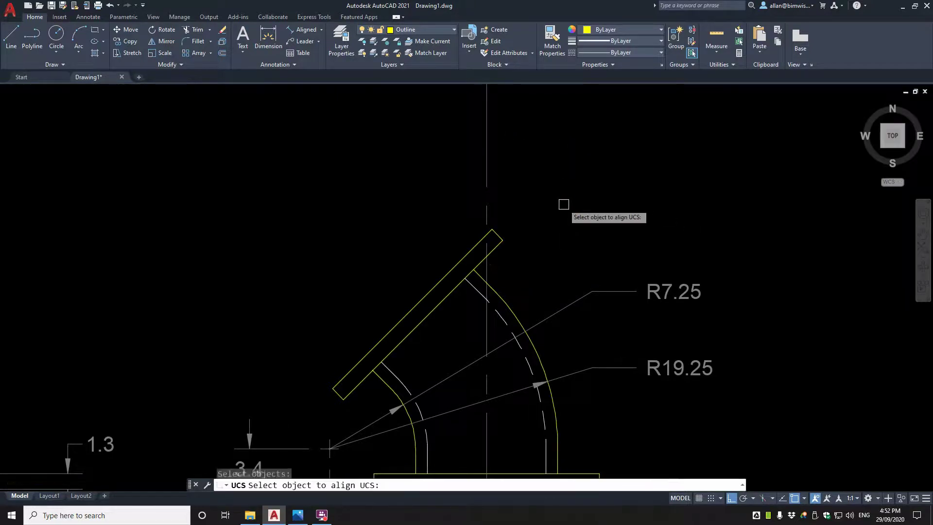
pyautogui.click(500, 237)
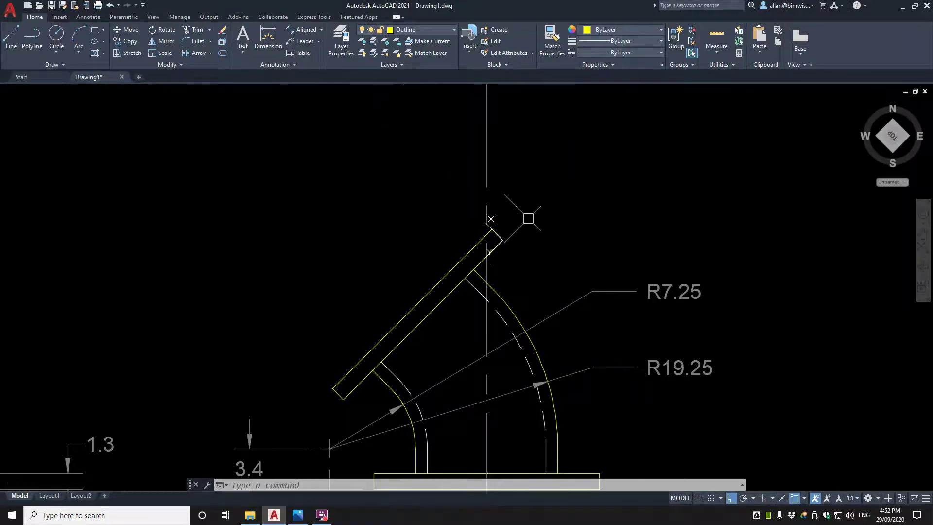
pyautogui.write('ucs')
pyautogui.press('Return')
pyautogui.press('Return')
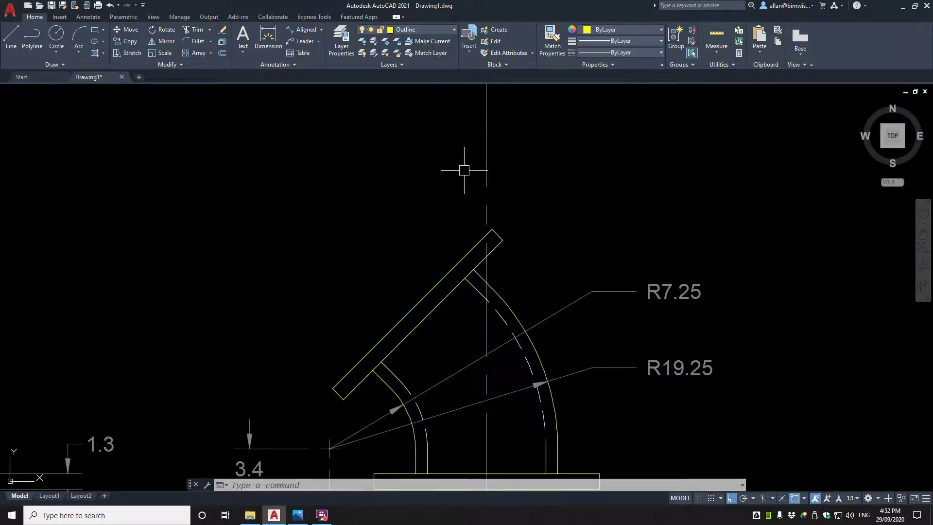
# Step: Align the UCS to an edge of the angled flange with the Object option
pyautogui.write('ucs')
pyautogui.press('Return')
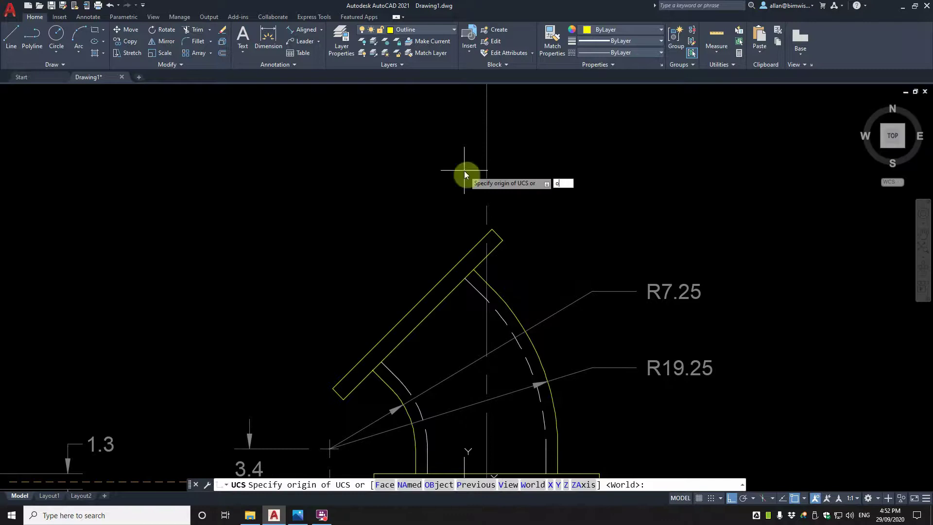
pyautogui.write('ob')
pyautogui.press('Return')
pyautogui.click(496, 236)
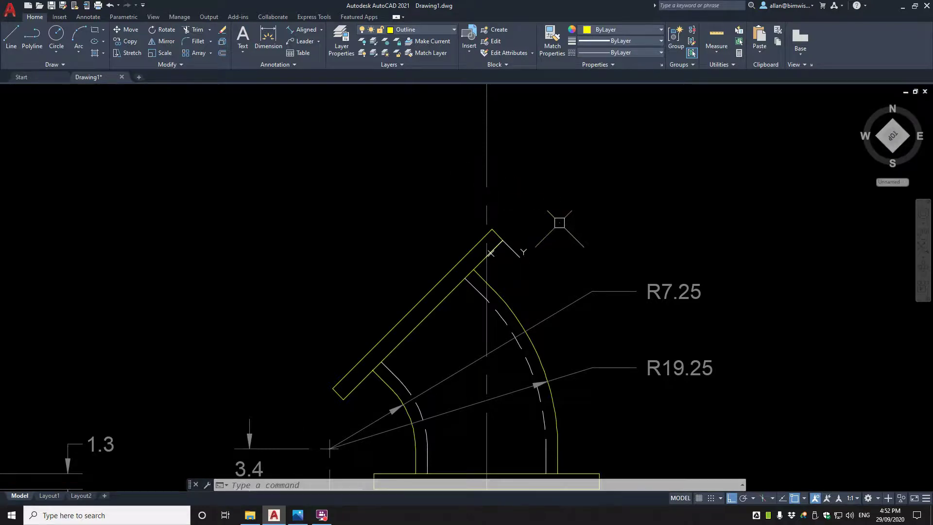
# Step: Rotate the aligned UCS by -90 degrees about its Z axis
pyautogui.press('Return')
pyautogui.write('z')
pyautogui.press('Return')
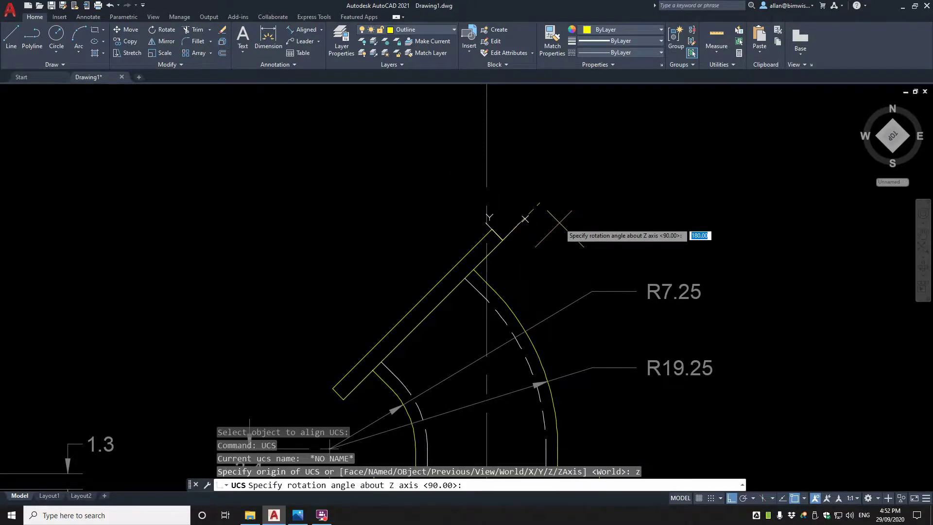
pyautogui.write('-90')
pyautogui.press('Return')
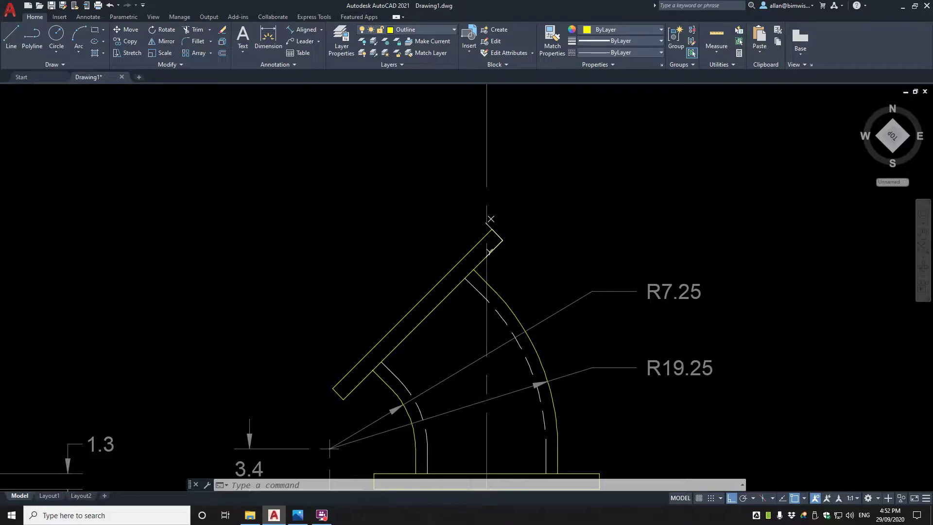
pyautogui.press('Return')
pyautogui.click(549, 232)
pyautogui.press('Return')
pyautogui.click(273, 47)
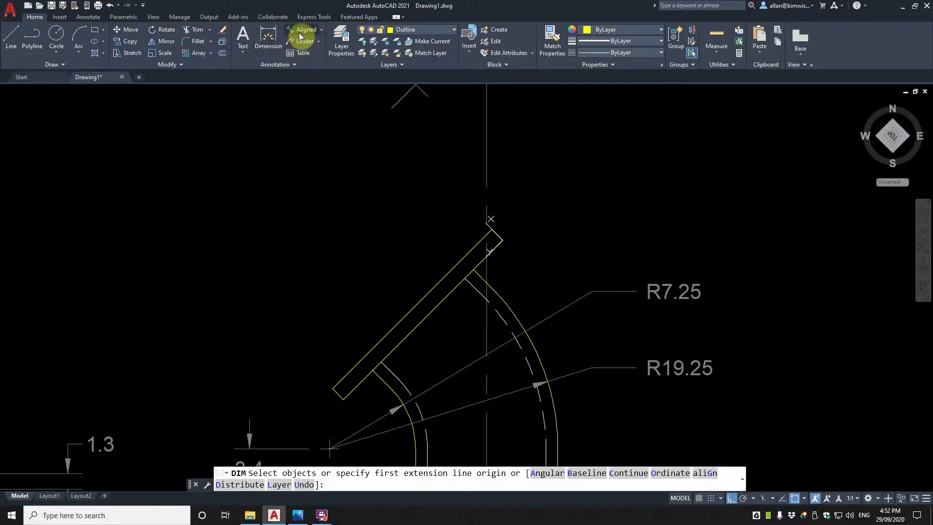
pyautogui.rightClick(501, 237)
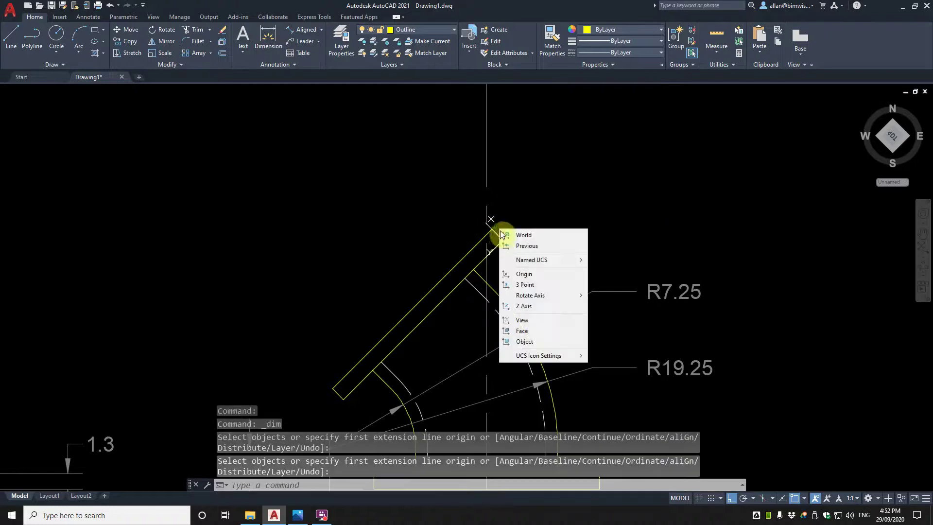
pyautogui.click(307, 30)
pyautogui.click(319, 32)
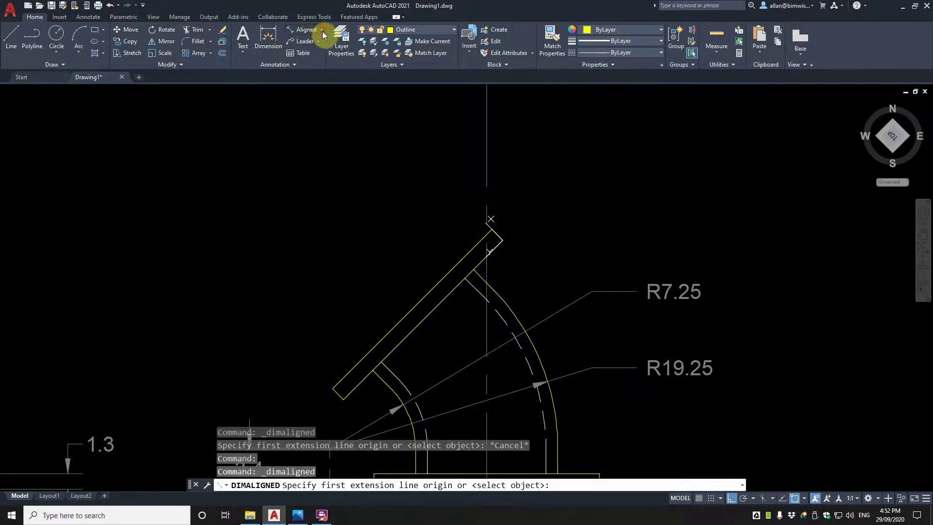
# Step: Add a linear dimension to the angled flange's end thickness, placed beyond the flange's upper end
pyautogui.click(321, 30)
pyautogui.click(313, 64)
pyautogui.press('Return')
pyautogui.click(494, 233)
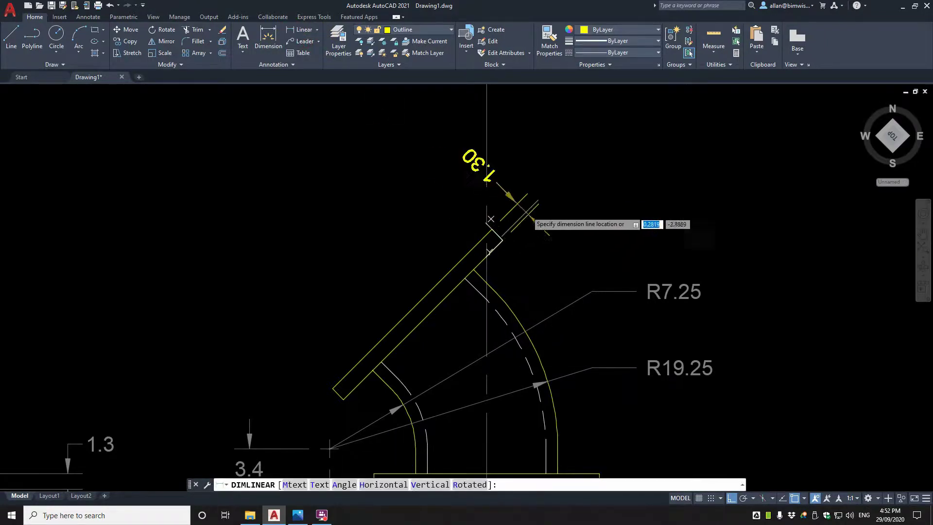
pyautogui.click(558, 185)
pyautogui.press('Escape')
pyautogui.scroll(-5, 517, 248)
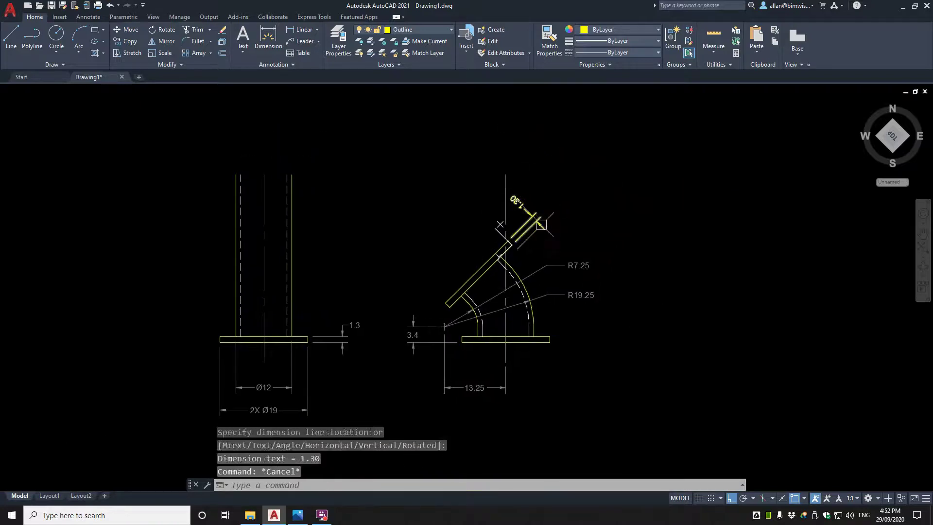
# Step: Match the properties of the angled flange's thickness dimension to those of the existing 3.4 dimension
pyautogui.press('Escape')
pyautogui.write('ma')
pyautogui.press('Return')
pyautogui.click(443, 306)
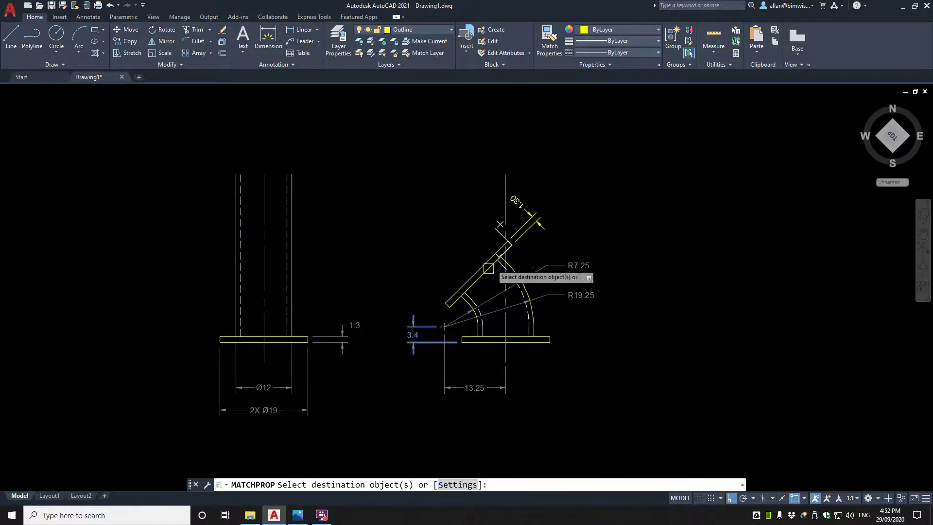
pyautogui.click(525, 201)
pyautogui.click(547, 214)
# Step: Clear the selection around the angled flange's dimension and reset the UCS to World
pyautogui.scroll(2, 533, 231)
pyautogui.click(530, 233)
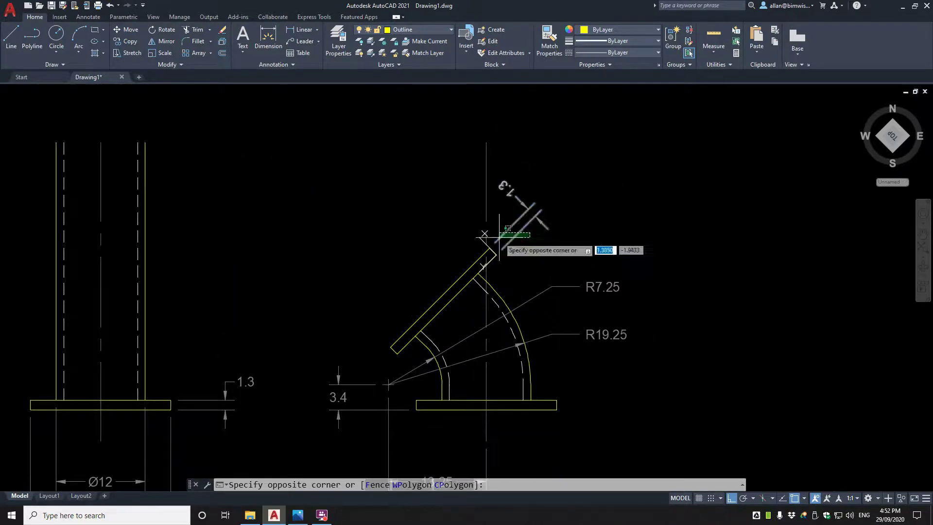
pyautogui.click(498, 237)
pyautogui.press('Escape')
pyautogui.write('ucs')
pyautogui.press('Return')
pyautogui.press('Return')
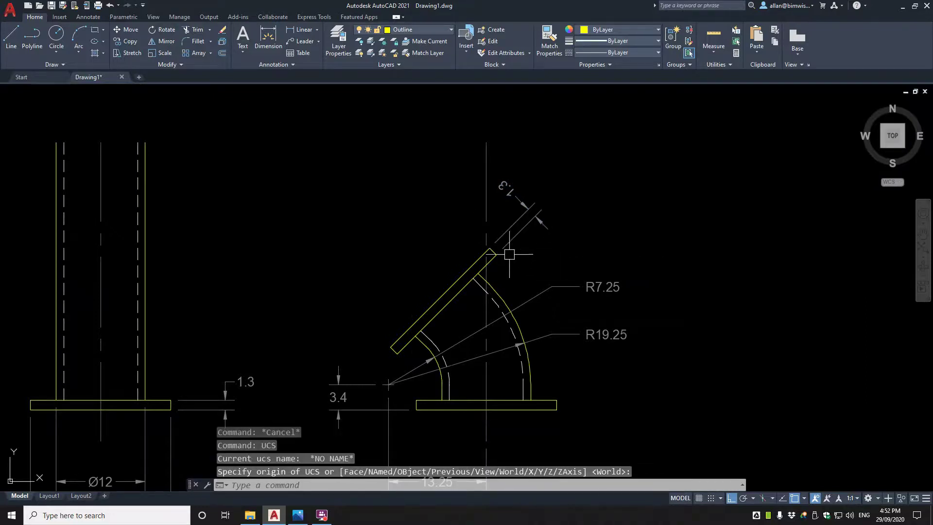
# Step: Stretch the lower extension origin of the angled flange's thickness dimension horizontally outwards, away from the flange
pyautogui.scroll(2, 454, 252)
pyautogui.scroll(-2, 500, 302)
pyautogui.click(475, 251)
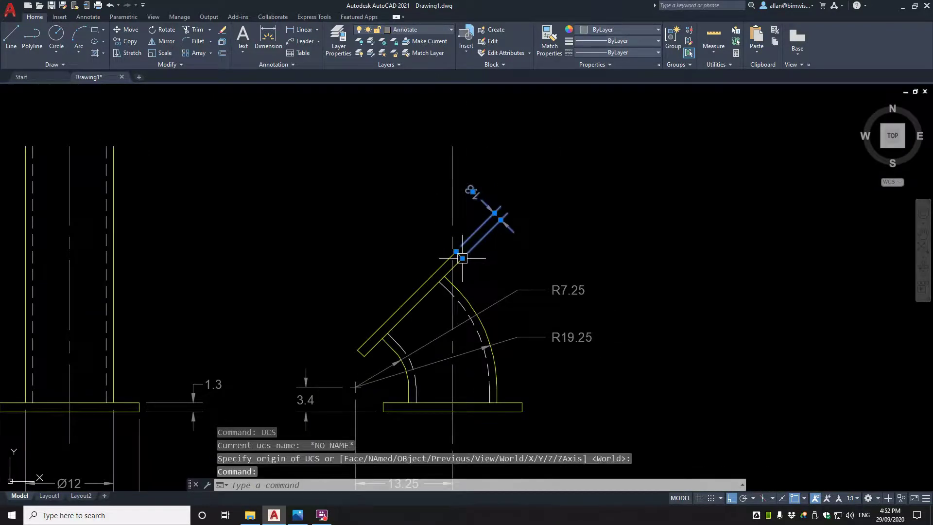
pyautogui.click(462, 258)
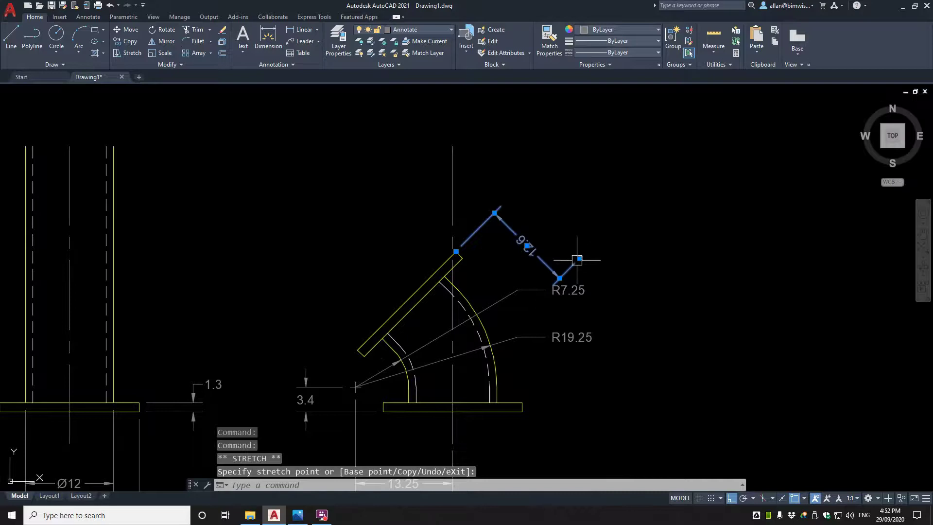
# Step: Stretch the lower extension origin of the angled flange's thickness dimension back onto the flange's upper end corner and clear the selection
pyautogui.click(579, 258)
pyautogui.scroll(3, 471, 257)
pyautogui.click(444, 260)
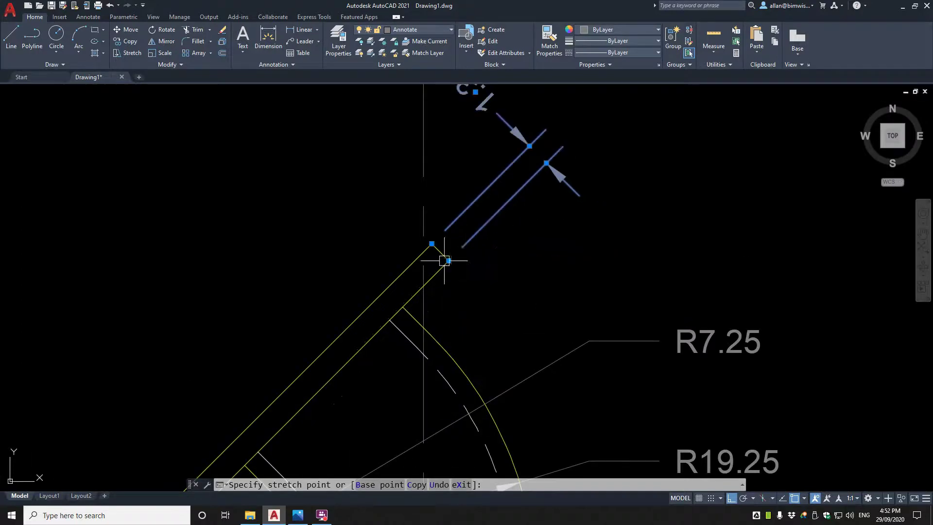
pyautogui.press('Escape')
pyautogui.press('Escape')
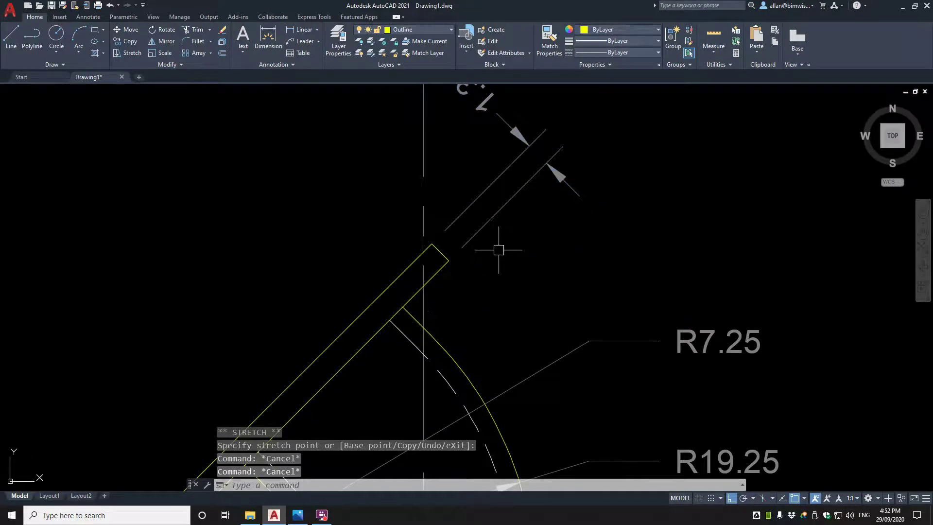
# Step: Load the dimrotate.lsp routine from the AutoLISP folder, allowing the unsigned file
pyautogui.write('app')
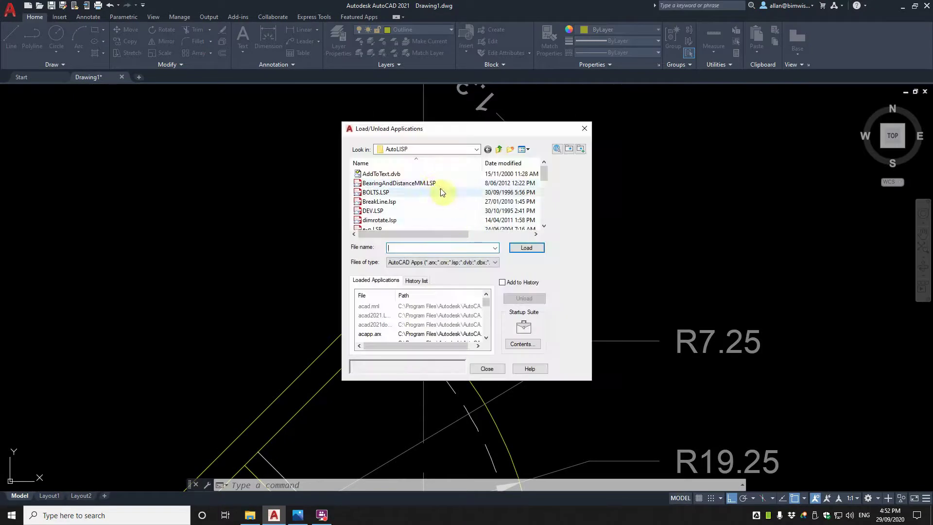
pyautogui.click(379, 220)
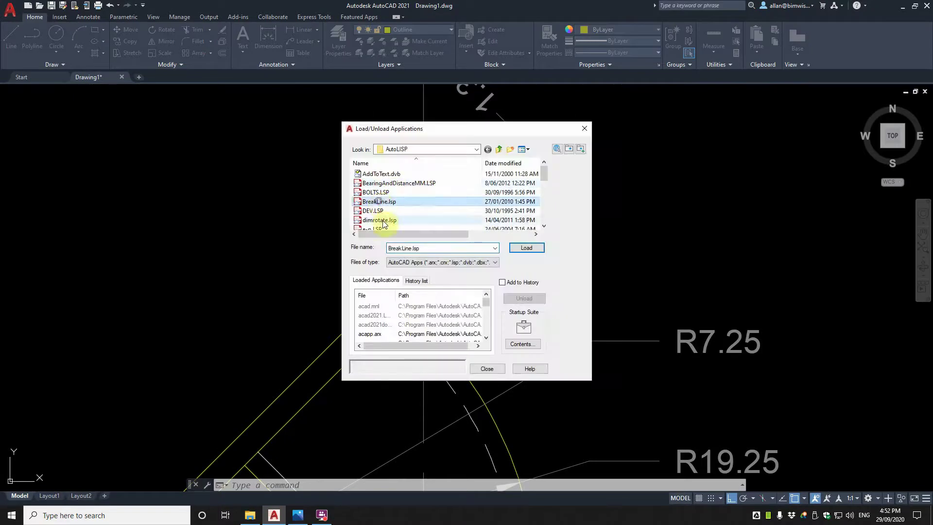
pyautogui.click(527, 247)
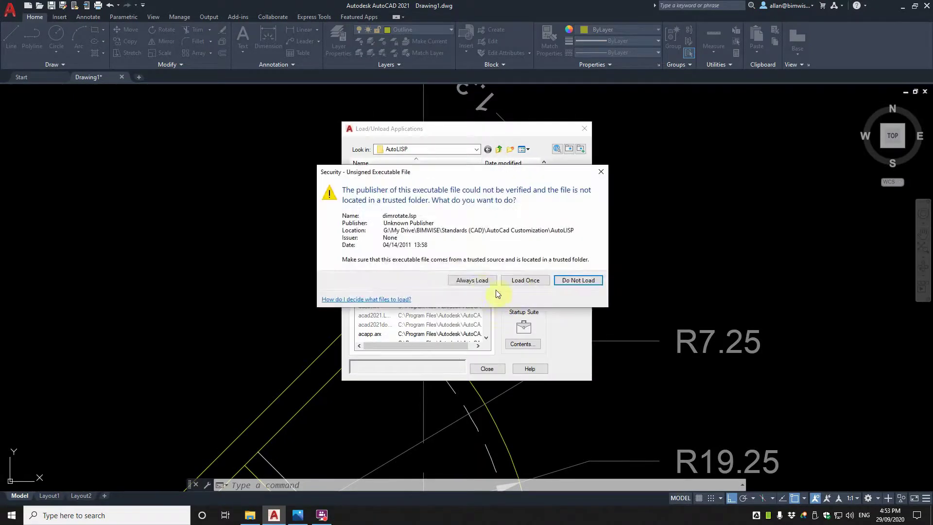
pyautogui.click(500, 287)
pyautogui.click(486, 368)
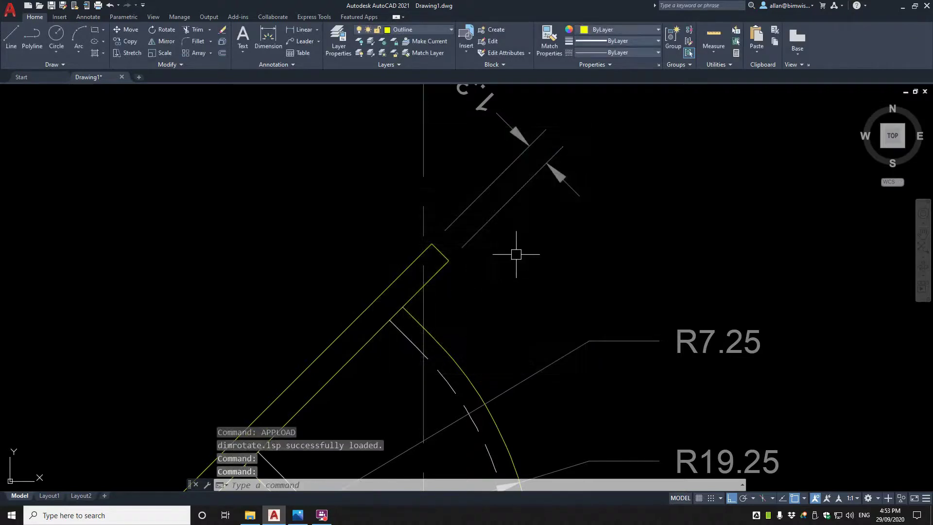
# Step: Run DIMROTATE on the angled flange's thickness dimension to flip its text
pyautogui.write('dimrotate')
pyautogui.press('Return')
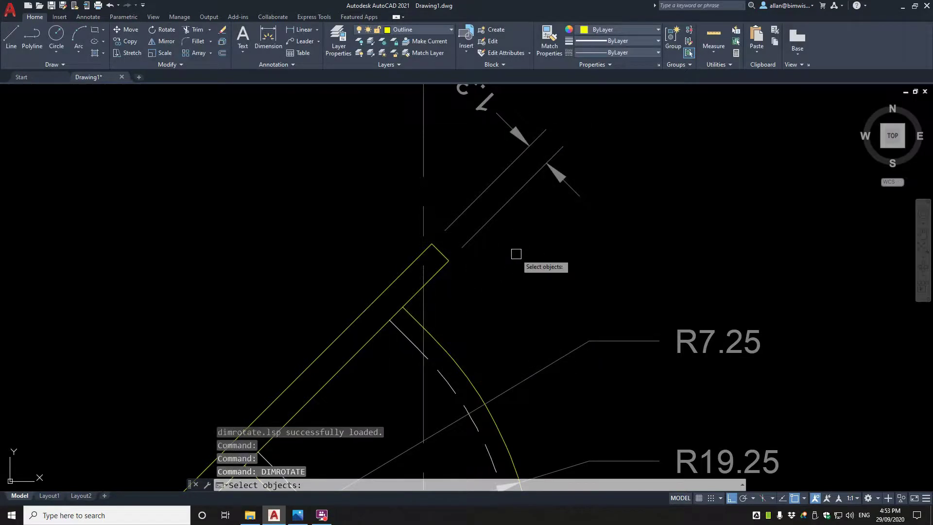
pyautogui.scroll(-6, 516, 238)
pyautogui.click(517, 208)
pyautogui.press('Return')
pyautogui.scroll(6, 537, 204)
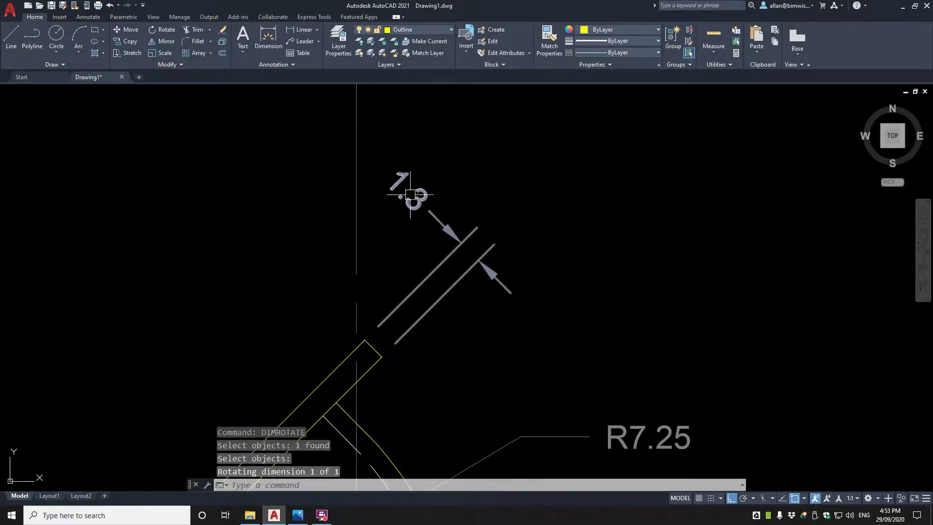
# Step: Check the reference picture, and copy the angled flange's 1.3 dimension from the flange's upper corner diagonally outwards along its extension lines
pyautogui.click(298, 515)
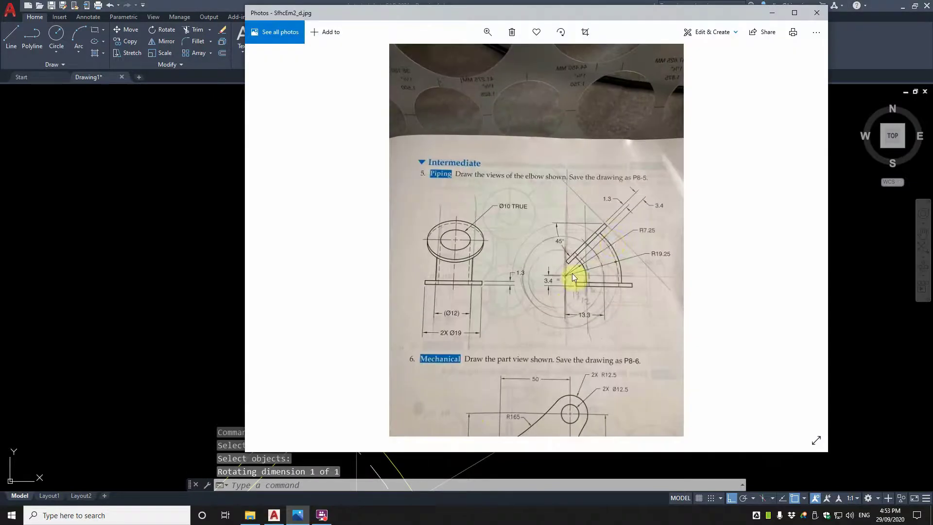
pyautogui.click(772, 13)
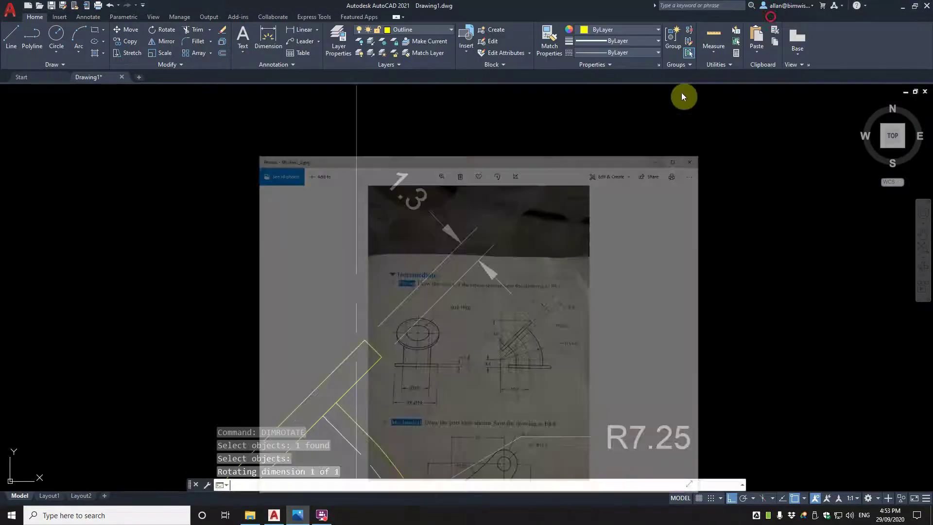
pyautogui.write('co')
pyautogui.press('Return')
pyautogui.click(475, 246)
pyautogui.scroll(2, 458, 265)
pyautogui.press('Return')
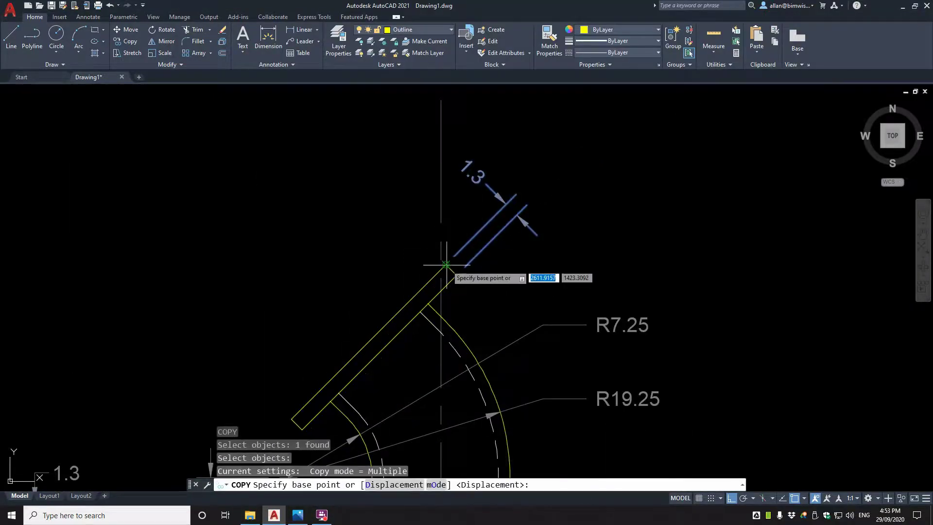
pyautogui.click(446, 262)
pyautogui.scroll(1, 482, 224)
pyautogui.click(482, 226)
pyautogui.press('Escape')
# Step: Stretch the copied dimension's extension origins to span from the flange's upper corner to the elbow's outer arc
pyautogui.click(560, 182)
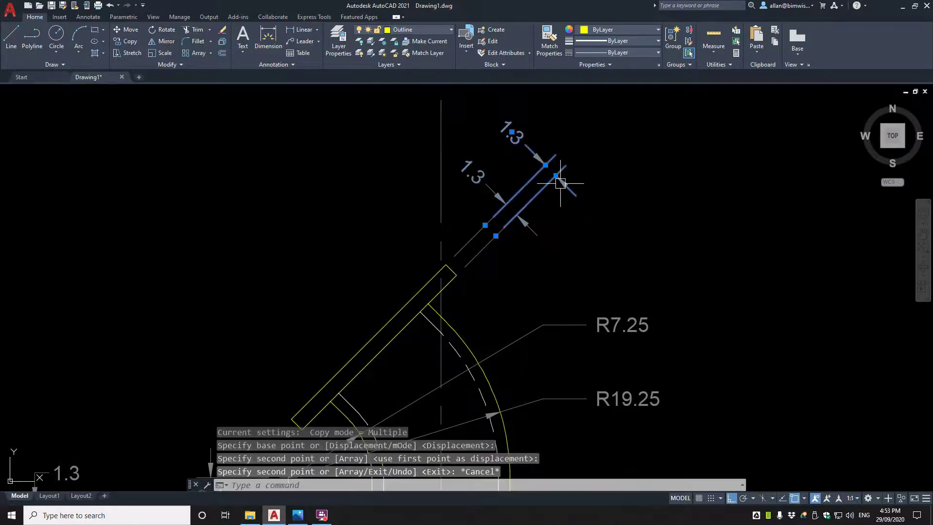
pyautogui.click(495, 236)
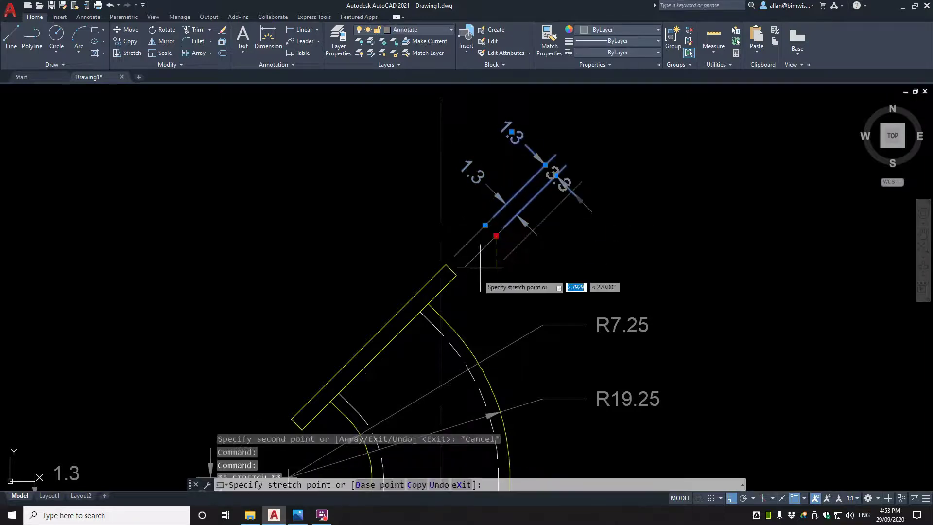
pyautogui.click(444, 321)
pyautogui.click(485, 225)
pyautogui.press('Escape')
pyautogui.press('Escape')
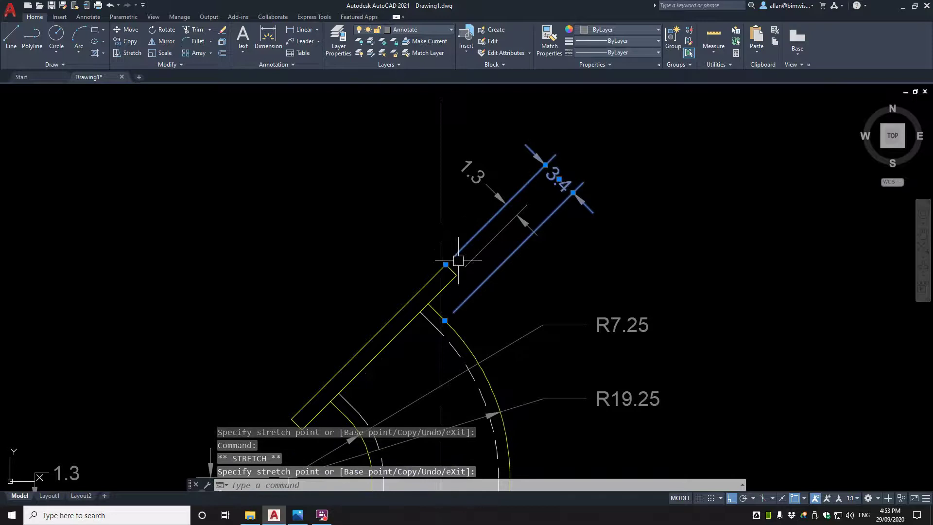
pyautogui.scroll(-2, 480, 250)
pyautogui.scroll(-2, 531, 271)
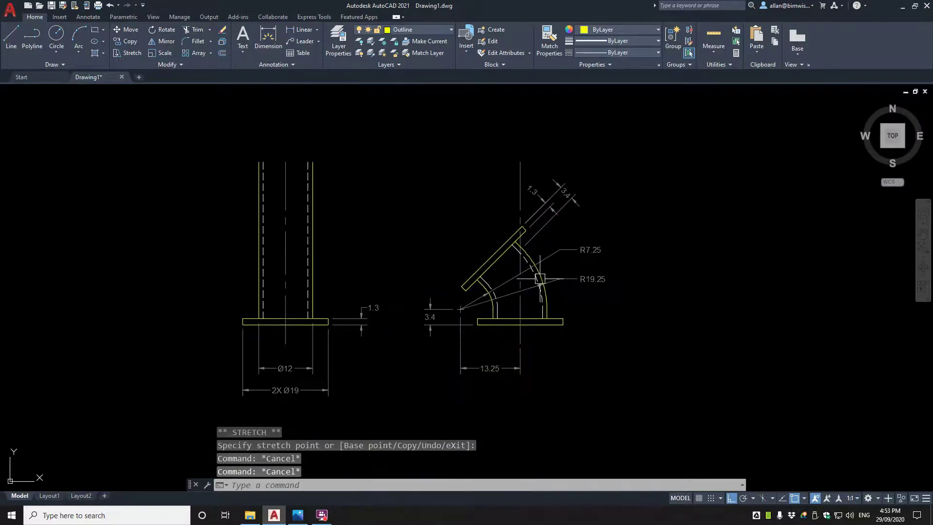
pyautogui.click(301, 514)
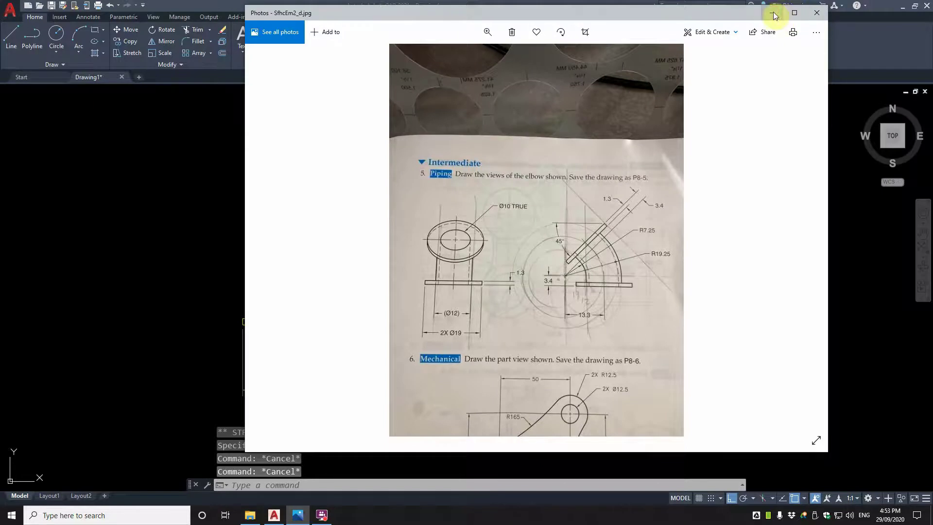
pyautogui.click(772, 14)
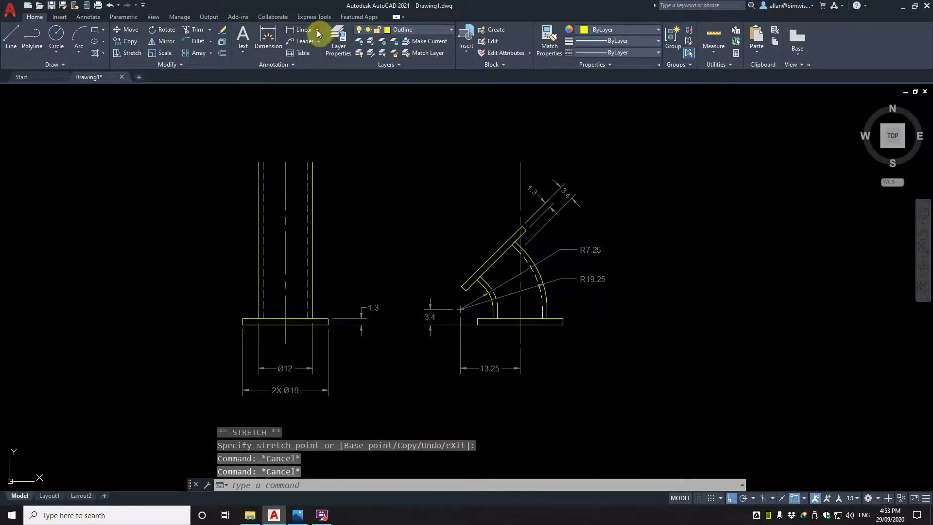
pyautogui.click(317, 30)
pyautogui.click(308, 80)
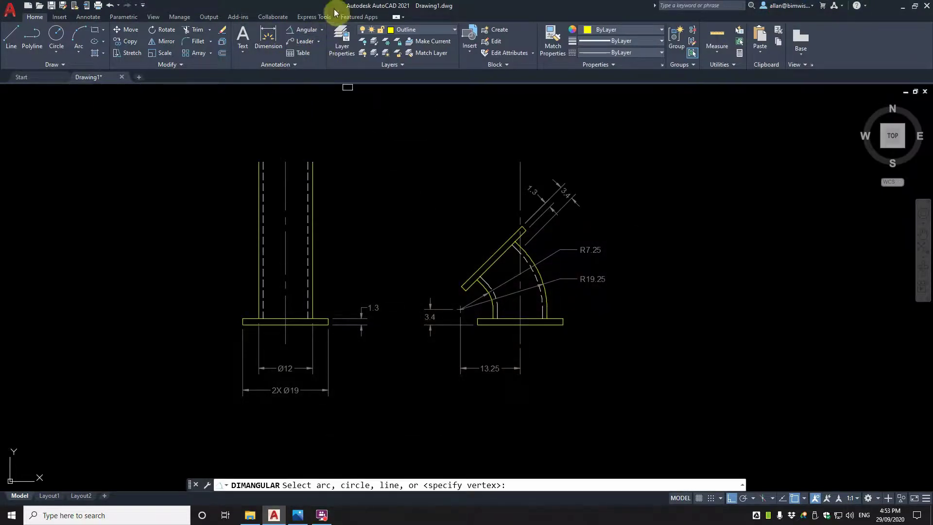
pyautogui.click(308, 513)
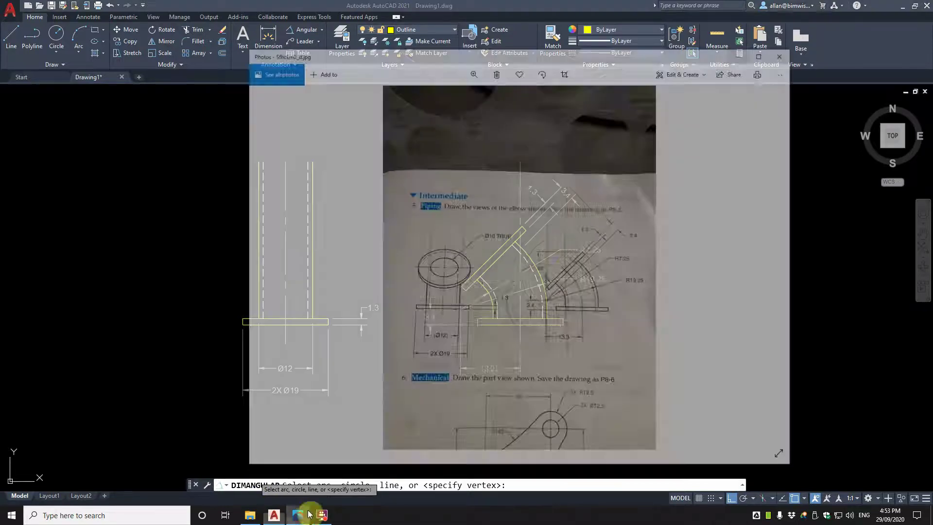
pyautogui.click(772, 12)
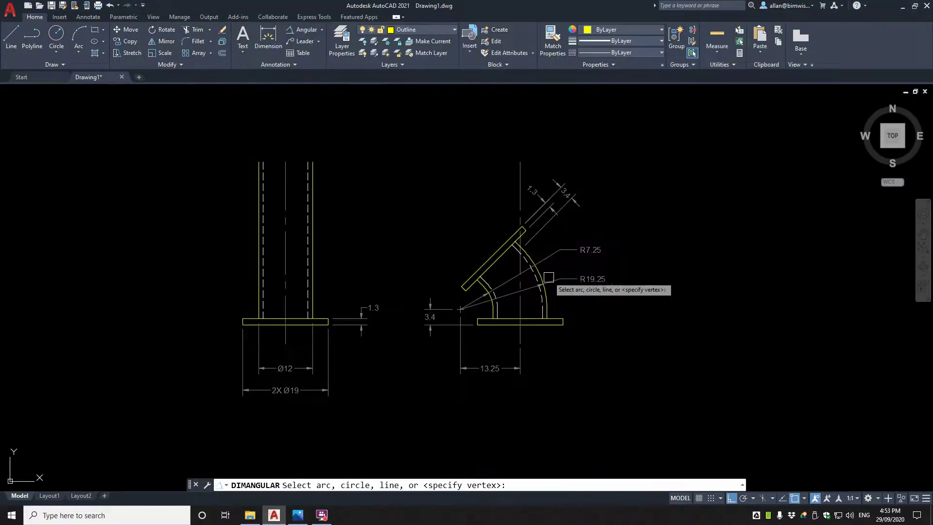
pyautogui.press('Escape')
pyautogui.press('Escape')
# Step: Draw a horizontal line from the angled flange's upper corner out over the flange's lower end
pyautogui.scroll(4, 510, 246)
pyautogui.write('l')
pyautogui.press('Return')
pyautogui.click(522, 215)
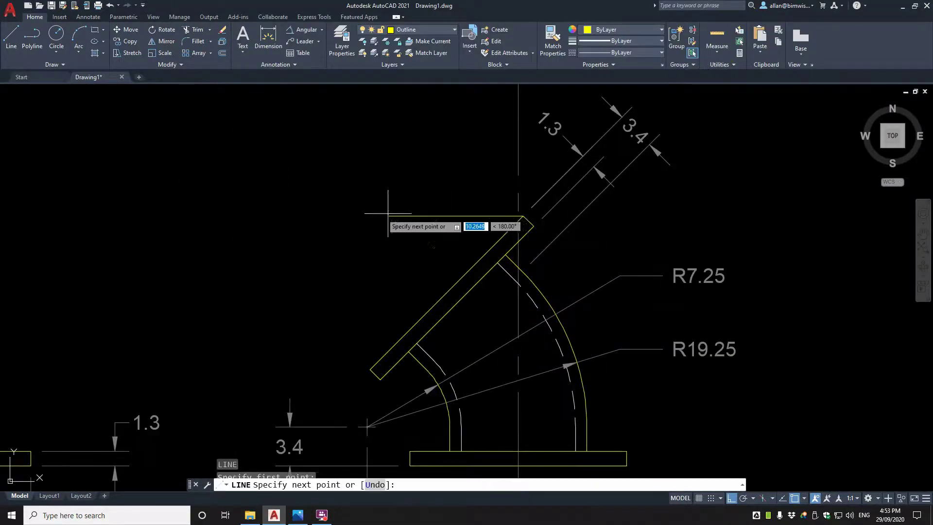
pyautogui.click(335, 208)
pyautogui.press('Escape')
pyautogui.scroll(-4, 418, 233)
# Step: Match the horizontal line's properties to those of the R7.25 radius dimension
pyautogui.write('ma')
pyautogui.press('Return')
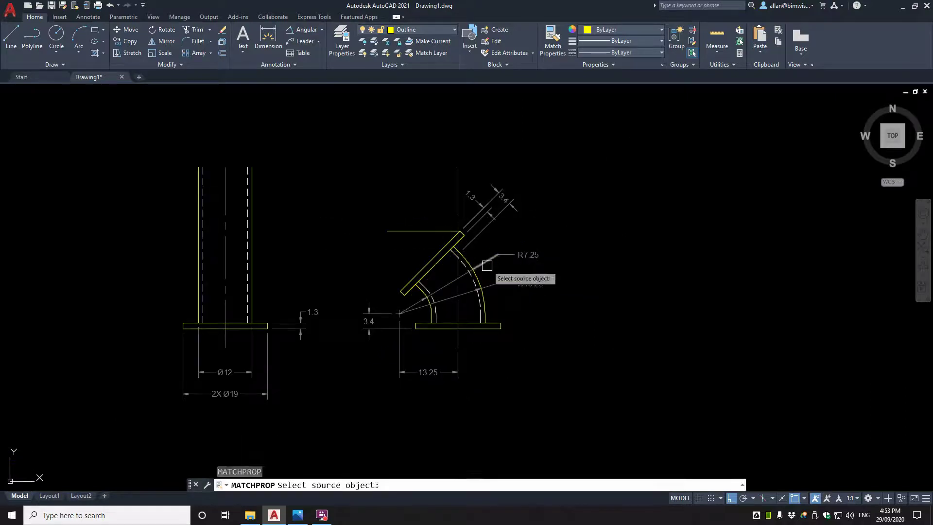
pyautogui.click(486, 263)
pyautogui.click(417, 231)
pyautogui.press('Return')
# Step: Move the horizontal line slightly sideways, away from the angled flange's upper corner
pyautogui.scroll(2, 419, 231)
pyautogui.press('m')
pyautogui.press('Return')
pyautogui.click(409, 233)
pyautogui.press('Return')
pyautogui.click(413, 217)
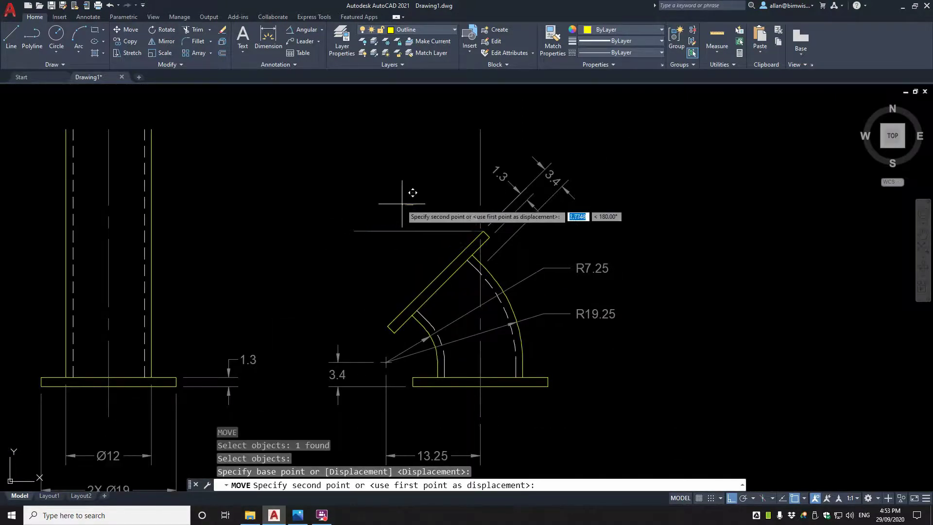
pyautogui.click(397, 185)
# Step: Add an angular dimension between the horizontal line and the angled flange's outer edge, placed beyond the flange's lower end
pyautogui.click(306, 33)
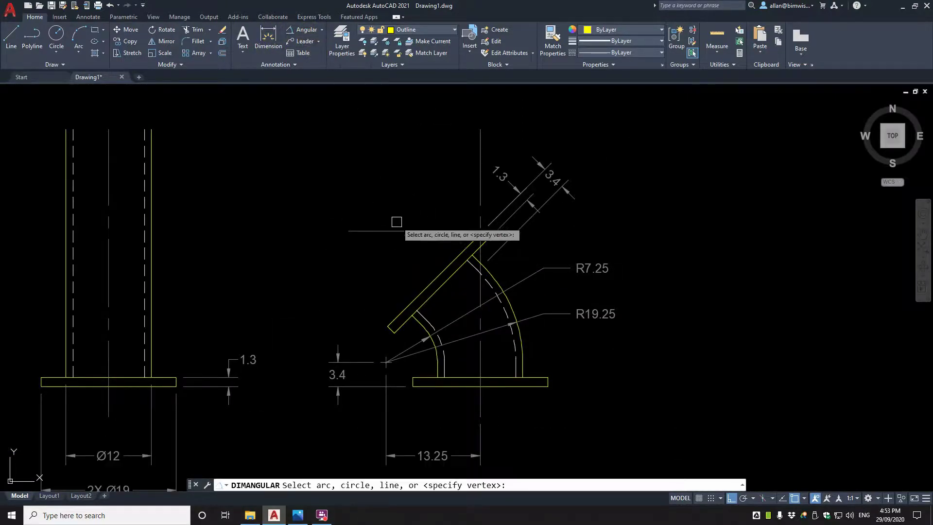
pyautogui.click(396, 231)
pyautogui.click(410, 303)
pyautogui.click(358, 306)
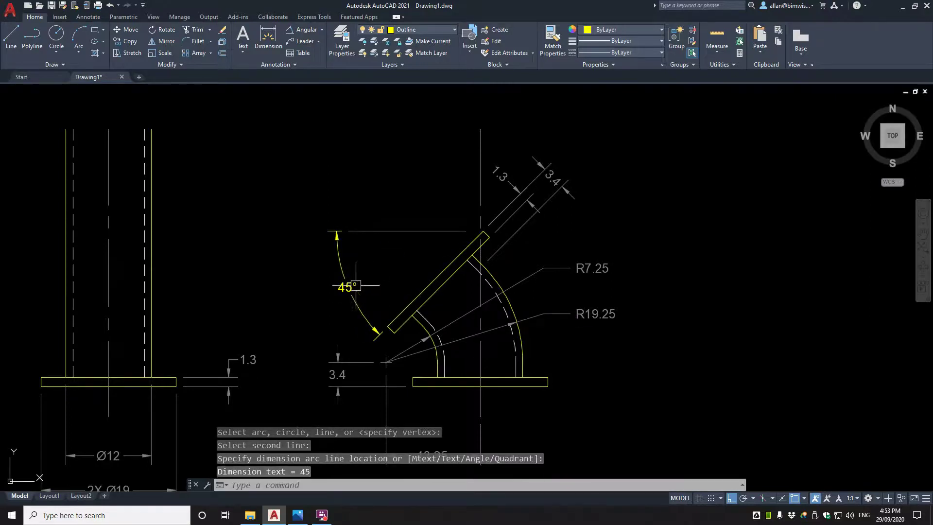
# Step: Try to stretch the 45° dimension's upper extension origin to the horizontal line's end nearest the flange
pyautogui.scroll(3, 343, 234)
pyautogui.click(337, 228)
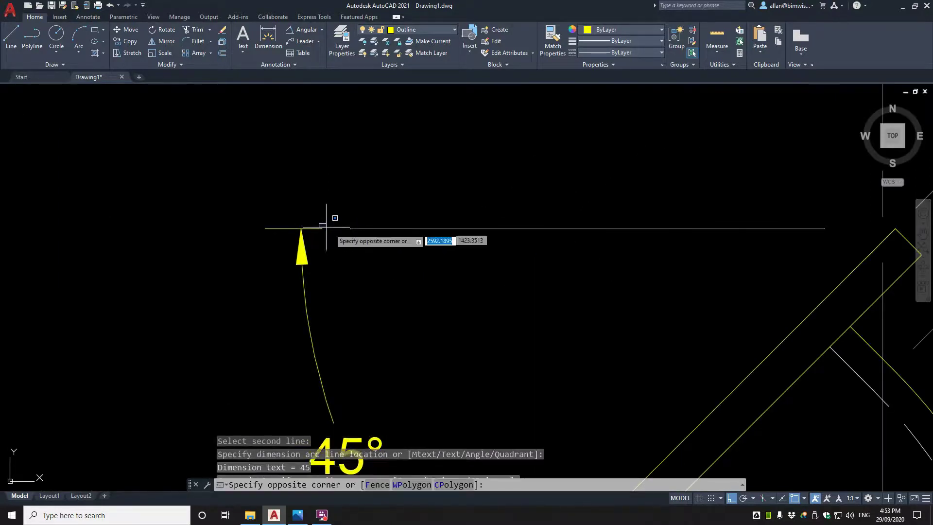
pyautogui.click(308, 233)
pyautogui.click(350, 229)
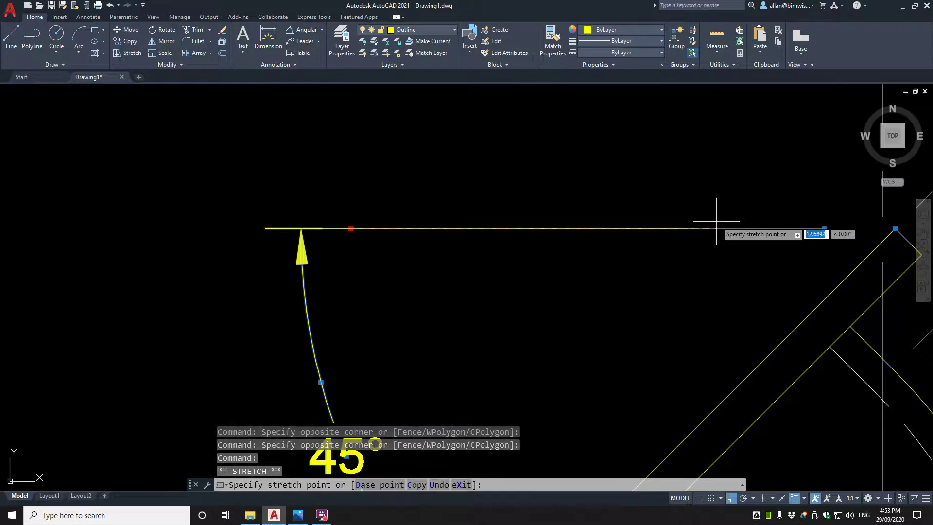
pyautogui.click(823, 228)
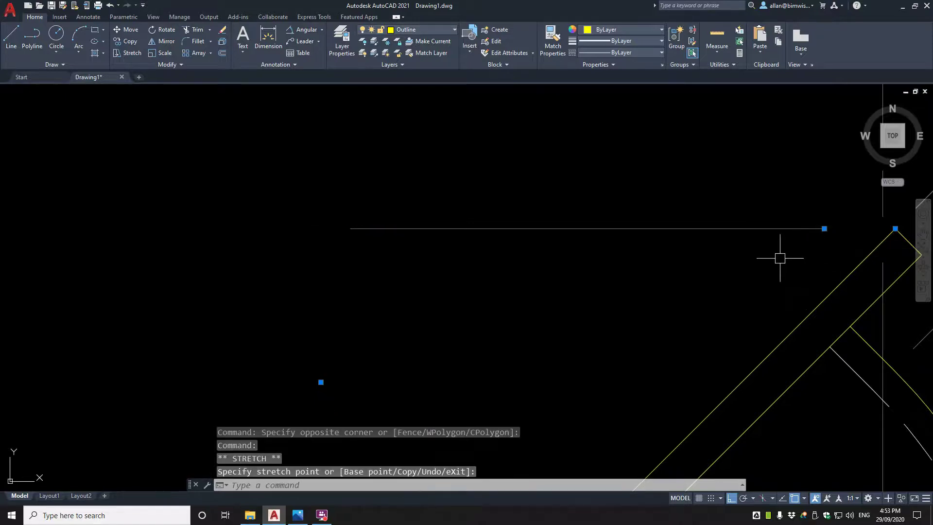
# Step: Undo the last stretch of the 45° dimension
pyautogui.scroll(-4, 777, 256)
pyautogui.hotkey('ctrl', 'z')
pyautogui.hotkey('ctrl', 'z')
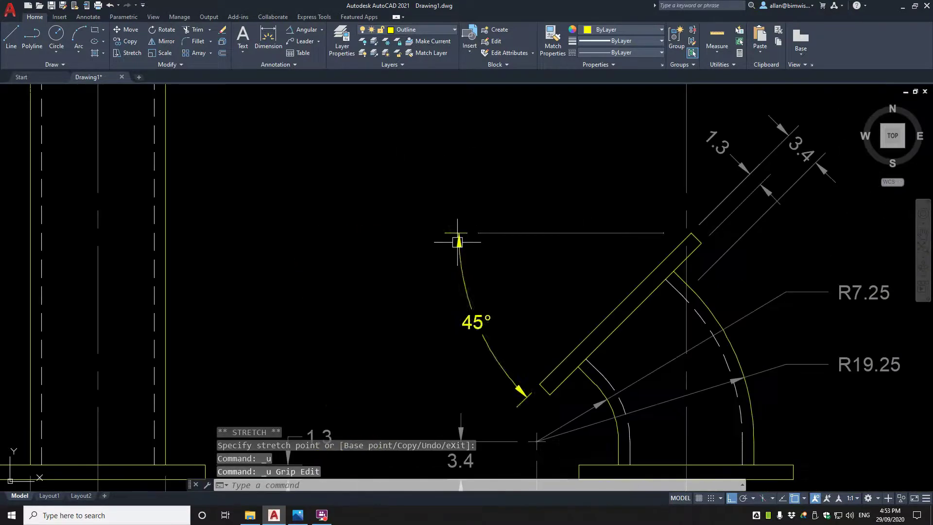
# Step: Stretch the 45° dimension's upper extension origin along the horizontal line to just short of the flange's upper corner
pyautogui.click(478, 233)
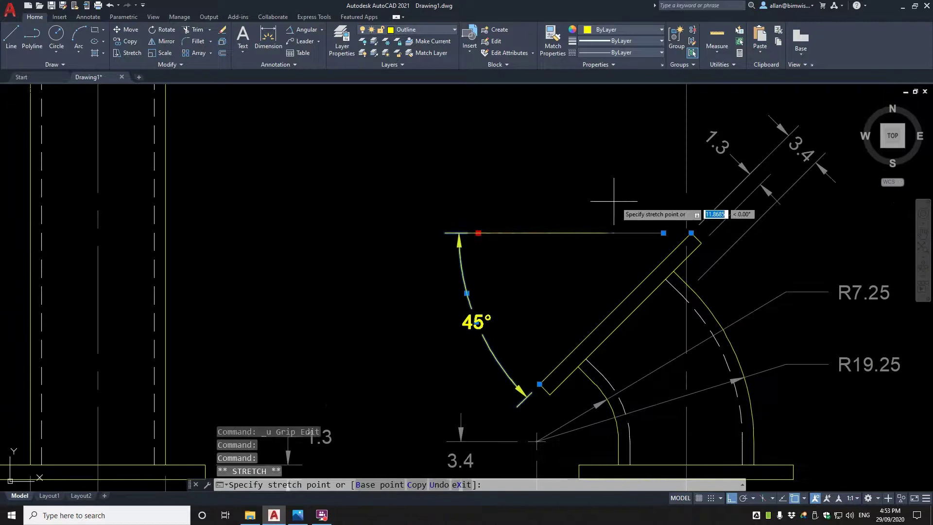
pyautogui.click(652, 198)
pyautogui.press('Escape')
pyautogui.press('Escape')
# Step: Erase the horizontal helper line near the angled flange's upper corner
pyautogui.scroll(5, 653, 230)
pyautogui.write('e')
pyautogui.press('space')
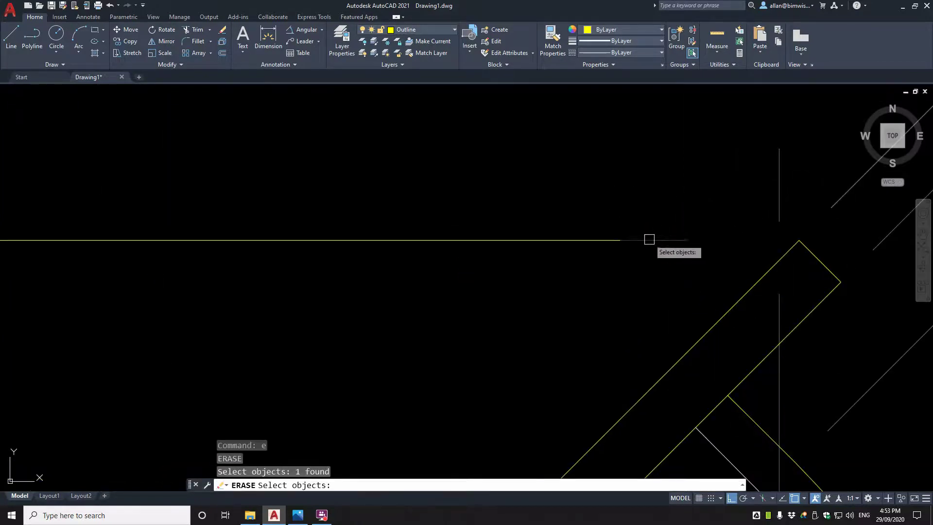
pyautogui.press('Return')
pyautogui.scroll(-5, 658, 209)
pyautogui.press('Escape')
pyautogui.press('Escape')
# Step: Match the 45° dimension's properties to those of the R7.25 radius dimension
pyautogui.write('ma')
pyautogui.press('space')
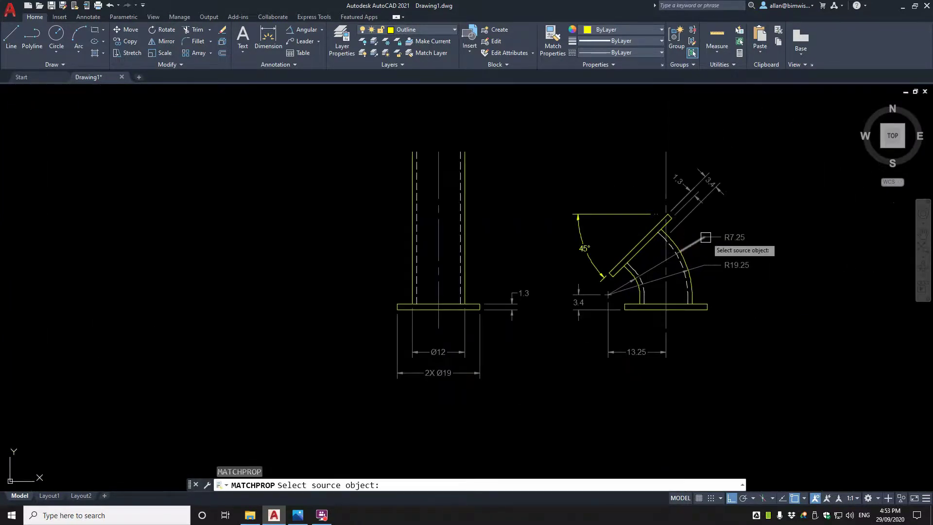
pyautogui.click(707, 237)
pyautogui.click(619, 215)
pyautogui.press('space')
pyautogui.scroll(5, 637, 282)
pyautogui.scroll(-5, 619, 256)
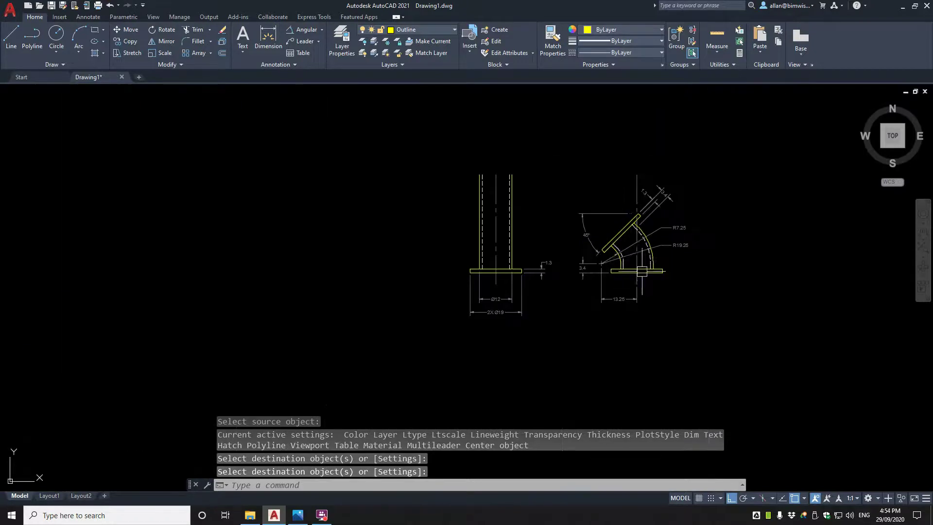
# Step: Stretch the middle upper grip of the 45° dimension along its horizontal extension line to just short of the flange's upper corner
pyautogui.scroll(6, 643, 246)
pyautogui.click(573, 206)
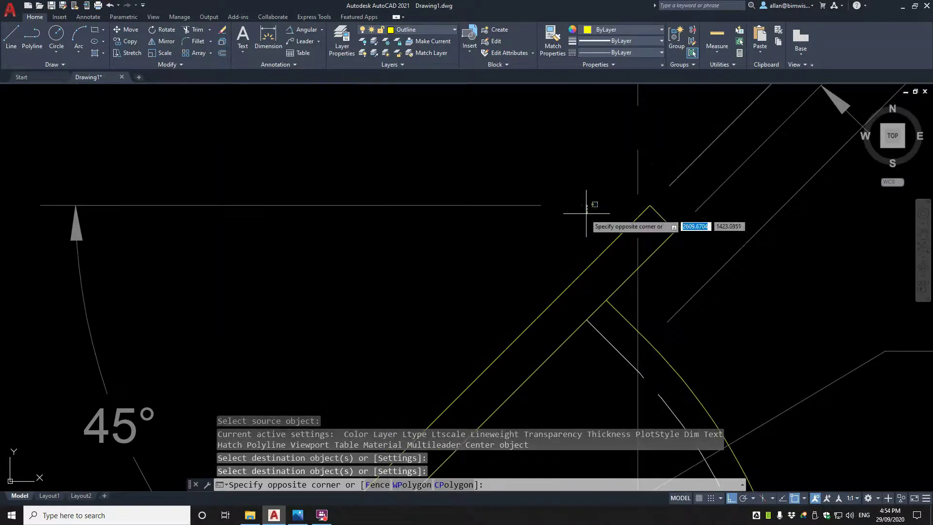
pyautogui.click(573, 210)
pyautogui.click(581, 206)
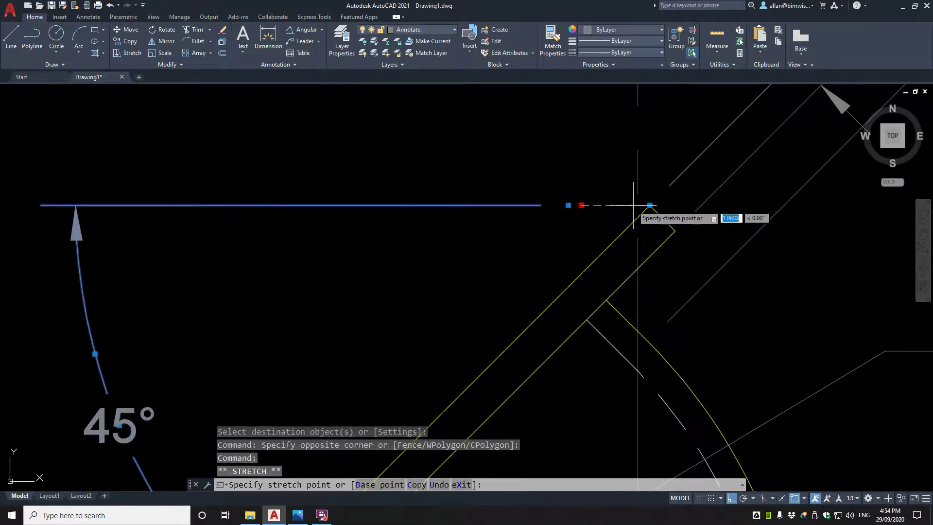
pyautogui.click(626, 205)
# Step: Try to stretch the 45° dimension's upper extension origin onto the grip just moved, and undo that stretch
pyautogui.click(568, 205)
pyautogui.click(626, 205)
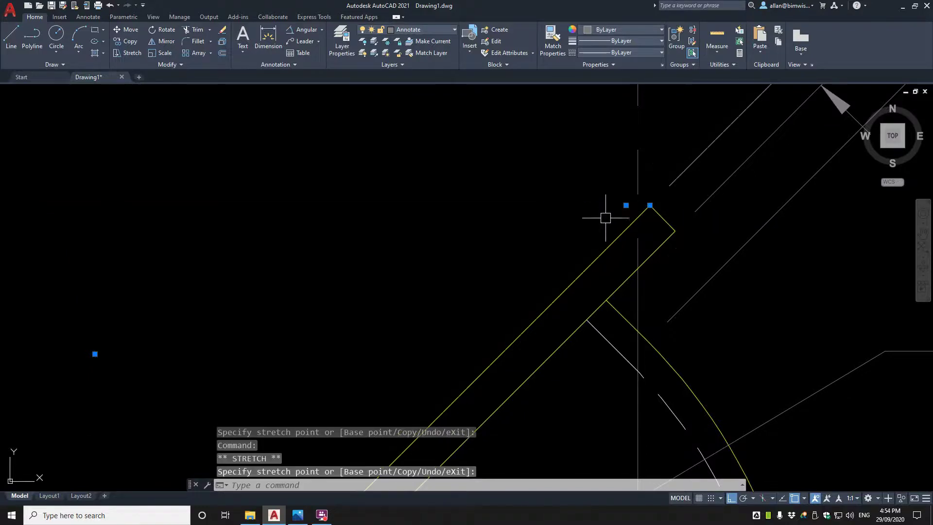
pyautogui.hotkey('ctrl', 'z')
# Step: Stretch the 45° dimension's upper extension origin horizontally to just short of the angled flange's upper corner
pyautogui.click(567, 204)
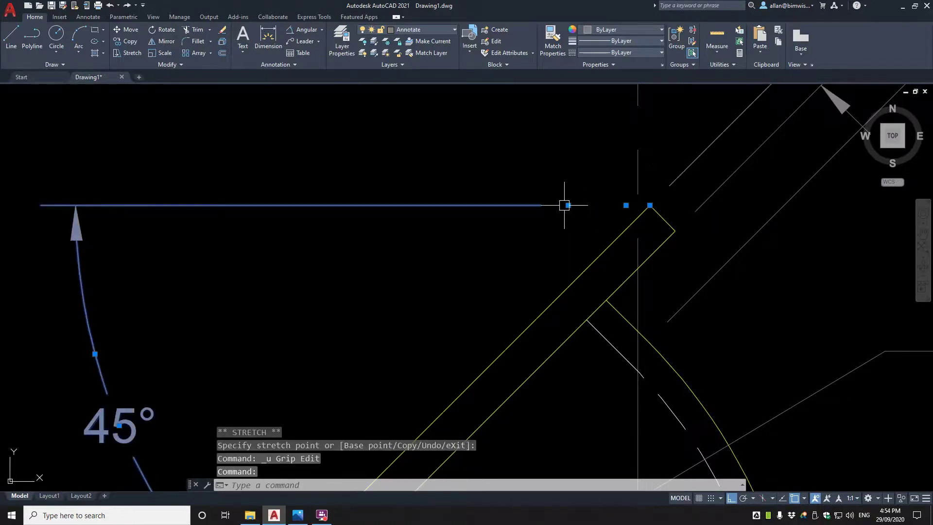
pyautogui.press('Down')
pyautogui.scroll(-8, 629, 184)
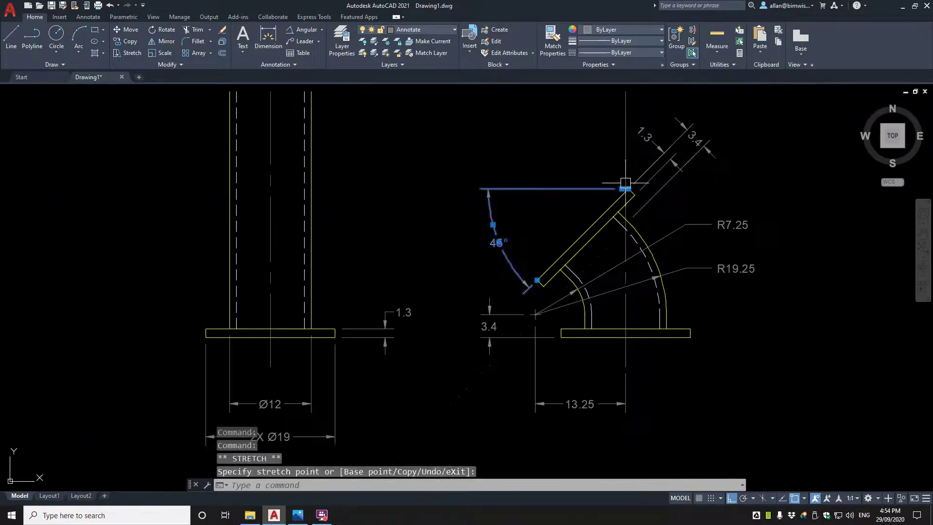
pyautogui.press('Escape')
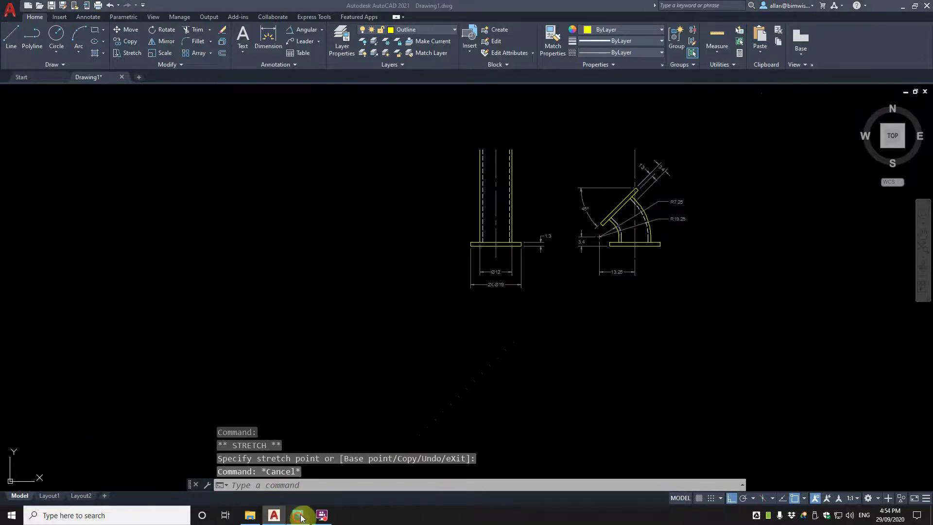
# Step: Check the reference picture and draw a horizontal projection line from the angled flange's outer upper corner across the front view
pyautogui.click(297, 514)
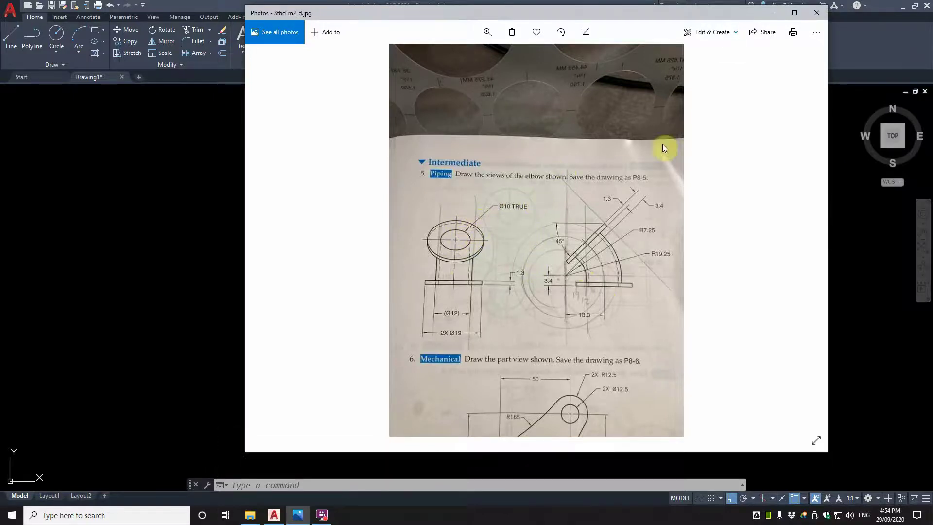
pyautogui.click(771, 13)
pyautogui.scroll(10, 629, 189)
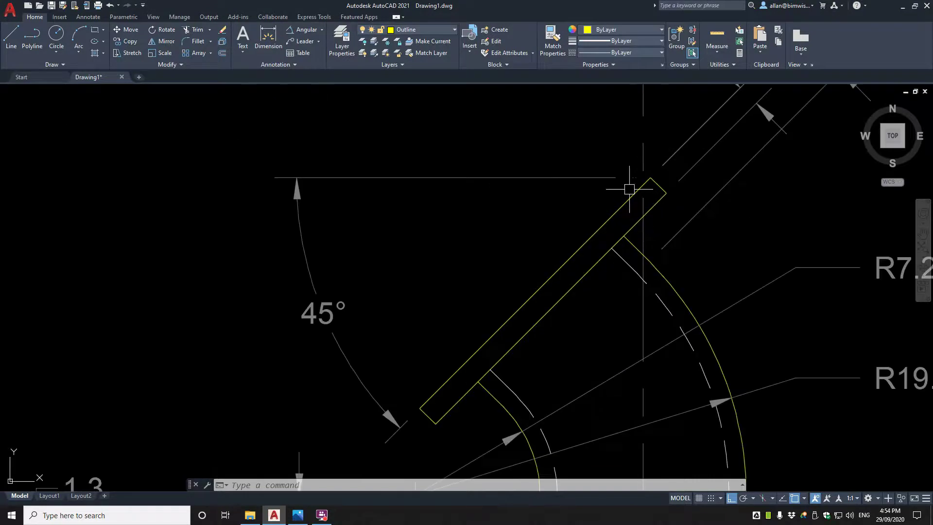
pyautogui.write('l')
pyautogui.press('Return')
pyautogui.click(650, 178)
pyautogui.scroll(-7, 618, 179)
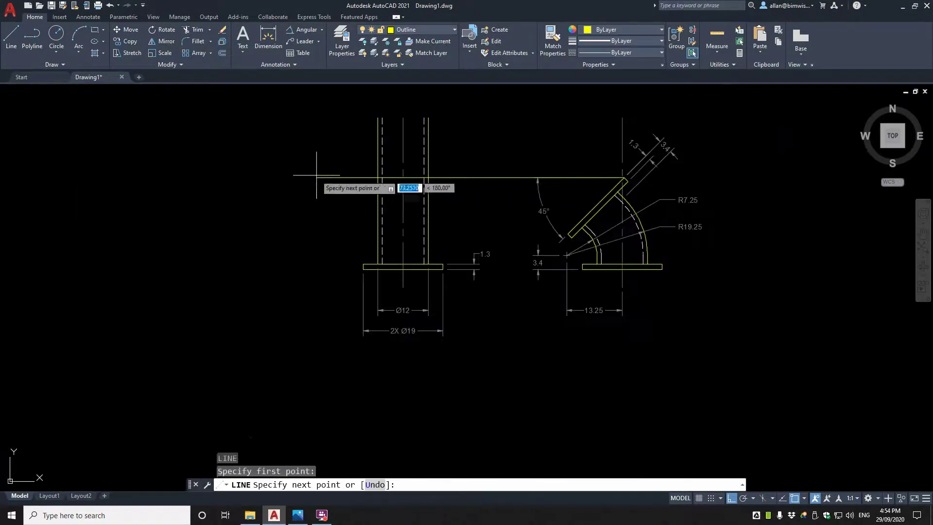
pyautogui.click(314, 177)
pyautogui.press('Return')
# Step: Draw a horizontal projection line from the angled flange's outer lower corner across the front view
pyautogui.scroll(6, 570, 228)
pyautogui.press('Return')
pyautogui.click(562, 253)
pyautogui.scroll(-8, 470, 239)
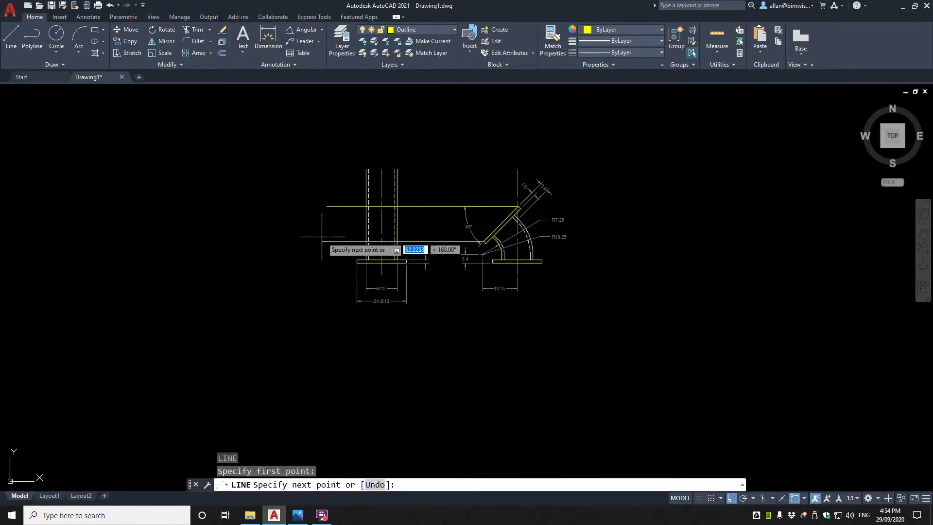
pyautogui.click(321, 236)
pyautogui.press('Return')
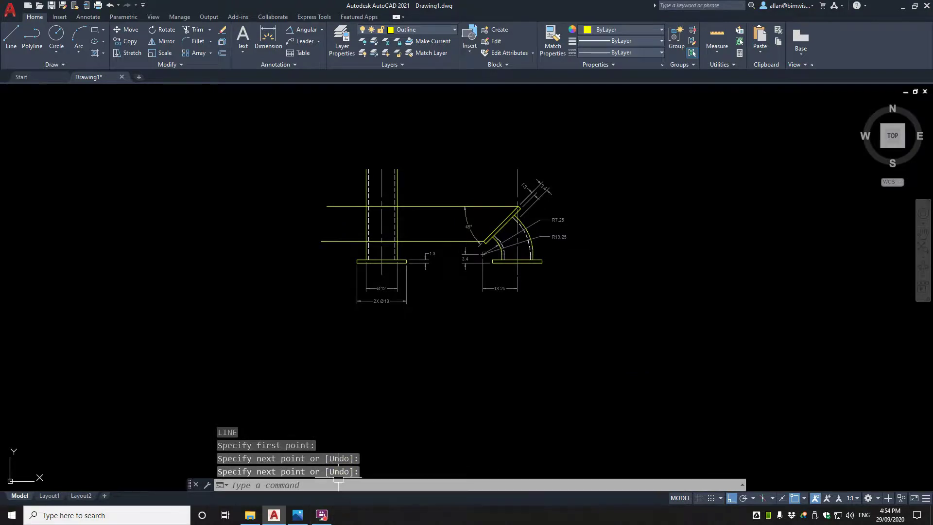
# Step: Offset the front view's vertical centre line by 19/2 to both sides
pyautogui.scroll(4, 483, 277)
pyautogui.scroll(-4, 417, 215)
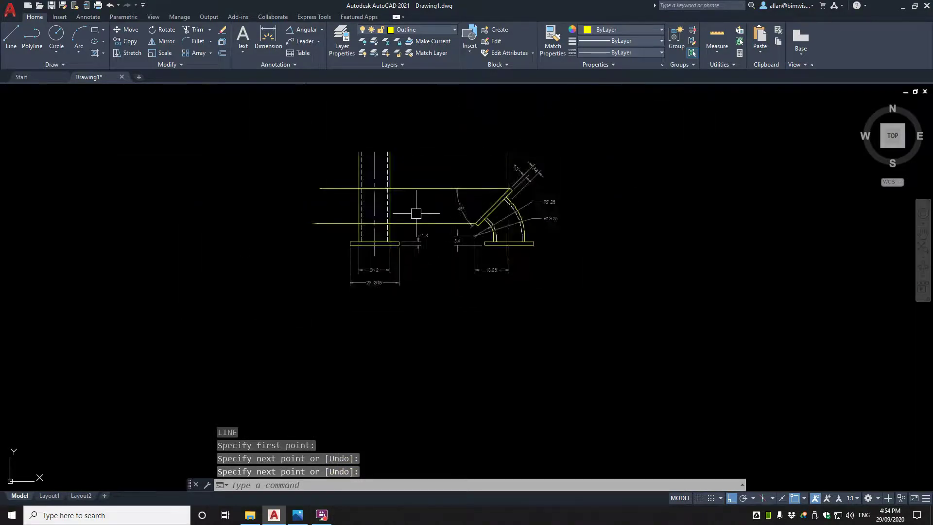
pyautogui.scroll(2, 376, 201)
pyautogui.scroll(2, 343, 188)
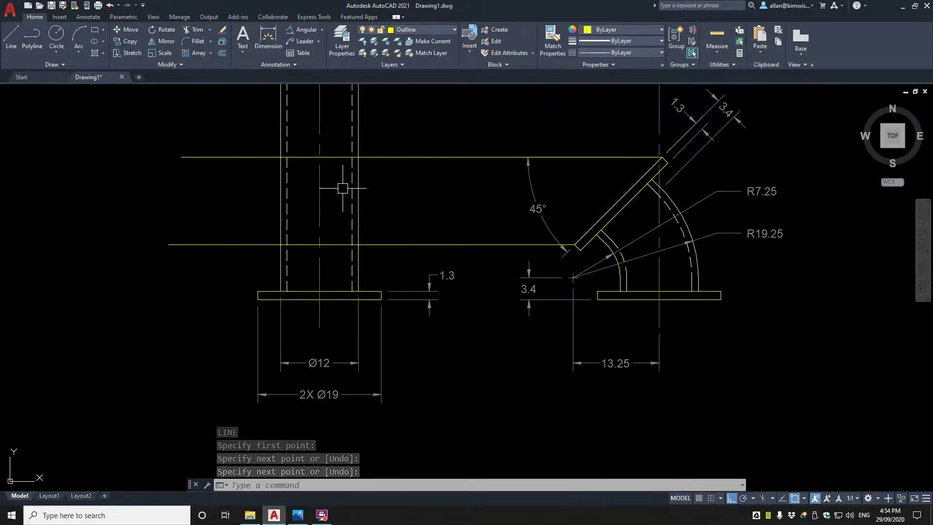
pyautogui.write('o')
pyautogui.press('Return')
pyautogui.write('1')
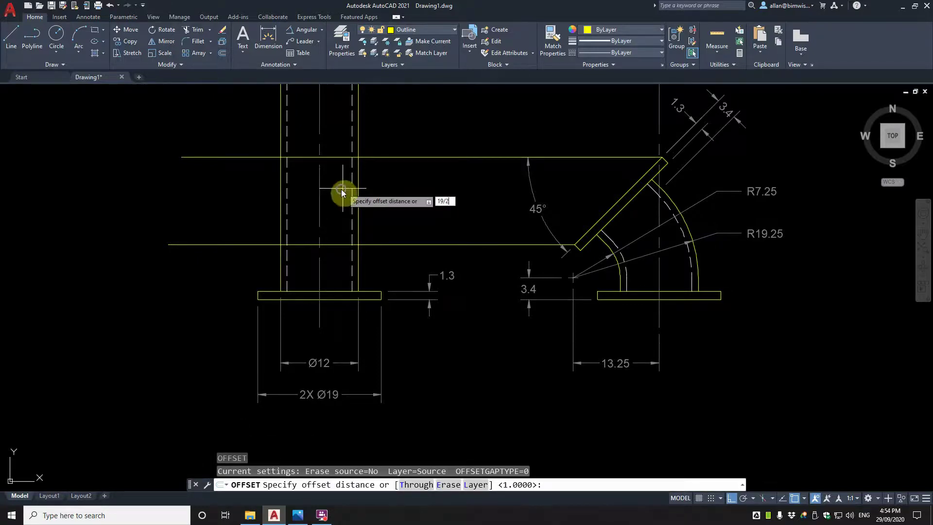
pyautogui.write('9/2')
pyautogui.press('Return')
pyautogui.click(320, 197)
pyautogui.click(343, 195)
pyautogui.click(321, 197)
pyautogui.click(296, 193)
pyautogui.press('Return')
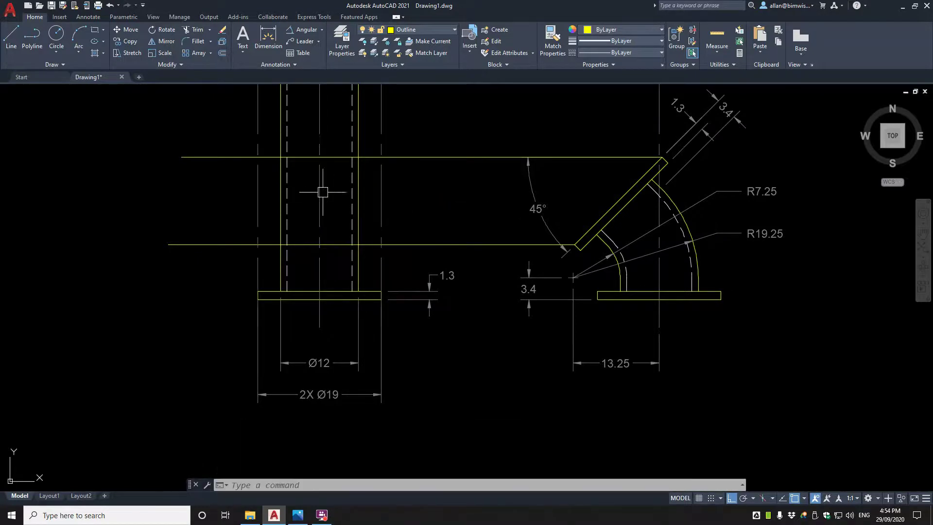
pyautogui.press('Escape')
pyautogui.press('Escape')
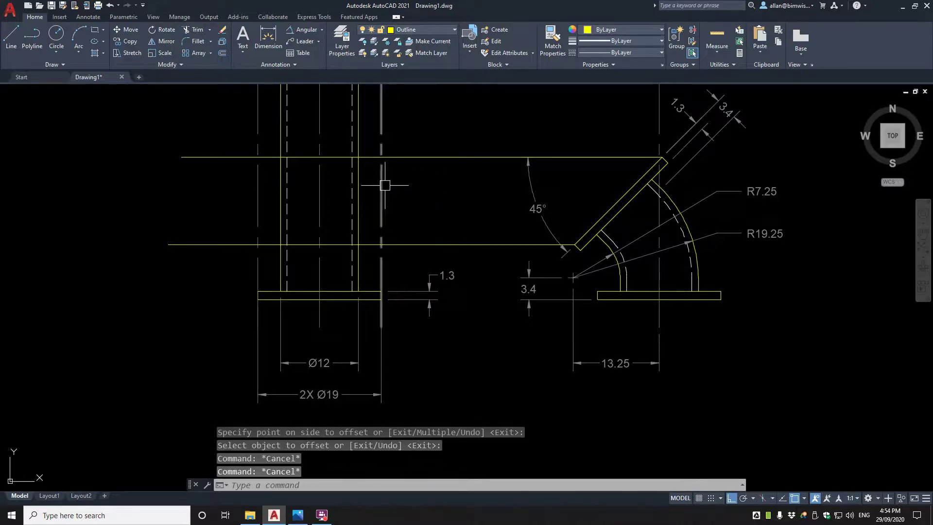
# Step: Draw a horizontal projection line from the midpoint of the angled flange's outer face across the front view
pyautogui.write('l')
pyautogui.press('Return')
pyautogui.click(620, 200)
pyautogui.click(156, 201)
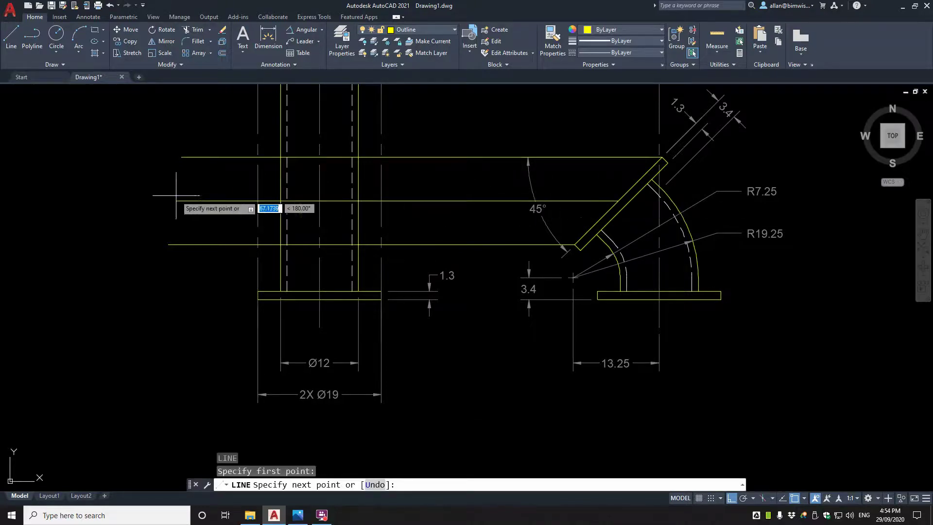
pyautogui.press('Escape')
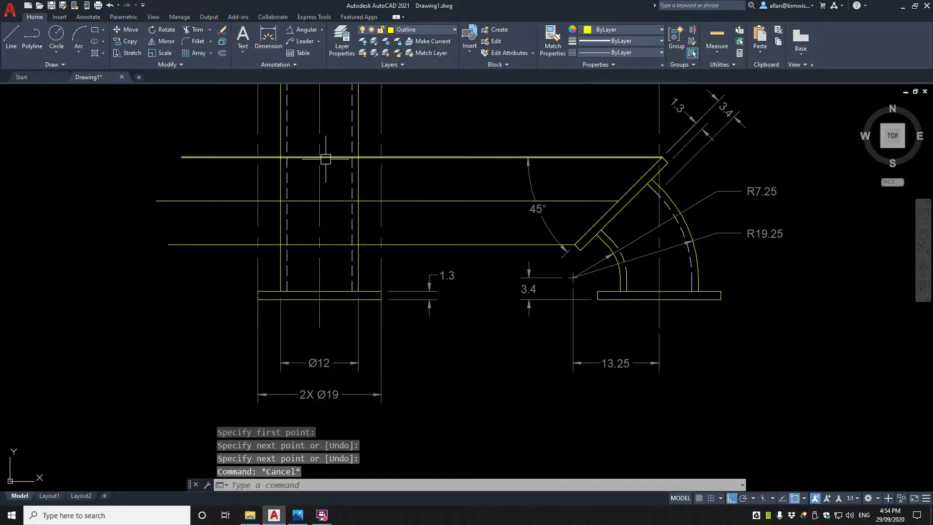
# Step: Measure the vertical distances from the middle projection line to the upper and lower projection lines in the front view
pyautogui.write('di')
pyautogui.press('Return')
pyautogui.click(326, 156)
pyautogui.click(324, 200)
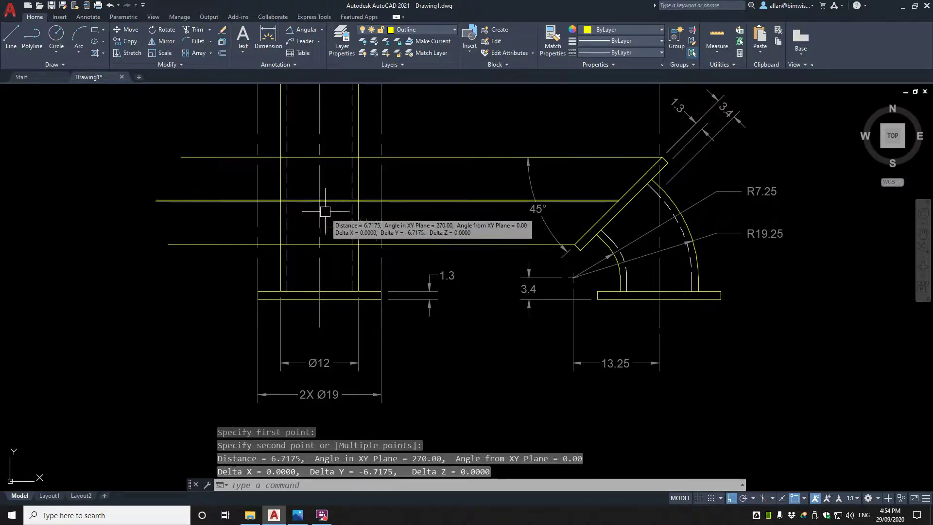
pyautogui.press('Return')
pyautogui.click(321, 200)
pyautogui.click(319, 244)
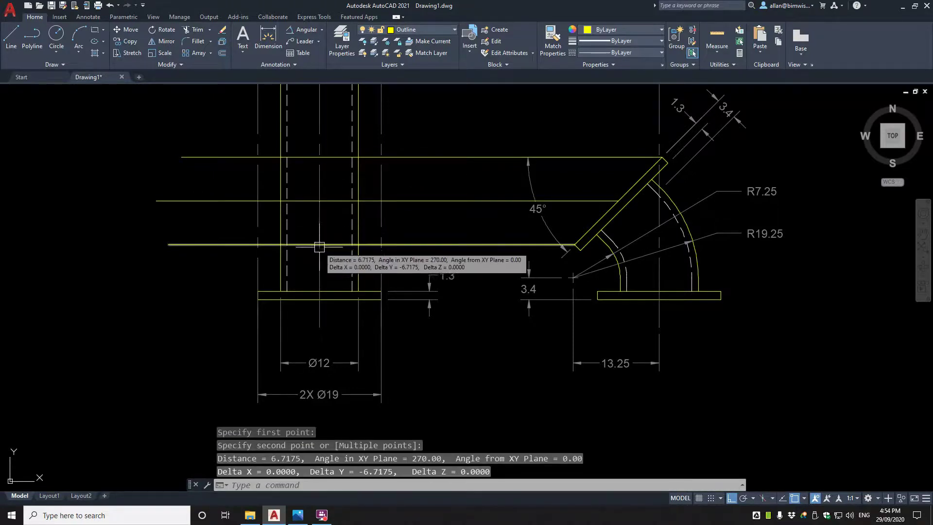
pyautogui.click(298, 445)
pyautogui.click(303, 461)
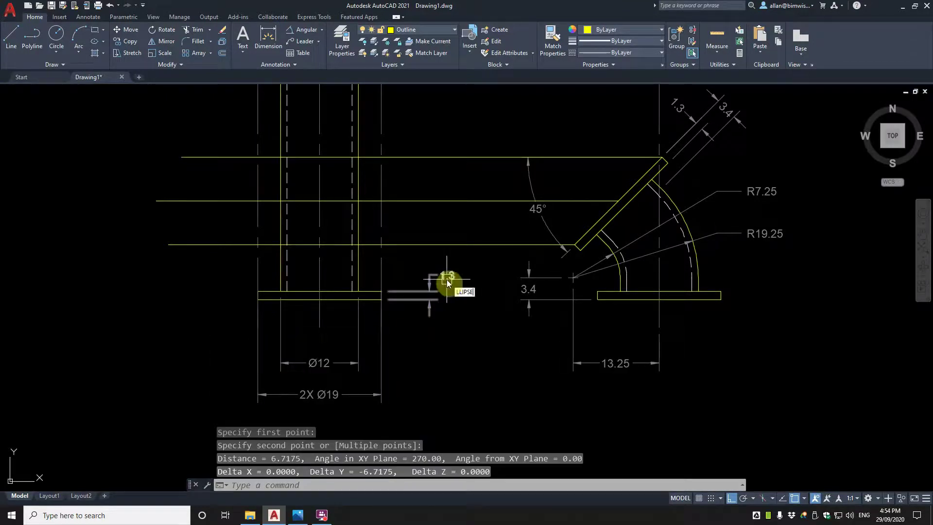
# Step: Draw an ellipse along the middle projection line between the two offset centre lines, reaching up to the upper projection line
pyautogui.press('Return')
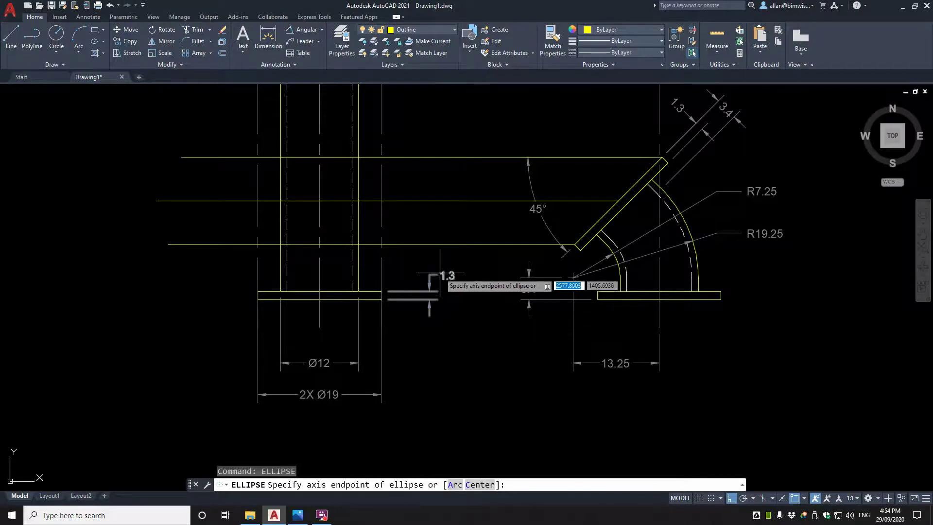
pyautogui.click(258, 200)
pyautogui.click(381, 201)
pyautogui.click(319, 157)
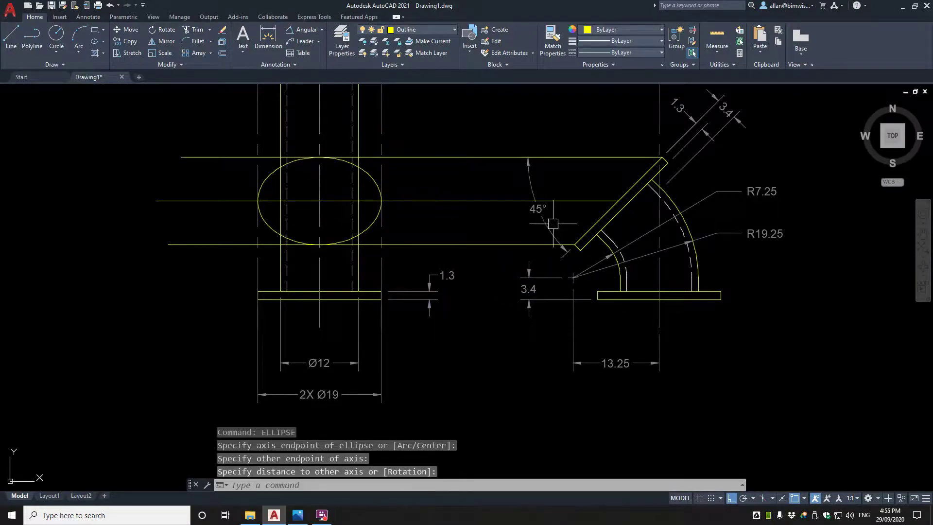
# Step: Erase the ellipse from the front view
pyautogui.write('e')
pyautogui.press('Return')
pyautogui.click(381, 192)
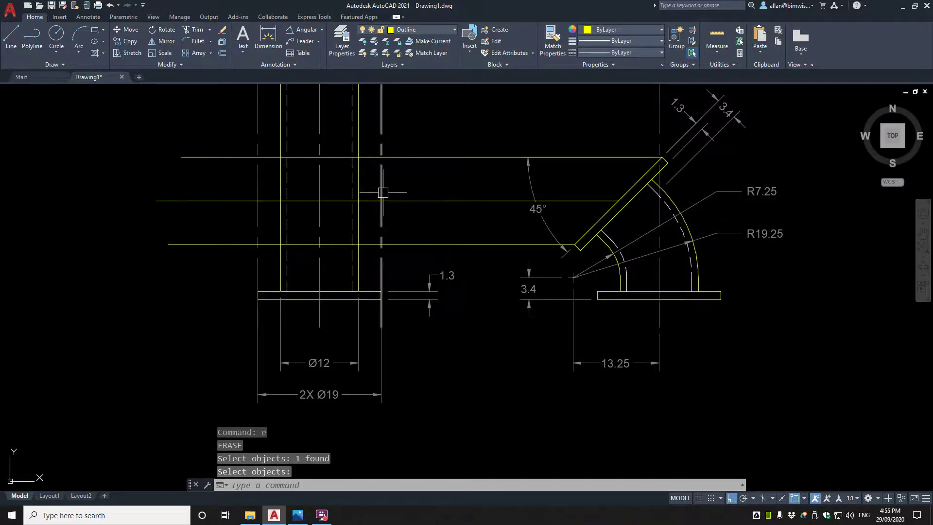
pyautogui.click(383, 194)
pyautogui.press('Return')
# Step: Redraw the flange ellipse with its 19 major axis on the middle projection line and its minor axis reaching the upper projection line
pyautogui.write('el')
pyautogui.press('Return')
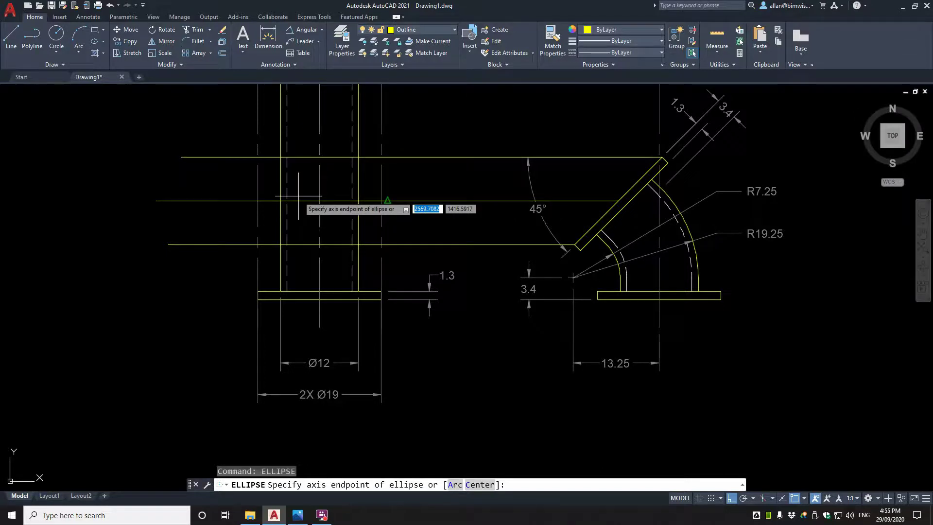
pyautogui.click(258, 200)
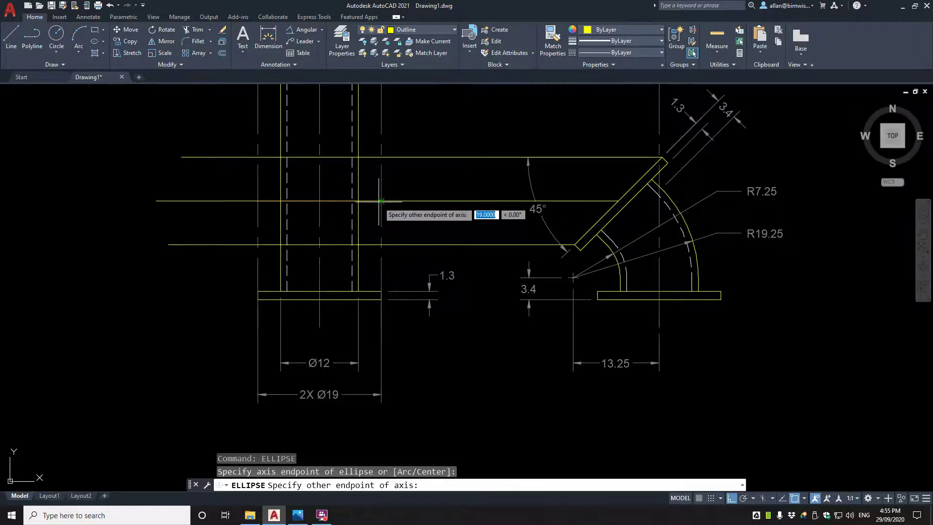
pyautogui.click(381, 201)
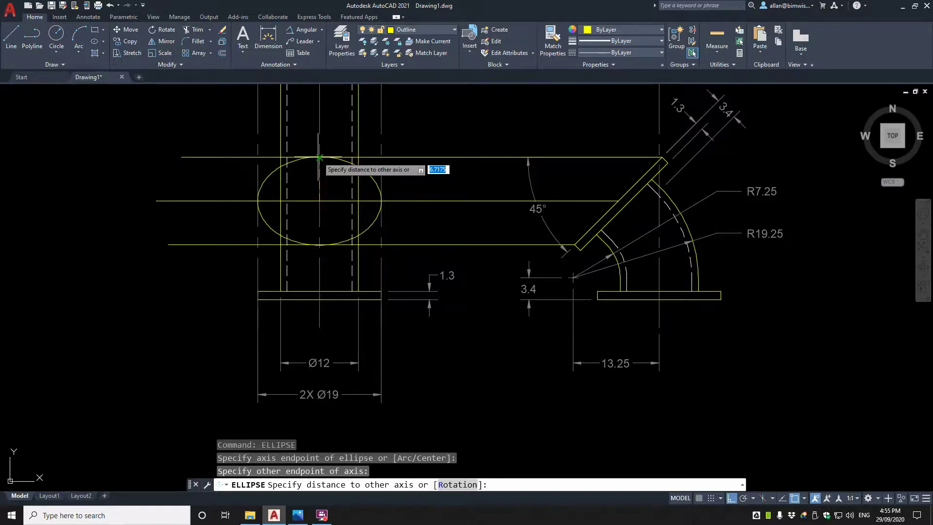
pyautogui.click(319, 157)
pyautogui.scroll(3, 333, 156)
pyautogui.scroll(-5, 454, 160)
pyautogui.scroll(5, 578, 161)
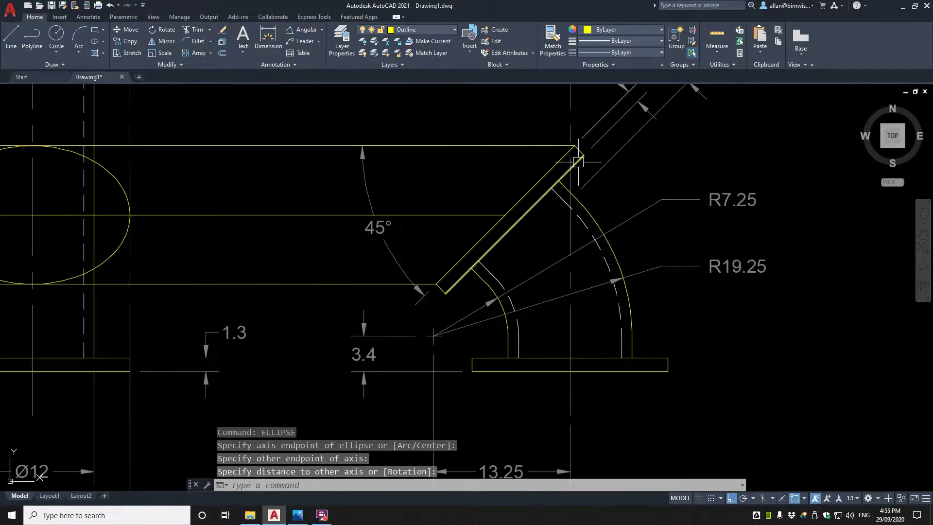
pyautogui.write('l')
pyautogui.press('Return')
pyautogui.click(582, 163)
pyautogui.scroll(-4, 479, 160)
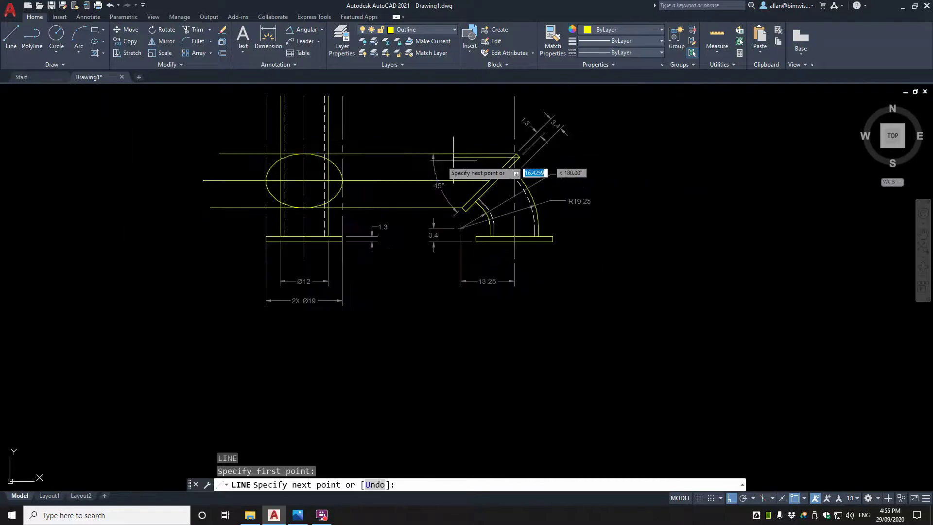
pyautogui.press('Escape')
pyautogui.press('Escape')
# Step: Erase the three horizontal projection lines and the two offset centre lines around the front view's ellipse
pyautogui.write('e')
pyautogui.press('Return')
pyautogui.click(367, 207)
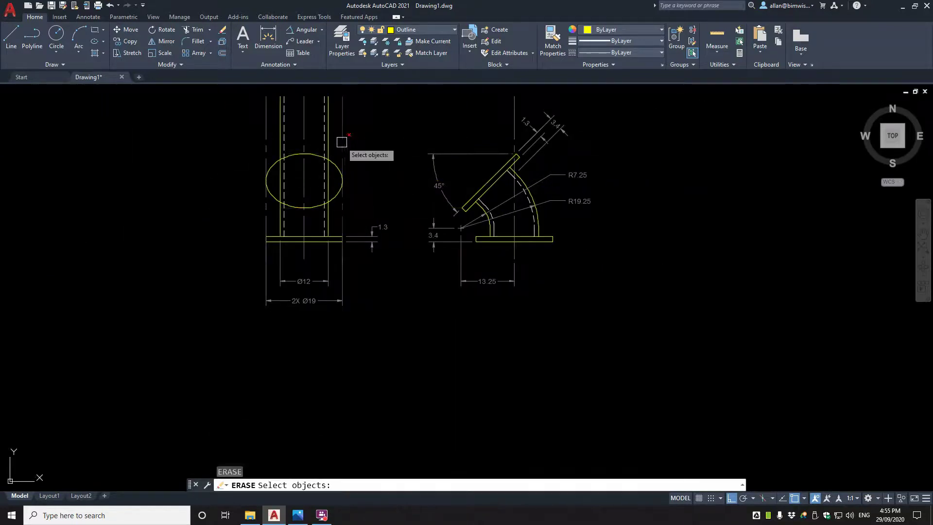
pyautogui.click(267, 144)
pyautogui.scroll(4, 520, 157)
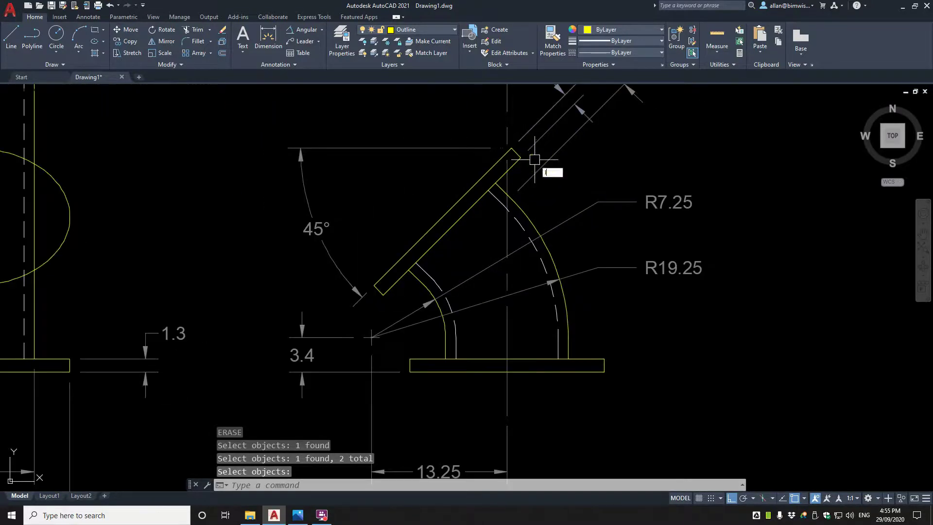
pyautogui.press('Return')
# Step: Draw a horizontal projection line from the angled flange's inner upper corner across the front view
pyautogui.write('l')
pyautogui.press('Return')
pyautogui.click(517, 156)
pyautogui.scroll(-4, 517, 155)
pyautogui.click(178, 160)
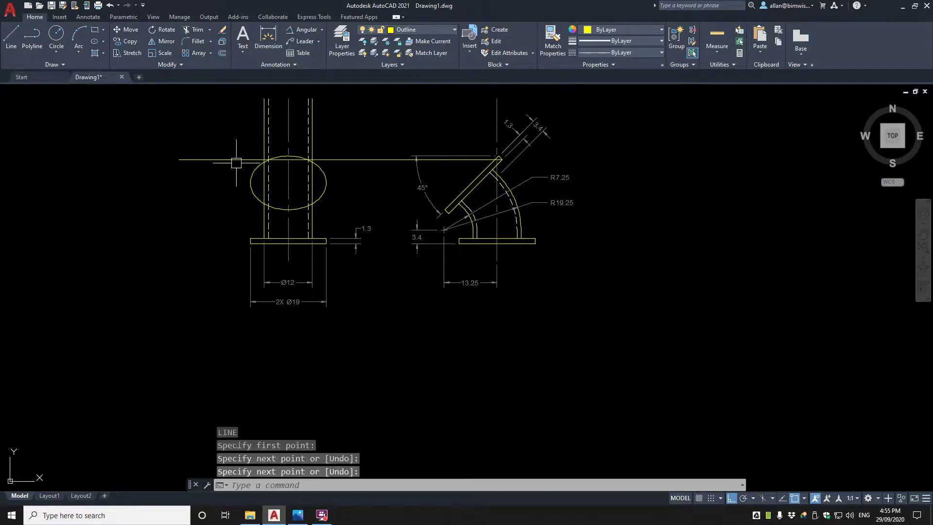
# Step: Copy the ellipse straight down from its top quadrant to where the projection line crosses the front view's centre line
pyautogui.scroll(6, 310, 150)
pyautogui.scroll(-3, 321, 145)
pyautogui.scroll(5, 311, 146)
pyautogui.write('c')
pyautogui.press('Return')
pyautogui.click(302, 159)
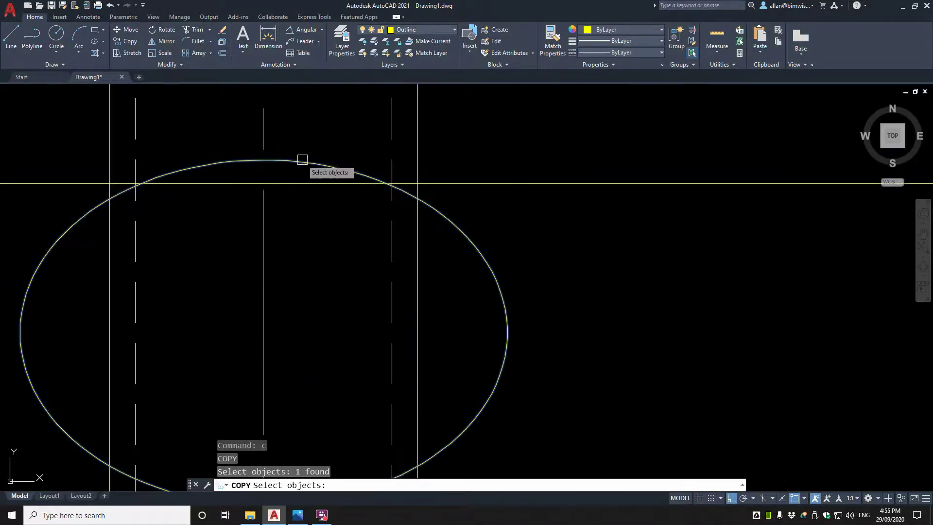
pyautogui.press('Return')
pyautogui.scroll(-4, 265, 168)
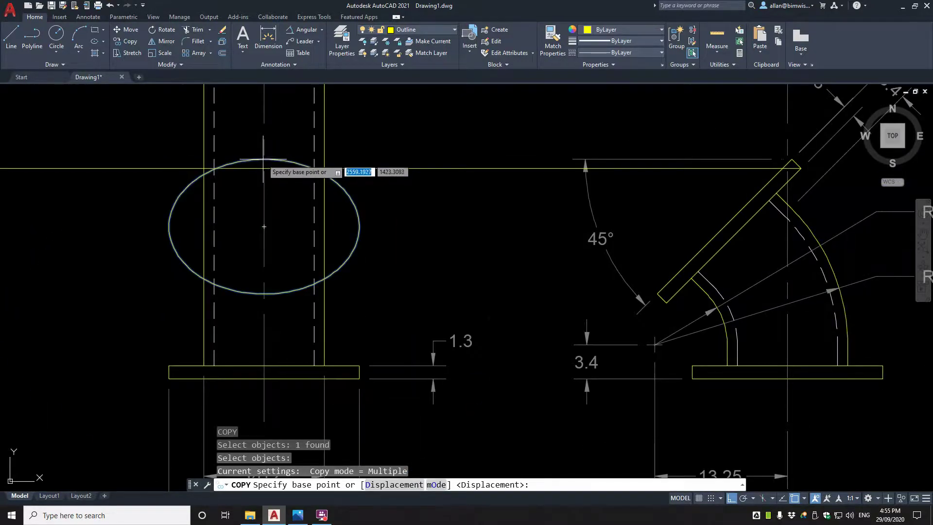
pyautogui.click(263, 158)
pyautogui.click(264, 168)
pyautogui.press('Escape')
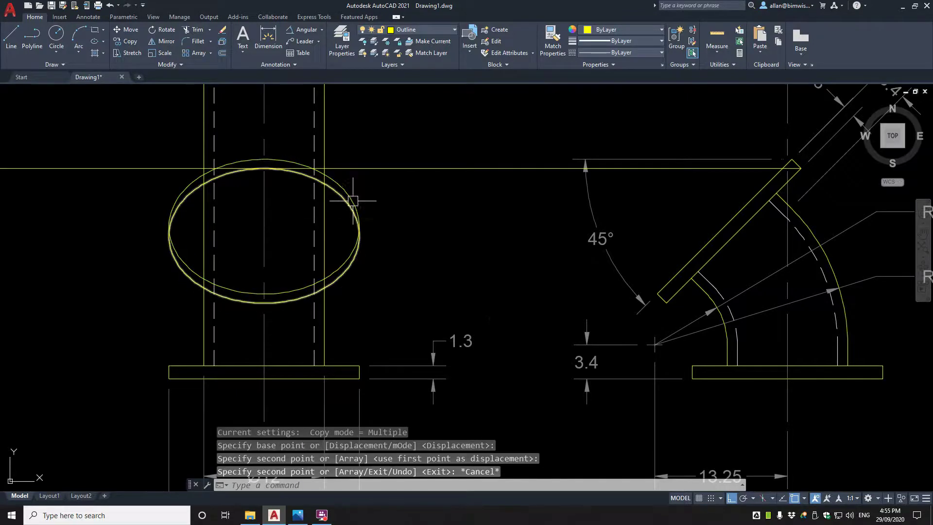
# Step: Trim away the lower part of the copied ellipse below the original flange ellipse in the front view
pyautogui.write('tr')
pyautogui.press('Return')
pyautogui.click(353, 193)
pyautogui.press('Return')
pyautogui.click(358, 261)
pyautogui.press('Return')
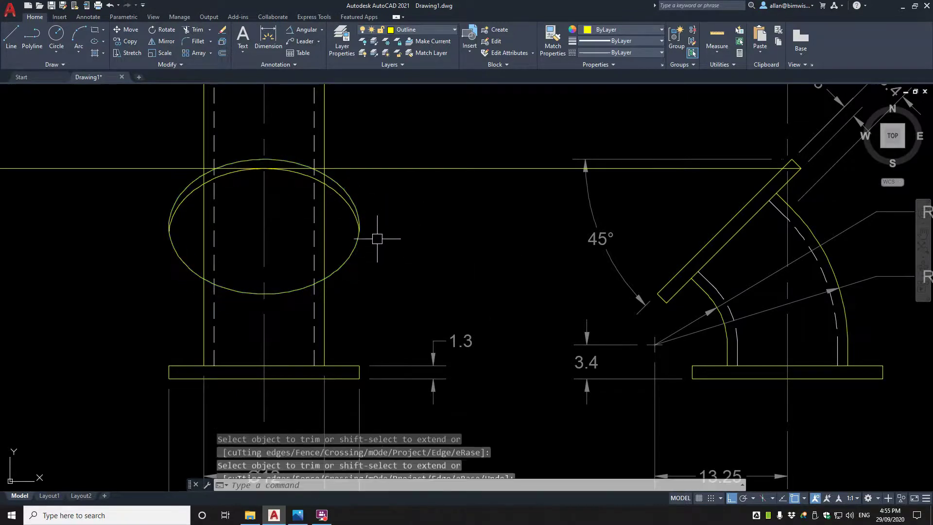
pyautogui.press('Escape')
pyautogui.press('Escape')
pyautogui.press('Escape')
# Step: Match the remaining upper arc of the copied ellipse to the properties of the pipe's hidden line
pyautogui.write('na')
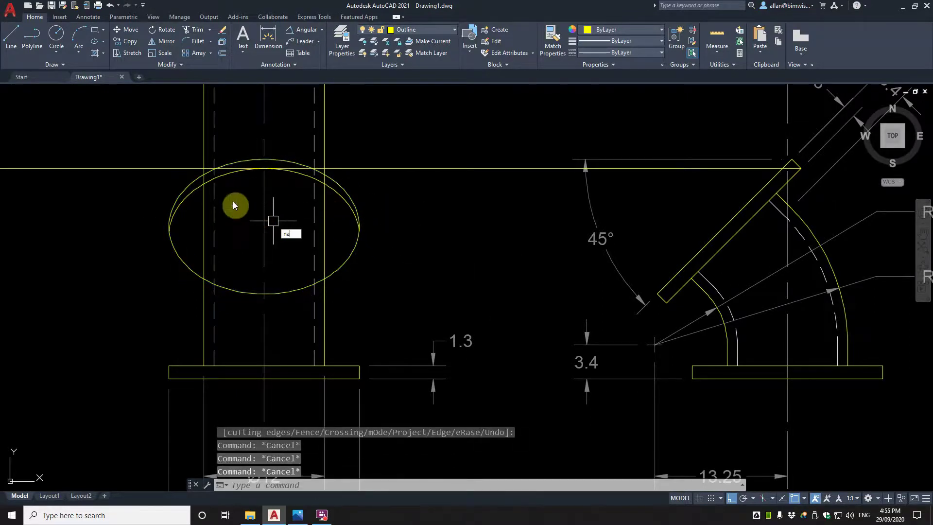
pyautogui.press('Return')
pyautogui.write('ma')
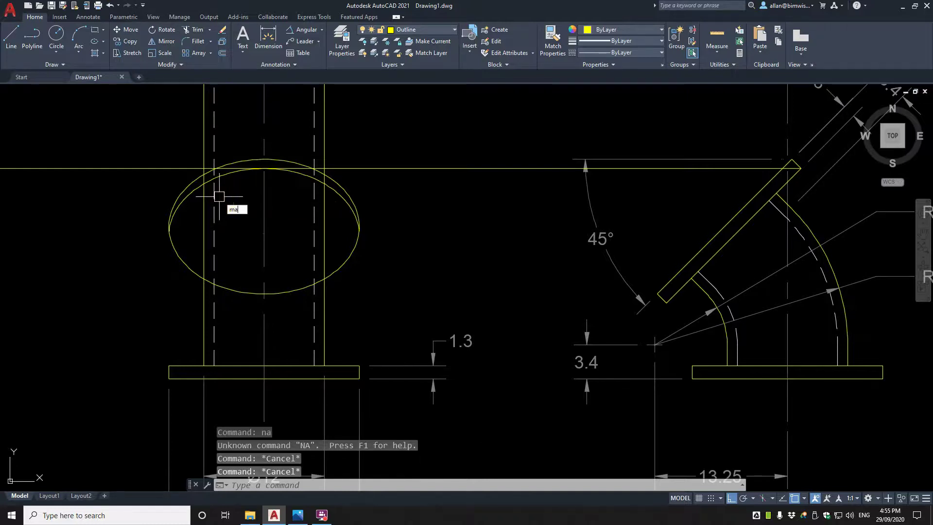
pyautogui.press('Return')
pyautogui.click(216, 195)
pyautogui.click(193, 193)
pyautogui.press('Return')
# Step: Erase the horizontal projection line running from the angled flange's upper corner across the front view
pyautogui.write('e')
pyautogui.press('Return')
pyautogui.click(173, 172)
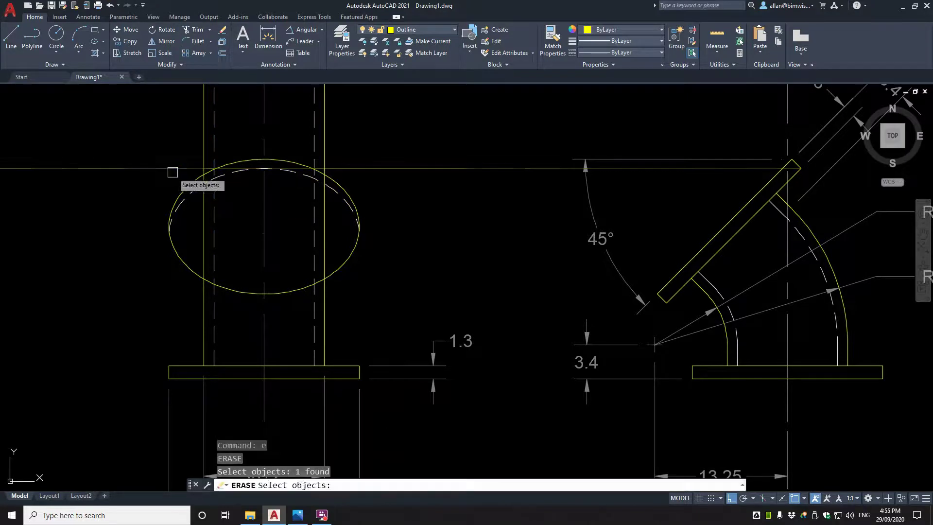
pyautogui.press('Return')
# Step: Draw two horizontal projection lines across the front view from where the pipe's dashed inner edges meet the angled flange
pyautogui.scroll(-2, 213, 175)
pyautogui.scroll(2, 541, 190)
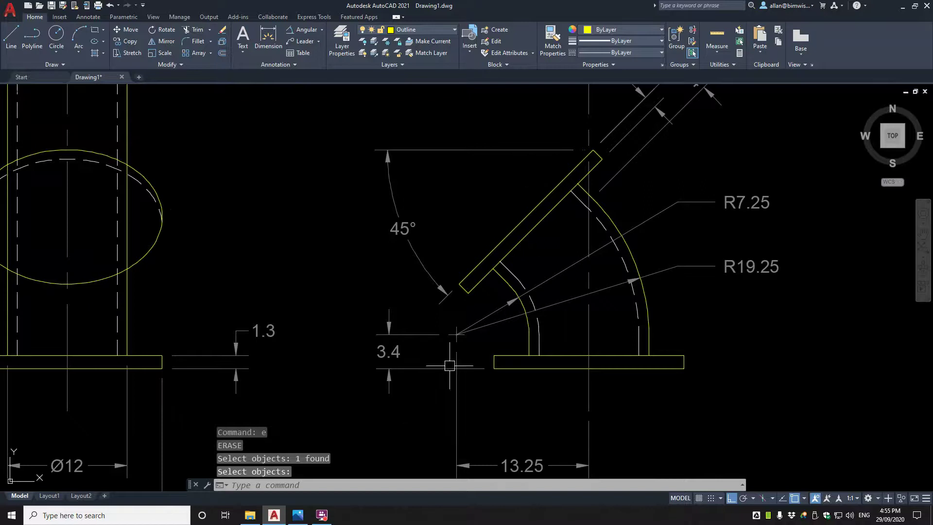
pyautogui.scroll(-2, 553, 244)
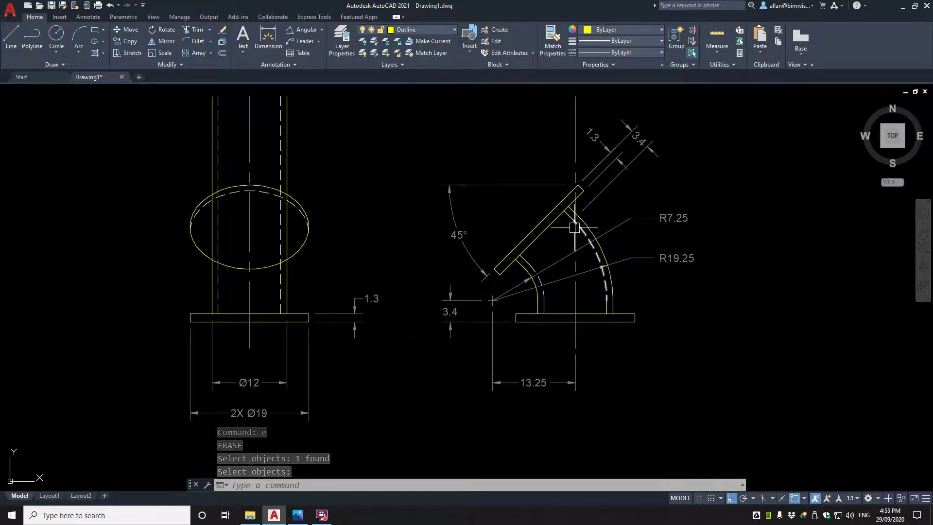
pyautogui.write('l')
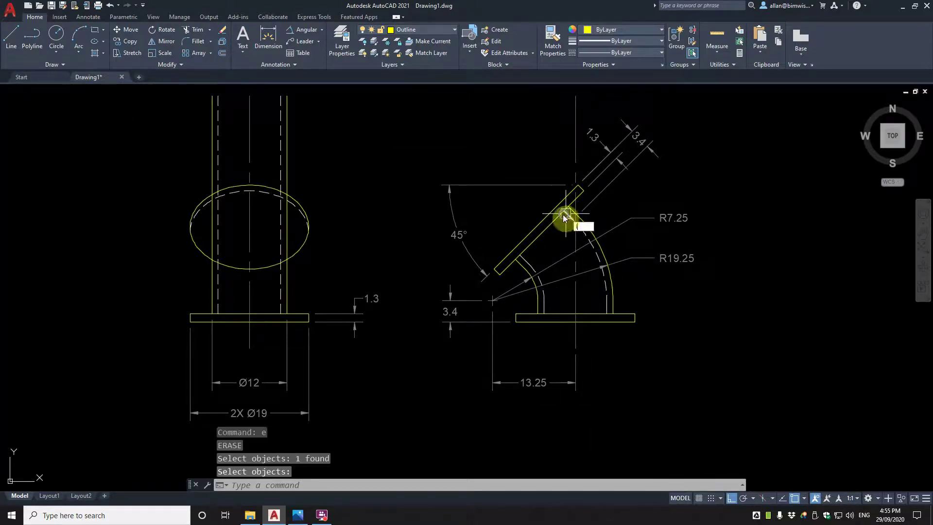
pyautogui.press('Return')
pyautogui.click(563, 210)
pyautogui.click(47, 204)
pyautogui.press('Return')
pyautogui.press('Return')
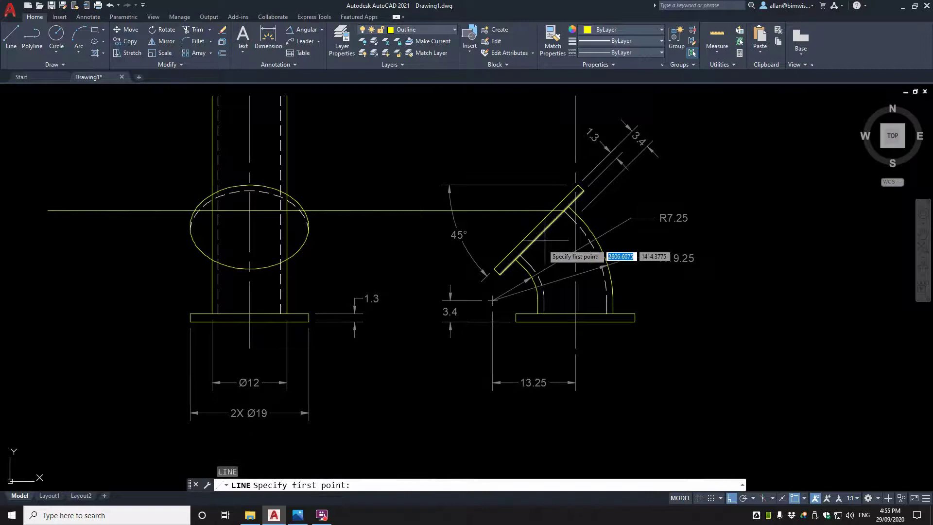
pyautogui.click(517, 253)
pyautogui.click(76, 255)
pyautogui.press('Return')
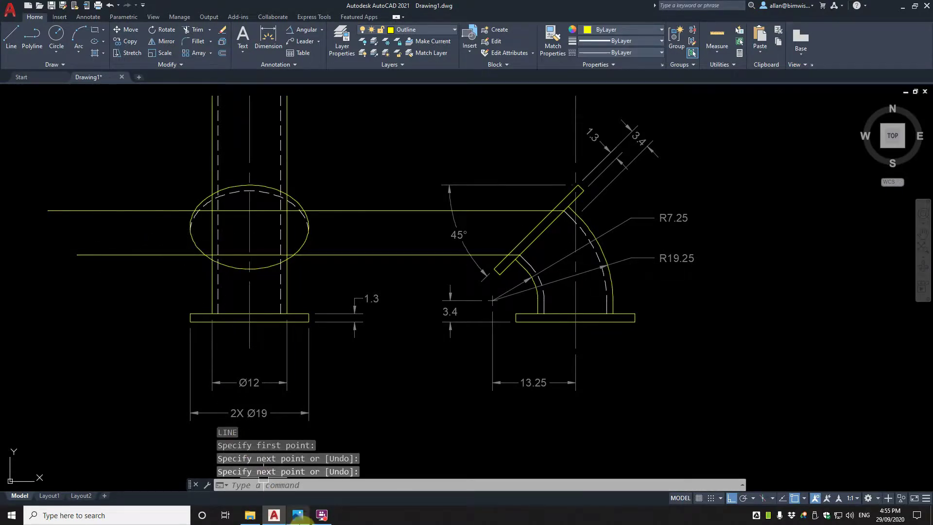
# Step: Check the elbow's front view in the reference picture in Photos and return to the AutoCAD drawing
pyautogui.click(297, 515)
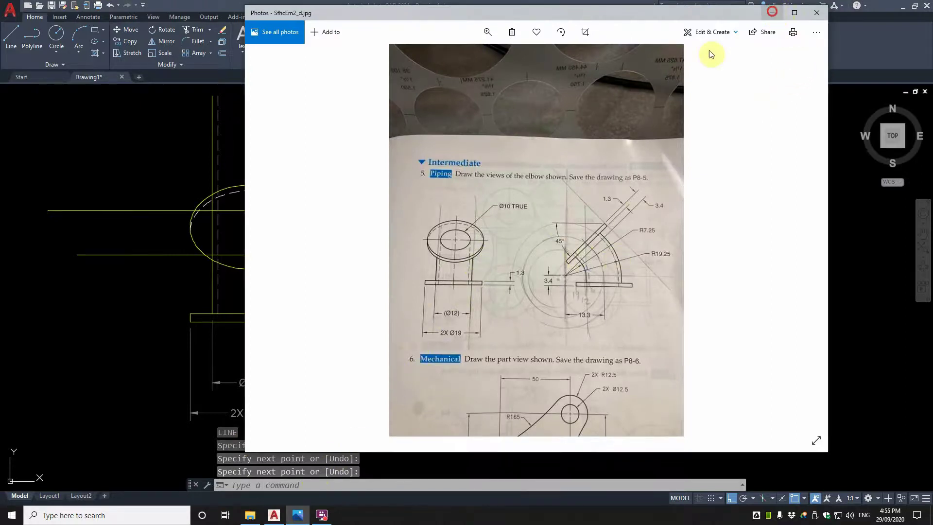
pyautogui.click(772, 11)
pyautogui.press('Escape')
pyautogui.press('Escape')
pyautogui.scroll(3, 316, 238)
pyautogui.write('c')
pyautogui.press('Return')
pyautogui.click(312, 239)
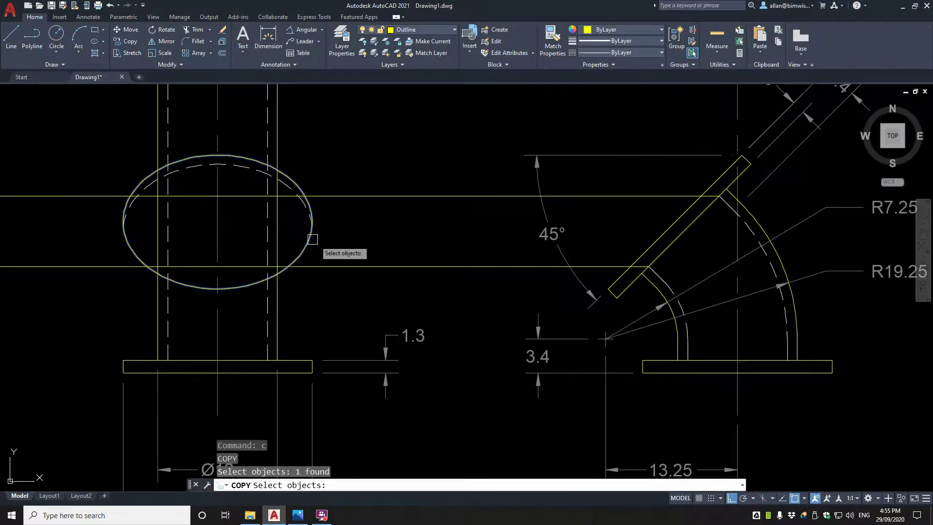
pyautogui.press('Escape')
# Step: Draw a horizontal projection line from the angled flange's lowest corner across the front view
pyautogui.write('l')
pyautogui.press('Return')
pyautogui.click(616, 297)
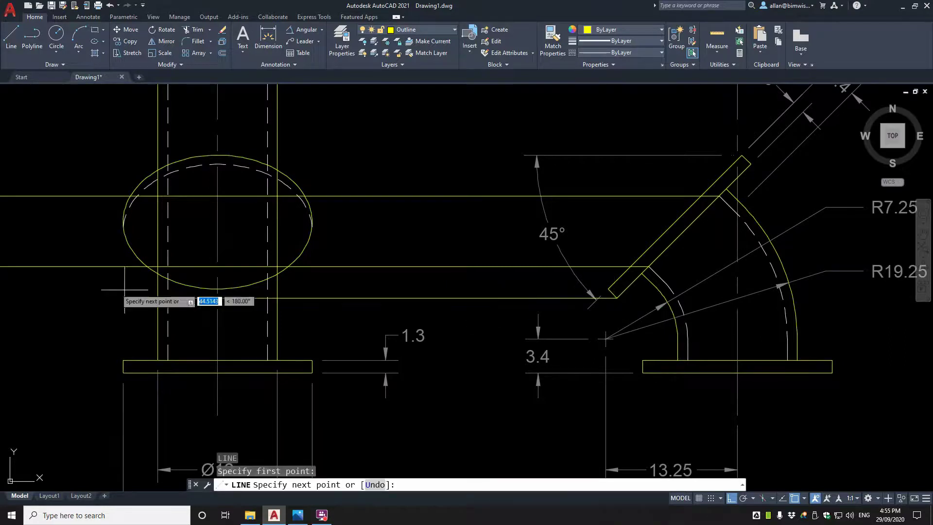
pyautogui.click(80, 291)
pyautogui.press('Escape')
pyautogui.write('co')
pyautogui.press('Return')
pyautogui.click(229, 289)
pyautogui.press('Return')
pyautogui.click(218, 290)
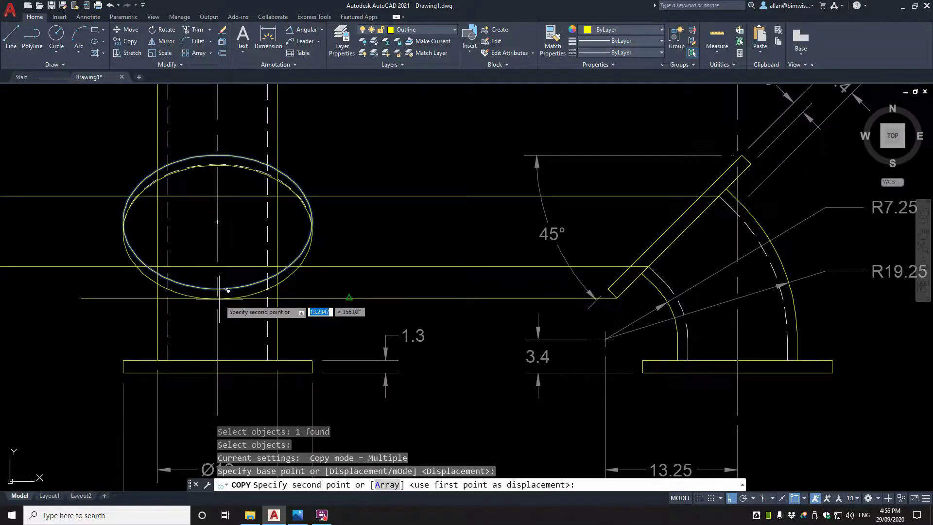
pyautogui.press('Escape')
# Step: Copy the flange ellipse straight down from its bottom quadrant to where the lowest projection line crosses the centre line
pyautogui.write('c')
pyautogui.press('Return')
pyautogui.click(223, 290)
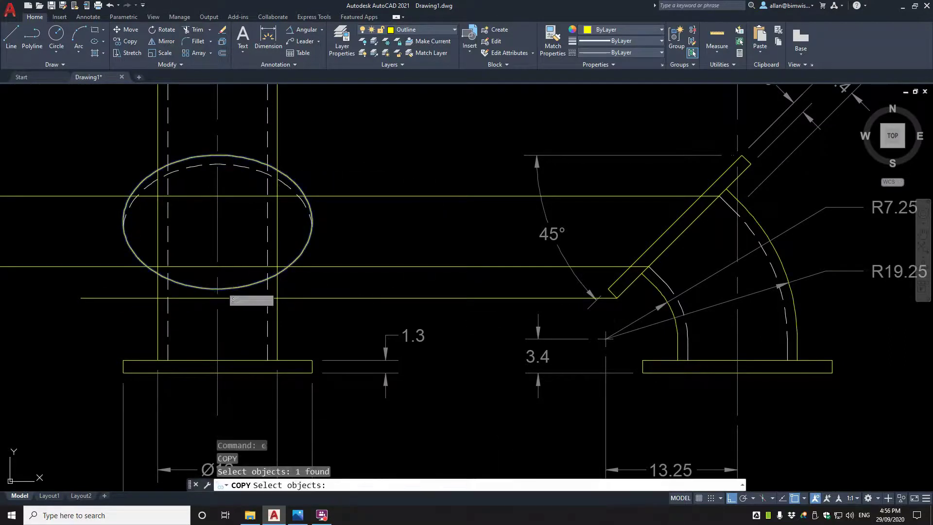
pyautogui.press('Return')
pyautogui.click(218, 289)
pyautogui.click(217, 298)
pyautogui.press('Escape')
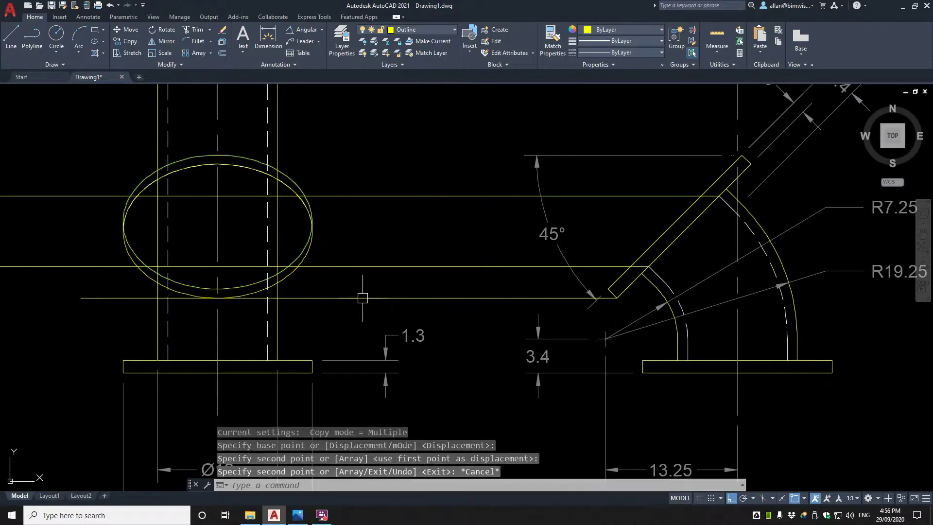
# Step: Erase the lowest horizontal projection line from the angled flange's bottom corner
pyautogui.write('e')
pyautogui.press('Return')
pyautogui.click(319, 296)
pyautogui.press('Return')
pyautogui.press('Escape')
# Step: Trim away the upper part of the lower ellipse copy, using the original flange ellipse as the cutting edge
pyautogui.write('tr')
pyautogui.press('Return')
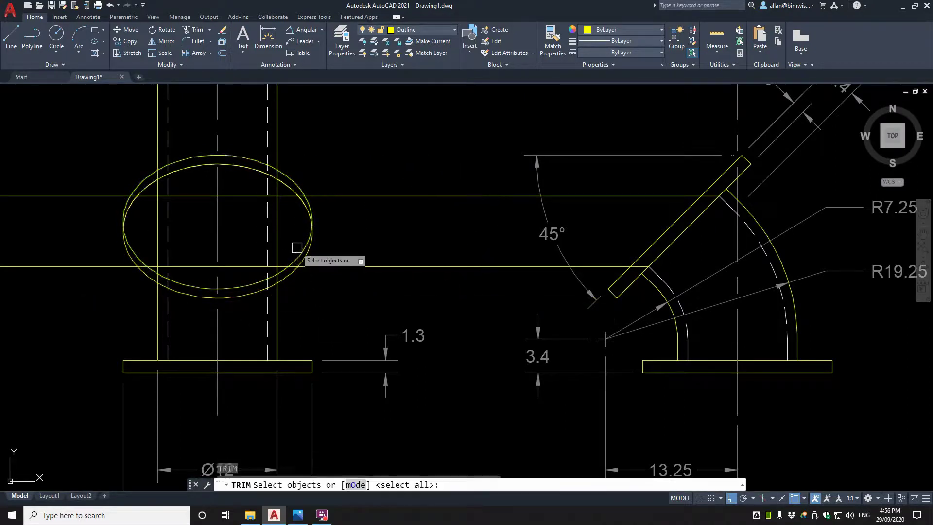
pyautogui.click(297, 247)
pyautogui.press('Return')
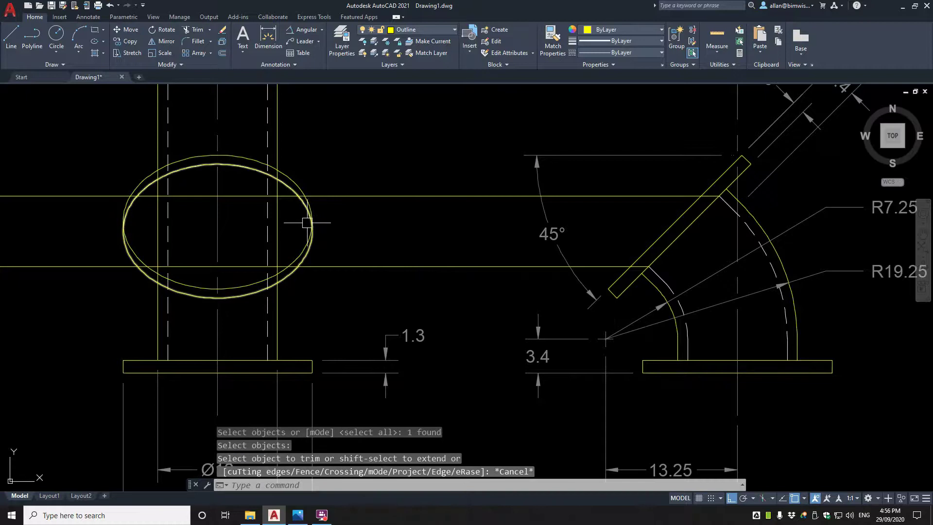
pyautogui.click(287, 182)
pyautogui.press('Return')
pyautogui.scroll(-3, 329, 238)
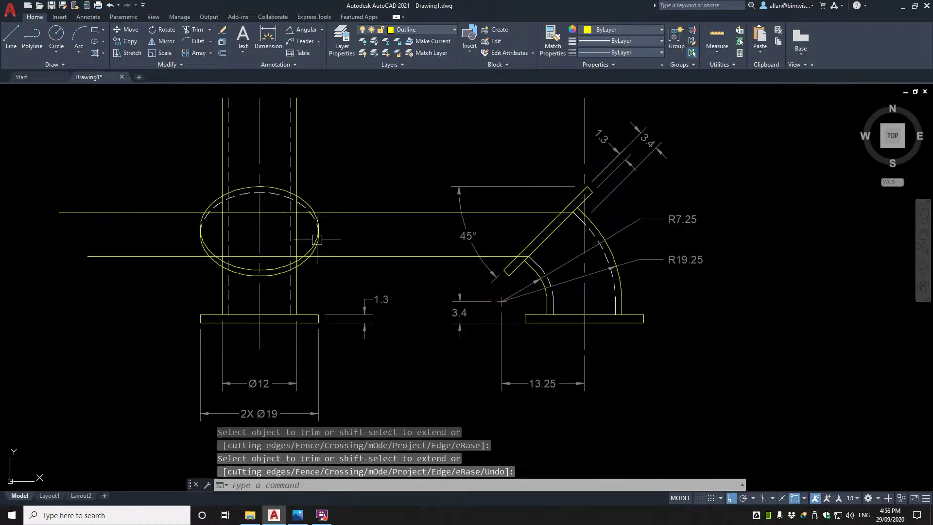
# Step: Trim the front view's two outer pipe lines above the lower flange arc, using that arc as the cutting edge
pyautogui.scroll(5, 271, 225)
pyautogui.scroll(-5, 289, 212)
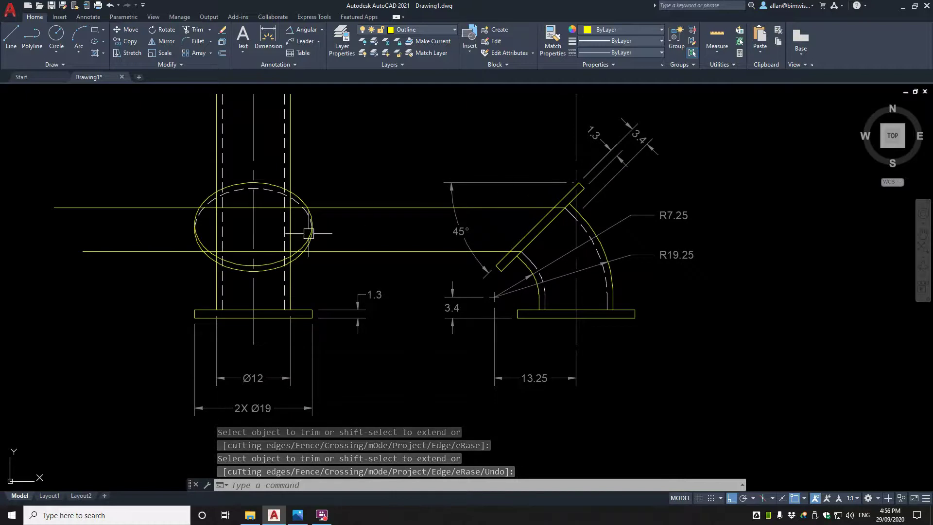
pyautogui.scroll(2, 229, 274)
pyautogui.write('tr')
pyautogui.press('Return')
pyautogui.click(227, 263)
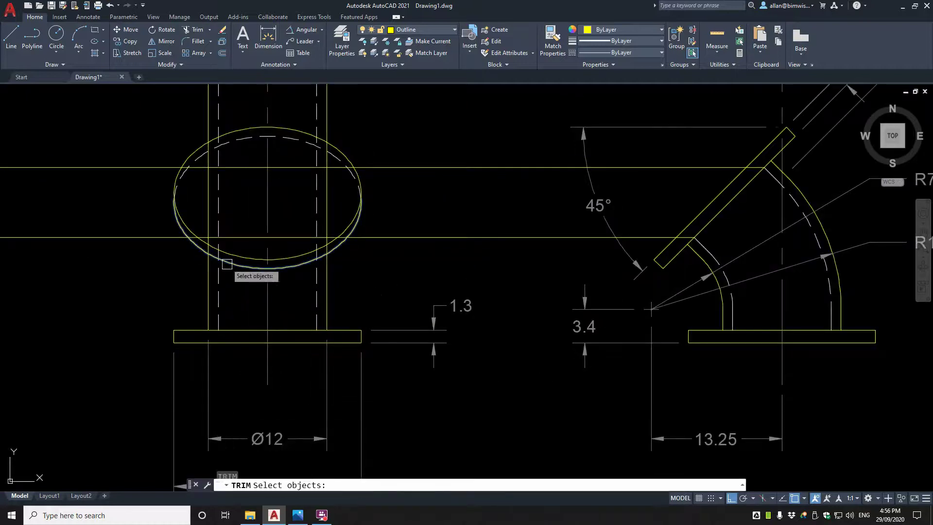
pyautogui.press('Return')
pyautogui.click(206, 219)
pyautogui.press('Return')
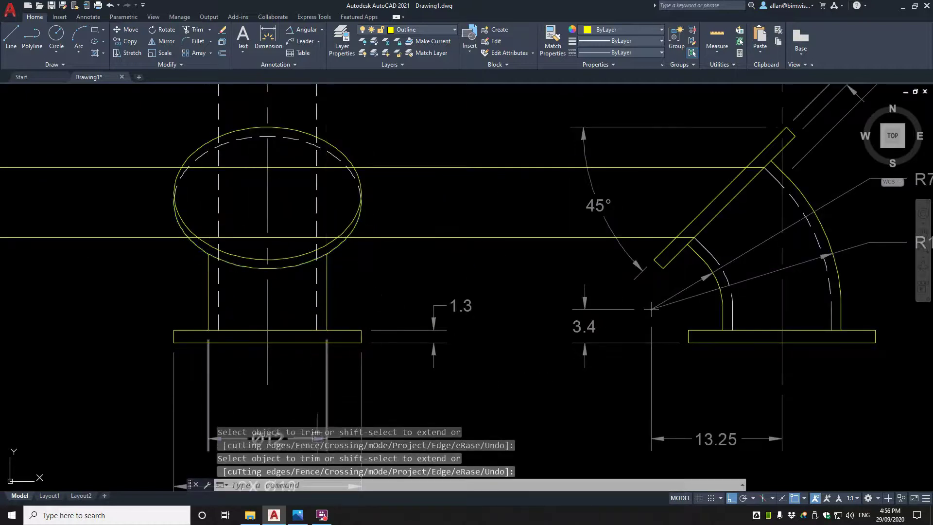
# Step: Check the flange's inner ellipse in the reference picture and compare it with the front view of the drawing
pyautogui.click(298, 515)
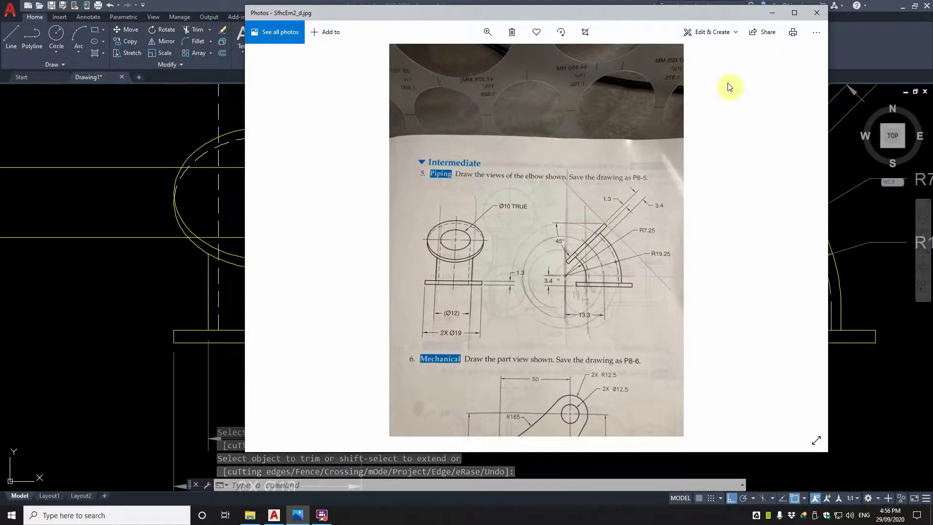
pyautogui.click(771, 13)
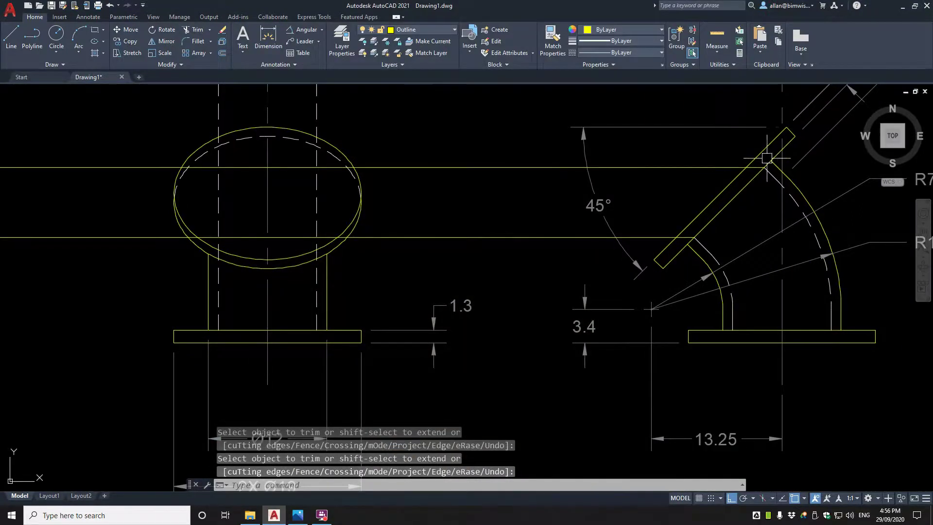
pyautogui.scroll(-3, 280, 184)
pyautogui.scroll(5, 277, 183)
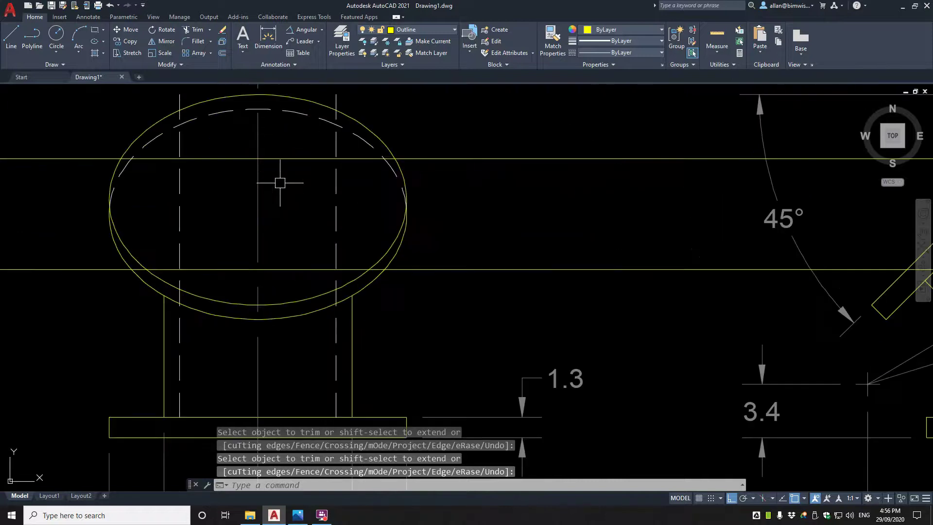
pyautogui.scroll(-3, 277, 183)
pyautogui.scroll(1, 277, 183)
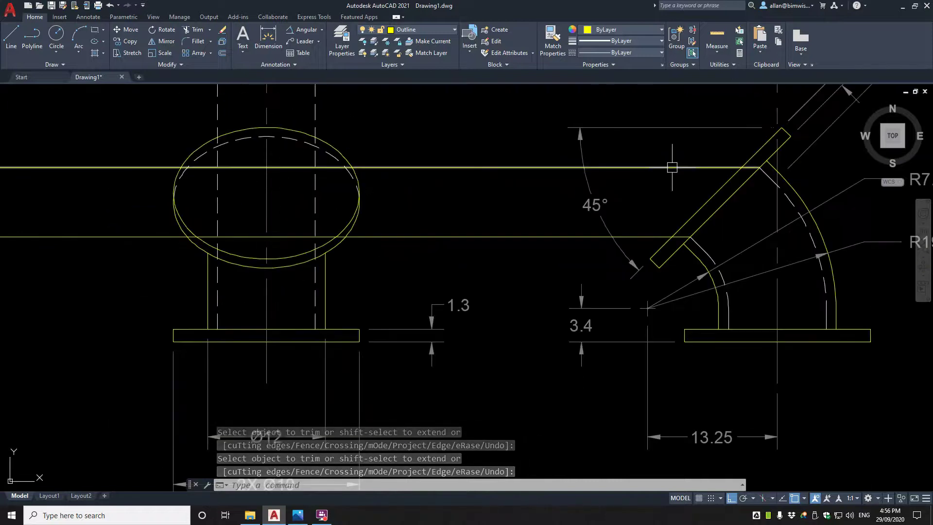
pyautogui.press('l')
pyautogui.press('Return')
pyautogui.click(704, 199)
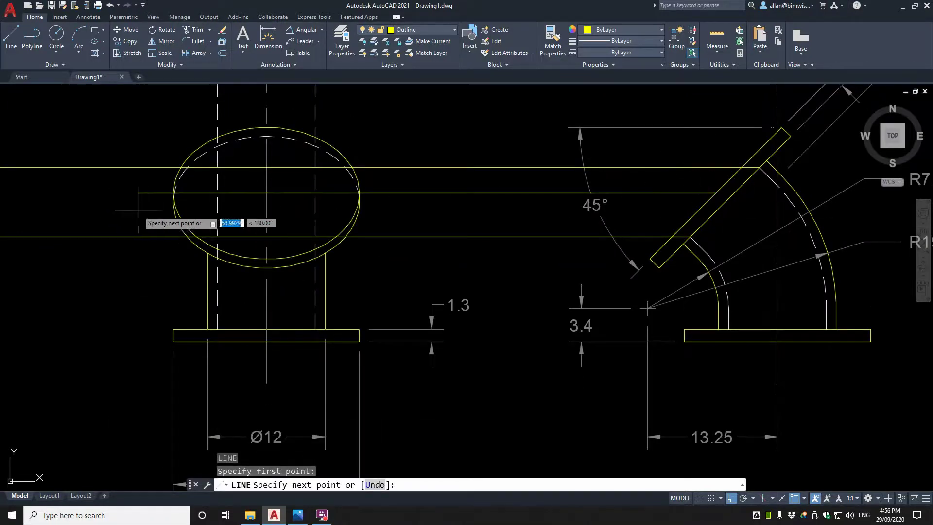
pyautogui.press('Escape')
# Step: Draw a vertical construction line crossing both horizontal projection lines between the front and side views
pyautogui.press('Return')
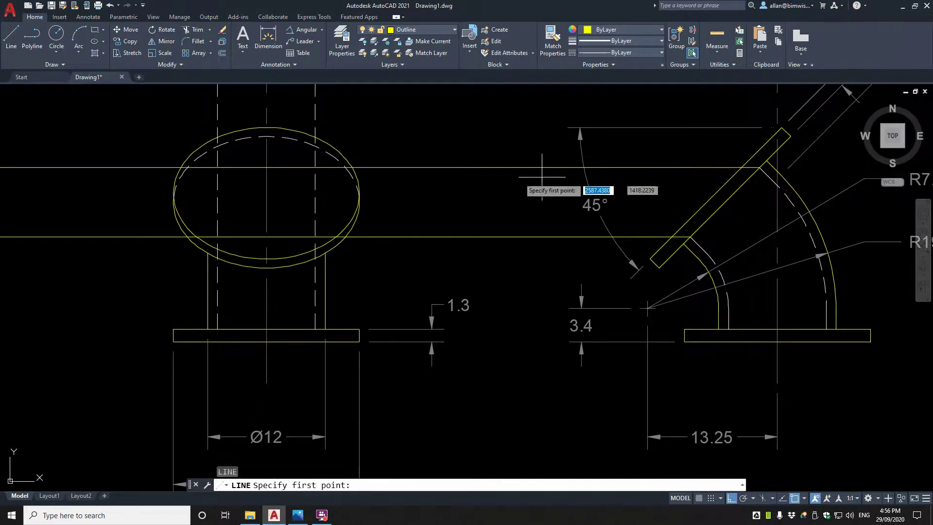
pyautogui.click(487, 140)
pyautogui.click(486, 301)
pyautogui.press('Escape')
# Step: Trim both ends of the vertical construction line back to the two horizontal projection lines
pyautogui.write('tr')
pyautogui.press('Return')
pyautogui.click(534, 145)
pyautogui.click(507, 261)
pyautogui.press('Return')
pyautogui.click(487, 280)
pyautogui.click(482, 264)
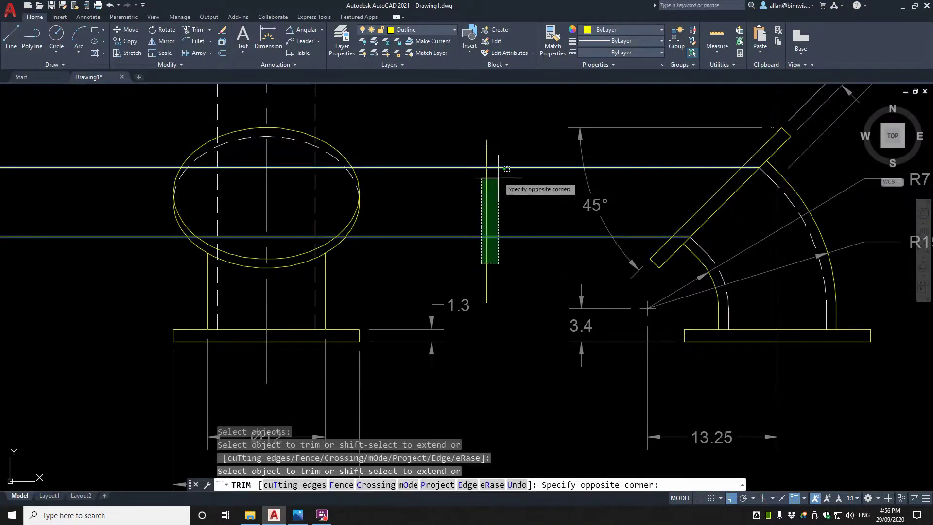
pyautogui.click(478, 280)
pyautogui.click(487, 151)
pyautogui.press('Escape')
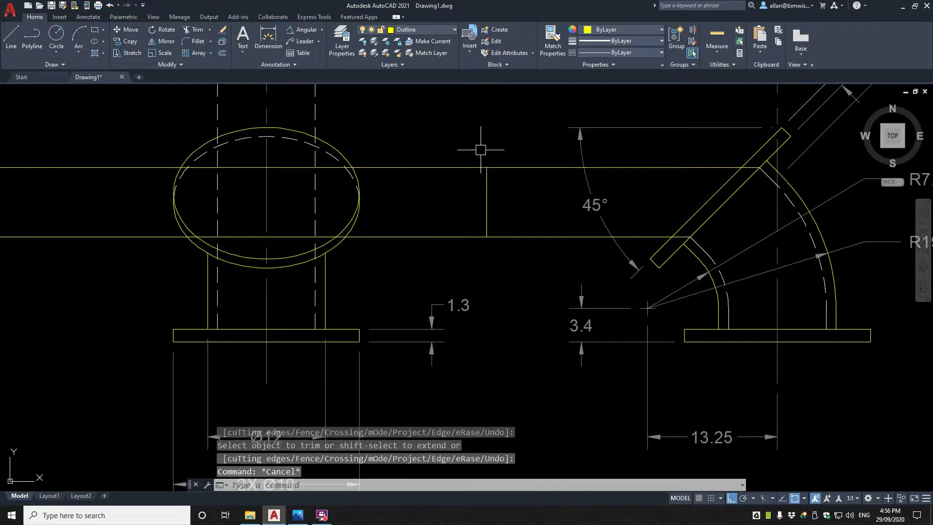
# Step: Draw a horizontal line from the vertical construction line's midpoint across the front view's ellipse
pyautogui.write('l')
pyautogui.press('Return')
pyautogui.click(486, 202)
pyautogui.click(110, 202)
pyautogui.press('Escape')
# Step: Erase the short vertical construction line between the two projection lines
pyautogui.write('e')
pyautogui.press('Return')
pyautogui.click(452, 148)
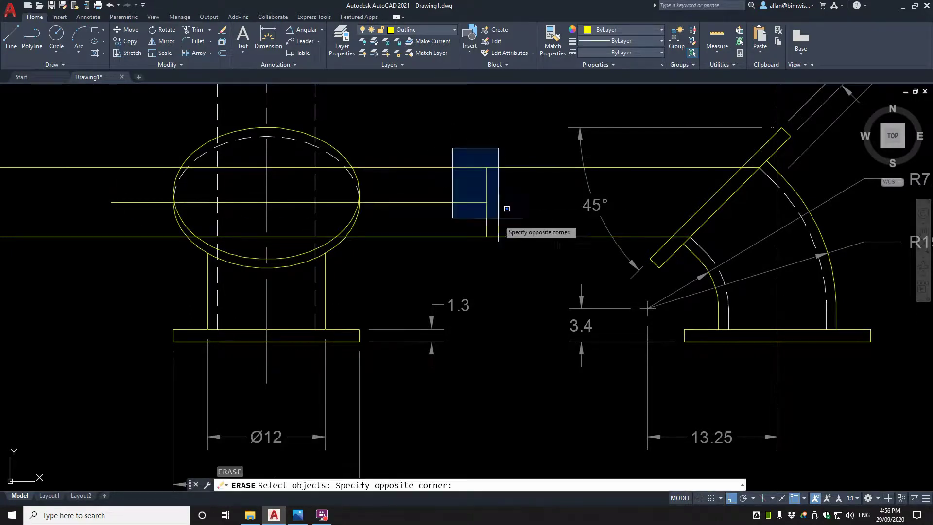
pyautogui.click(499, 241)
pyautogui.press('Return')
pyautogui.write('cc')
pyautogui.press('Return')
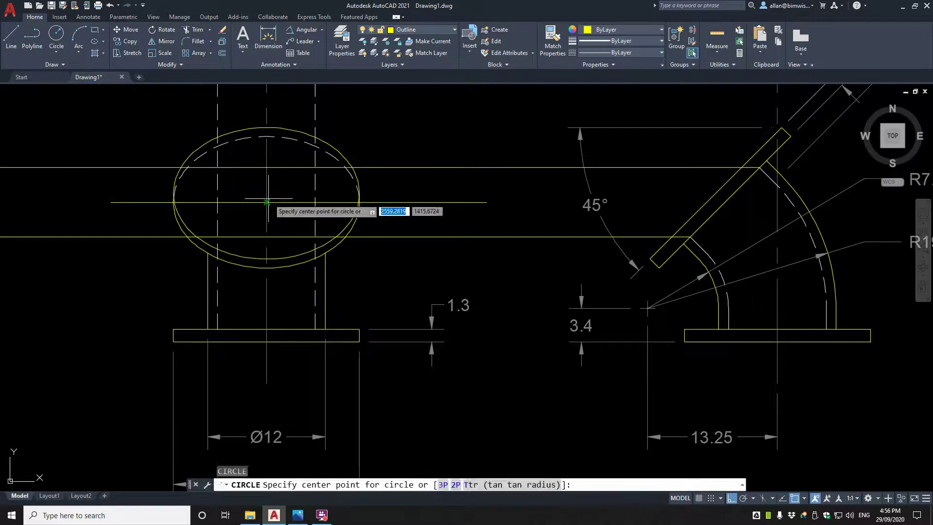
pyautogui.press('Escape')
pyautogui.write('Ellip')
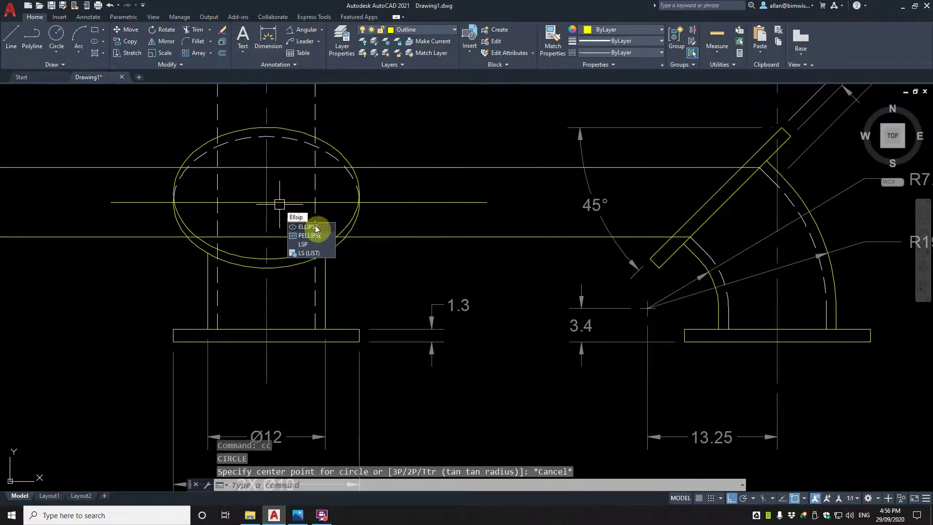
pyautogui.click(307, 227)
pyautogui.click(267, 202)
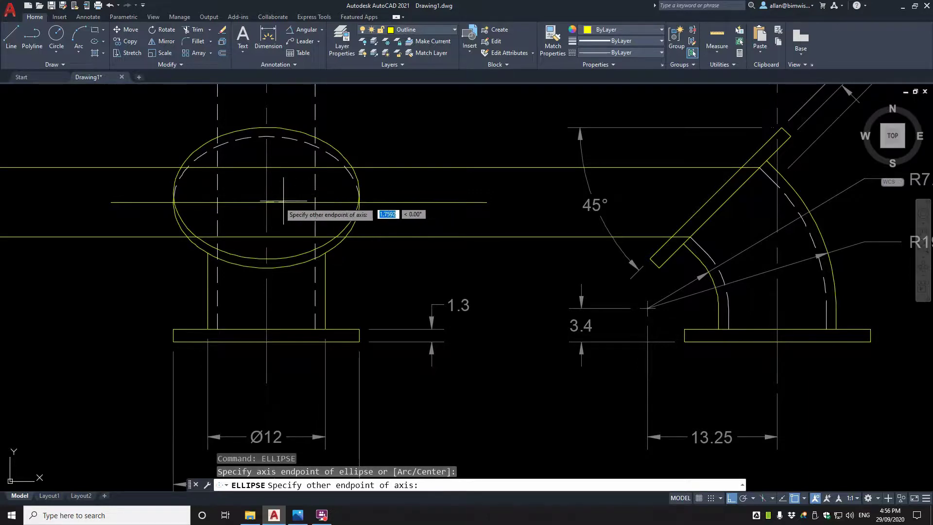
pyautogui.press('Escape')
# Step: Draw the inner opening's ellipse in the front view, spanning the two vertical hidden lines and reaching the upper projection line
pyautogui.press('Return')
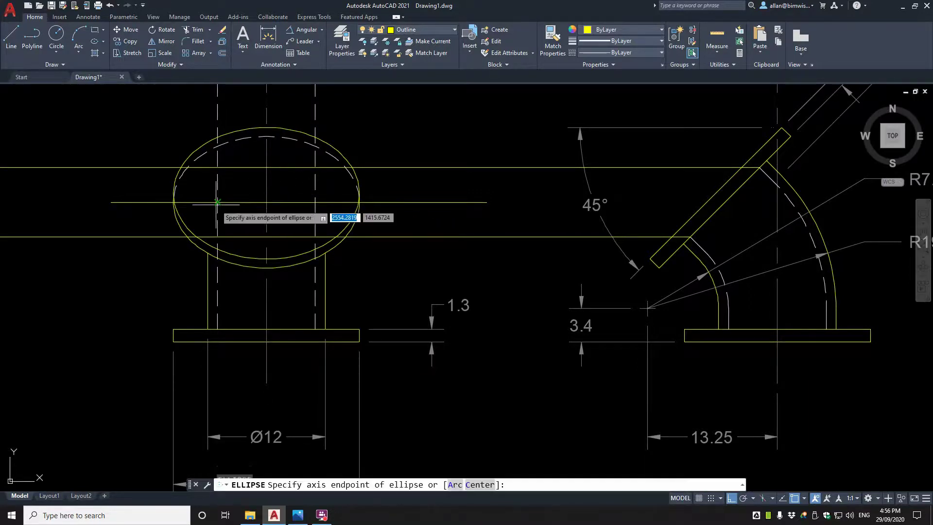
pyautogui.click(217, 202)
pyautogui.click(314, 202)
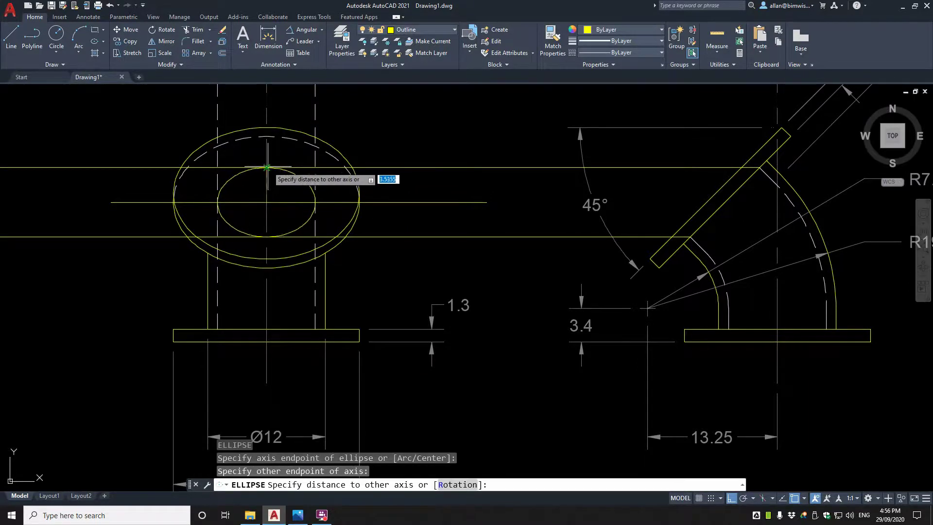
pyautogui.click(268, 168)
# Step: Erase the upper horizontal projection line between the front and side views
pyautogui.press('Escape')
pyautogui.press('Return')
pyautogui.click(330, 170)
pyautogui.press('Return')
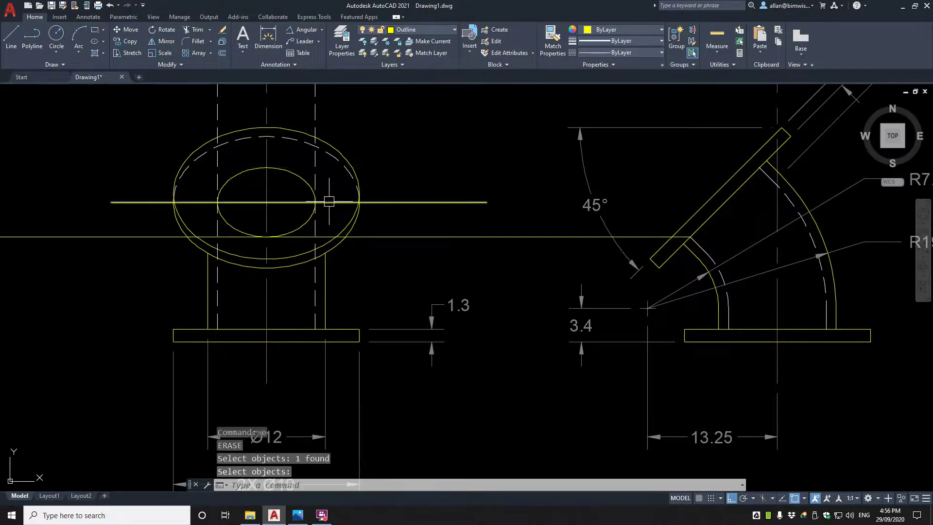
# Step: Trim the front view's two vertical hidden lines above the horizontal line through the inner ellipse
pyautogui.write('tr')
pyautogui.press('Return')
pyautogui.click(329, 202)
pyautogui.press('Return')
pyautogui.click(314, 173)
pyautogui.click(218, 164)
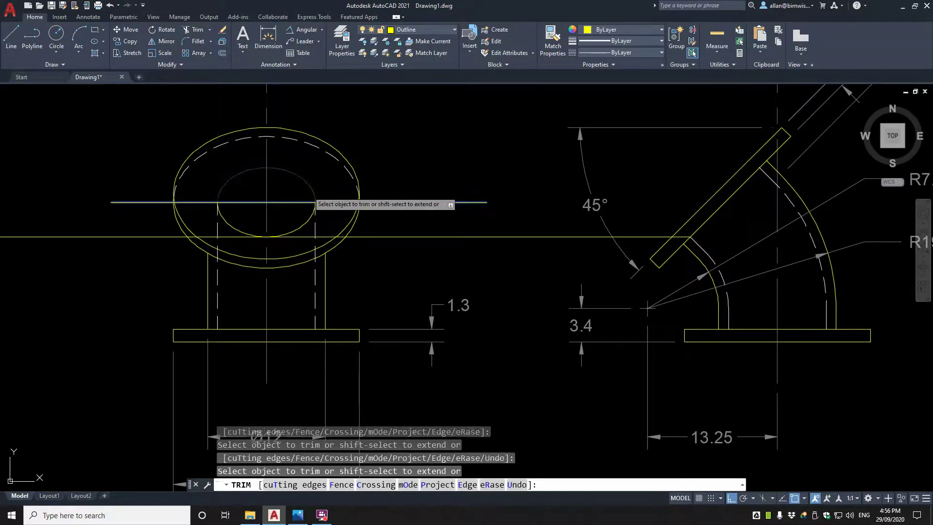
pyautogui.press('Return')
# Step: Erase the horizontal construction line through the inner ellipse and the remaining lower projection line
pyautogui.write('e')
pyautogui.press('Return')
pyautogui.click(391, 202)
pyautogui.press('Return')
pyautogui.scroll(-2, 429, 232)
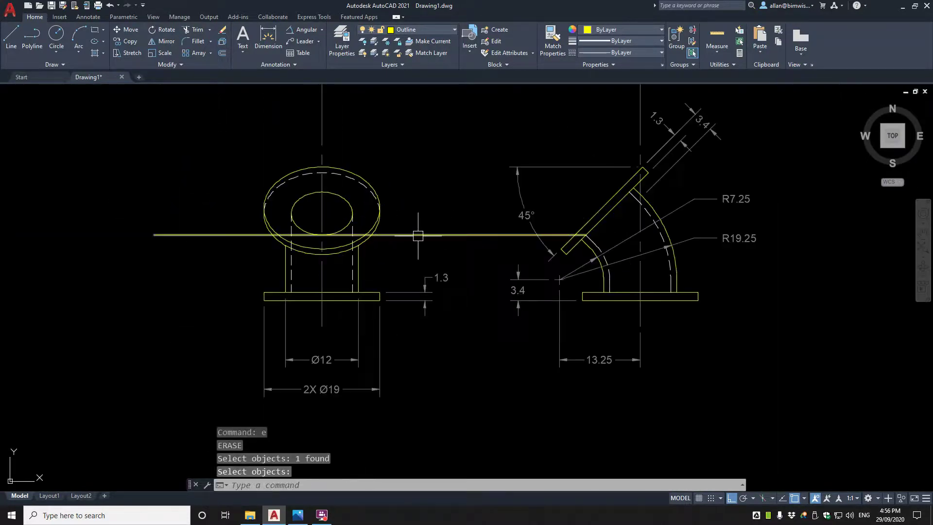
pyautogui.write('e')
pyautogui.press('Return')
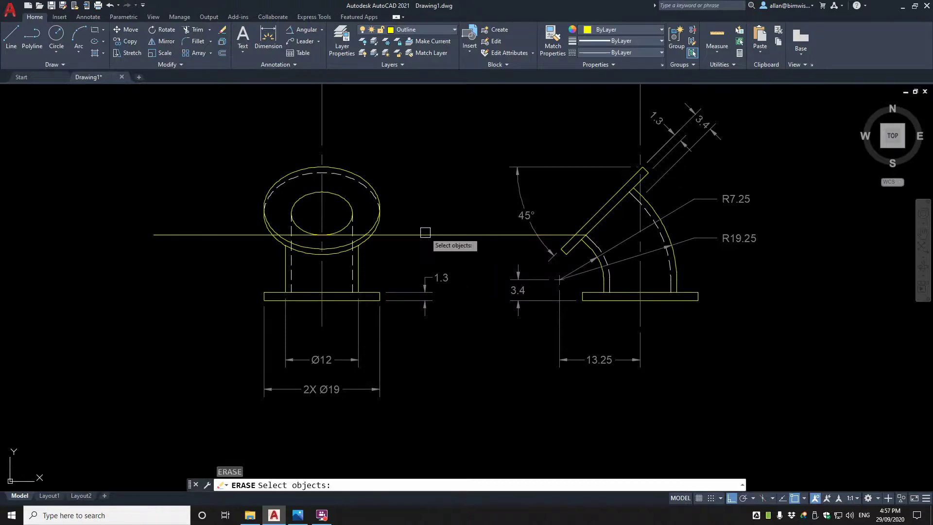
pyautogui.click(423, 234)
pyautogui.press('Return')
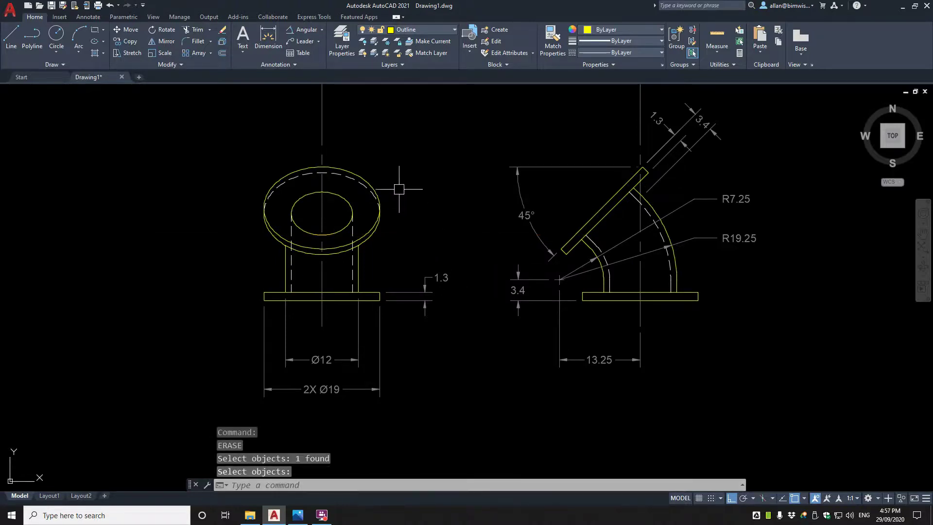
# Step: Switch to the reference picture in Photos and compare its elbow views side by side with the drawing
pyautogui.click(298, 515)
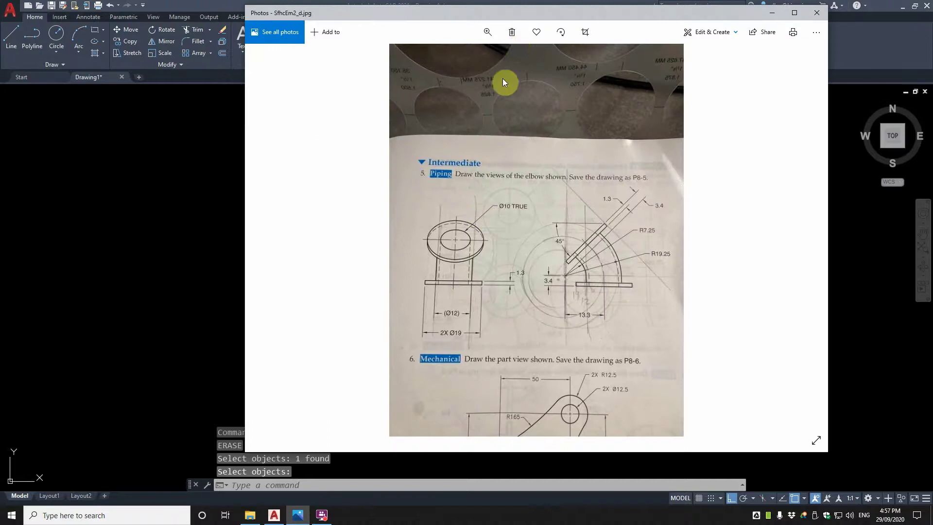
pyautogui.moveTo(536, 19)
pyautogui.mouseDown()
pyautogui.moveTo(925, 34)
pyautogui.moveTo(879, 38)
pyautogui.mouseUp()
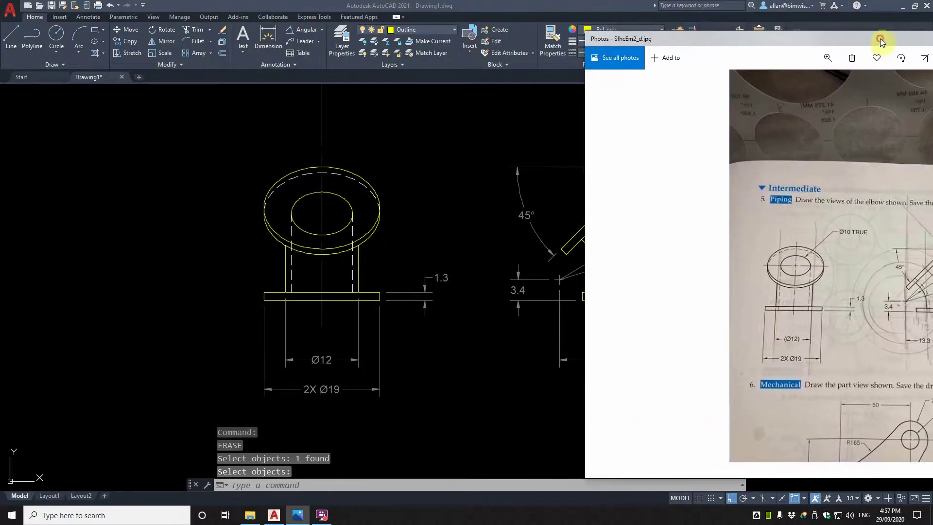
pyautogui.scroll(-1, 417, 165)
pyautogui.moveTo(423, 156)
pyautogui.mouseDown(button='middle')
pyautogui.moveTo(308, 167)
pyautogui.moveTo(175, 200)
pyautogui.mouseUp(button='middle')
pyautogui.click(298, 515)
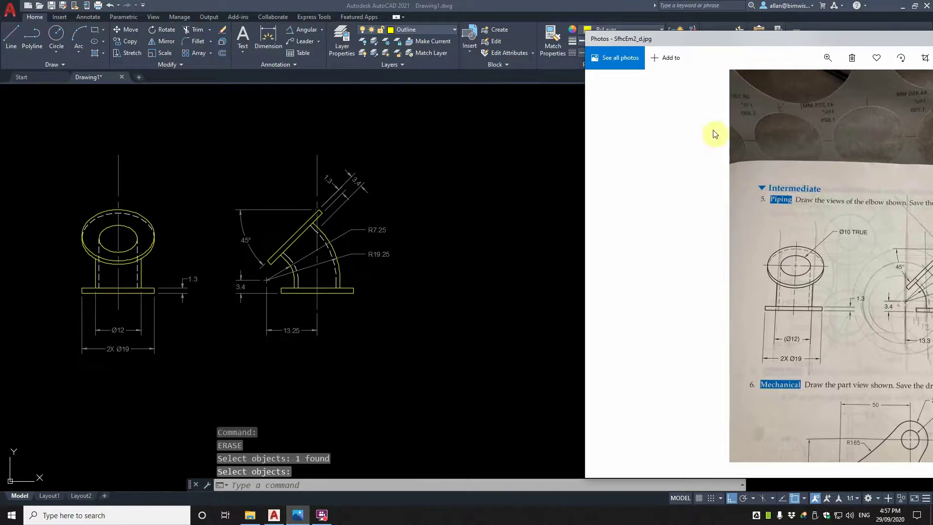
pyautogui.moveTo(784, 34)
pyautogui.mouseDown()
pyautogui.moveTo(639, 31)
pyautogui.moveTo(597, 19)
pyautogui.mouseUp()
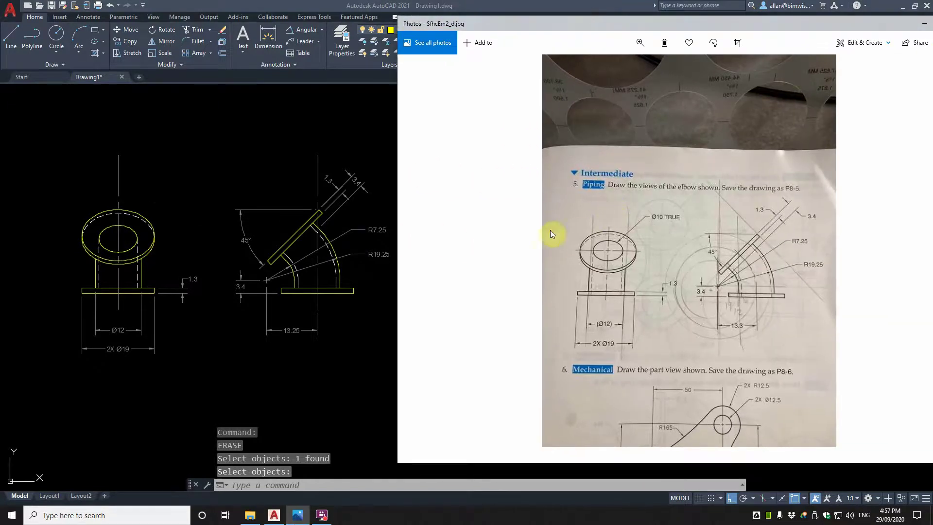
pyautogui.click(197, 254)
# Step: Draw a horizontal line from the inner ellipse's centre to just beyond the edge of the front view's flange
pyautogui.scroll(2, 110, 243)
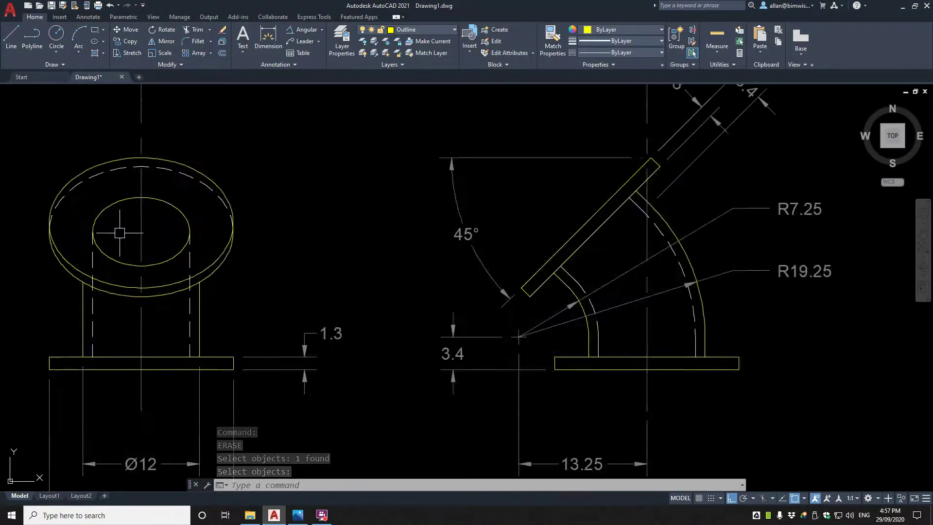
pyautogui.scroll(-1, 118, 234)
pyautogui.write('ll')
pyautogui.press('Return')
pyautogui.click(135, 230)
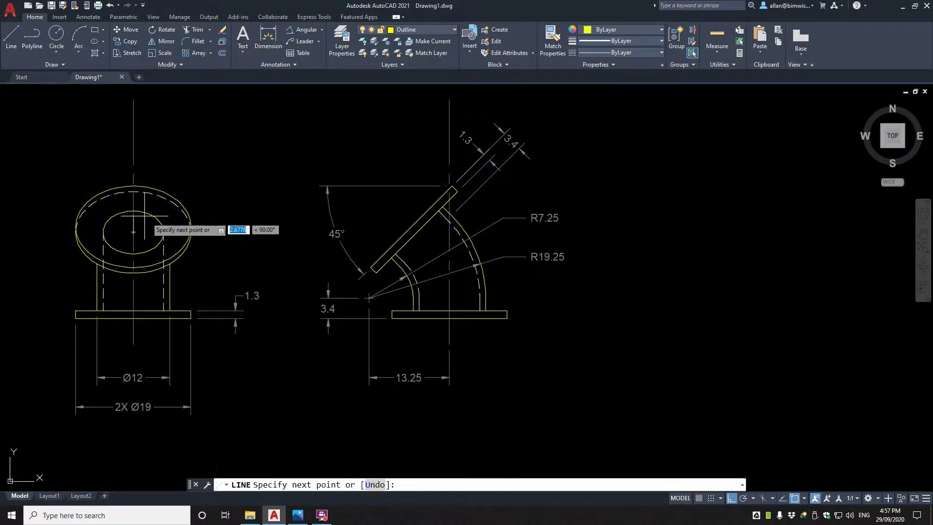
pyautogui.scroll(2, 207, 223)
pyautogui.click(206, 224)
pyautogui.press('Return')
# Step: Draw a construction circle centred on the inner ellipse with its radius reaching the horizontal line's outer end
pyautogui.scroll(-8, 207, 224)
pyautogui.scroll(6, 209, 225)
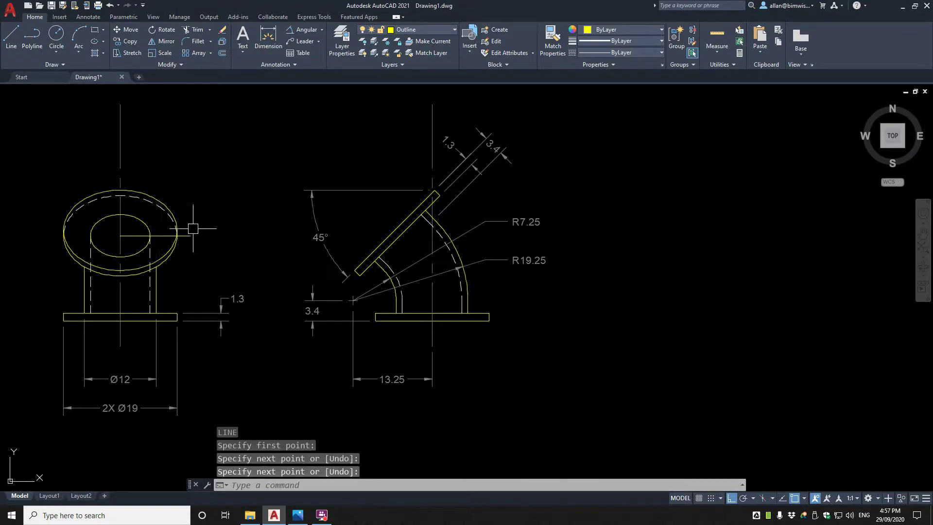
pyautogui.write('c')
pyautogui.press('Return')
pyautogui.click(120, 235)
pyautogui.click(190, 236)
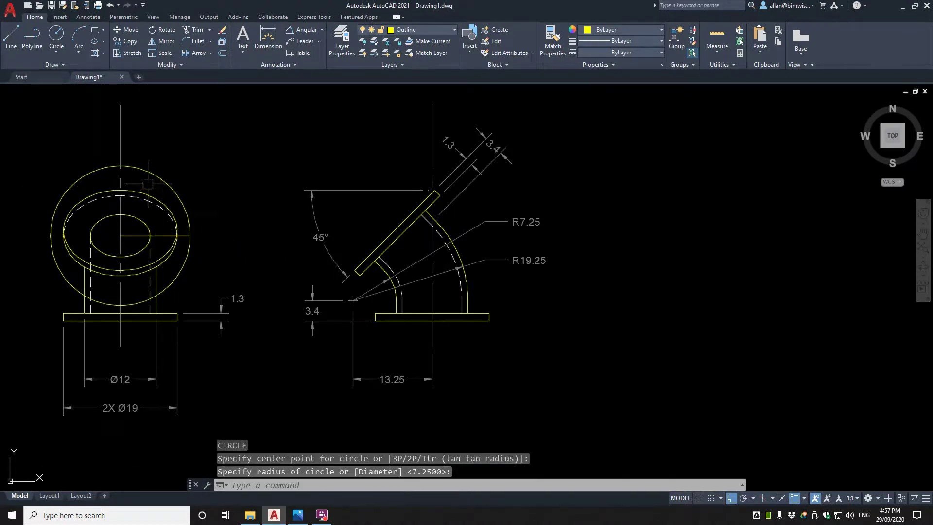
# Step: Trim the front view's vertical centreline above the construction circle and erase the circle
pyautogui.write('tr')
pyautogui.press('Return')
pyautogui.press('Return')
pyautogui.click(120, 148)
pyautogui.press('Return')
pyautogui.write('e')
pyautogui.press('Return')
pyautogui.click(149, 173)
pyautogui.press('Return')
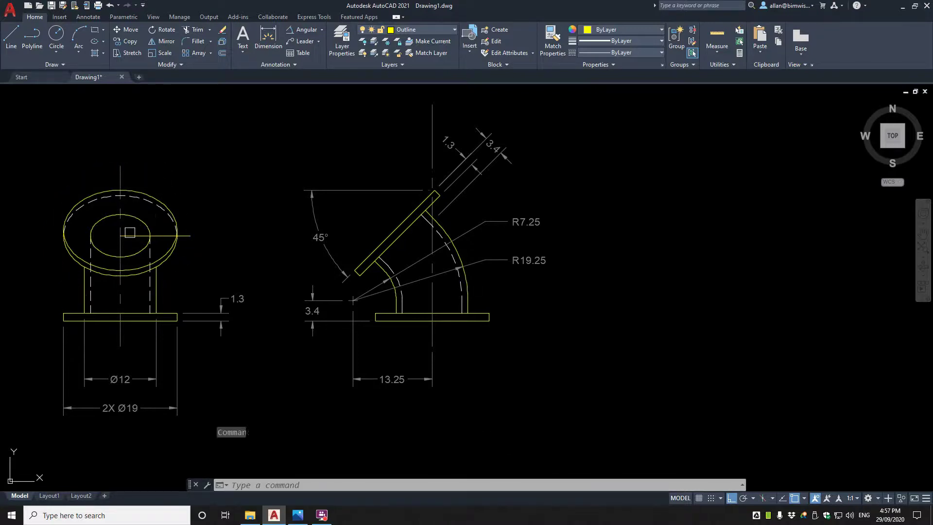
# Step: Scale the horizontal line by a factor of 2 from its outer end so it spans both sides of the flange
pyautogui.write('sc')
pyautogui.click(190, 236)
pyautogui.write('2')
pyautogui.press('Return')
pyautogui.scroll(4, 122, 228)
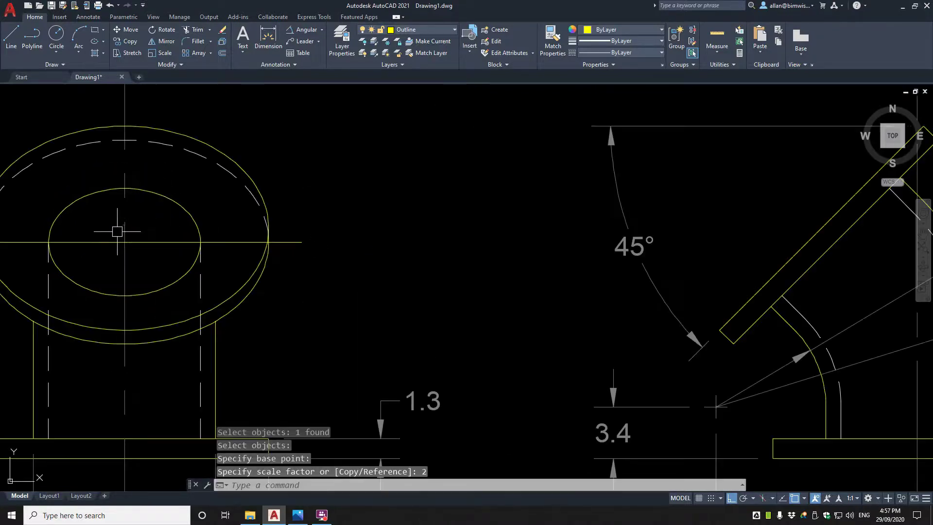
# Step: Match the horizontal line's properties to the front view's vertical centreline
pyautogui.scroll(-6, 111, 219)
pyautogui.press('Escape')
pyautogui.write('ma')
pyautogui.scroll(4, 113, 220)
pyautogui.press('Return')
pyautogui.click(113, 221)
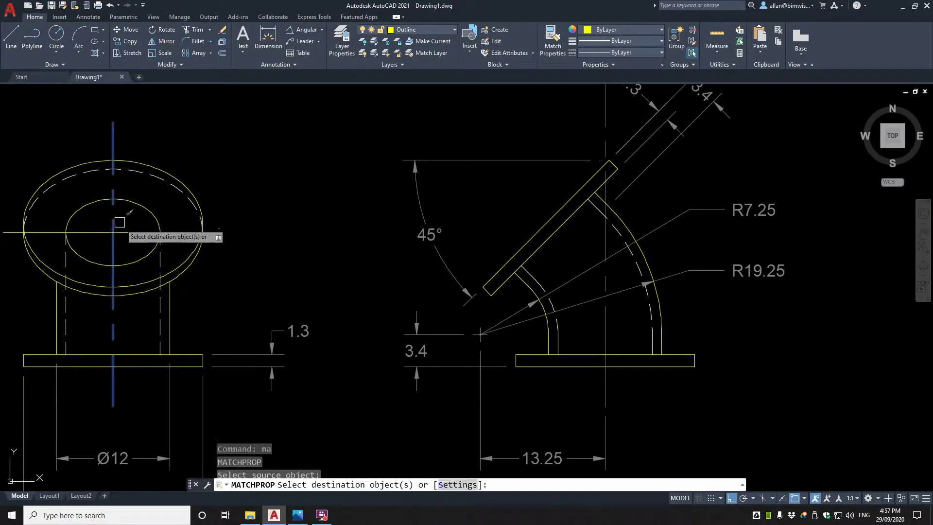
pyautogui.click(121, 230)
pyautogui.press('Return')
pyautogui.scroll(-2, 147, 222)
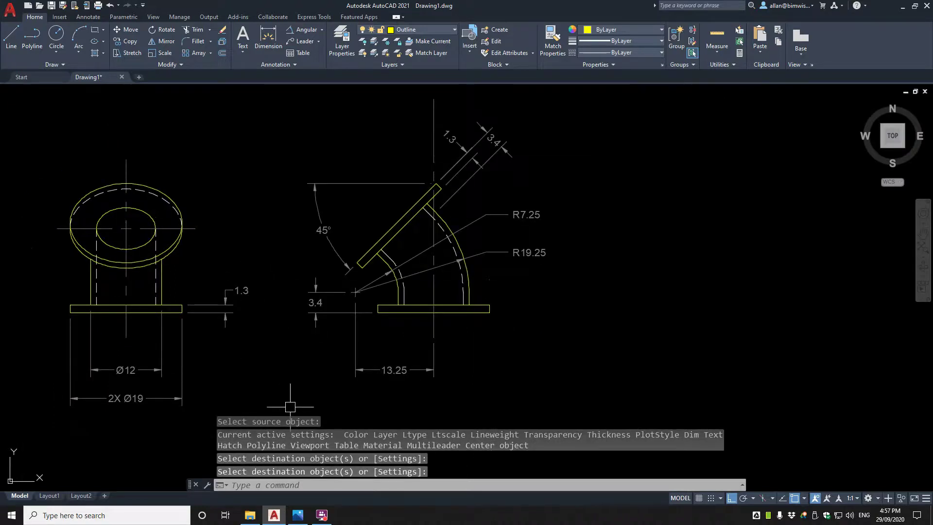
# Step: Check the reference picture in Photos for the elbow's centreline in the side view
pyautogui.click(298, 515)
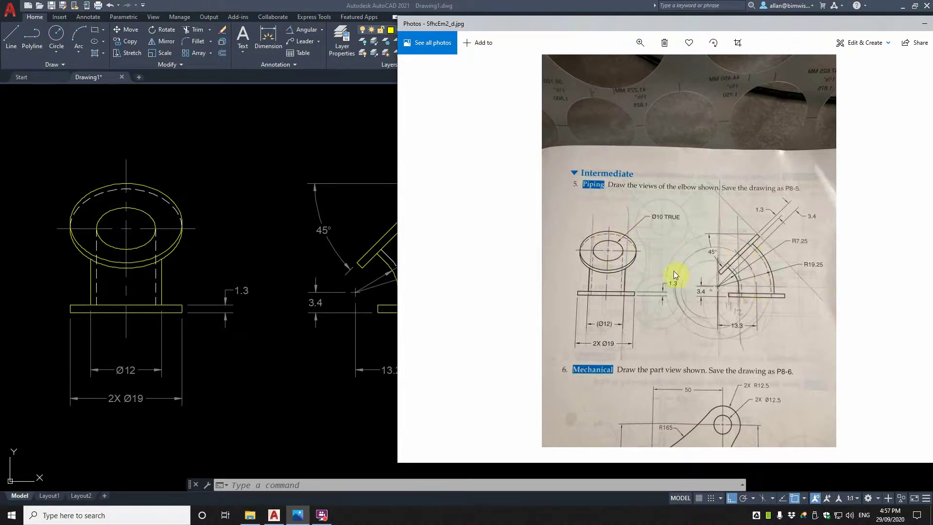
pyautogui.click(357, 253)
pyautogui.scroll(2, 424, 297)
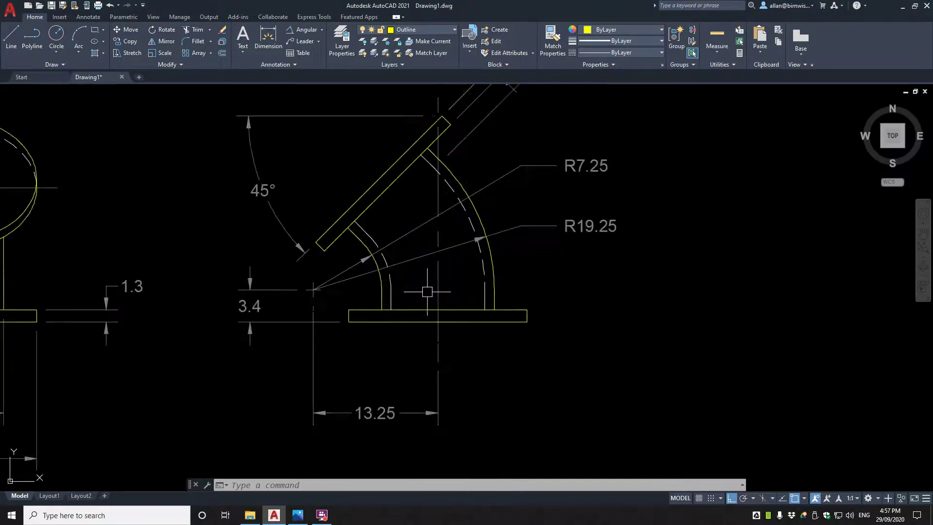
pyautogui.scroll(-2, 427, 292)
pyautogui.scroll(2, 428, 286)
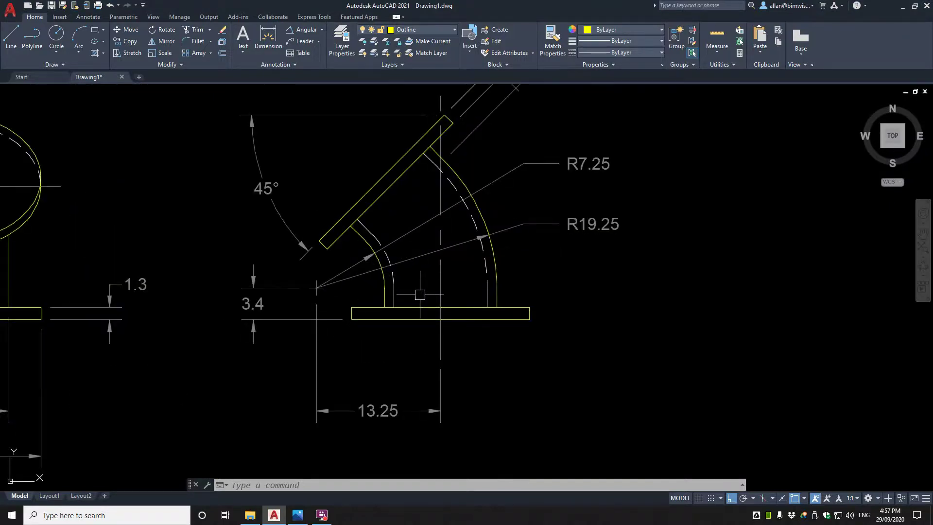
# Step: Offset the side view's inner hidden arc by 5 towards the middle of the elbow
pyautogui.write('o')
pyautogui.press('Return')
pyautogui.write('5')
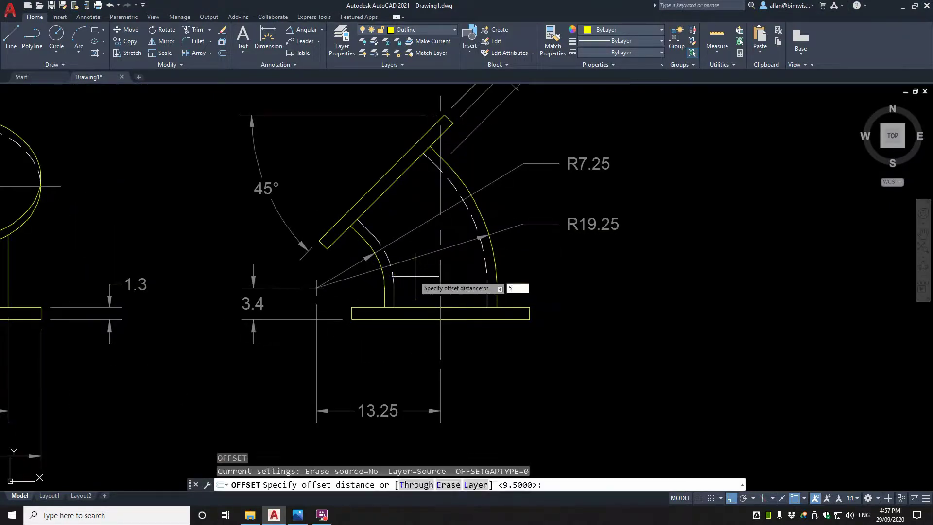
pyautogui.press('Return')
pyautogui.scroll(3, 416, 285)
pyautogui.click(359, 281)
pyautogui.click(415, 278)
pyautogui.scroll(-5, 423, 269)
pyautogui.scroll(5, 427, 218)
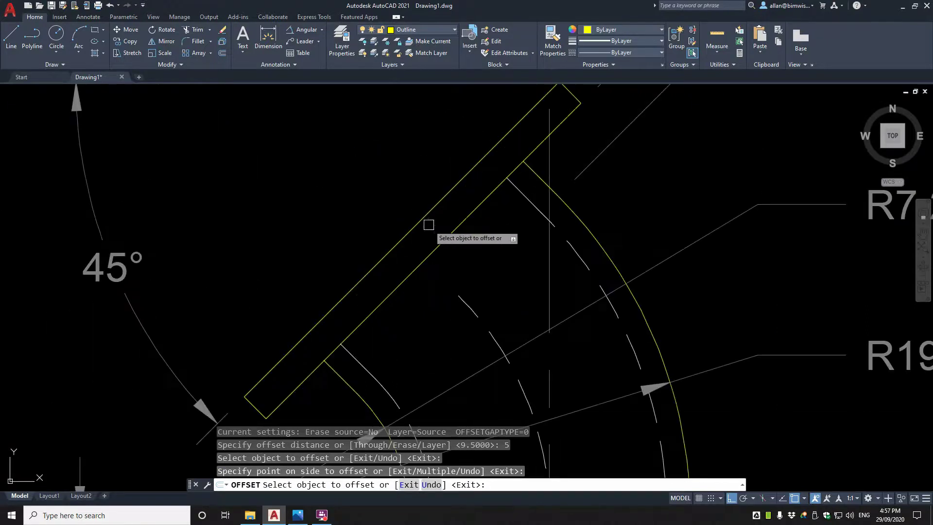
# Step: Offset the outer straight hidden segment at the angled flange by 5 towards the middle of the elbow
pyautogui.press('Escape')
pyautogui.write('o')
pyautogui.press('Return')
pyautogui.write('5')
pyautogui.press('Return')
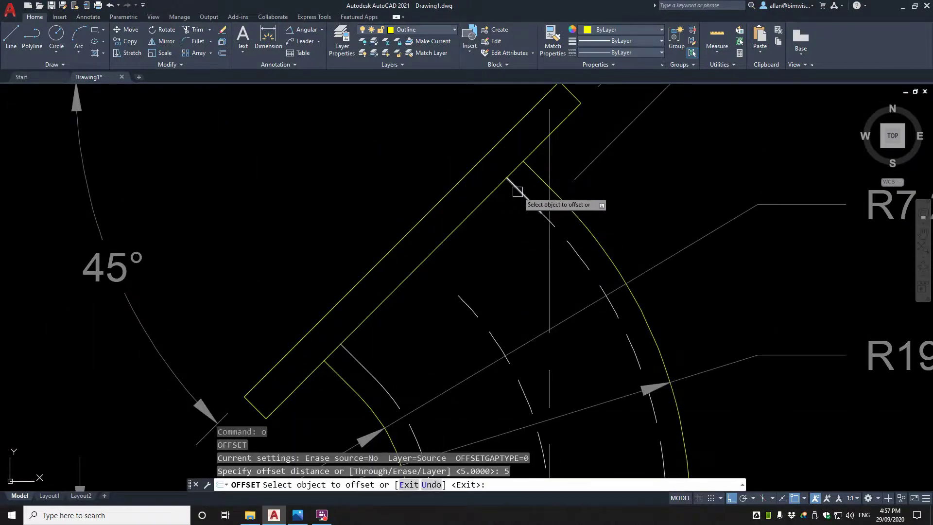
pyautogui.click(515, 187)
pyautogui.click(485, 230)
# Step: Scale the middle segment at the angled flange by a factor of 3 from its junction with the middle arc
pyautogui.press('Escape')
pyautogui.write('sc')
pyautogui.press('Return')
pyautogui.click(436, 278)
pyautogui.press('Return')
pyautogui.click(454, 289)
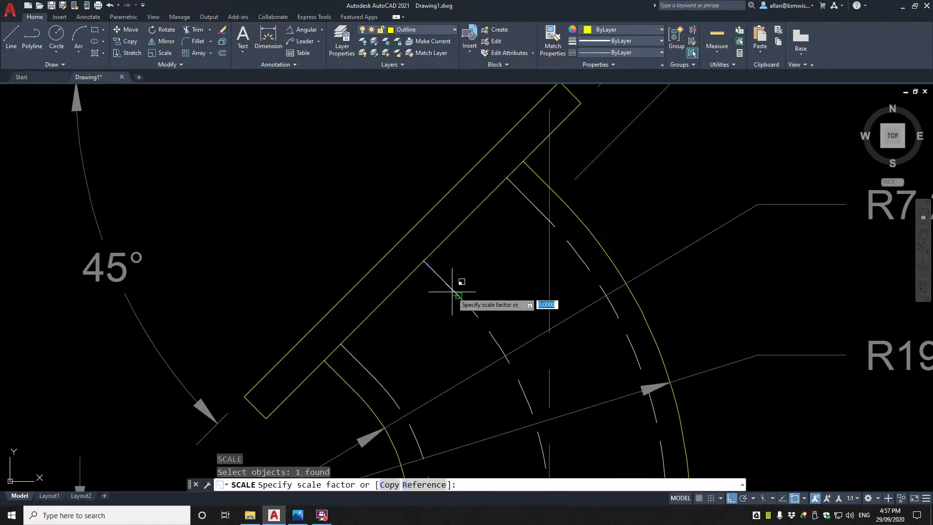
pyautogui.write('3')
pyautogui.press('Return')
pyautogui.scroll(-3, 453, 288)
pyautogui.scroll(3, 479, 328)
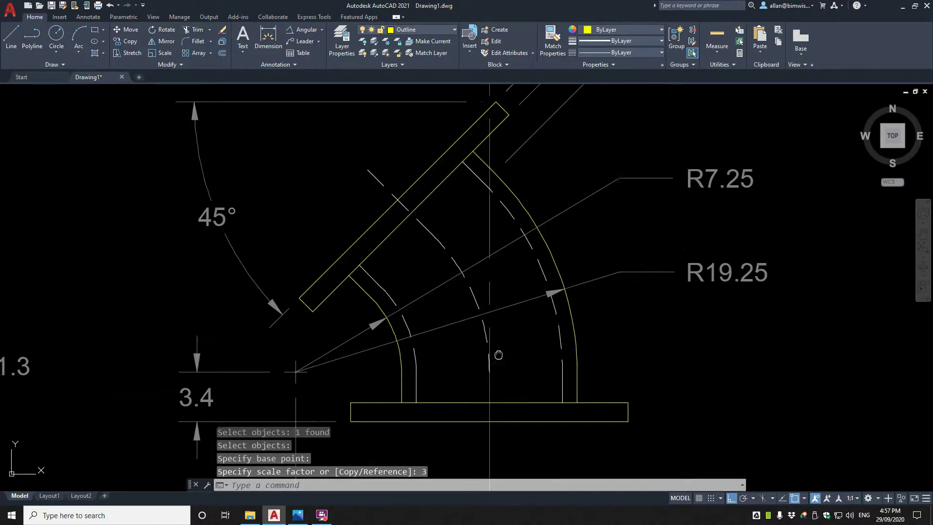
pyautogui.press('Escape')
pyautogui.write('o')
pyautogui.press('Return')
pyautogui.write('3')
pyautogui.press('Return')
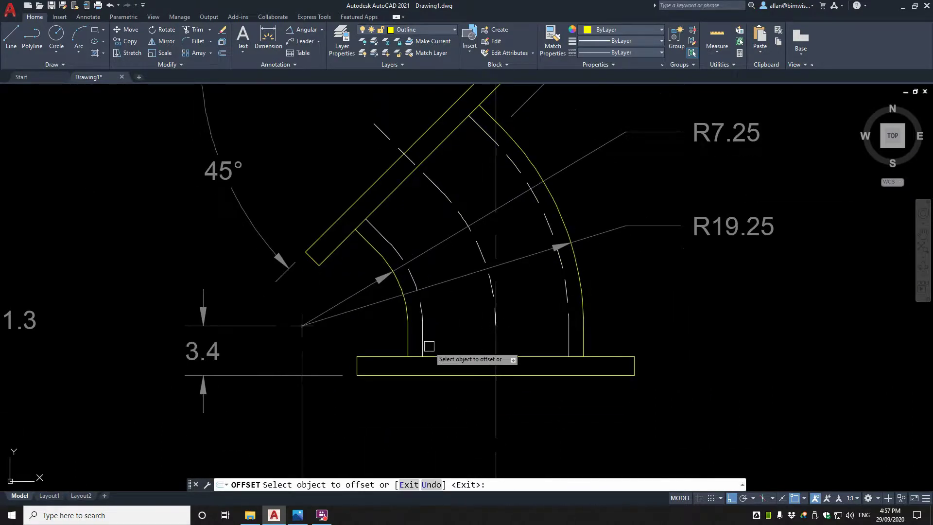
pyautogui.press('Escape')
pyautogui.press('Escape')
# Step: Offset the inner vertical hidden segment above the base flange by 5 towards the middle of the elbow
pyautogui.press('Return')
pyautogui.write('5')
pyautogui.press('Return')
pyautogui.click(423, 345)
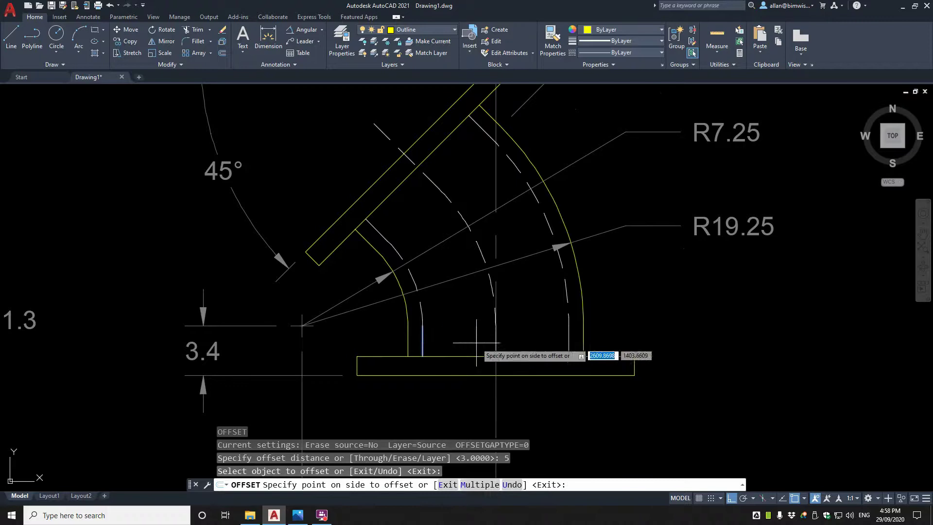
pyautogui.click(478, 343)
pyautogui.press('Return')
pyautogui.press('Escape')
# Step: Scale the middle vertical segment at the base flange by a factor of 3 from its junction with the middle arc
pyautogui.write('sc')
pyautogui.press('Return')
pyautogui.click(496, 341)
pyautogui.press('Return')
pyautogui.click(496, 326)
pyautogui.write('3')
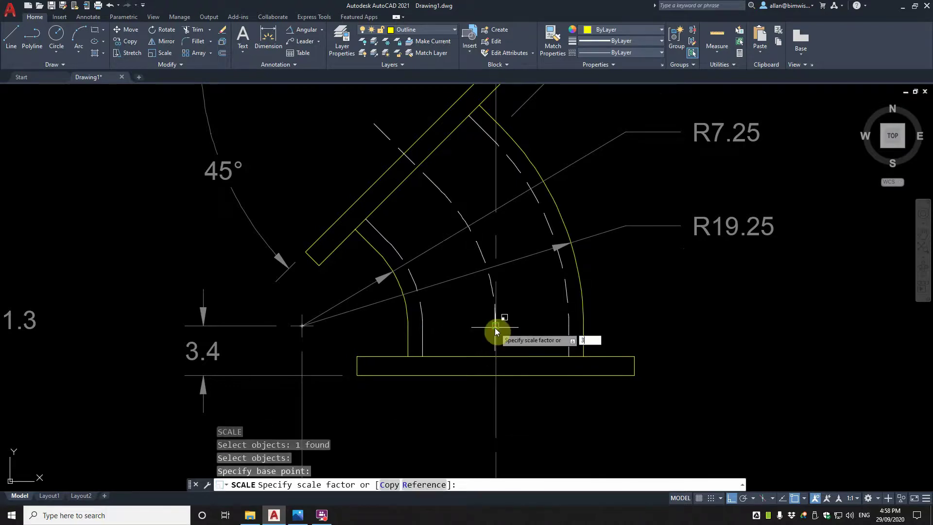
pyautogui.press('Return')
pyautogui.press('Escape')
# Step: Match the properties of the elbow's middle arc and upper straight segment to the side view's vertical centreline
pyautogui.write('ma')
pyautogui.press('Return')
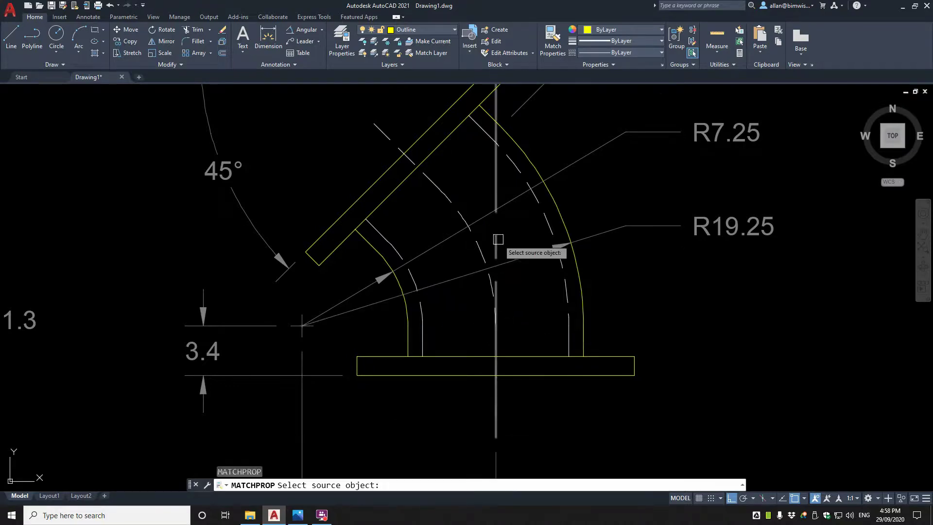
pyautogui.click(496, 244)
pyautogui.click(482, 246)
pyautogui.scroll(-3, 500, 402)
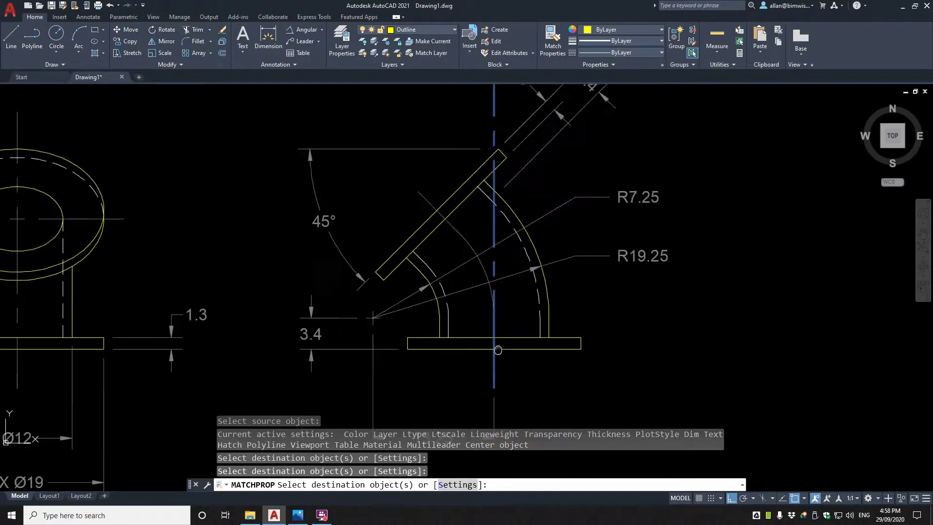
pyautogui.press('Escape')
# Step: Erase the long vertical centreline in the side view
pyautogui.write('e')
pyautogui.press('Return')
pyautogui.click(515, 188)
pyautogui.scroll(-3, 493, 184)
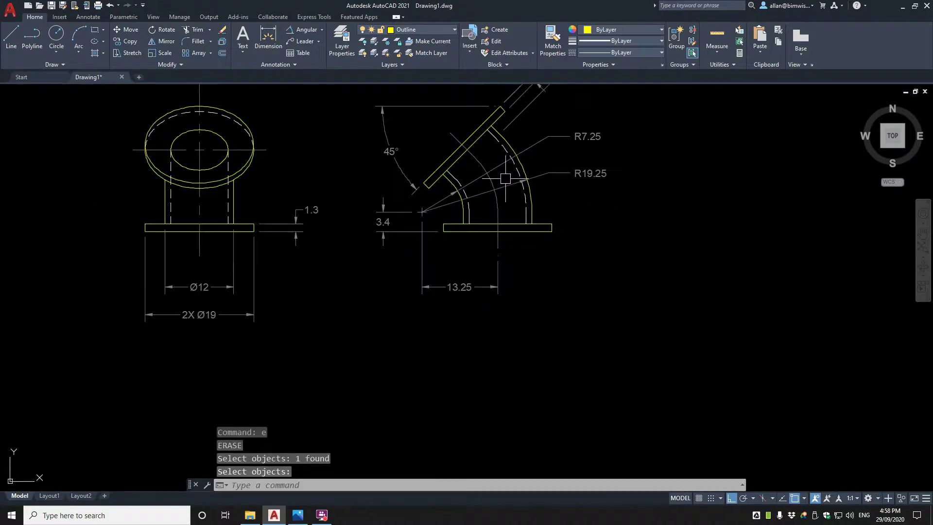
# Step: Join the upper straight segment, middle arc and lower vertical segment of the side view's centreline into one polyline with PEDIT
pyautogui.scroll(5, 493, 267)
pyautogui.scroll(-2, 497, 264)
pyautogui.press('Escape')
pyautogui.write('pe')
pyautogui.press('Return')
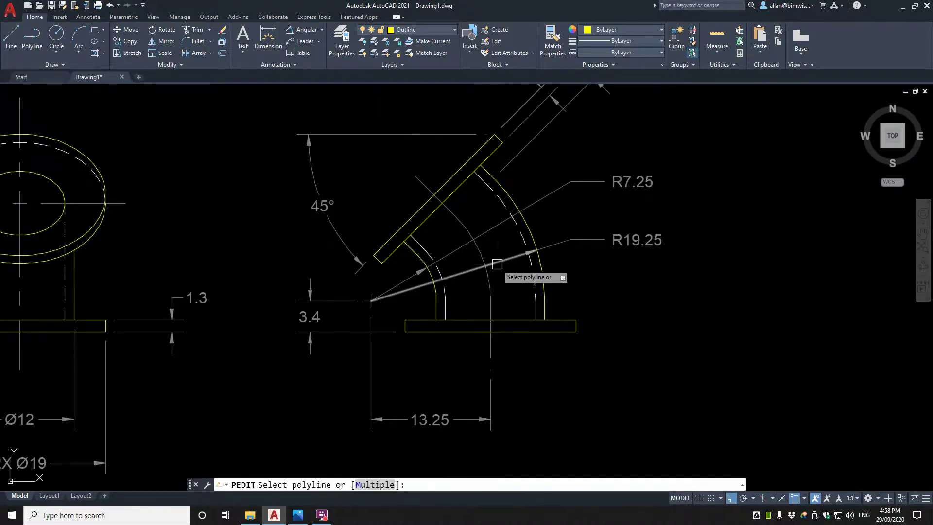
pyautogui.click(438, 184)
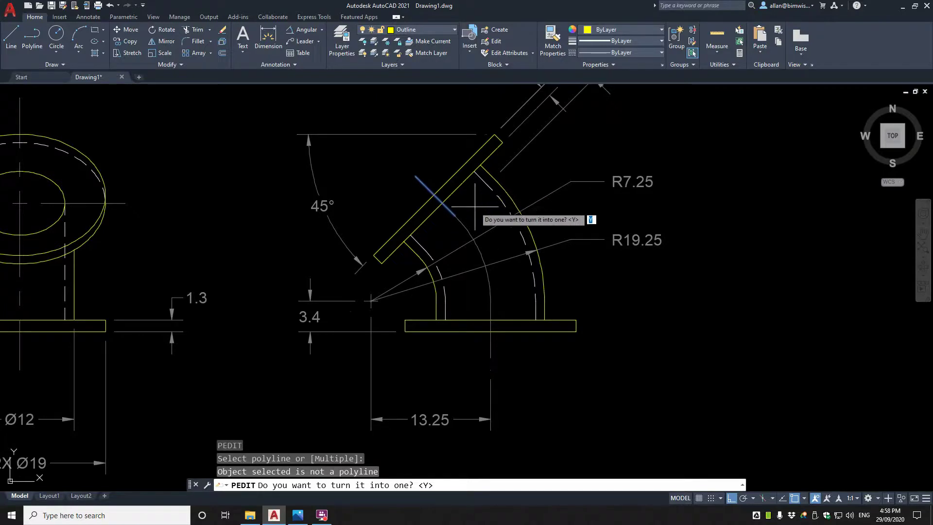
pyautogui.press('Return')
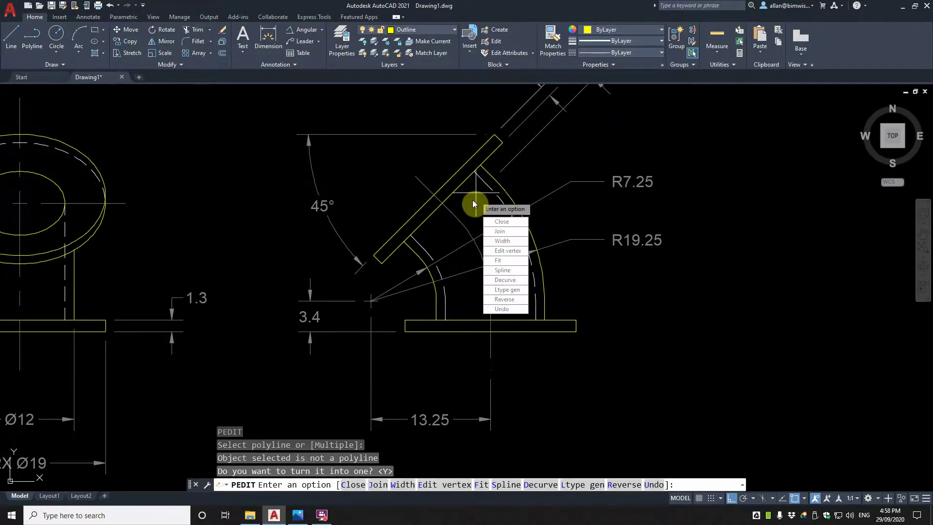
pyautogui.click(499, 232)
pyautogui.click(419, 178)
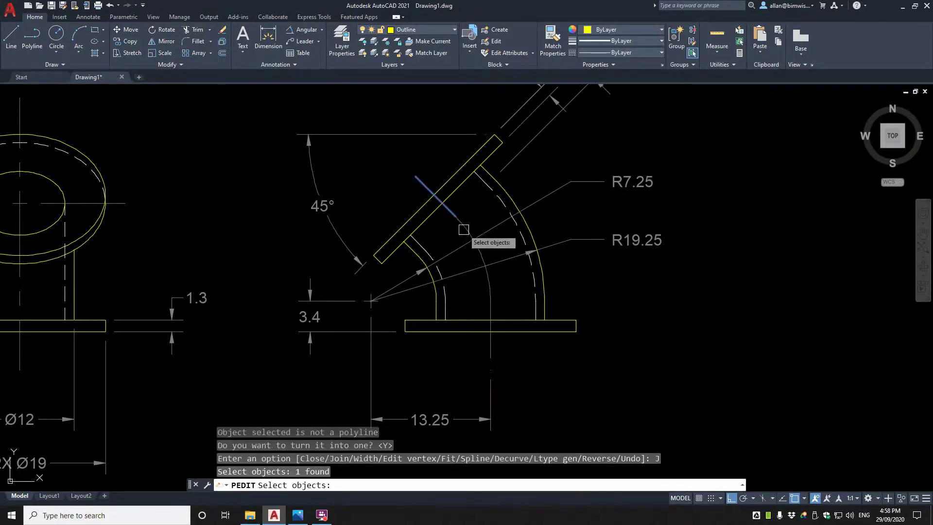
pyautogui.click(467, 234)
pyautogui.click(473, 232)
pyautogui.keyDown('shift'); pyautogui.click(485, 228); pyautogui.keyUp('shift')
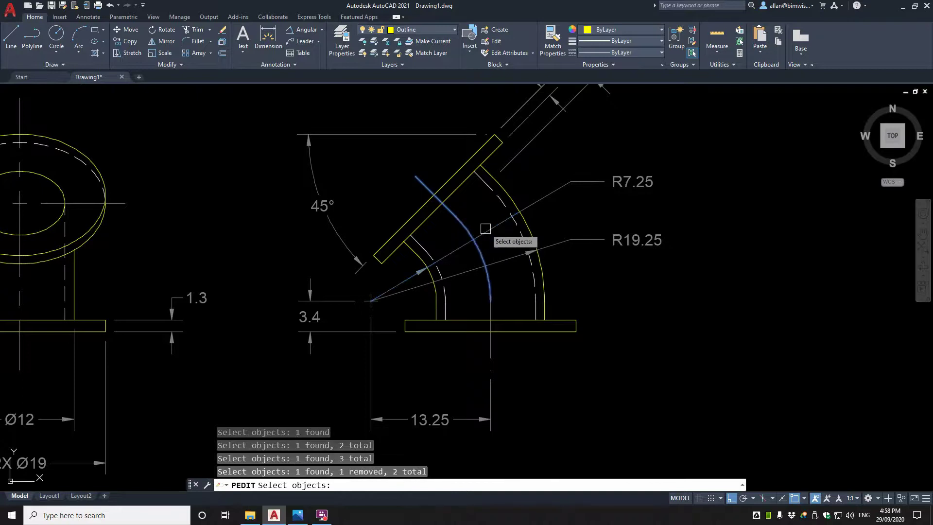
pyautogui.click(493, 309)
pyautogui.press('Return')
pyautogui.press('Return')
# Step: Enable linetype generation for the joined curved centreline in the side view
pyautogui.click(493, 301)
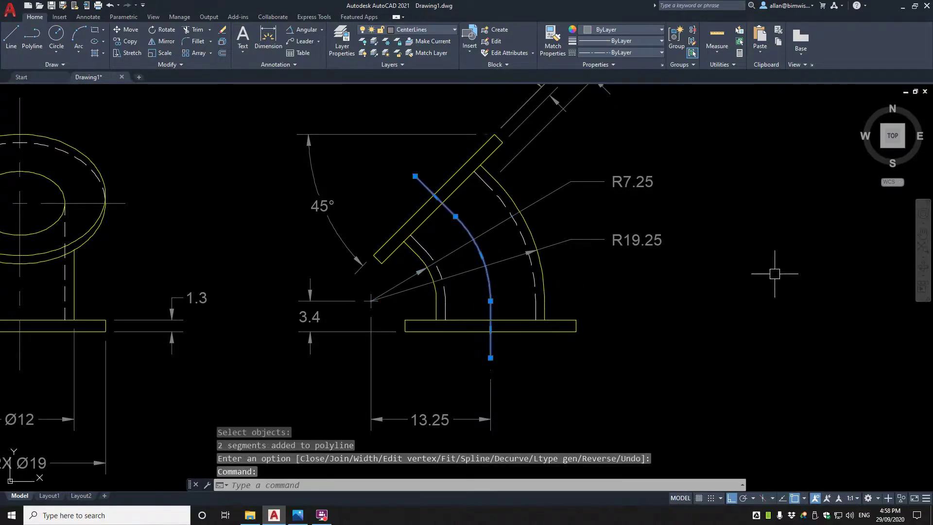
pyautogui.hotkey('ctrl', '1')
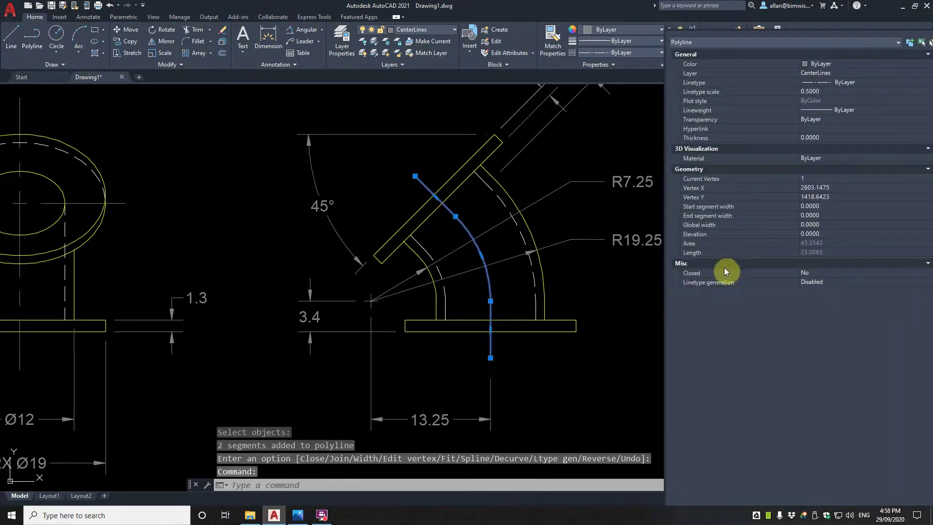
pyautogui.click(825, 285)
pyautogui.click(835, 286)
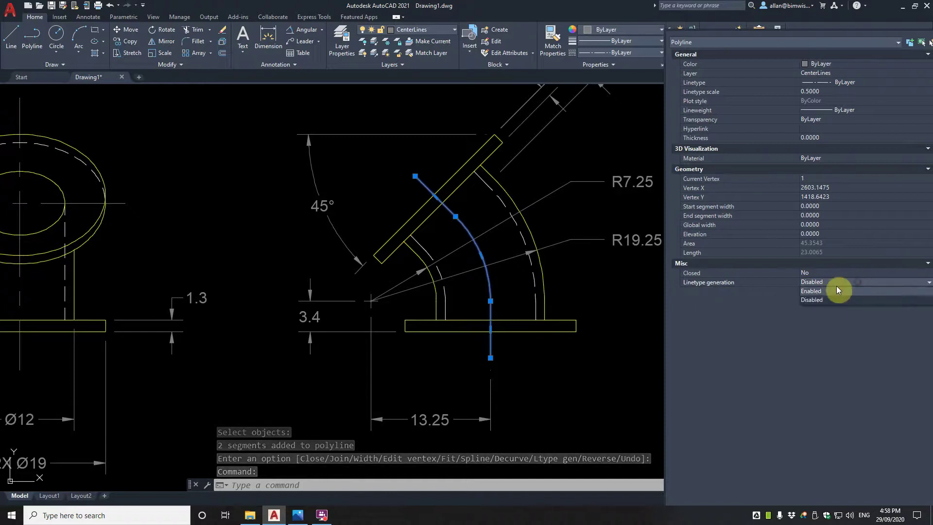
pyautogui.click(798, 292)
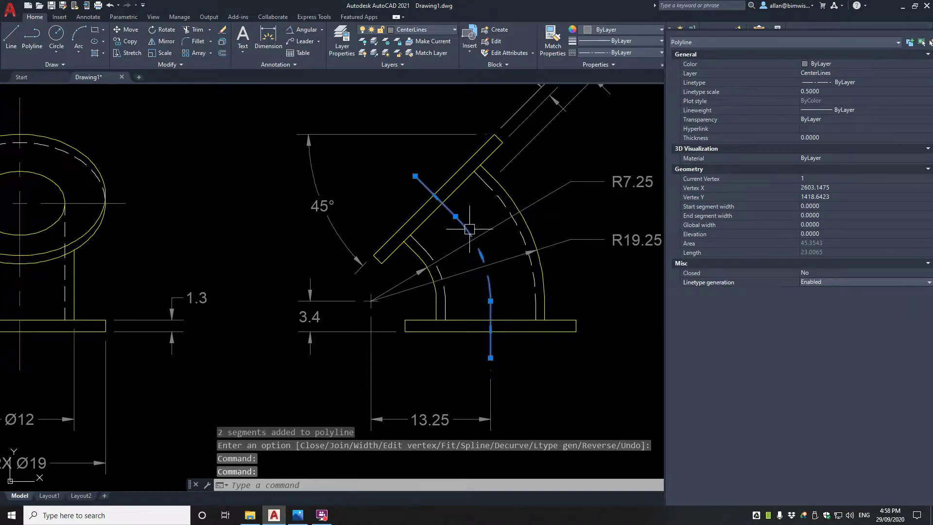
# Step: Try a linetype scale of 0.25 on the side view's curved centreline
pyautogui.click(825, 91)
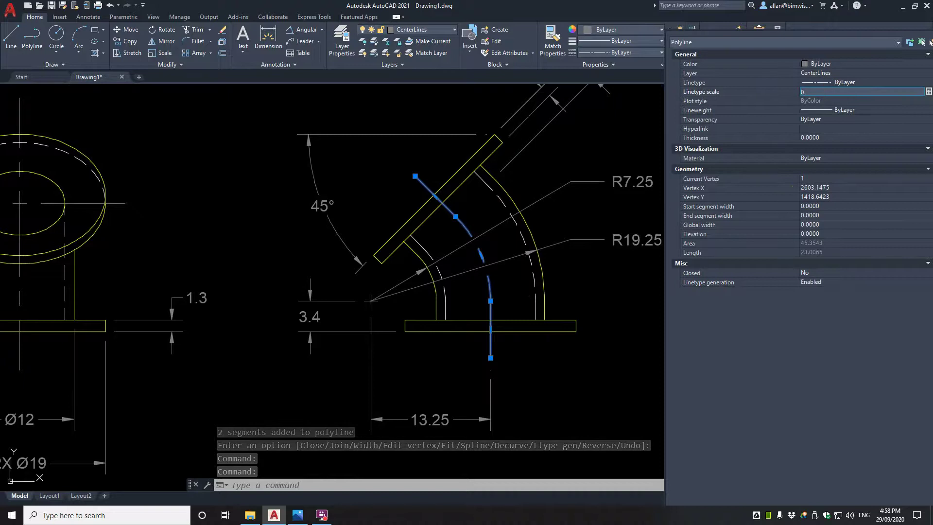
pyautogui.write('0.25')
pyautogui.press('Return')
pyautogui.press('Escape')
pyautogui.press('Escape')
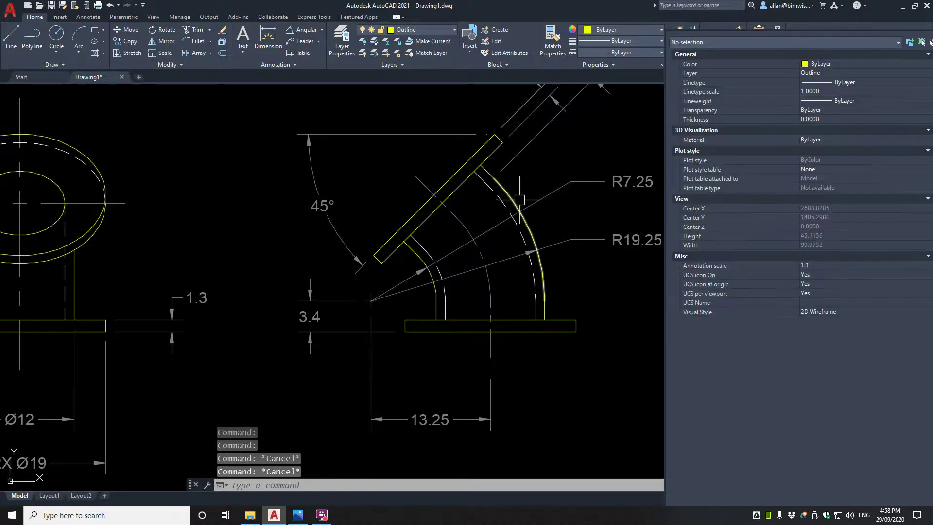
# Step: Set the curved centreline's linetype scale to 0.235
pyautogui.click(487, 253)
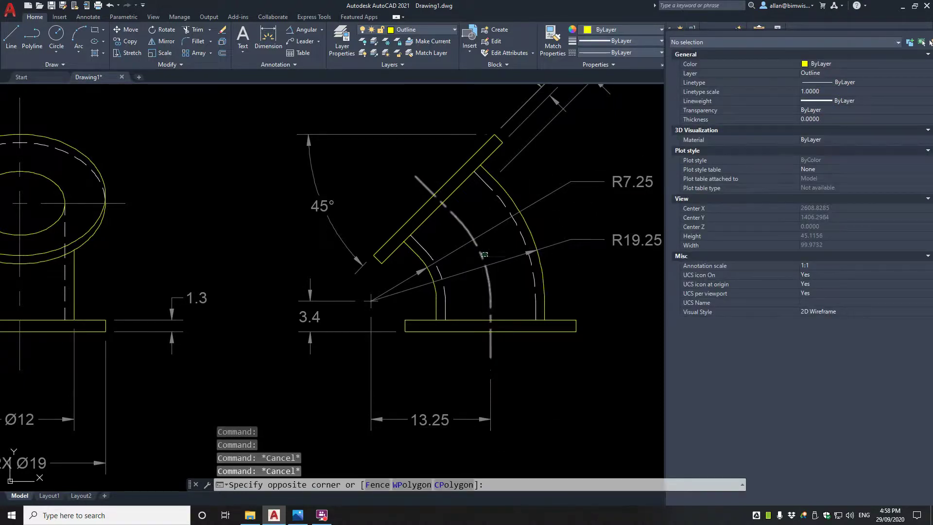
pyautogui.click(475, 260)
pyautogui.click(826, 92)
pyautogui.write('0.235')
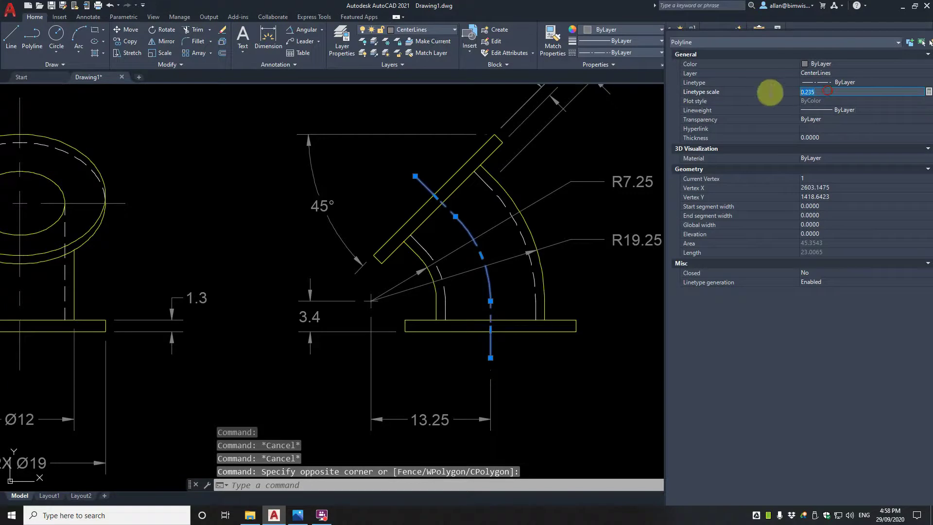
pyautogui.press('Return')
pyautogui.press('Escape')
pyautogui.press('Escape')
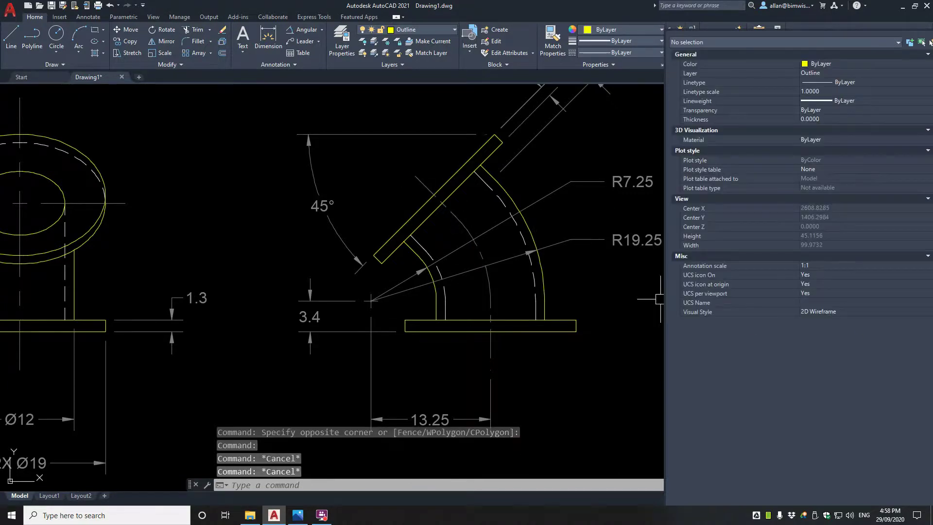
pyautogui.hotkey('ctrl', '1')
# Step: Switch to Photos and compare the elbow exercise picture with the drawing's two views for missing annotations
pyautogui.scroll(-5, 404, 248)
pyautogui.moveTo(404, 248); pyautogui.dragTo(495, 262, button='middle')
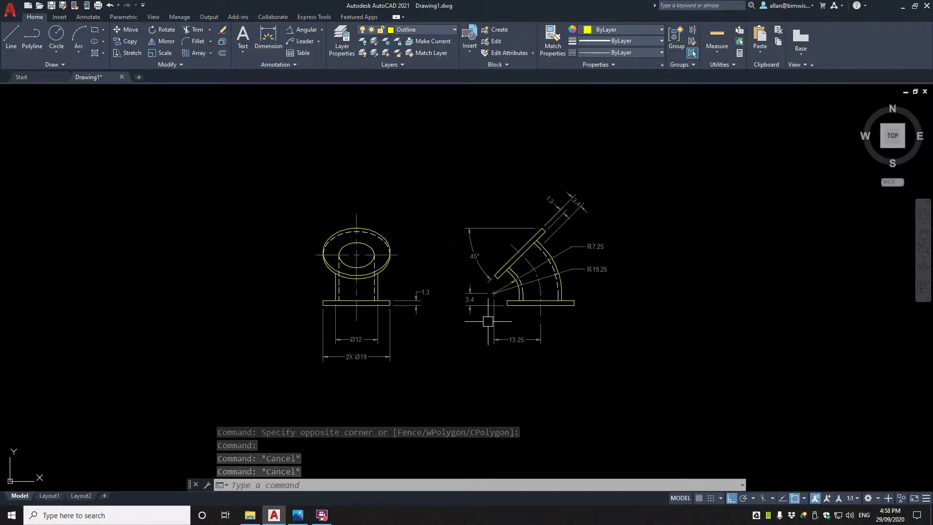
pyautogui.click(298, 515)
pyautogui.click(298, 515)
pyautogui.scroll(-2, 385, 316)
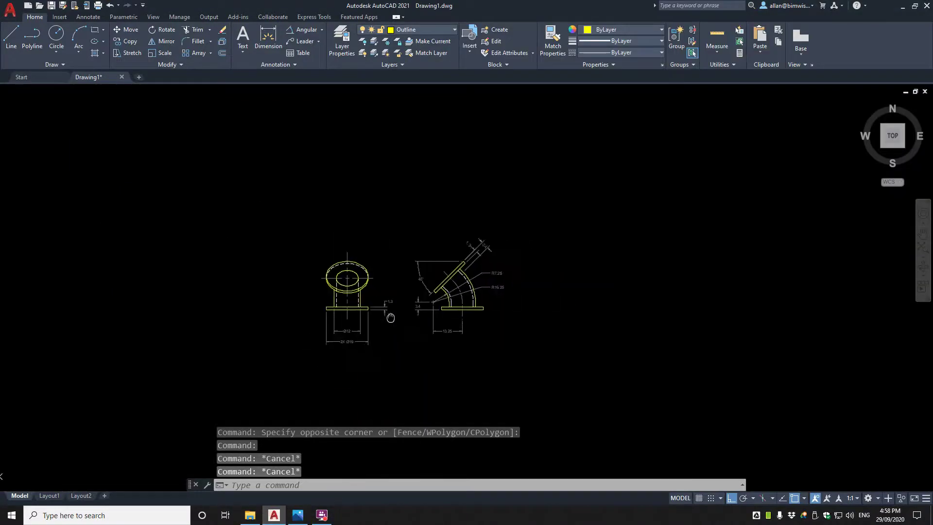
pyautogui.scroll(5, 389, 311)
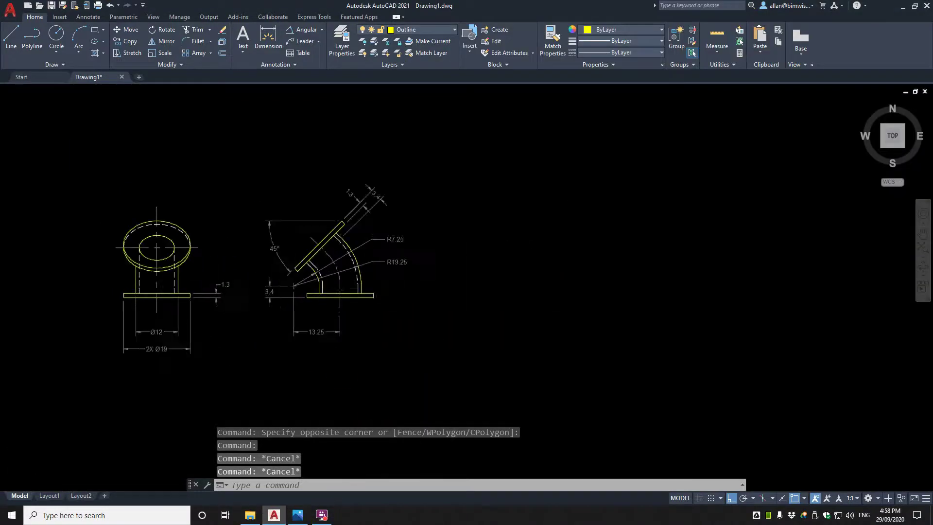
pyautogui.click(289, 515)
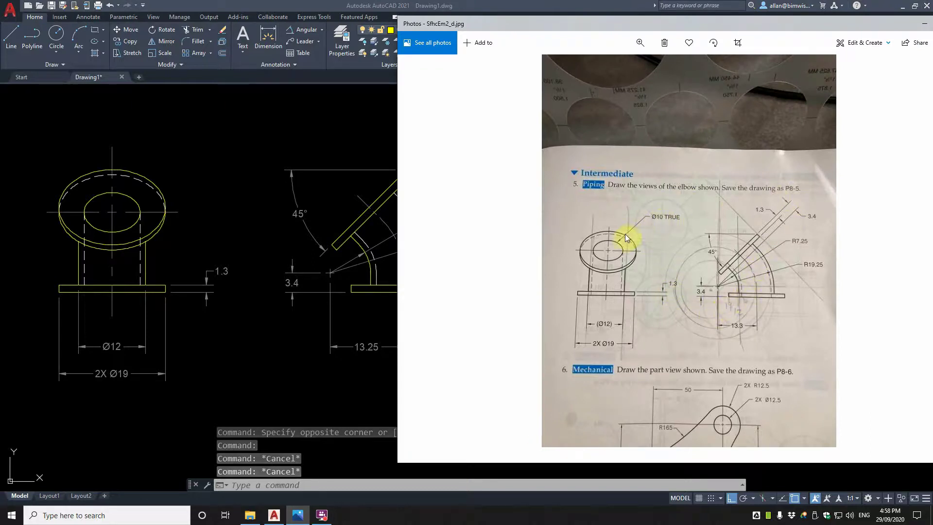
pyautogui.click(392, 226)
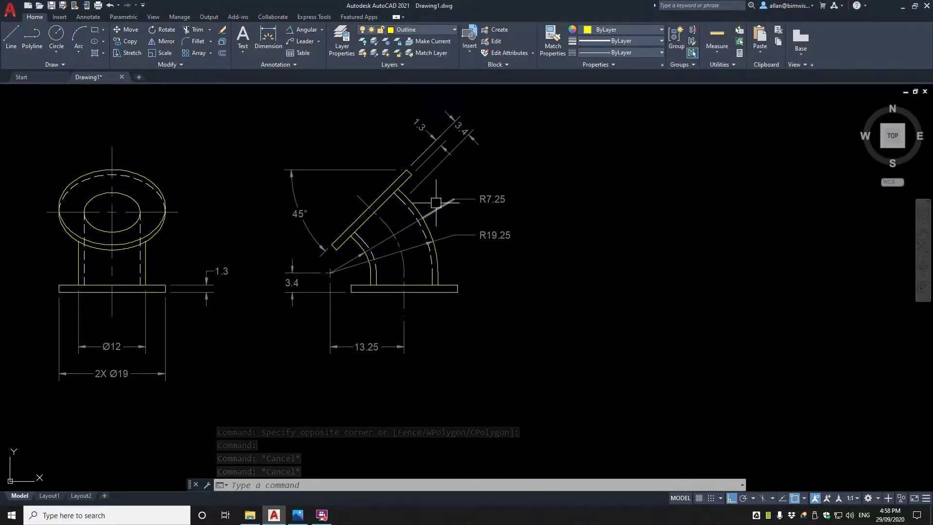
# Step: Copy the R7.25 text with its outer leader lines to the upper outer edge of the front view's flange ellipses, with ortho off
pyautogui.scroll(4, 388, 213)
pyautogui.scroll(-2, 456, 222)
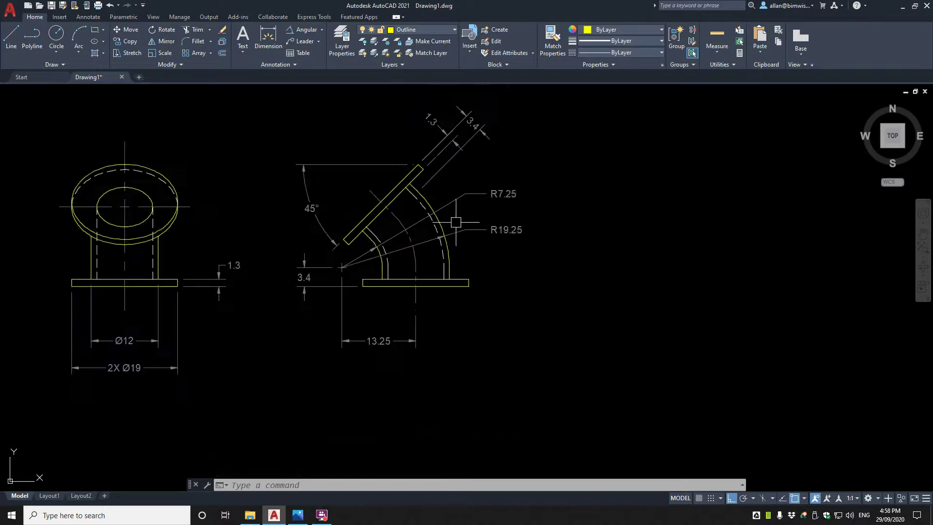
pyautogui.click(514, 178)
pyautogui.click(458, 209)
pyautogui.press('Return')
pyautogui.click(465, 201)
pyautogui.scroll(2, 226, 135)
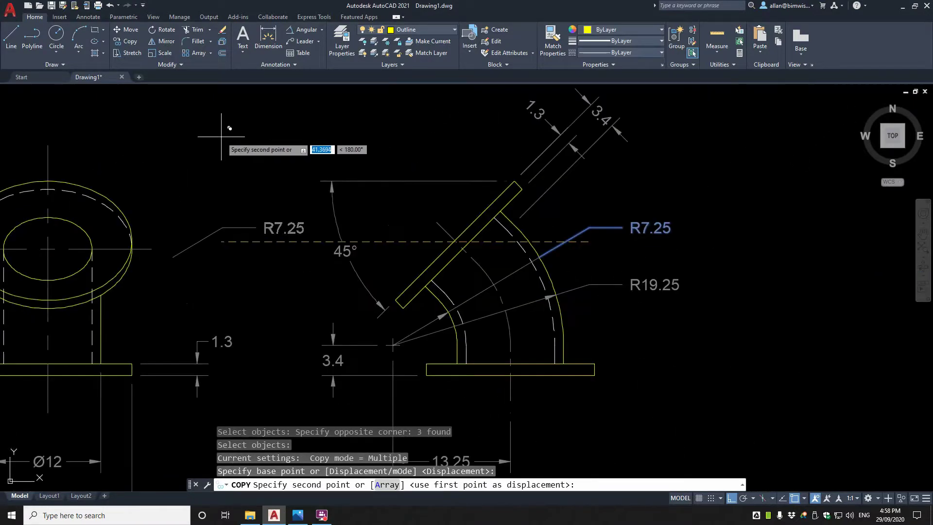
pyautogui.press('F8')
pyautogui.scroll(3, 146, 196)
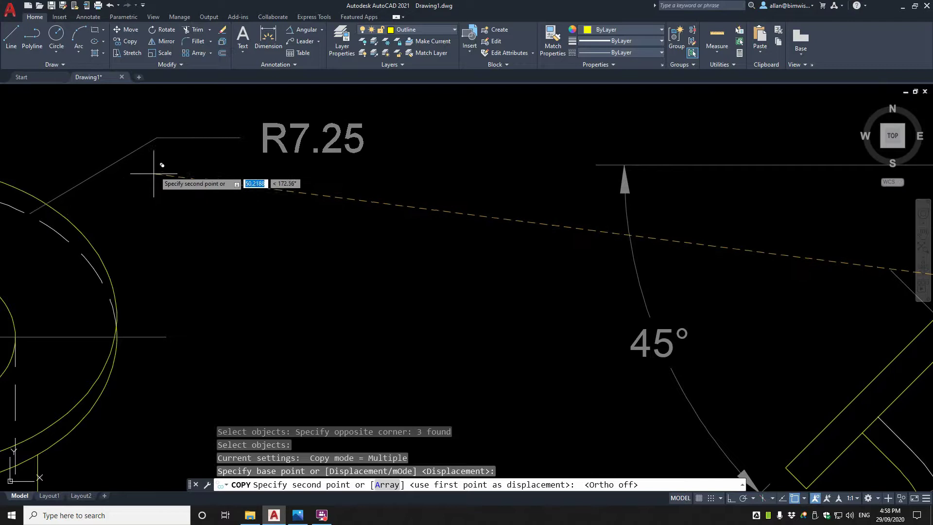
pyautogui.click(141, 162)
pyautogui.press('Escape')
pyautogui.scroll(-3, 199, 154)
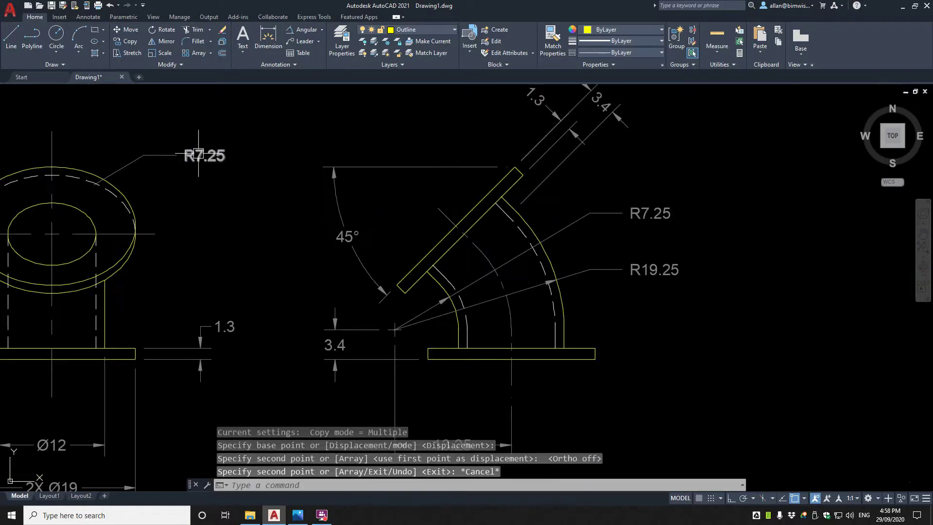
# Step: Change the copied radius text beside the front view to Ø10 TRUE
pyautogui.doubleClick(197, 155)
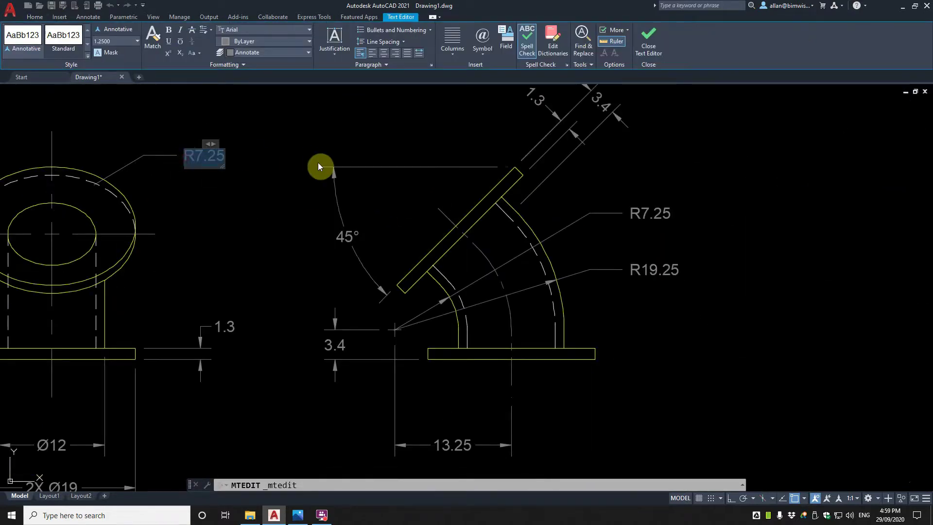
pyautogui.write('%%c10 tu')
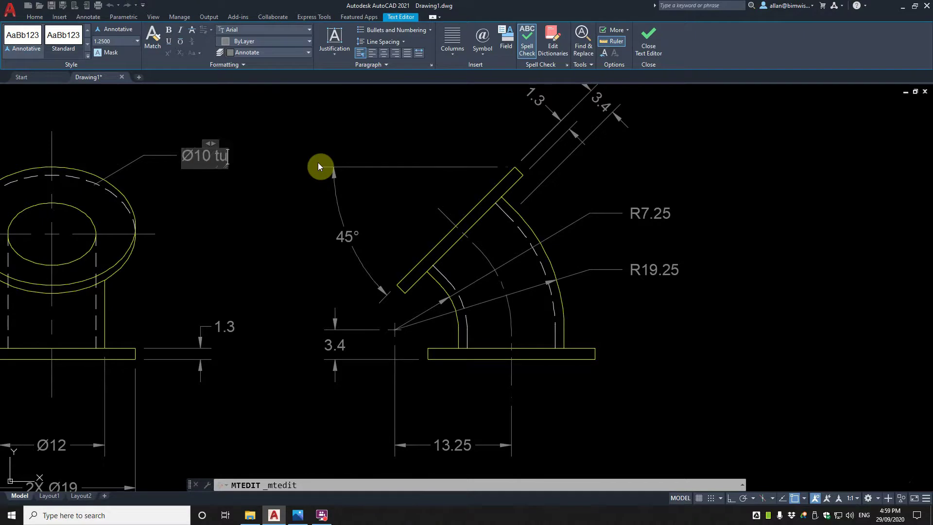
pyautogui.write('re')
pyautogui.doubleClick(213, 158)
pyautogui.press('Delete')
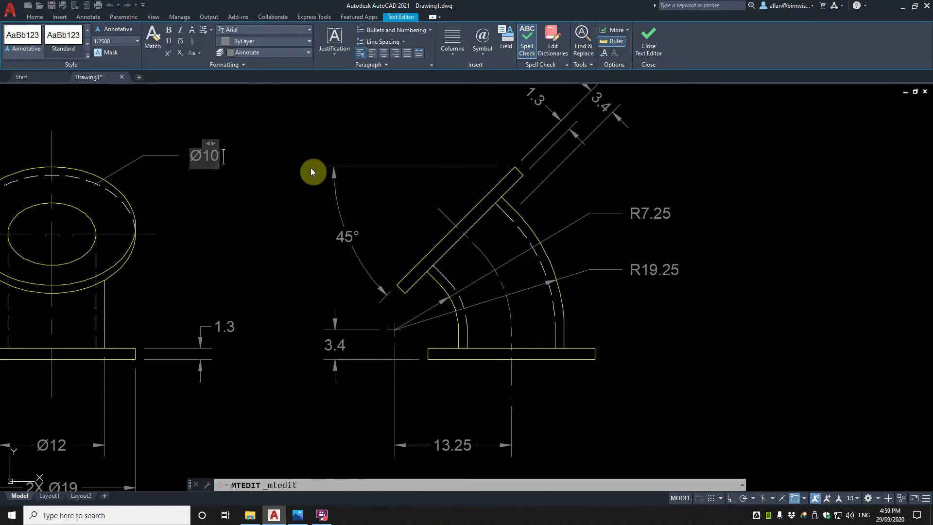
pyautogui.write('TUR')
pyautogui.press('BackSpace')
pyautogui.press('BackSpace')
pyautogui.write('R')
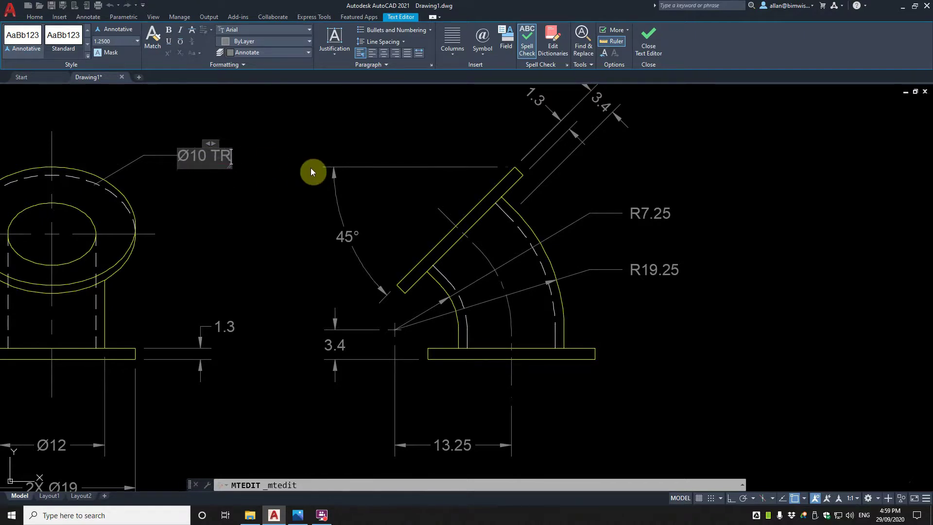
pyautogui.write('UE')
pyautogui.press('Escape')
pyautogui.press('Escape')
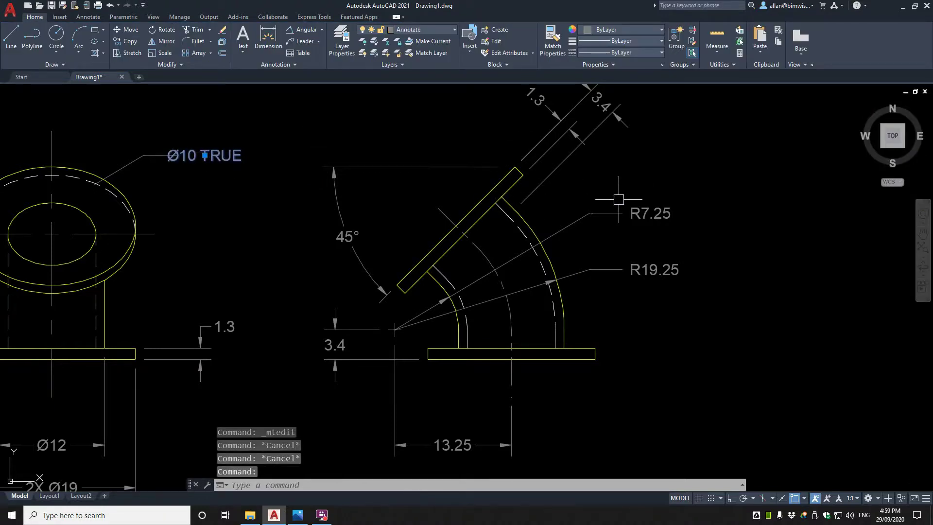
# Step: Move the Ø10 TRUE text away from the flange ellipses so it clears the end of its leader line
pyautogui.click(663, 220)
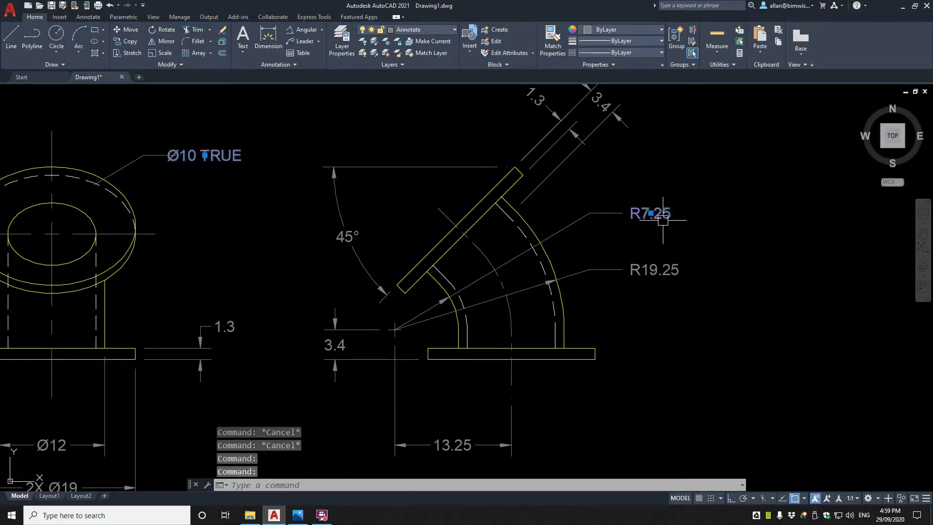
pyautogui.click(659, 258)
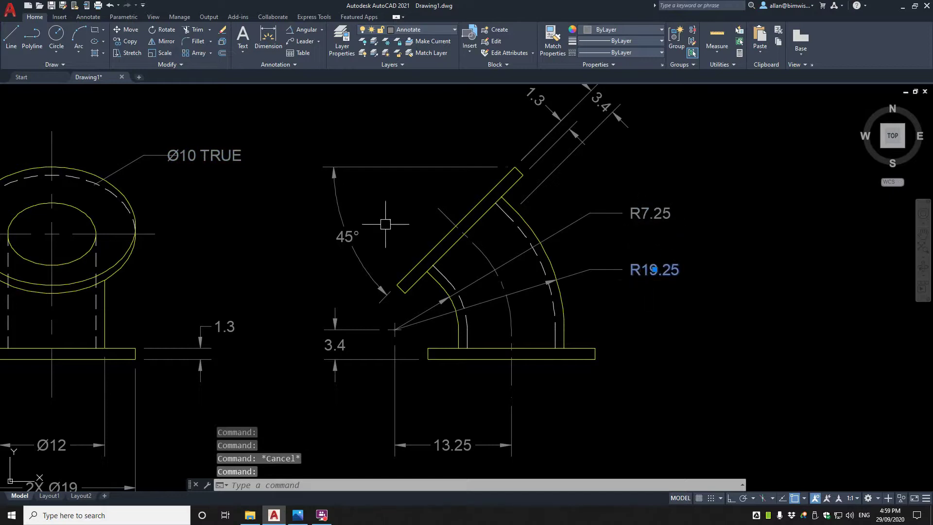
pyautogui.press('Return')
pyautogui.click(219, 158)
pyautogui.press('Return')
pyautogui.click(215, 167)
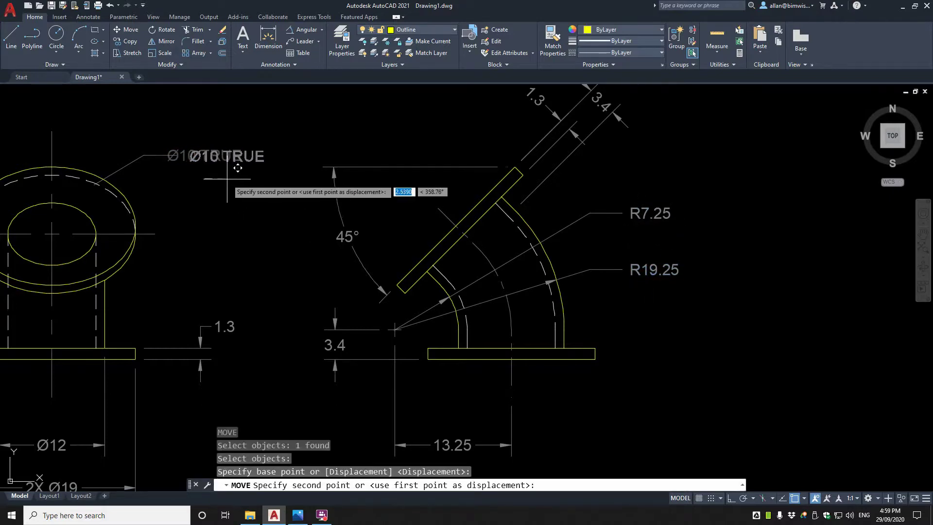
pyautogui.click(235, 167)
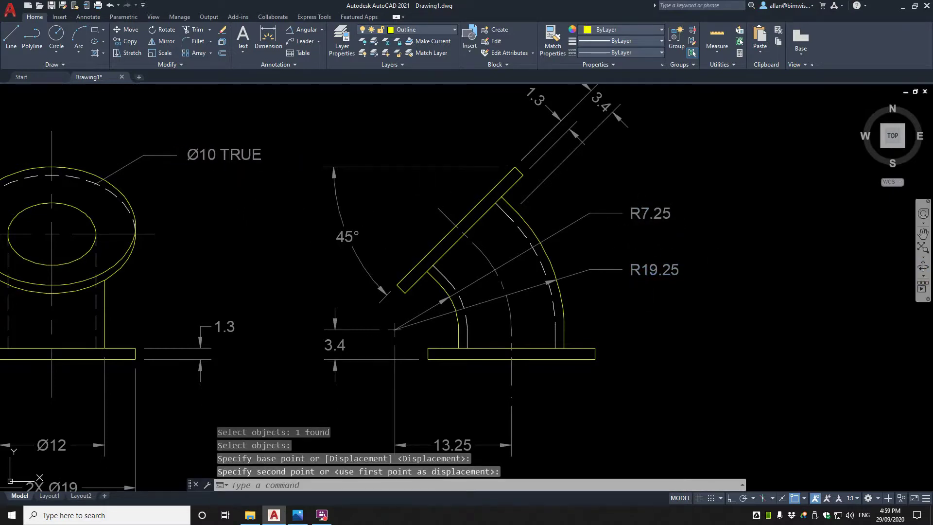
# Step: Check the justification setting of the Ø10 TRUE text in its properties
pyautogui.hotkey('ctrl', '1')
pyautogui.click(232, 155)
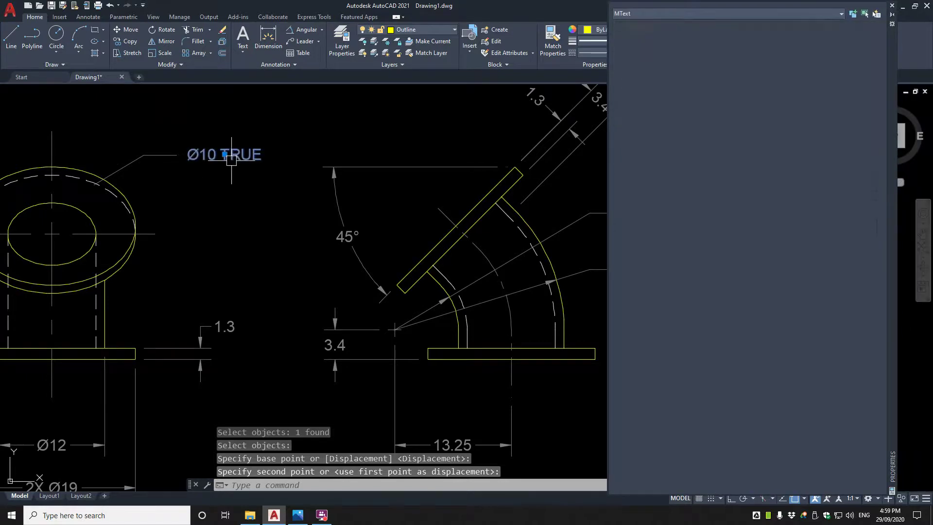
pyautogui.click(777, 168)
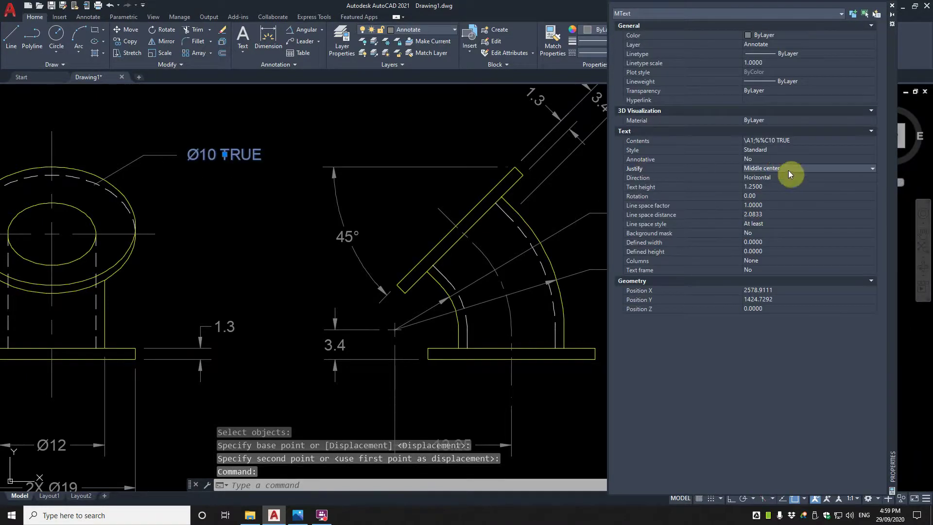
pyautogui.hotkey('ctrl', '1')
pyautogui.press('Escape')
pyautogui.press('Escape')
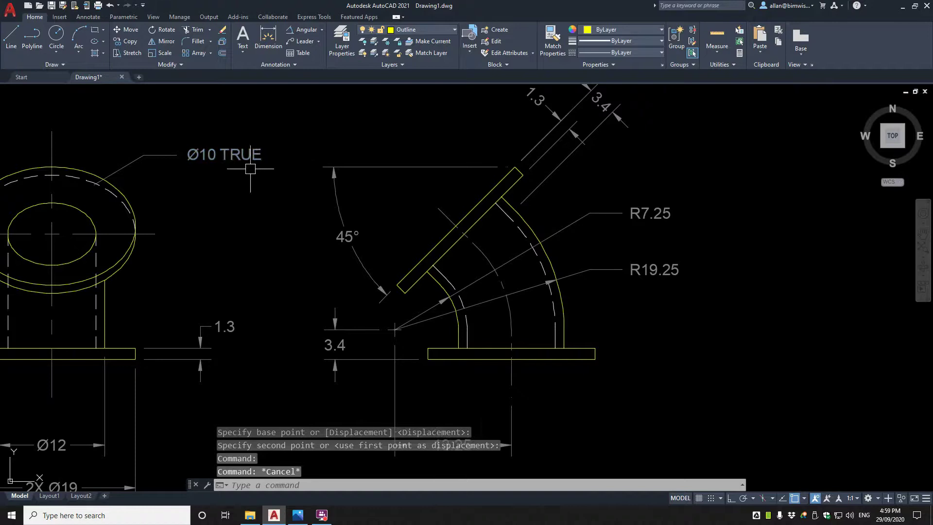
# Step: Move the Ø10 TRUE text slightly closer to the end of its horizontal leader line beside the front view
pyautogui.scroll(3, 350, 179)
pyautogui.write('m')
pyautogui.press('space')
pyautogui.click(357, 194)
pyautogui.press('space')
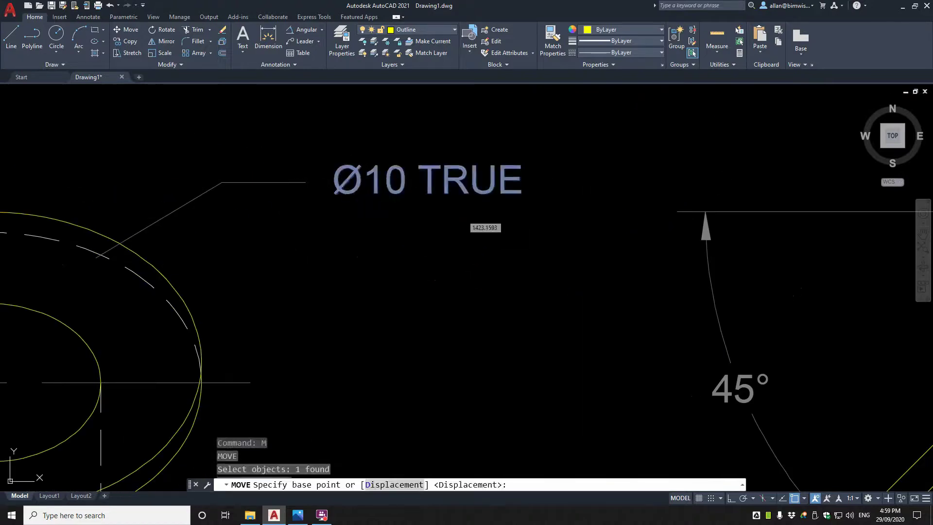
pyautogui.click(355, 214)
pyautogui.click(350, 213)
pyautogui.press('Return')
pyautogui.click(351, 185)
pyautogui.press('Return')
pyautogui.click(351, 212)
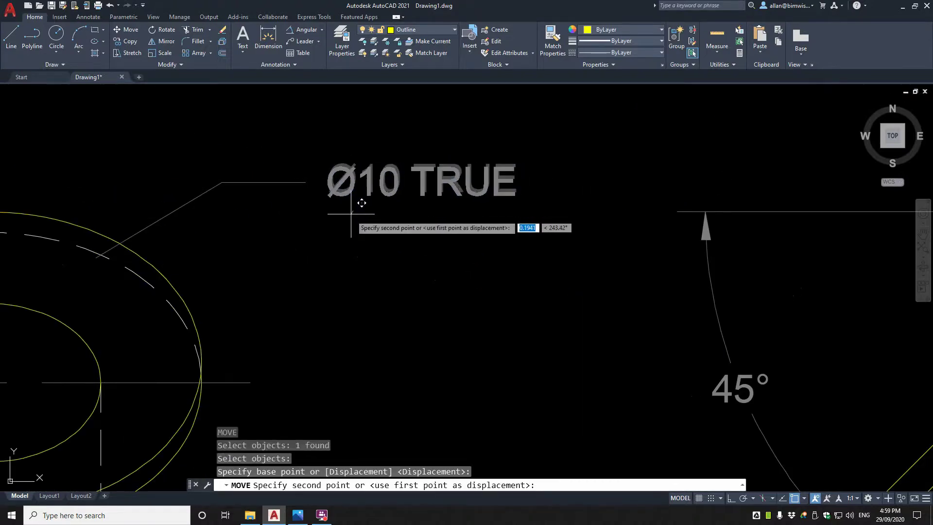
pyautogui.click(353, 214)
pyautogui.scroll(-4, 354, 219)
pyautogui.scroll(2, 335, 238)
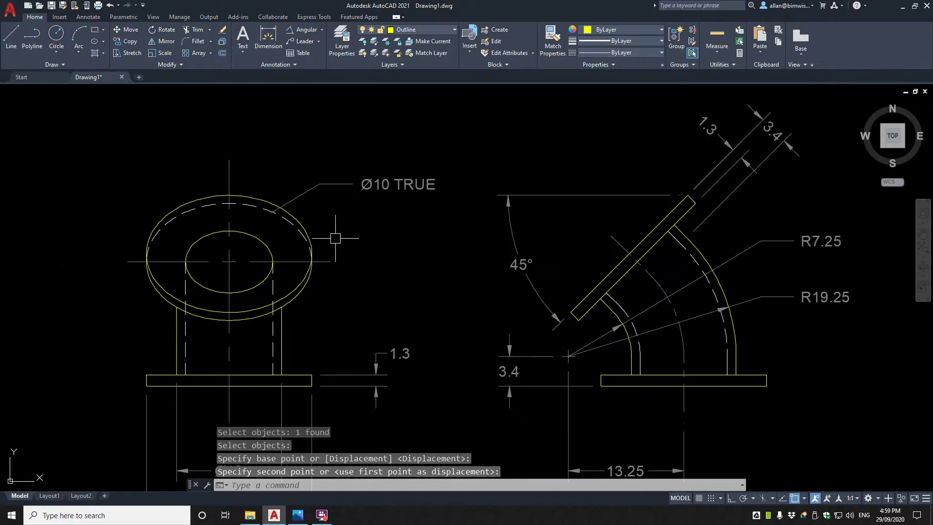
# Step: Stretch the lower end of the Ø10 TRUE leader line to the nearest point on the front view's inner ellipse
pyautogui.click(291, 199)
pyautogui.click(270, 213)
pyautogui.keyDown('shift'); pyautogui.rightClick(271, 213); pyautogui.keyUp('shift')
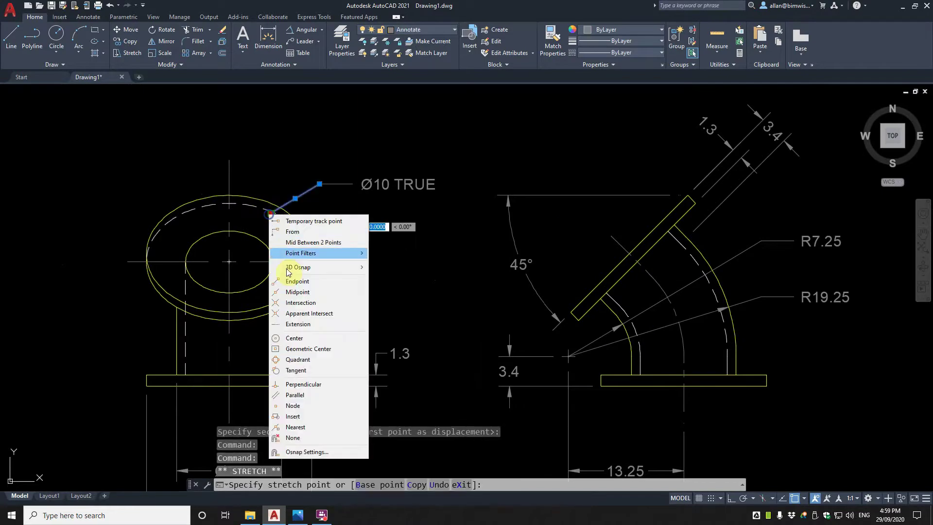
pyautogui.click(296, 426)
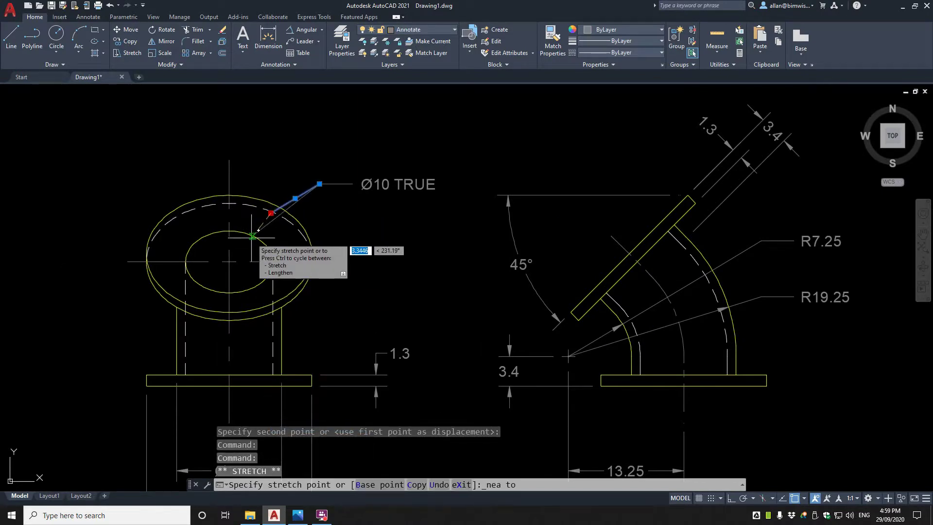
pyautogui.press('Escape')
pyautogui.press('Escape')
# Step: Copy the R19.25 leader line with its arrowhead from the side view to the space beside the front view
pyautogui.scroll(4, 722, 308)
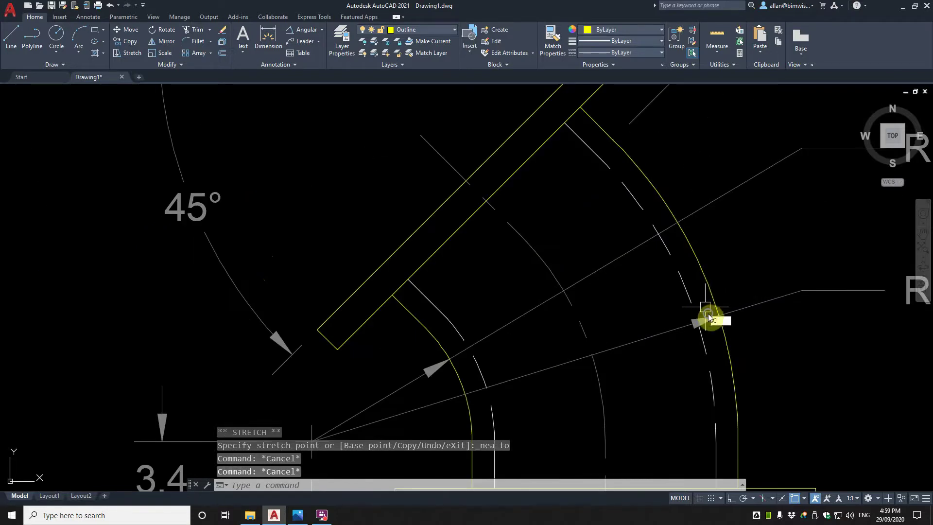
pyautogui.press('Return')
pyautogui.click(694, 324)
pyautogui.click(656, 305)
pyautogui.click(753, 356)
pyautogui.click(695, 344)
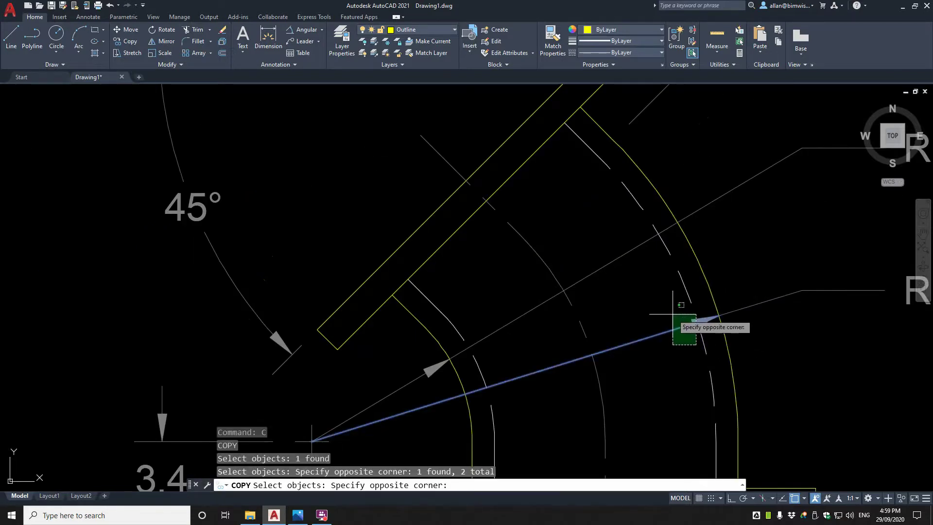
pyautogui.click(672, 314)
pyautogui.click(696, 312)
pyautogui.click(681, 333)
pyautogui.scroll(-4, 681, 333)
pyautogui.press('Return')
pyautogui.click(683, 338)
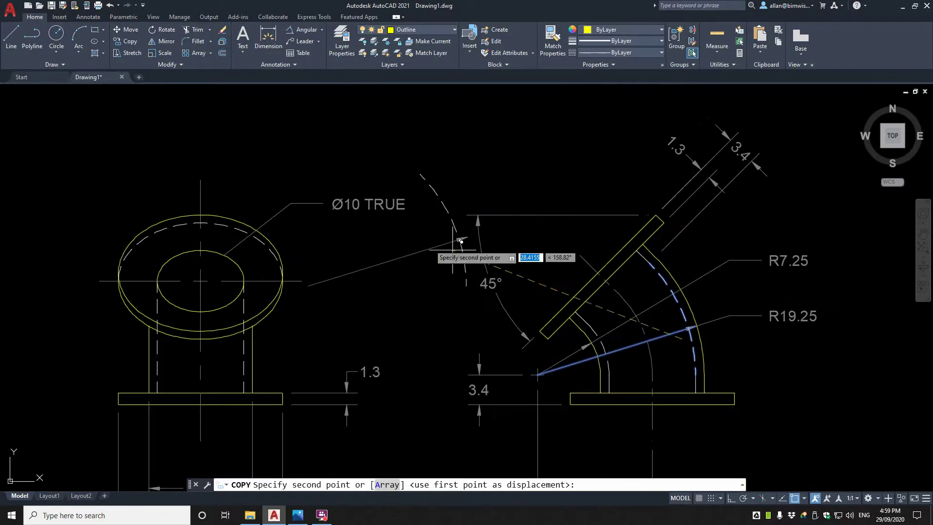
pyautogui.click(350, 269)
# Step: Erase the stray hidden-line arc copied along with the leader beside the front view
pyautogui.press('Escape')
pyautogui.write('e')
pyautogui.press('Return')
pyautogui.click(349, 239)
pyautogui.press('Return')
pyautogui.press('Escape')
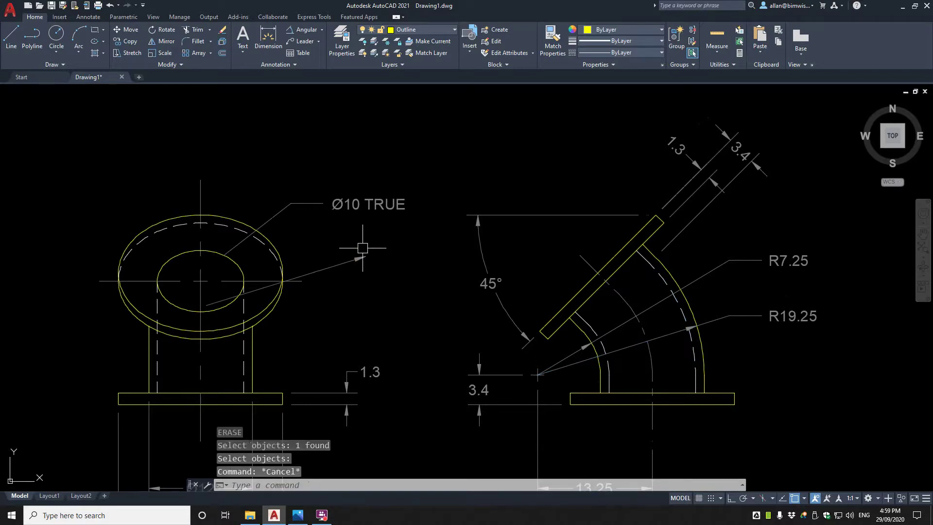
# Step: Align the copied arrowhead with the Ø10 TRUE leader, placing its tip on the inner ellipse without scaling
pyautogui.write('ALIGN')
pyautogui.press('Return')
pyautogui.click(363, 248)
pyautogui.click(387, 270)
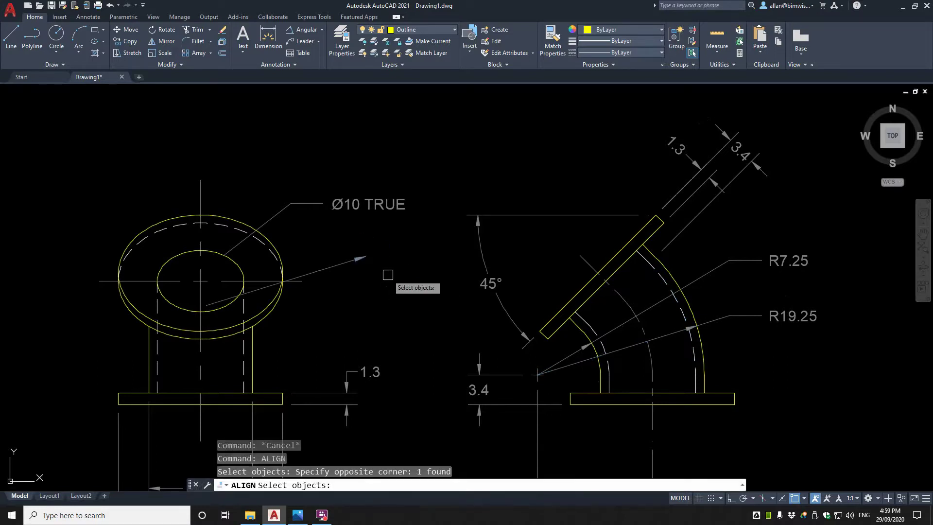
pyautogui.press('Return')
pyautogui.click(365, 258)
pyautogui.click(225, 254)
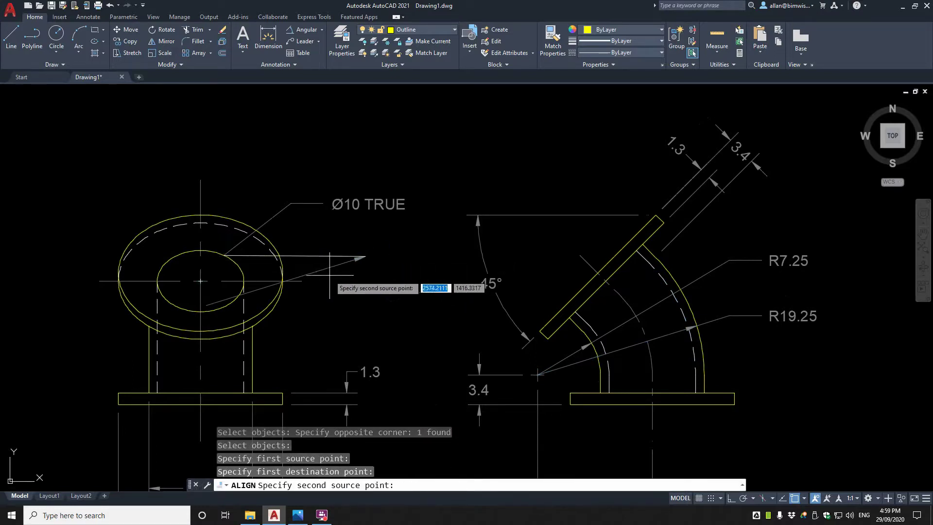
pyautogui.click(284, 281)
pyautogui.click(293, 207)
pyautogui.press('Return')
pyautogui.press('Return')
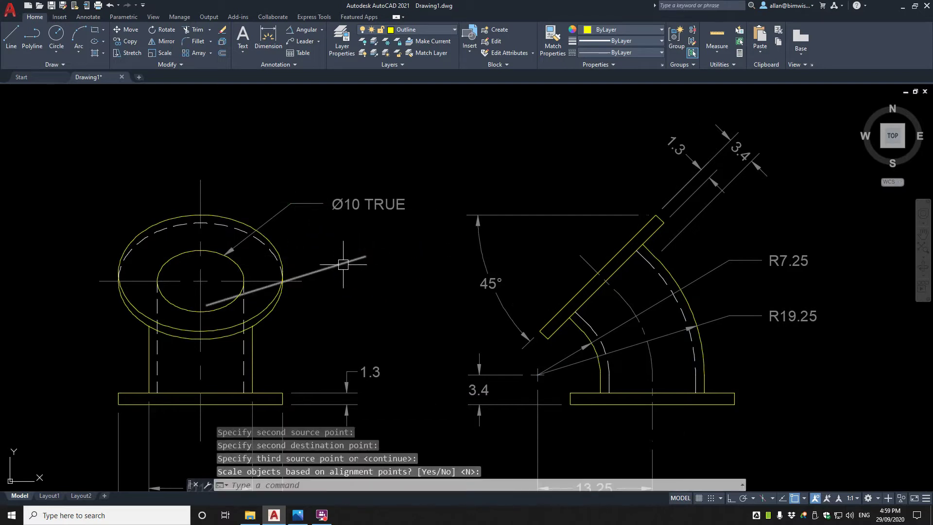
# Step: Erase the leftover copied leader line crossing the front view
pyautogui.write('E')
pyautogui.press('Return')
pyautogui.click(345, 263)
pyautogui.press('Return')
# Step: Compare the two elbow views and their dimensions with the piping exercise in the reference picture
pyautogui.scroll(-4, 359, 263)
pyautogui.moveTo(360, 264); pyautogui.dragTo(351, 237, button='middle')
pyautogui.scroll(2, 351, 236)
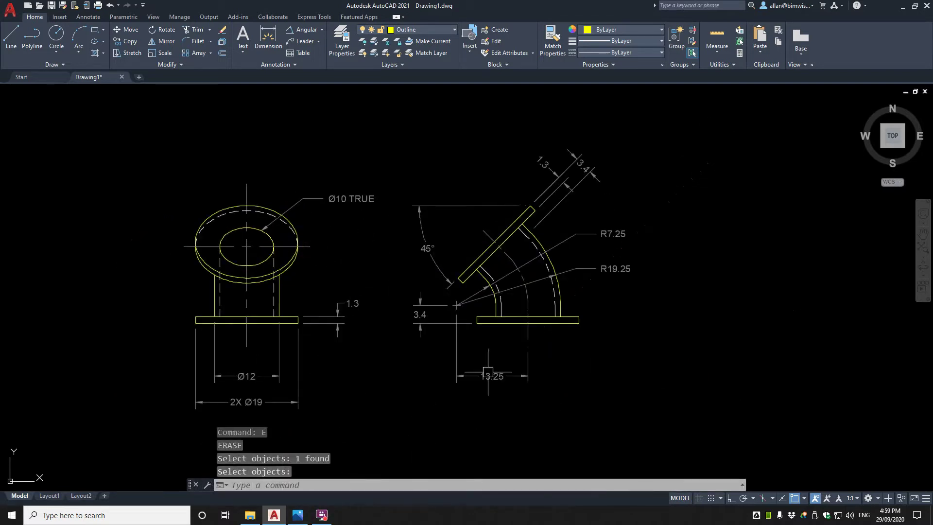
pyautogui.moveTo(487, 372); pyautogui.dragTo(358, 353, button='middle')
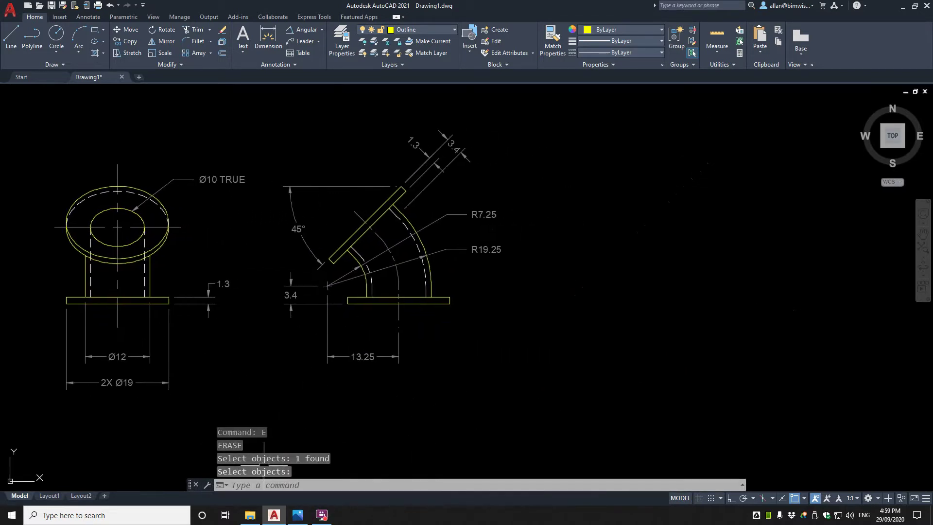
pyautogui.click(296, 515)
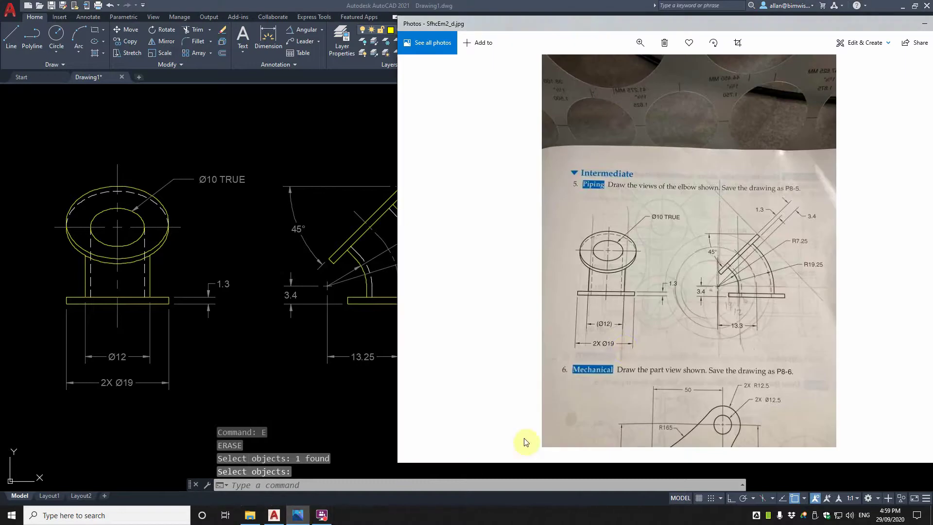
pyautogui.click(292, 234)
pyautogui.moveTo(200, 218); pyautogui.dragTo(420, 226, button='middle')
pyautogui.moveTo(624, 200); pyautogui.dragTo(454, 199, button='middle')
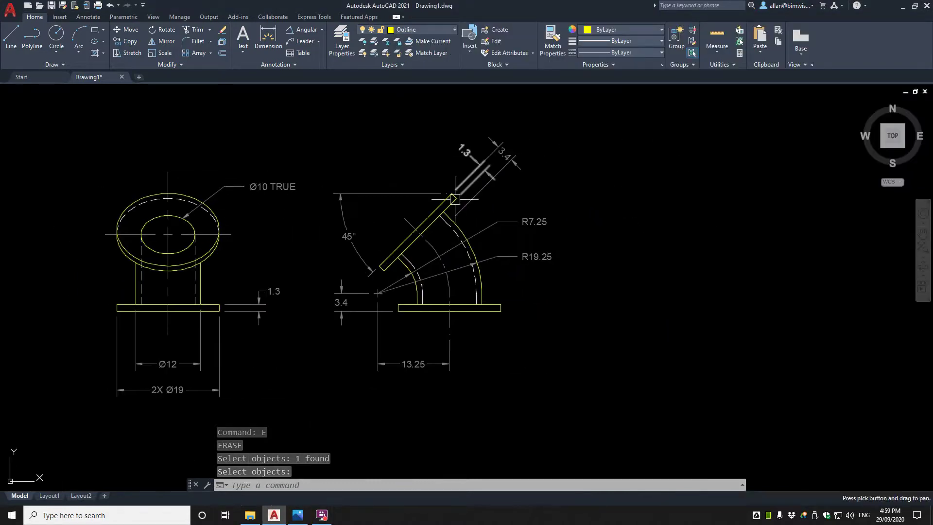
# Step: Add a vertical linear dimension for the side view's overall height, from the inclined flange's upper end to the base flange's underside
pyautogui.click(86, 17)
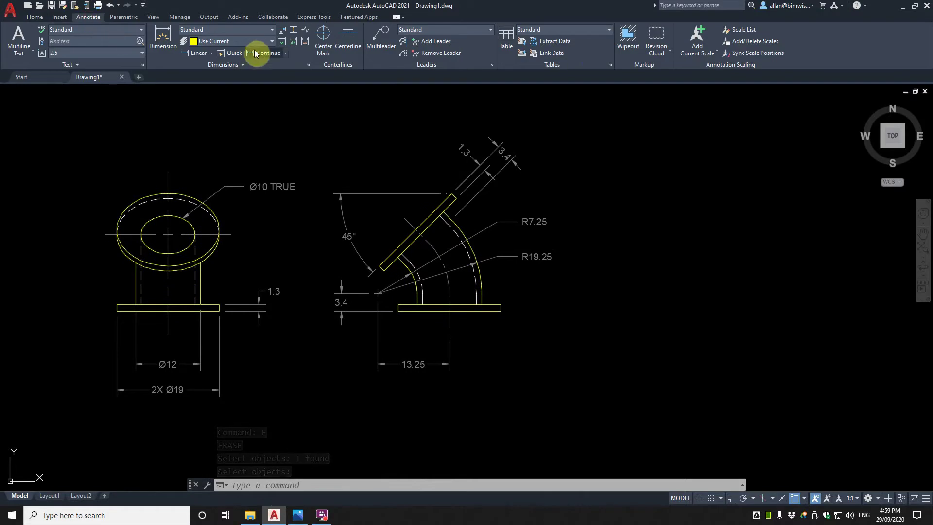
pyautogui.click(192, 52)
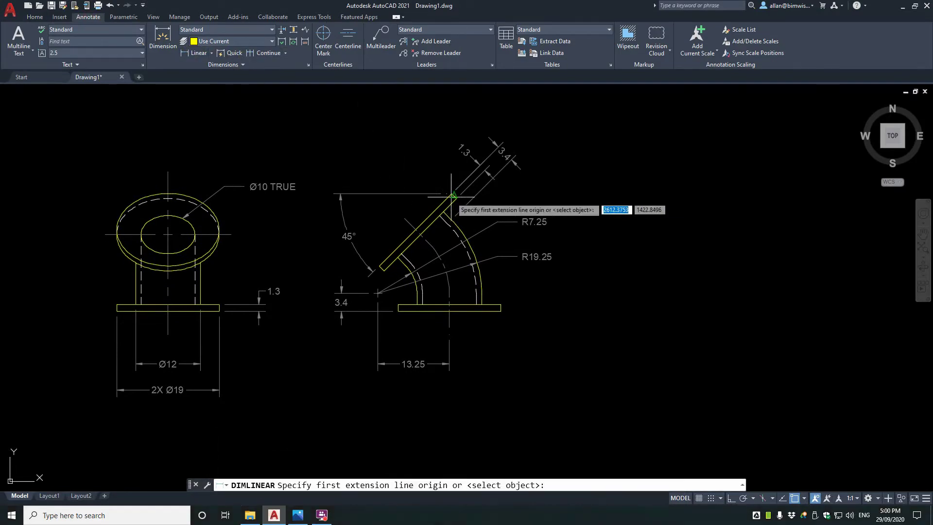
pyautogui.scroll(5, 448, 194)
pyautogui.click(448, 193)
pyautogui.scroll(-5, 481, 262)
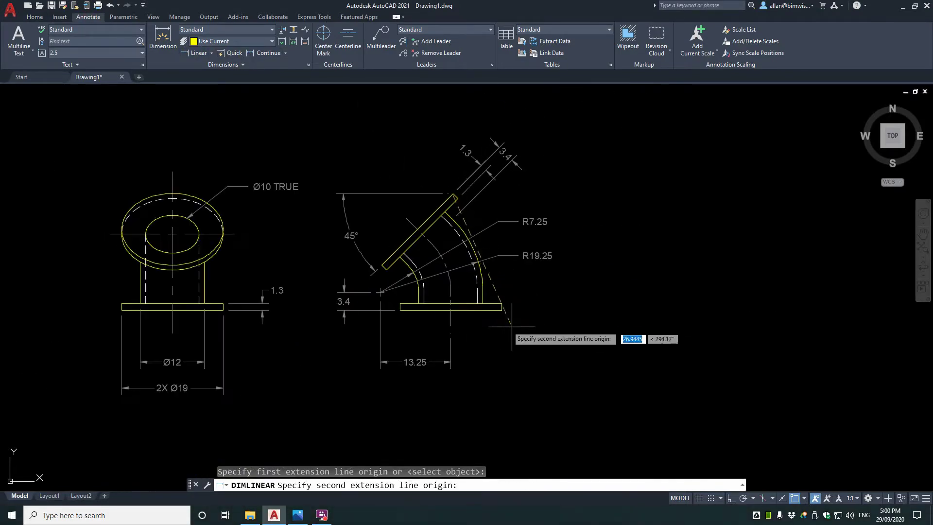
pyautogui.click(503, 313)
pyautogui.click(583, 257)
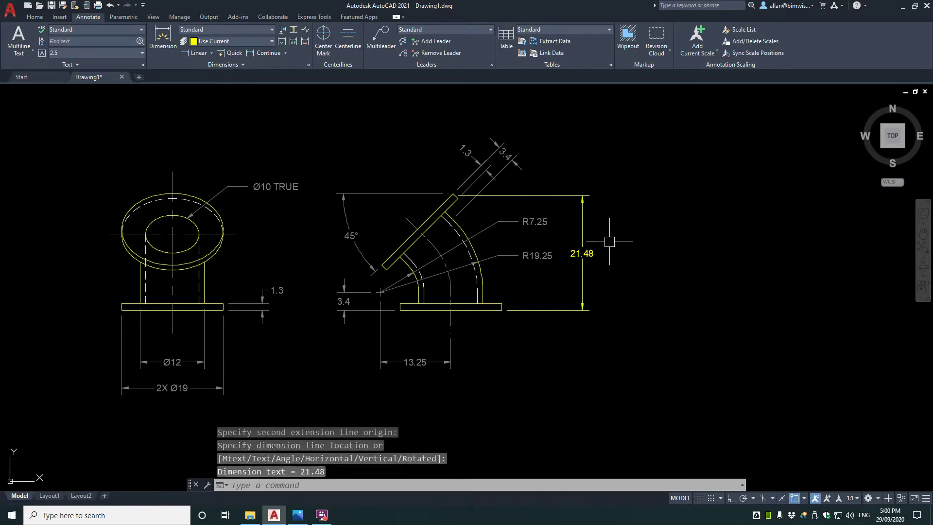
# Step: Match the new overall height dimension's properties to the aligned 3.4 dimension above the inclined flange
pyautogui.write('MA')
pyautogui.press('Return')
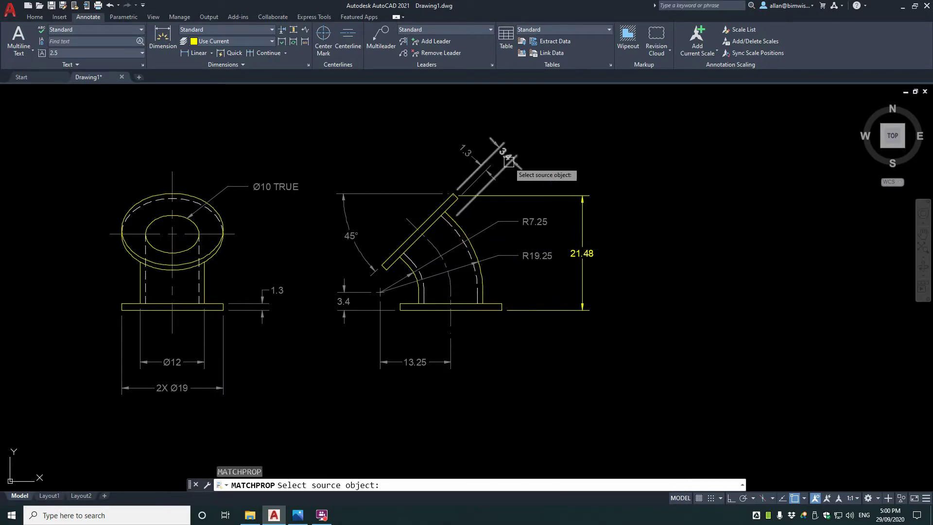
pyautogui.click(506, 167)
pyautogui.click(578, 217)
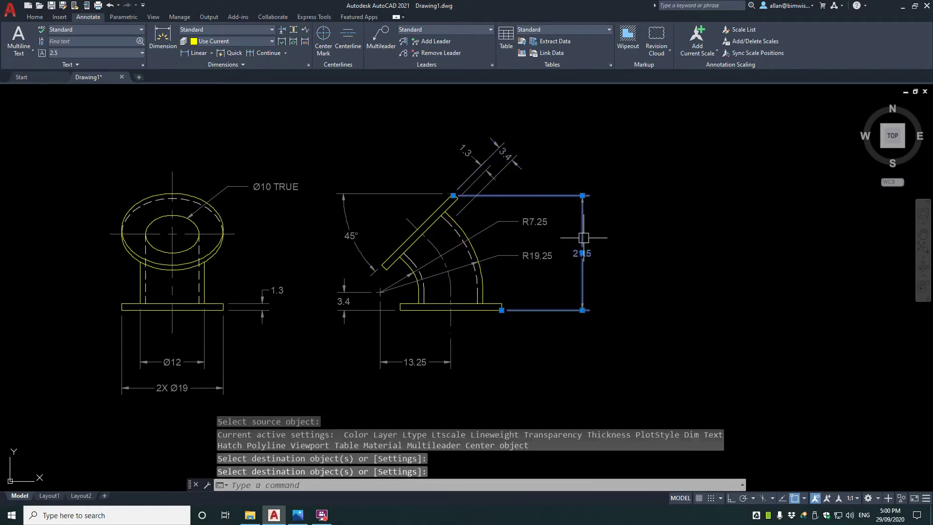
pyautogui.press('Return')
# Step: Set the overall height dimension's primary unit precision to 0.000
pyautogui.hotkey('ctrl', '1')
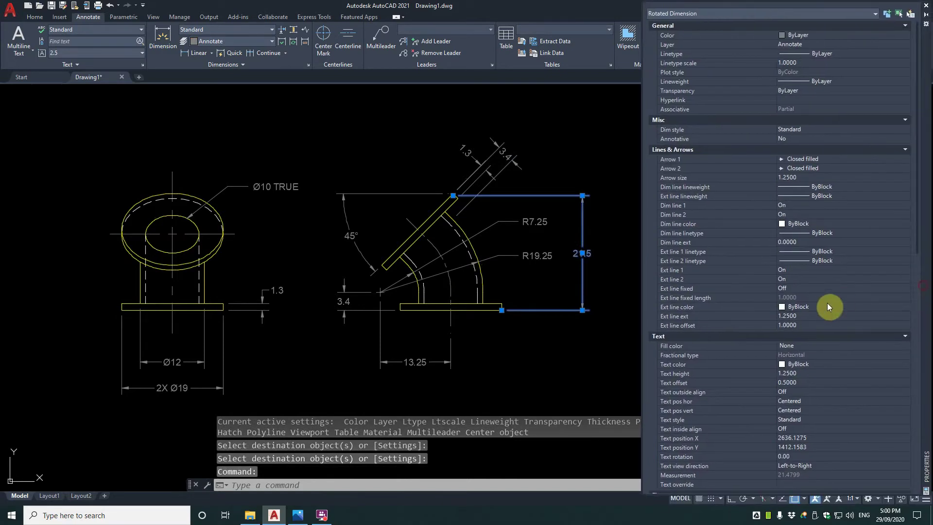
pyautogui.scroll(-3, 823, 311)
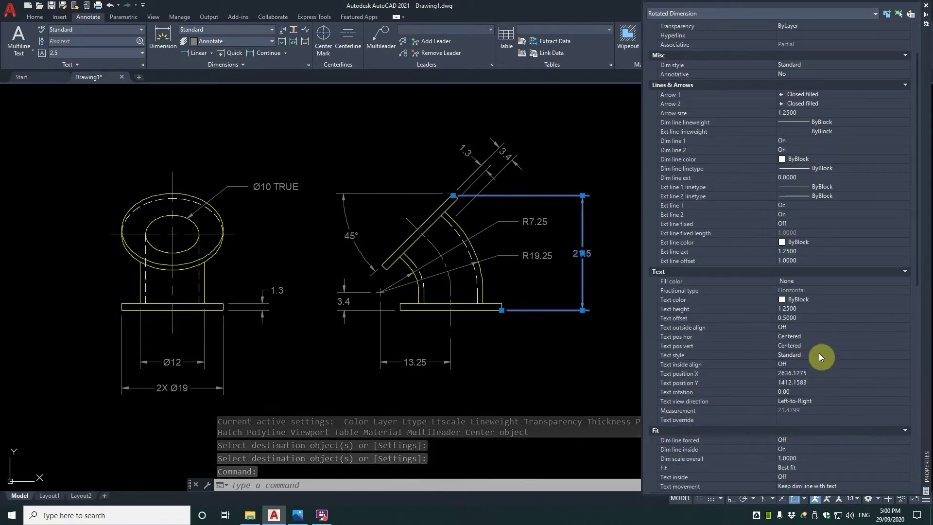
pyautogui.scroll(-3, 818, 352)
pyautogui.scroll(-6, 804, 403)
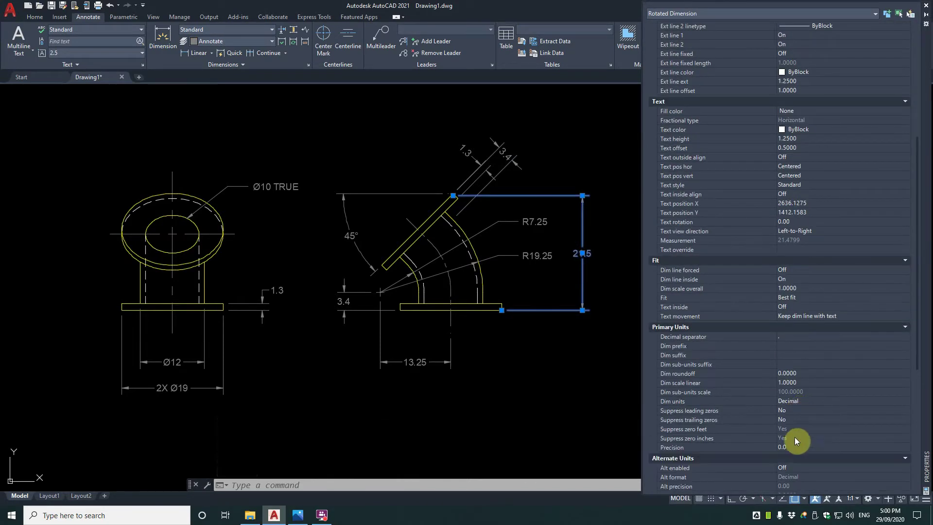
pyautogui.click(799, 447)
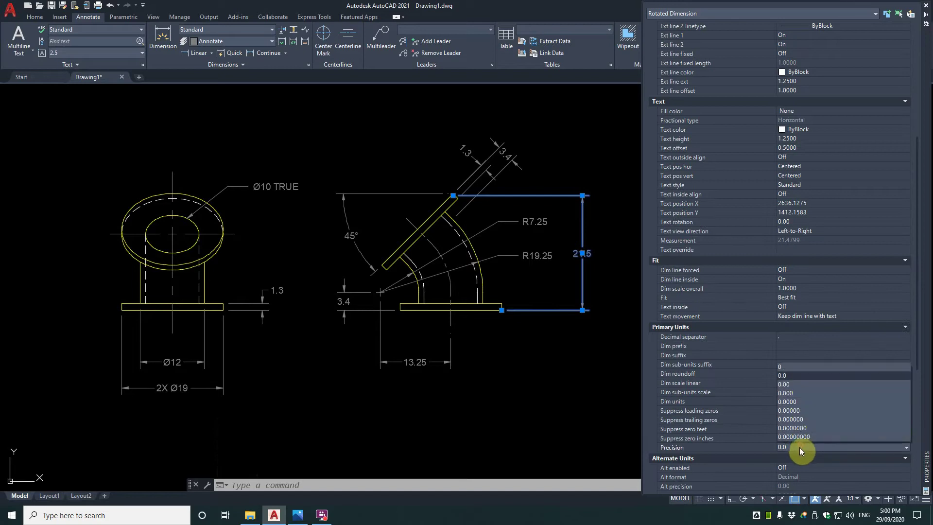
pyautogui.click(792, 392)
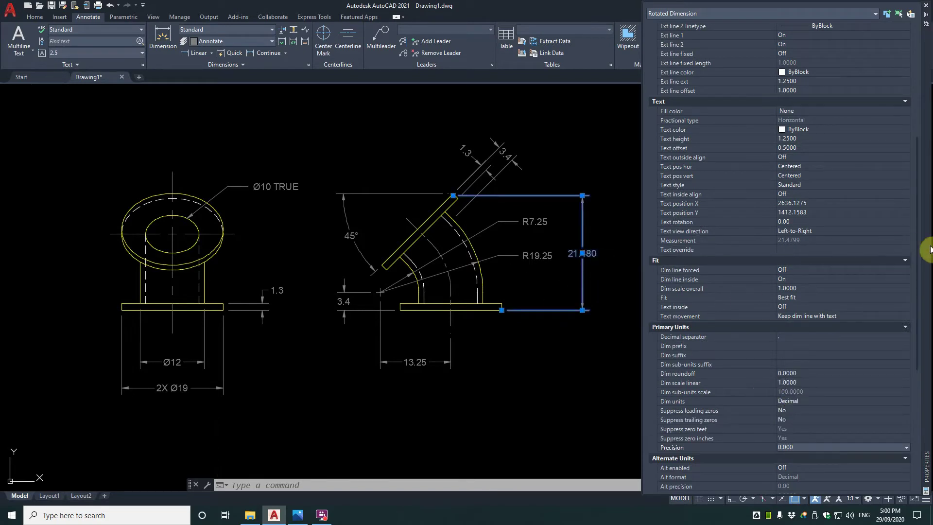
pyautogui.hotkey('ctrl', '1')
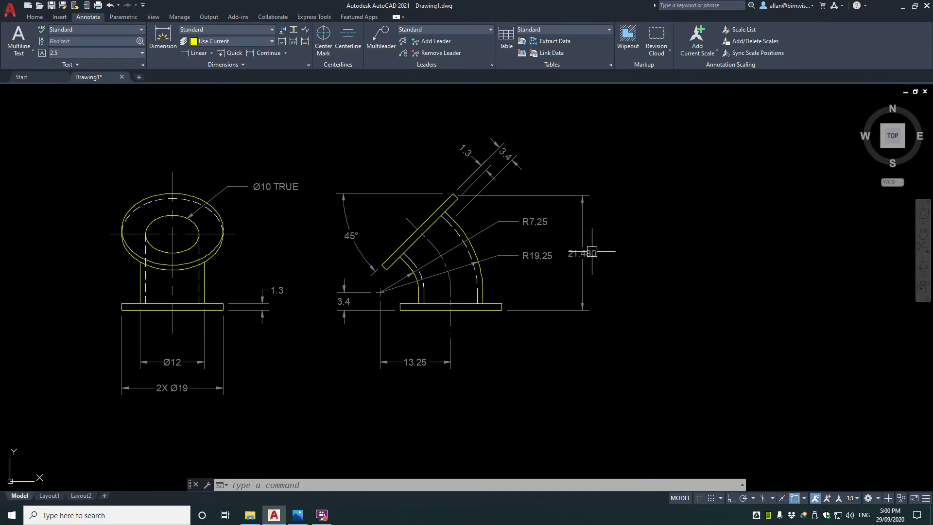
# Step: Review the front and side views of the elbow, including their centrelines and dimensions
pyautogui.scroll(-2, 592, 251)
pyautogui.scroll(2, 584, 248)
pyautogui.click(378, 484)
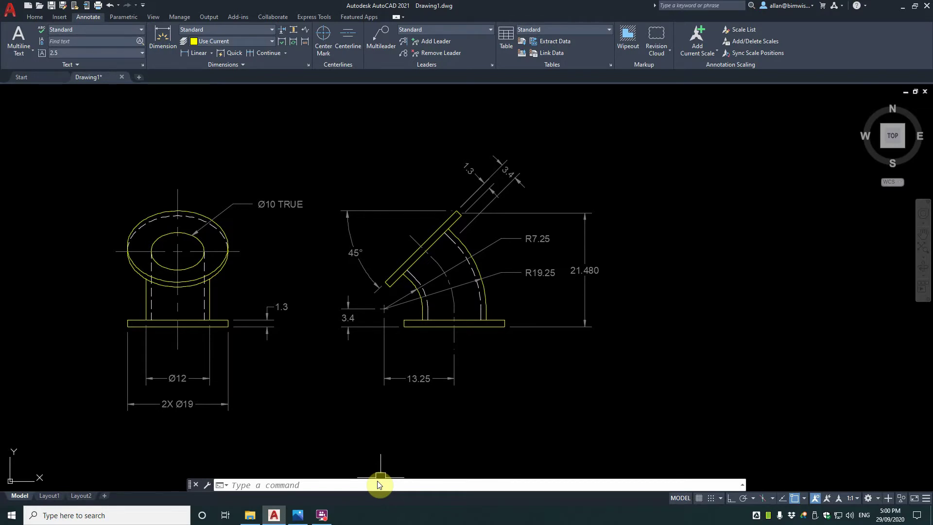
pyautogui.scroll(4, 423, 237)
pyautogui.scroll(-2, 406, 236)
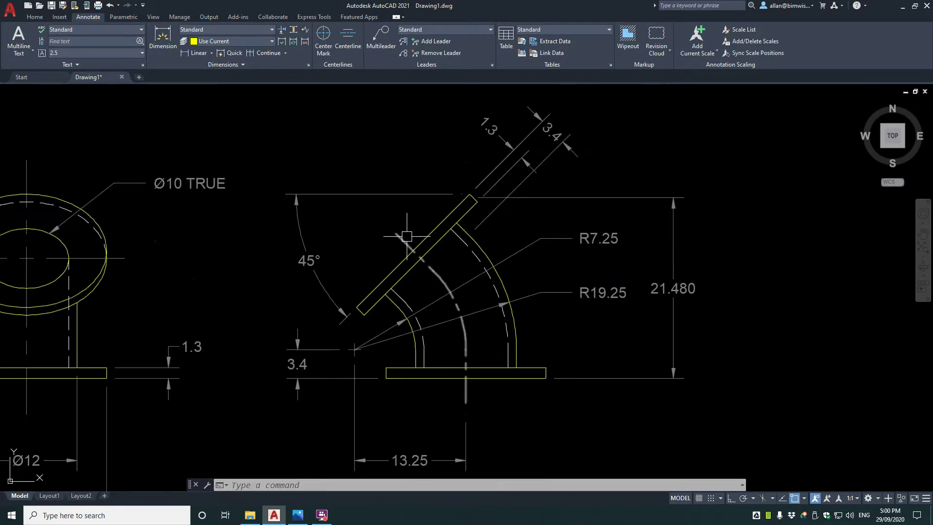
pyautogui.scroll(-2, 408, 236)
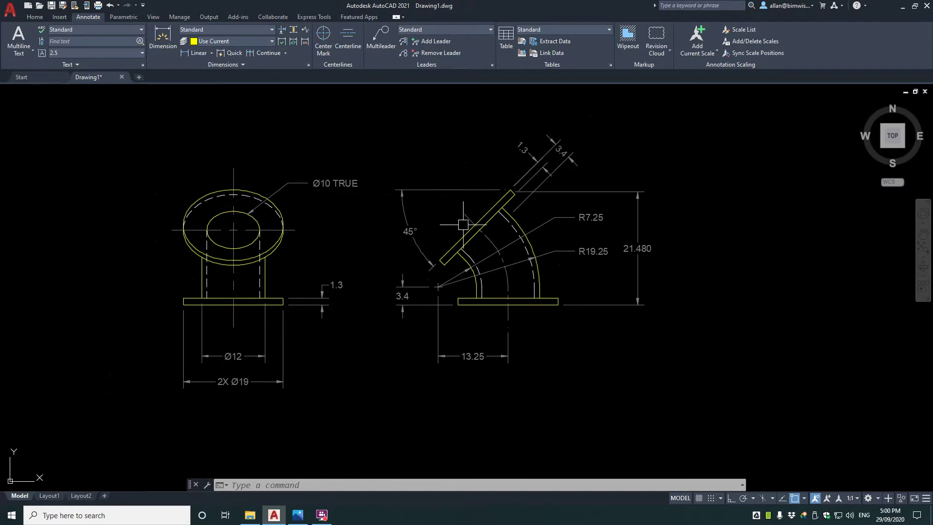
pyautogui.moveTo(462, 232); pyautogui.dragTo(513, 242, button='middle')
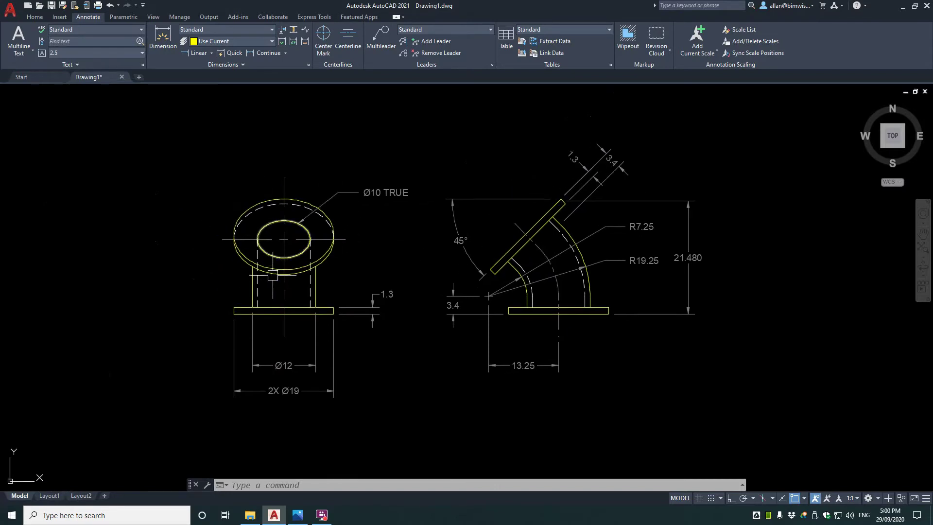
pyautogui.scroll(2, 553, 285)
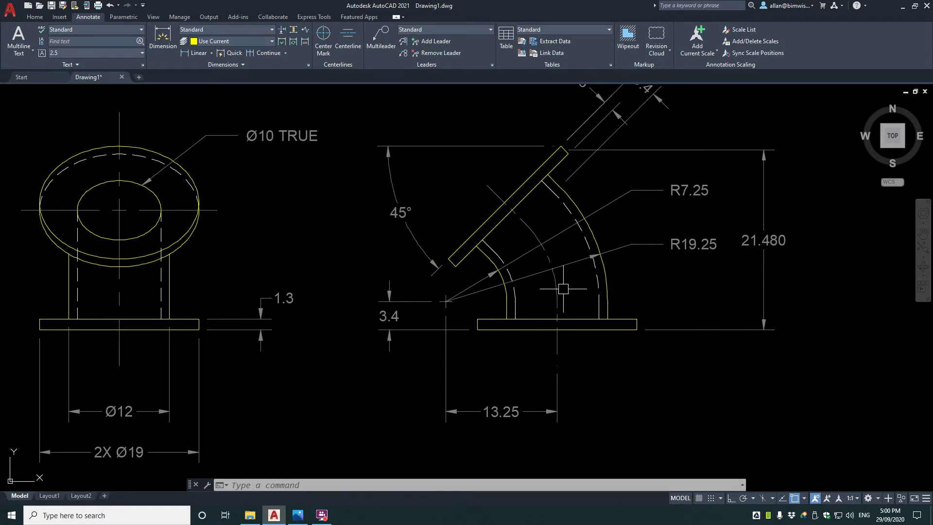
# Step: Stretch the overall height dimension's upper origin onto the topmost corner of the side view's inclined flange
pyautogui.click(630, 150)
pyautogui.click(561, 150)
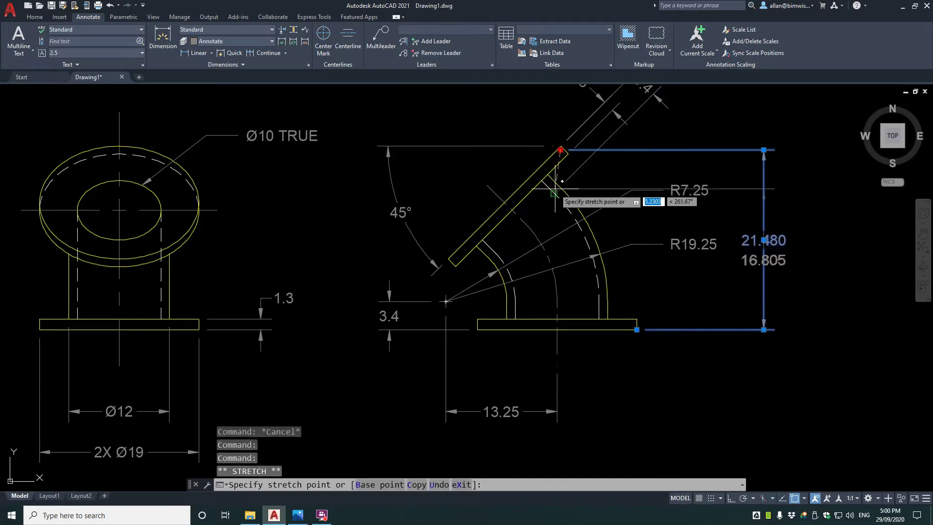
pyautogui.scroll(3, 564, 150)
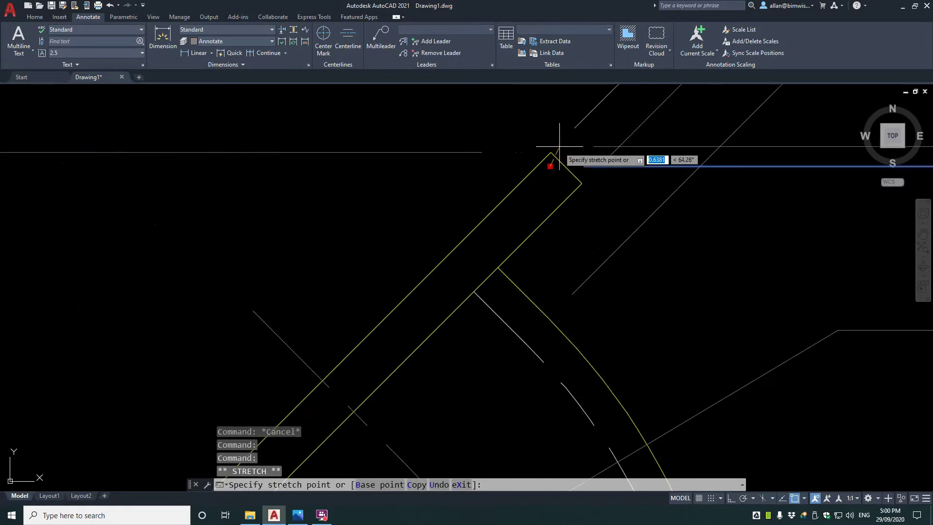
pyautogui.click(560, 148)
pyautogui.scroll(-3, 580, 150)
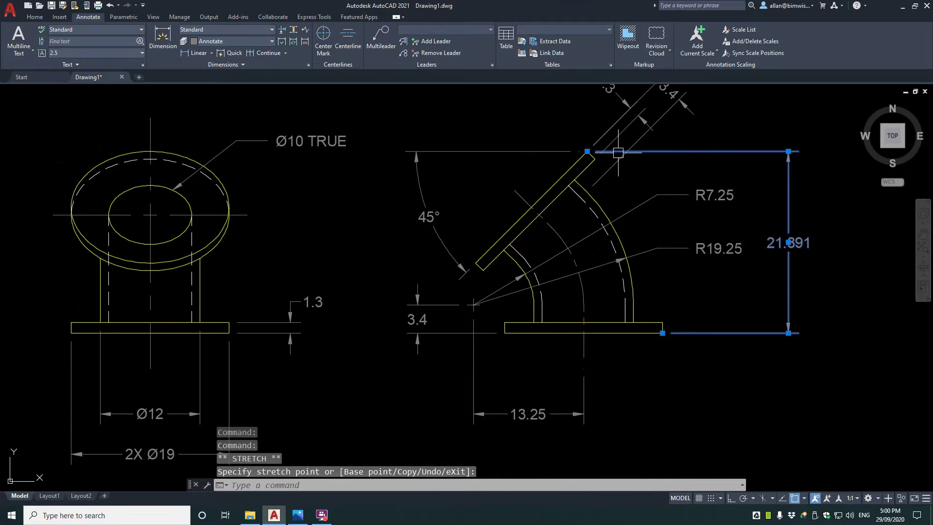
pyautogui.scroll(5, 598, 151)
pyautogui.click(493, 195)
pyautogui.click(494, 160)
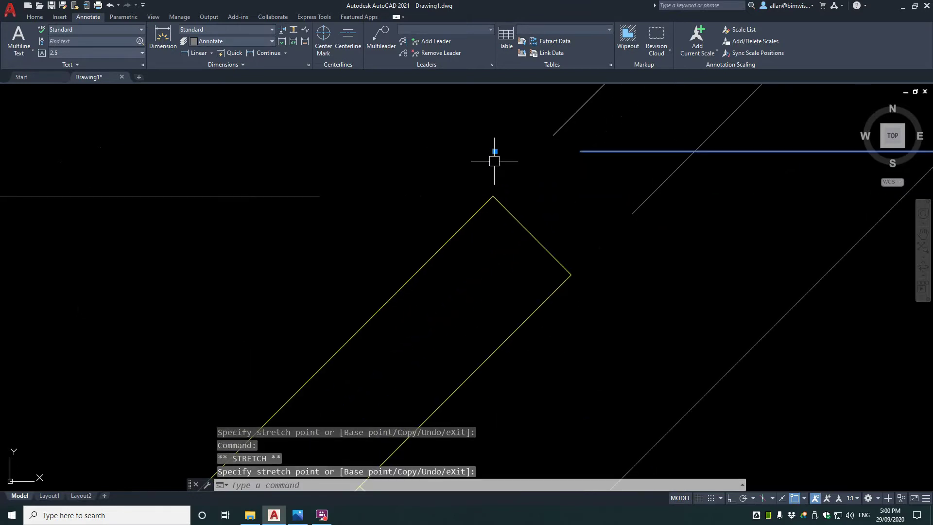
pyautogui.click(494, 151)
pyautogui.click(492, 196)
pyautogui.scroll(-8, 516, 187)
pyautogui.press('Escape')
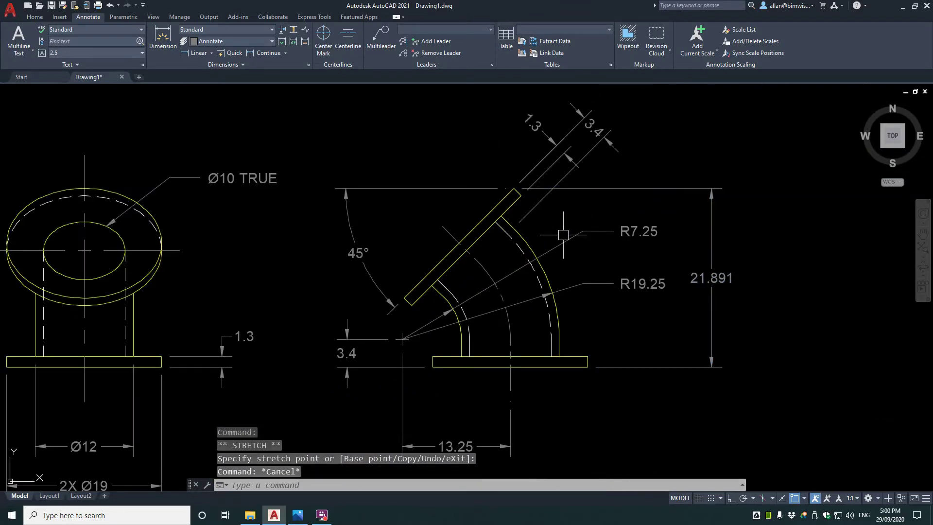
pyautogui.press('Escape')
pyautogui.click(618, 368)
pyautogui.click(587, 367)
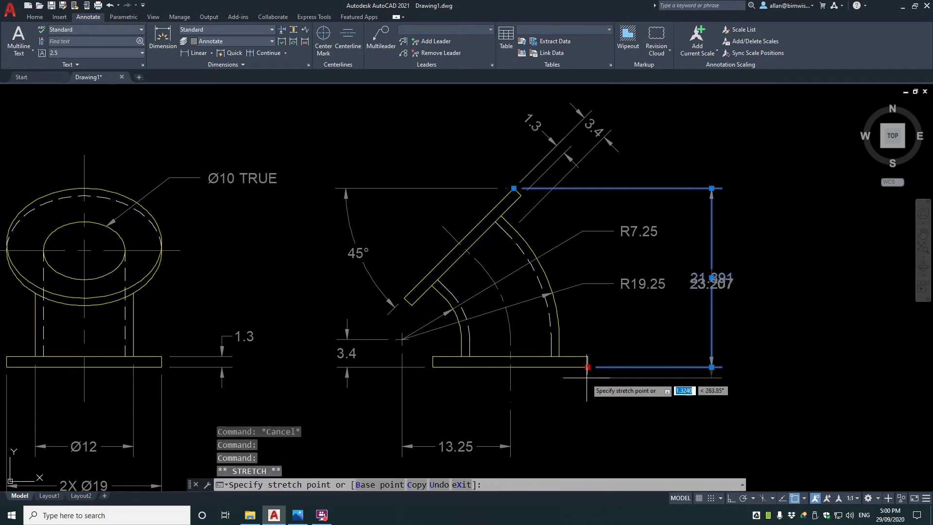
pyautogui.scroll(2, 587, 367)
pyautogui.scroll(-4, 588, 361)
pyautogui.press('Escape')
pyautogui.press('Escape')
# Step: Set the overall height dimension's primary unit precision to 0.0000
pyautogui.click(641, 342)
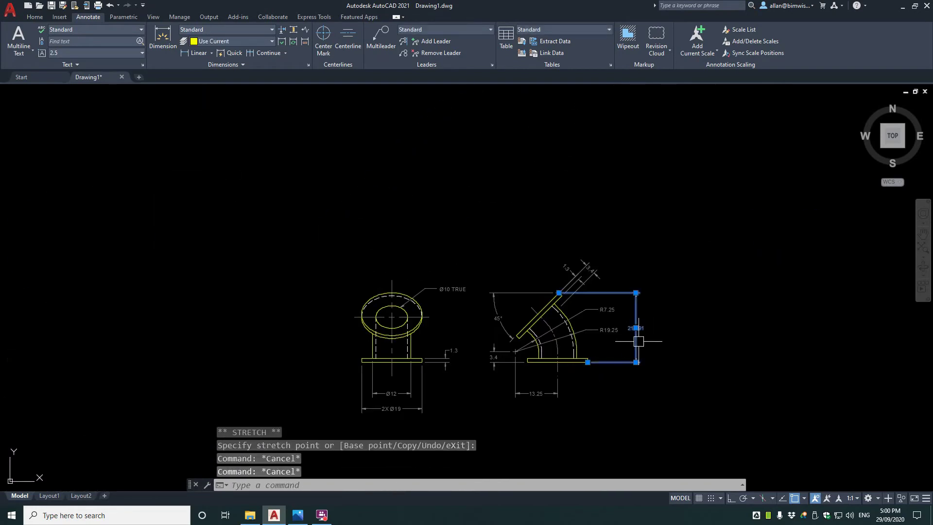
pyautogui.hotkey('ctrl', '1')
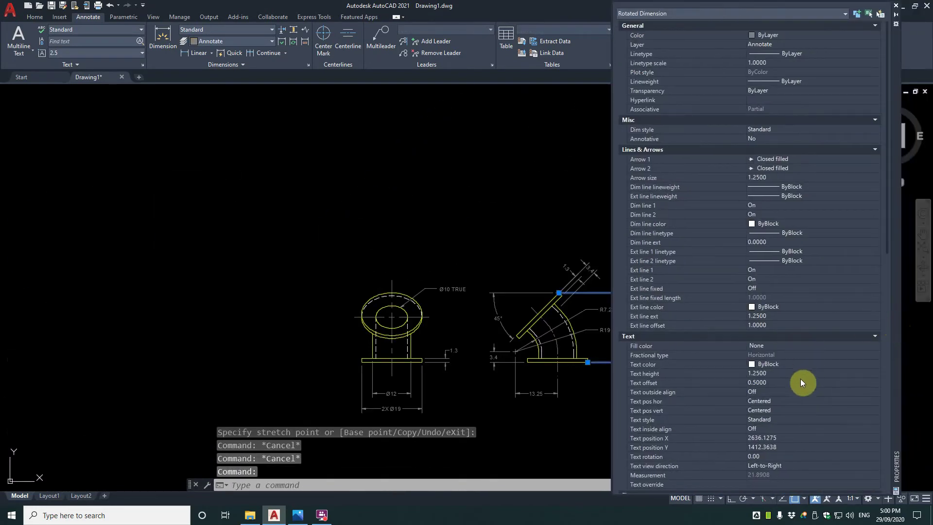
pyautogui.scroll(-4, 777, 345)
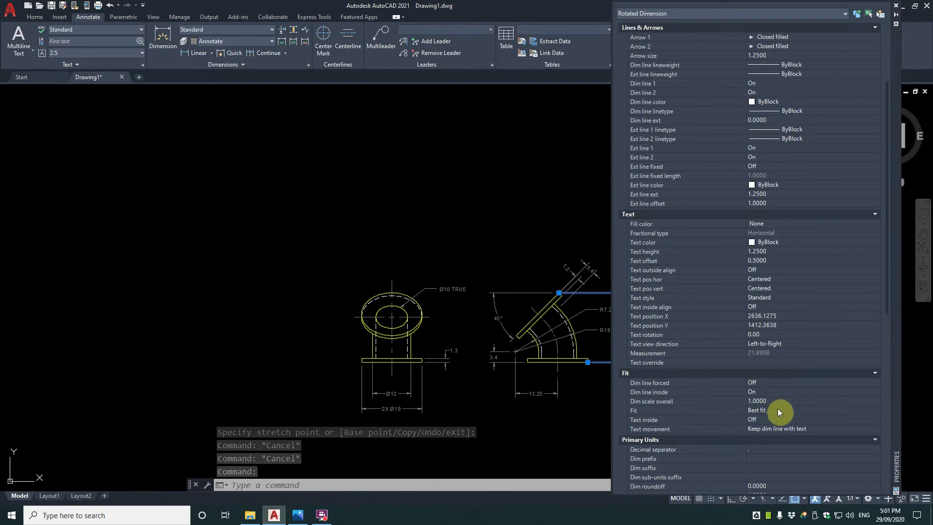
pyautogui.scroll(-5, 773, 380)
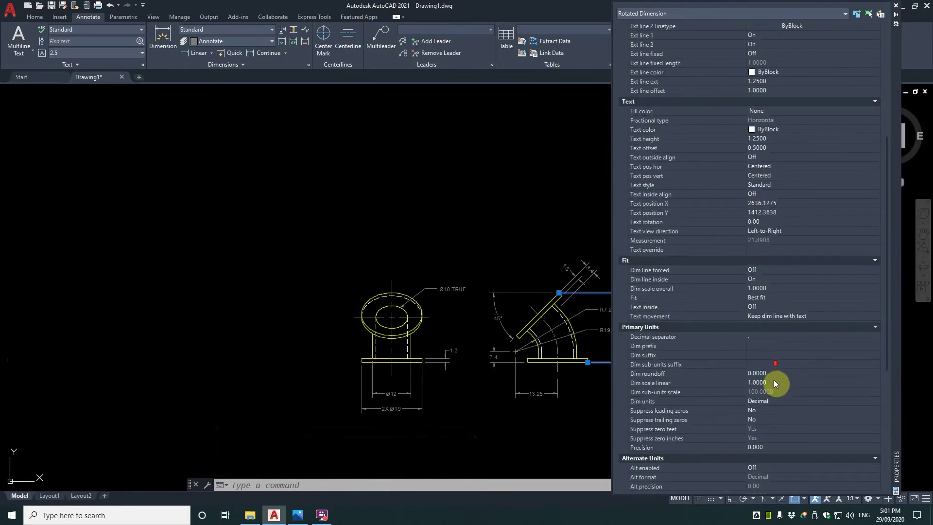
pyautogui.click(782, 390)
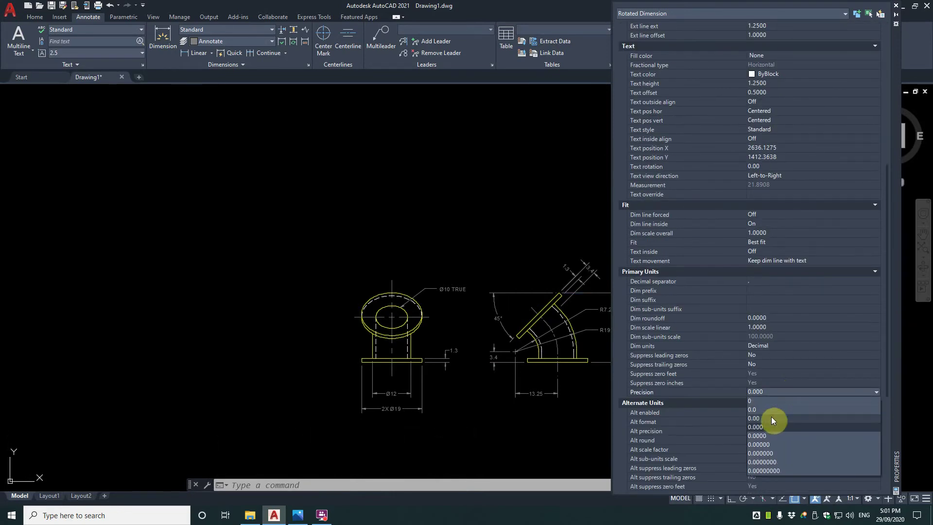
pyautogui.click(769, 435)
pyautogui.hotkey('ctrl', '1')
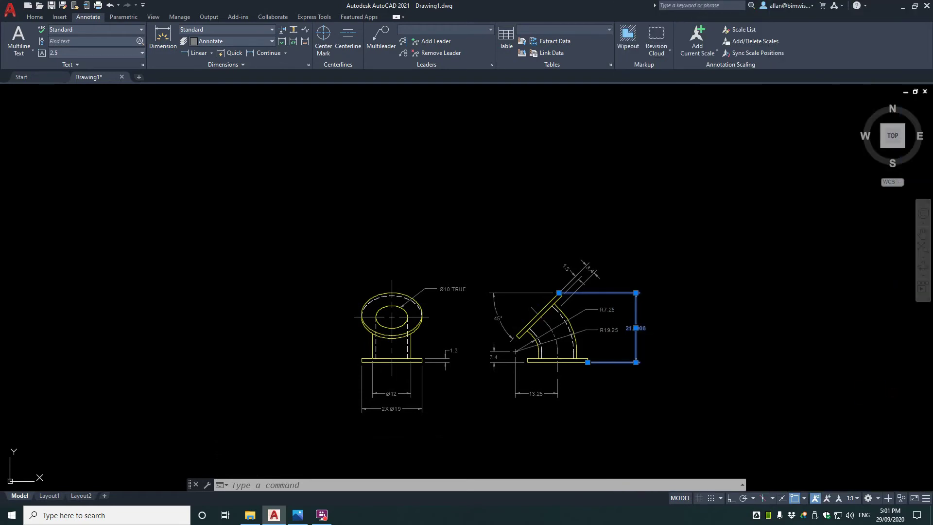
pyautogui.press('Escape')
# Step: Review the finished front and side views of the elbow, including the overall height, radius and flange dimensions
pyautogui.scroll(4, 653, 320)
pyautogui.scroll(-4, 641, 316)
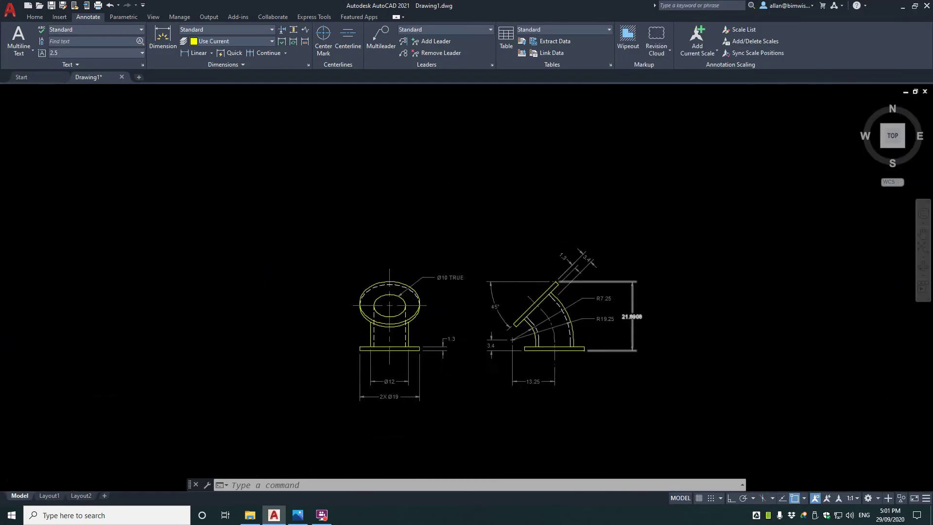
pyautogui.scroll(4, 631, 316)
pyautogui.scroll(-4, 639, 313)
pyautogui.moveTo(576, 328); pyautogui.dragTo(673, 322, button='middle')
pyautogui.scroll(2, 579, 310)
pyautogui.moveTo(581, 310)
pyautogui.mouseDown(button='middle')
pyautogui.moveTo(451, 300)
pyautogui.moveTo(304, 248)
pyautogui.mouseUp(button='middle')
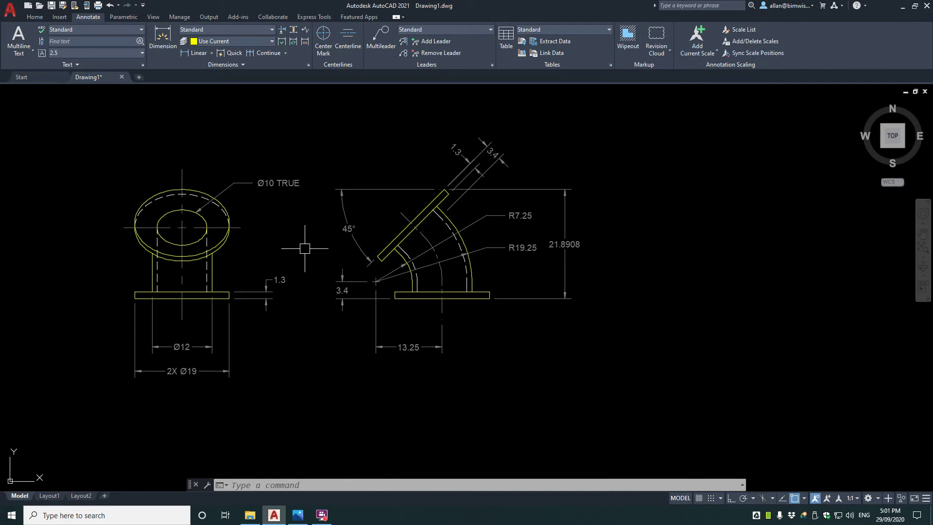
pyautogui.scroll(2, 408, 346)
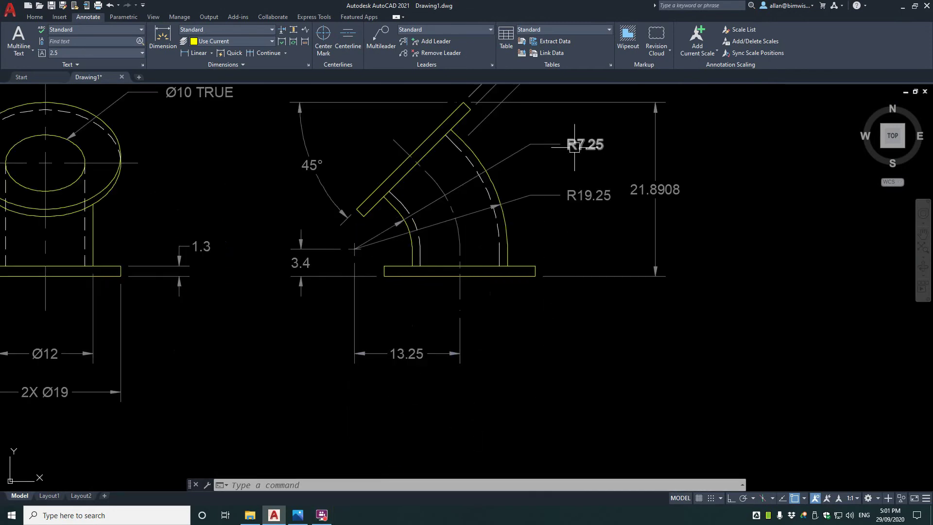
pyautogui.scroll(-4, 530, 226)
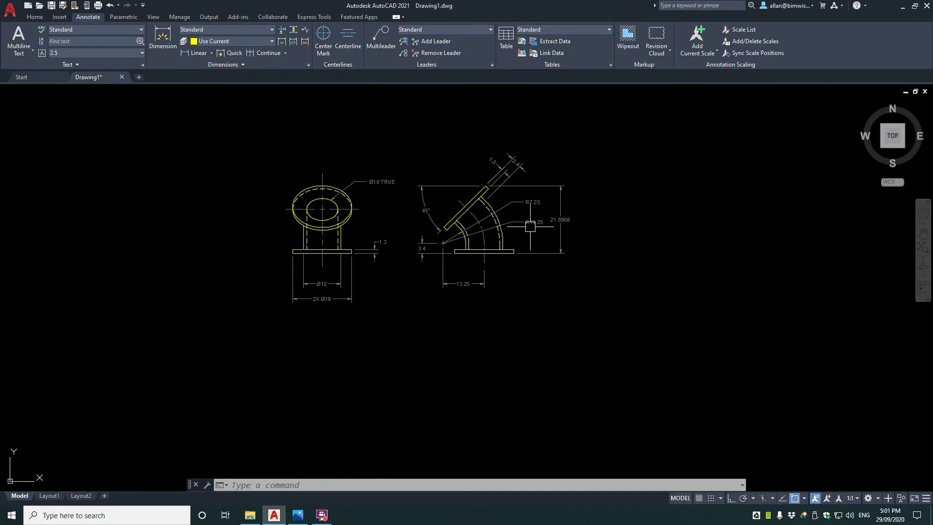
pyautogui.scroll(4, 518, 263)
pyautogui.moveTo(515, 265)
pyautogui.mouseDown(button='middle')
pyautogui.moveTo(391, 286)
pyautogui.moveTo(489, 408)
pyautogui.moveTo(441, 318)
pyautogui.mouseUp(button='middle')
pyautogui.scroll(-2, 489, 408)
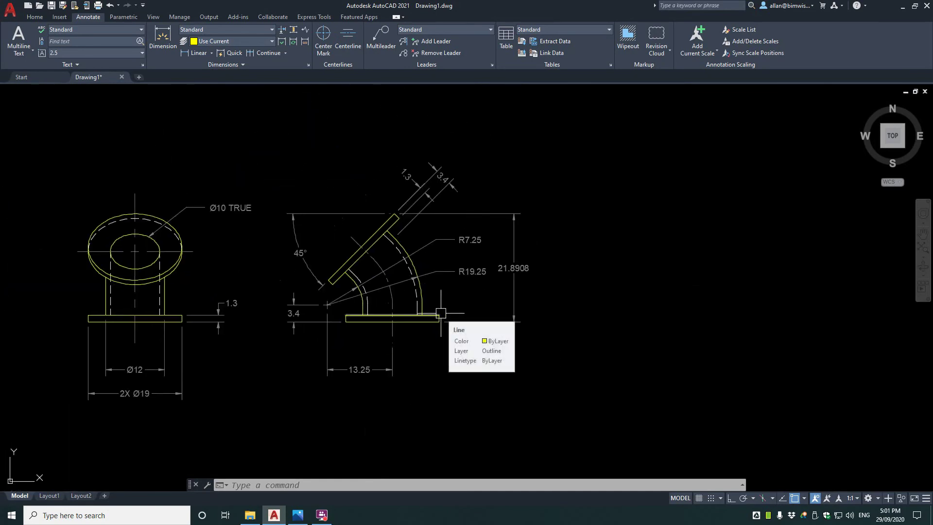